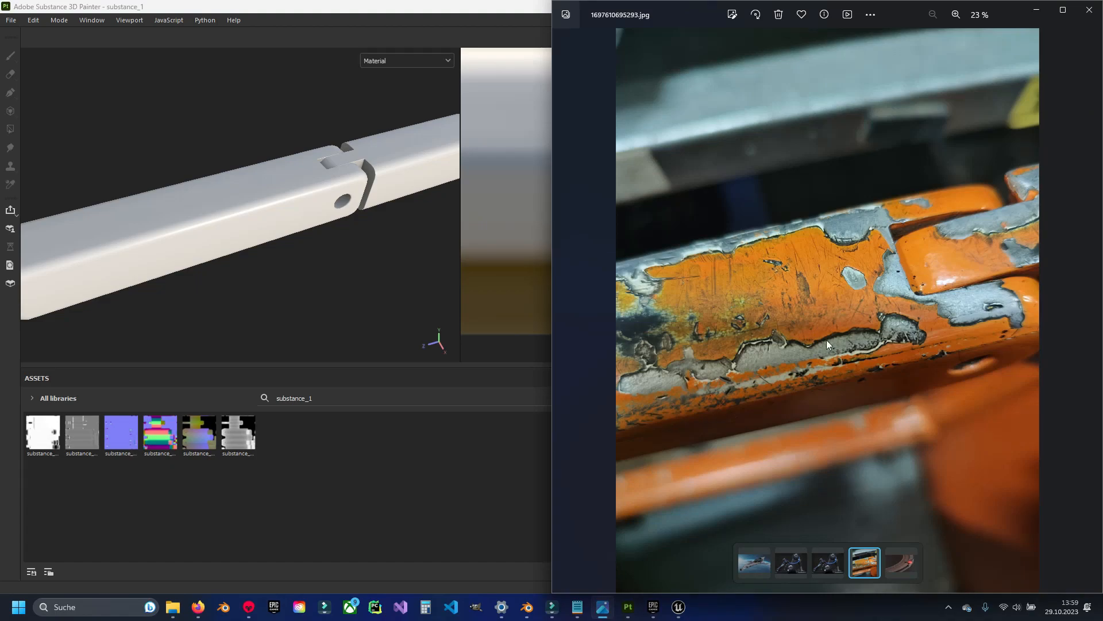
Examine the chipped orange paint and exposed metal in the reference photo, and switch to Substance 3D Painter.
scroll(850, 382, up, 1)
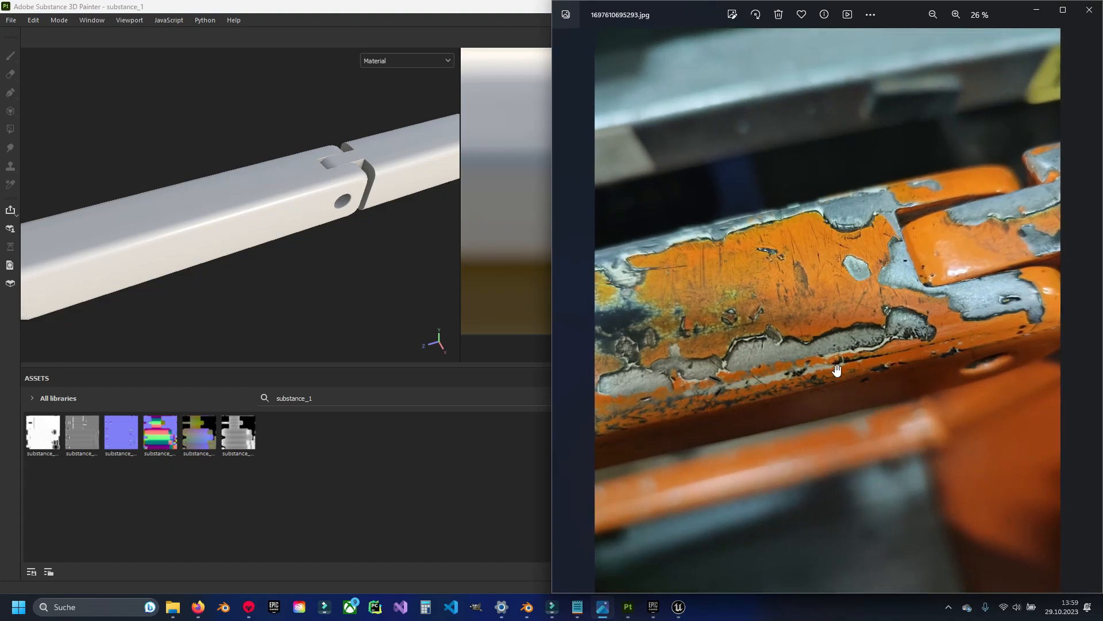
scroll(810, 382, up, 2)
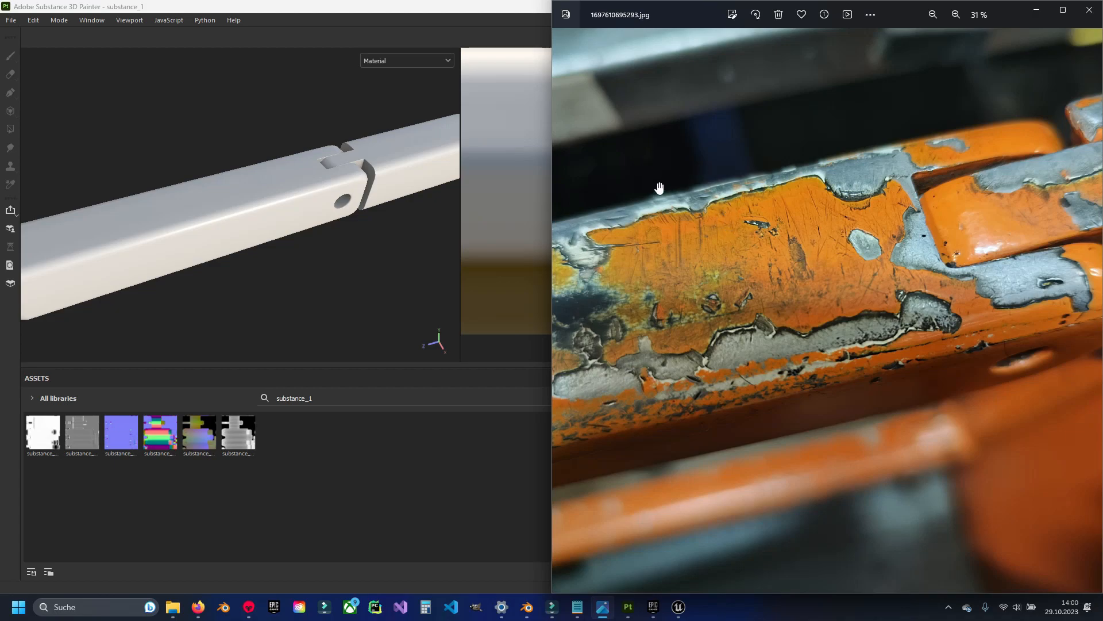
click(453, 13)
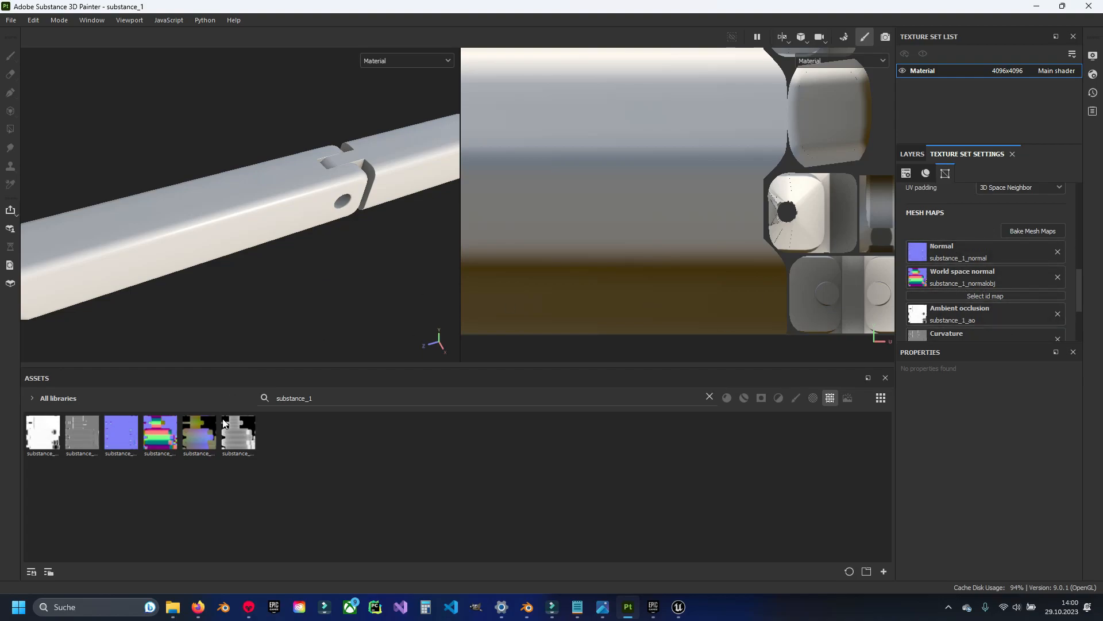
Clear the substance_1 asset search and show the layer stack.
click(342, 401)
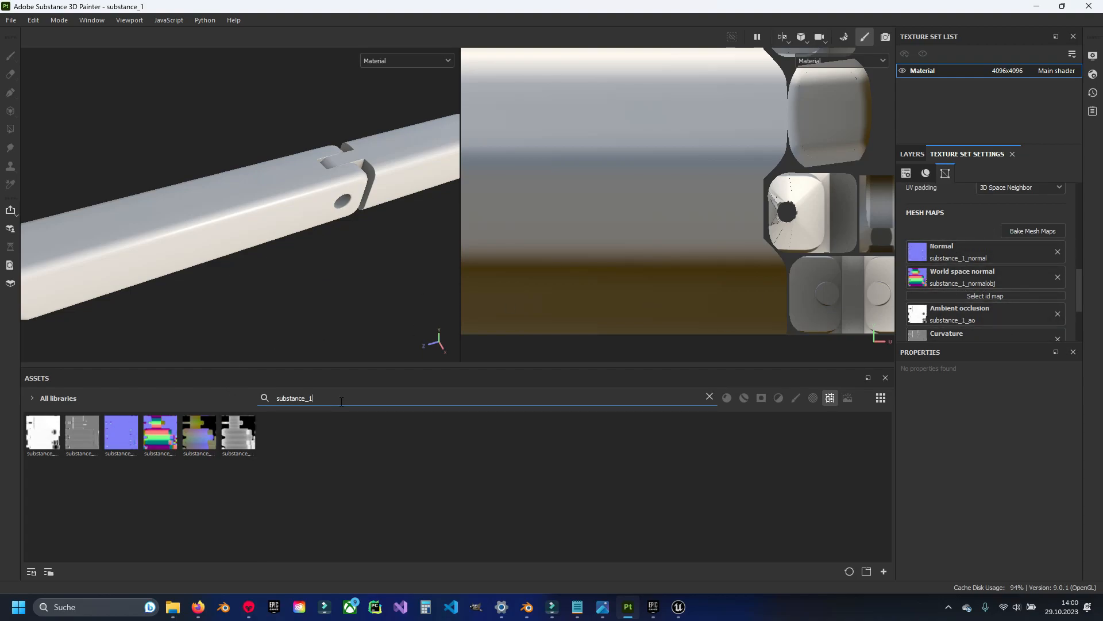
key(BackSpace)
key(BackSpace)
key(BackSpace)
key(BackSpace)
key(BackSpace)
key(BackSpace)
key(BackSpace)
key(BackSpace)
key(BackSpace)
key(BackSpace)
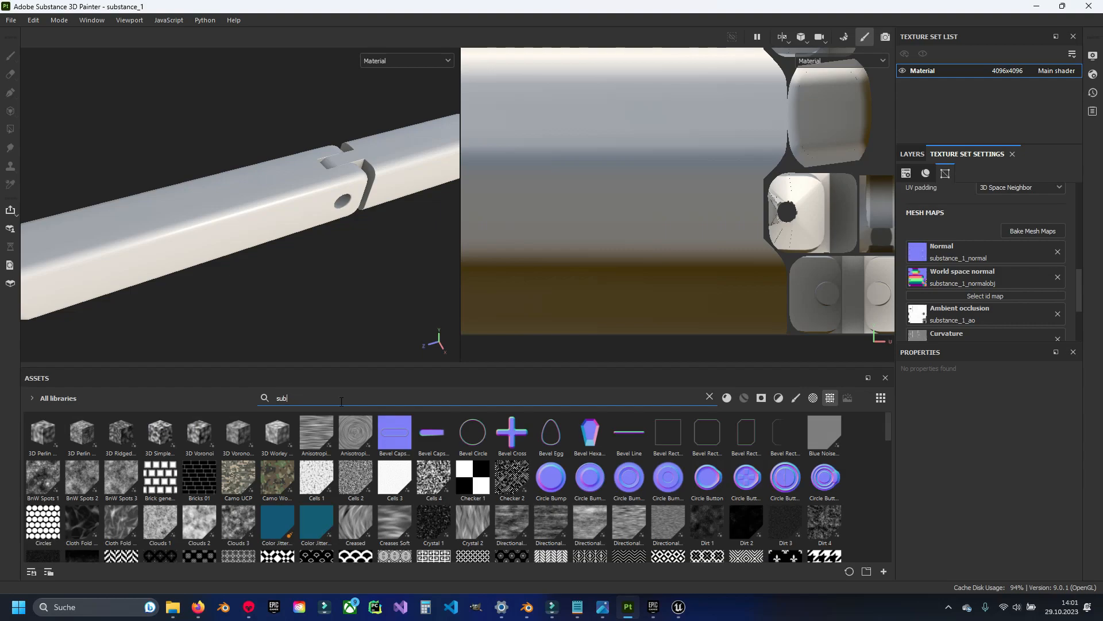
click(914, 154)
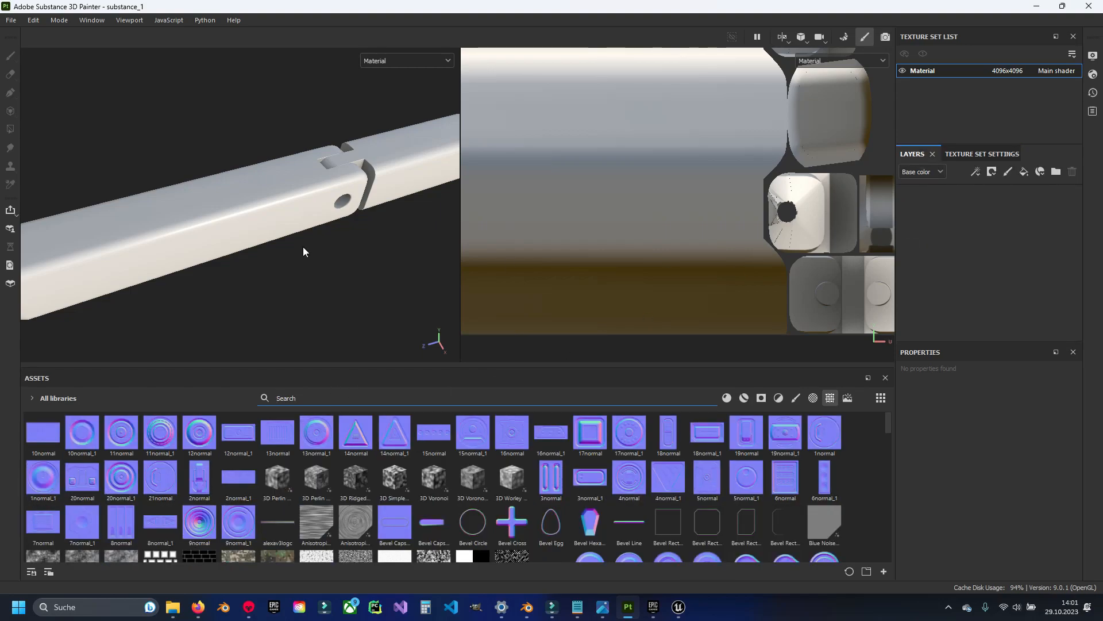
Search the materials library for metal and add Metal Brushed to the layer stack as a fill layer.
click(275, 242)
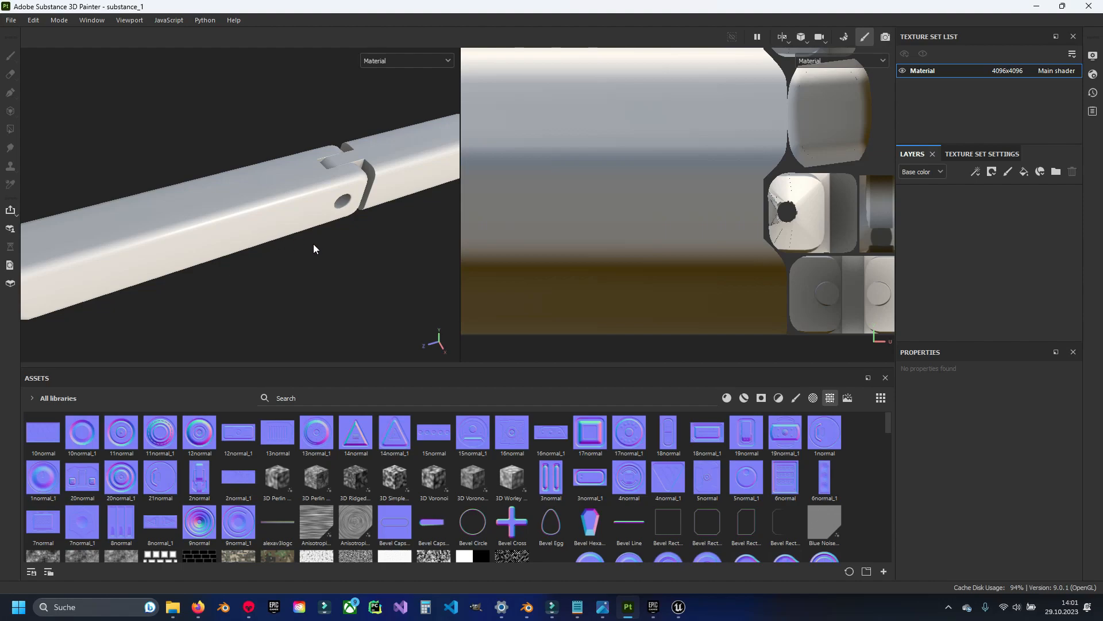
alt+middle_drag(296, 199, 316, 246)
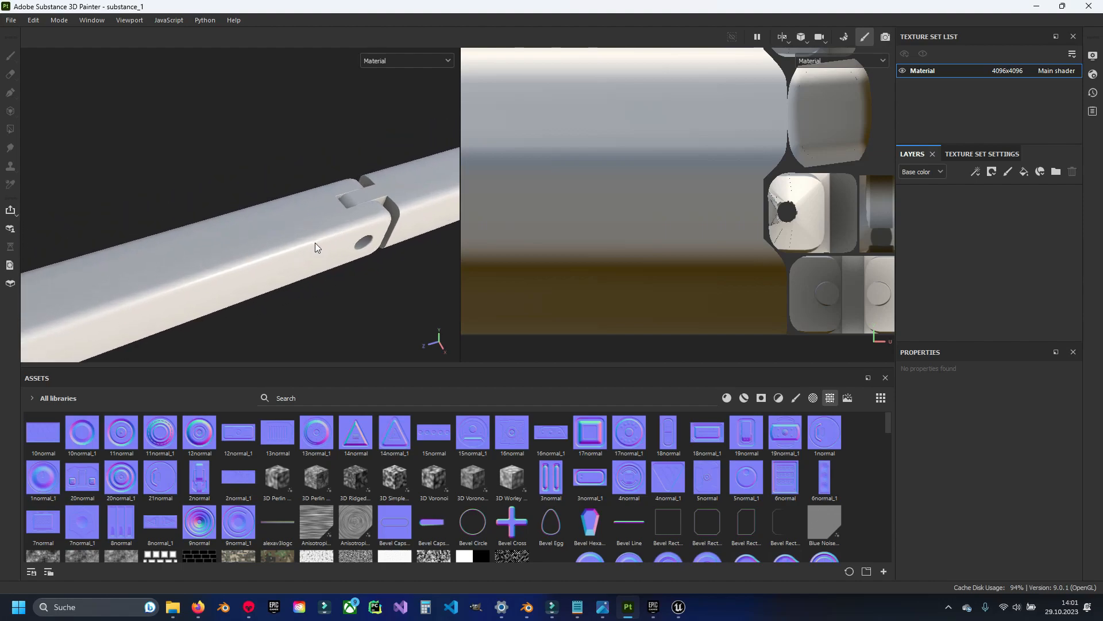
scroll(316, 241, up, 3)
mouse_move(316, 240)
alt+mouse_down()
mouse_move(338, 224)
mouse_move(350, 239)
mouse_move(321, 257)
alt+mouse_up()
scroll(303, 239, up, 2)
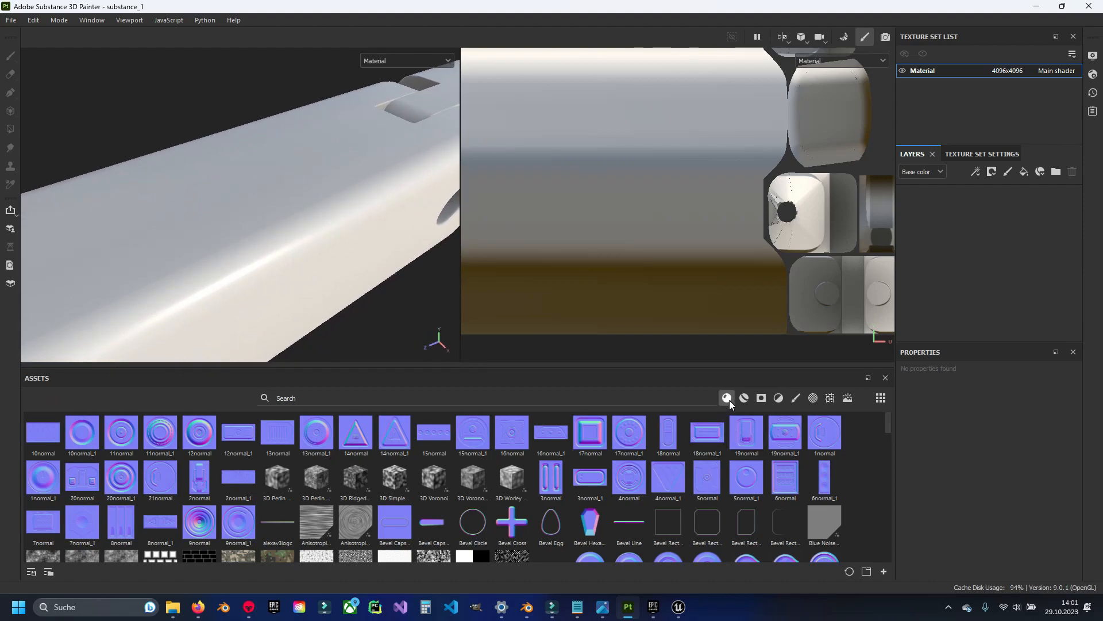
click(726, 399)
click(554, 395)
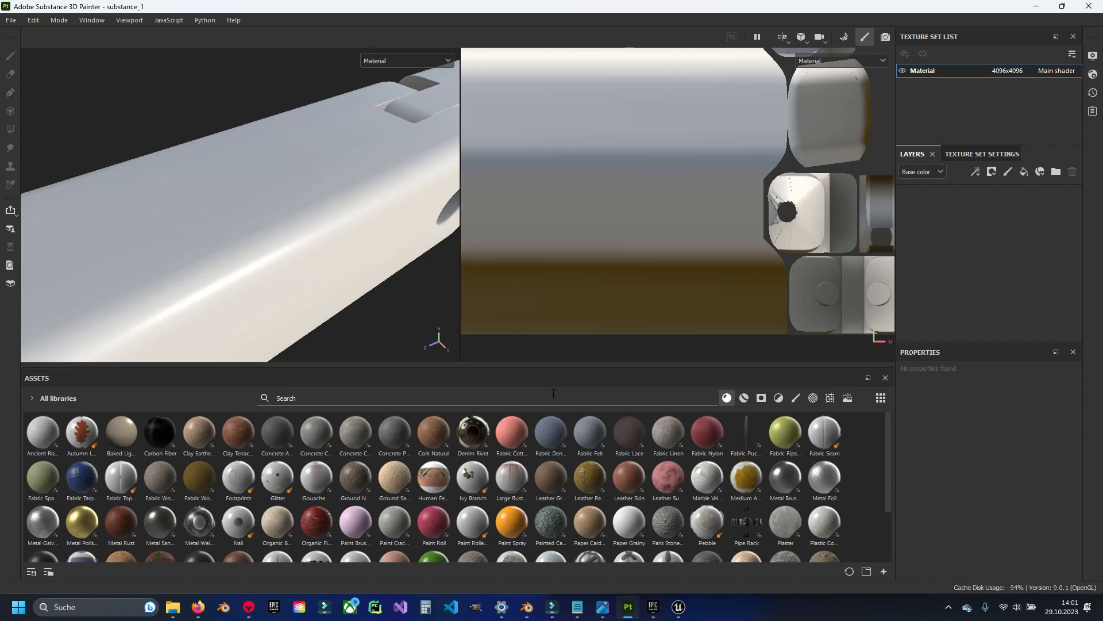
text(ma)
text(tal)
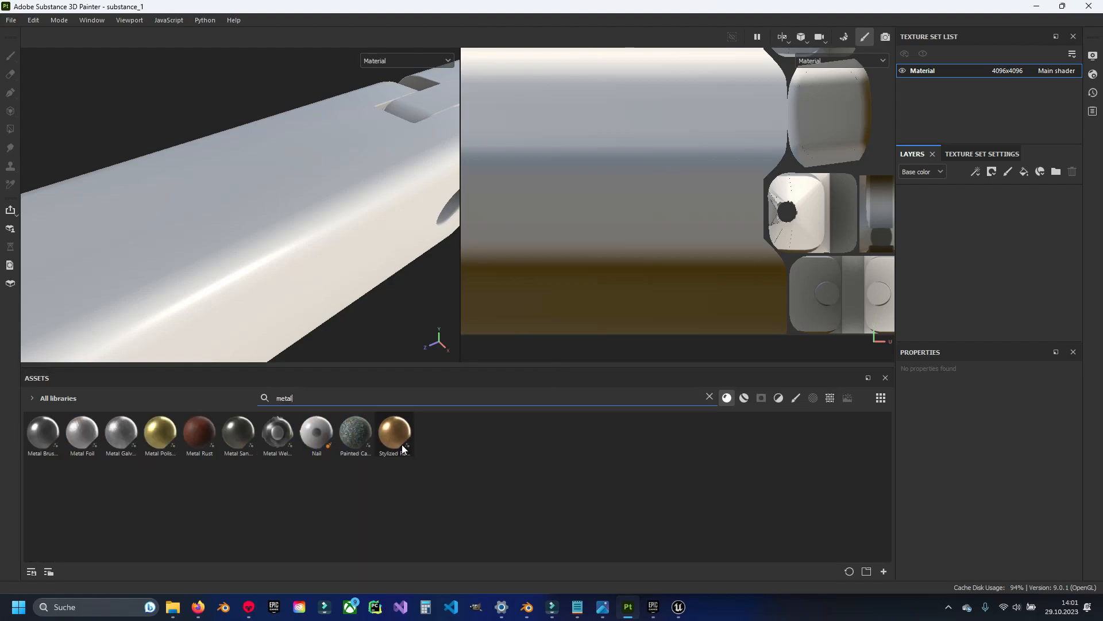
mouse_move(40, 439)
mouse_move(40, 440)
mouse_down()
mouse_move(80, 454)
mouse_move(1046, 233)
mouse_up()
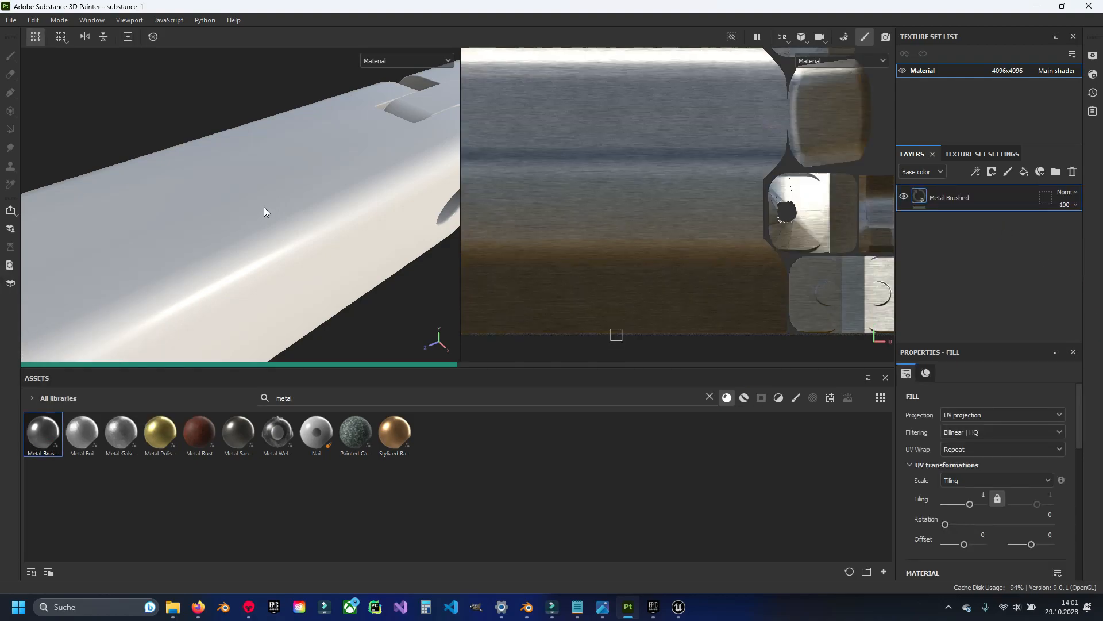
Set the UV tiling of the Metal Brushed layer to 5.
mouse_move(283, 197)
alt+mouse_down()
mouse_move(257, 283)
mouse_move(232, 115)
mouse_move(209, 216)
mouse_move(303, 128)
mouse_move(242, 256)
mouse_move(253, 248)
alt+mouse_up()
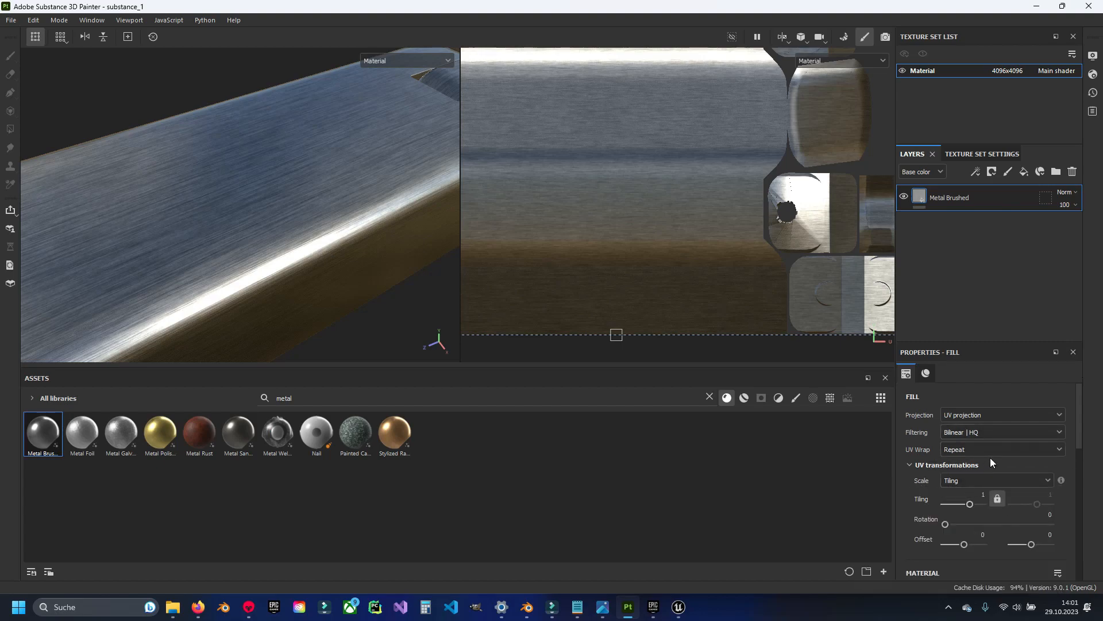
scroll(957, 459, down, 3)
scroll(951, 438, up, 2)
drag(969, 469, 975, 470)
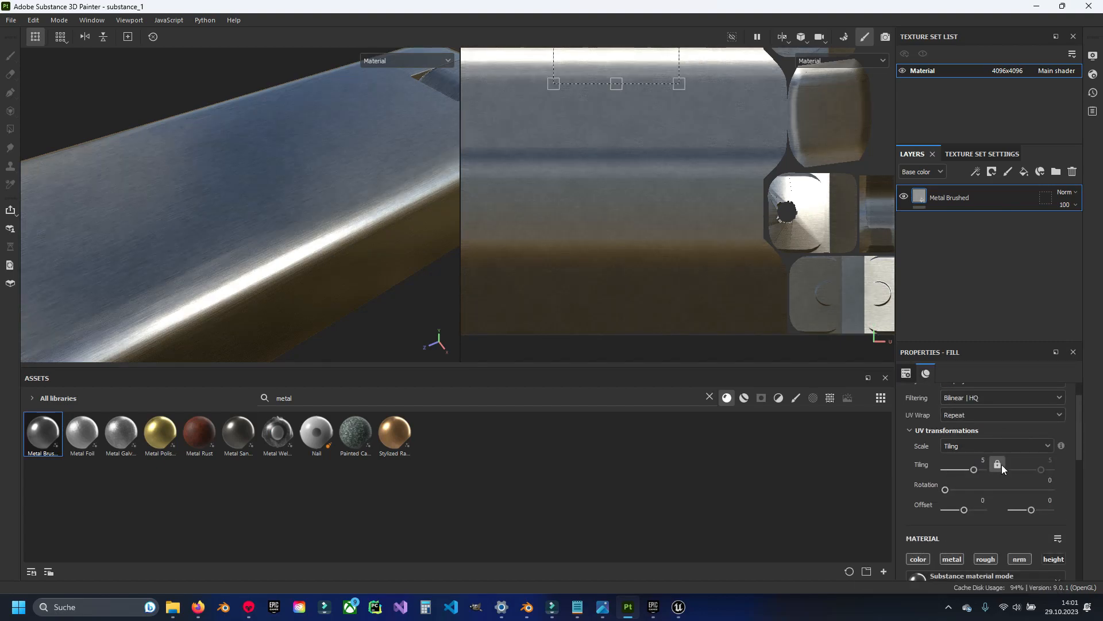
alt+drag(267, 162, 285, 224)
Examine the Channels and Technical parameters of the Metal Brushed material.
scroll(1044, 536, down, 5)
scroll(1044, 535, down, 5)
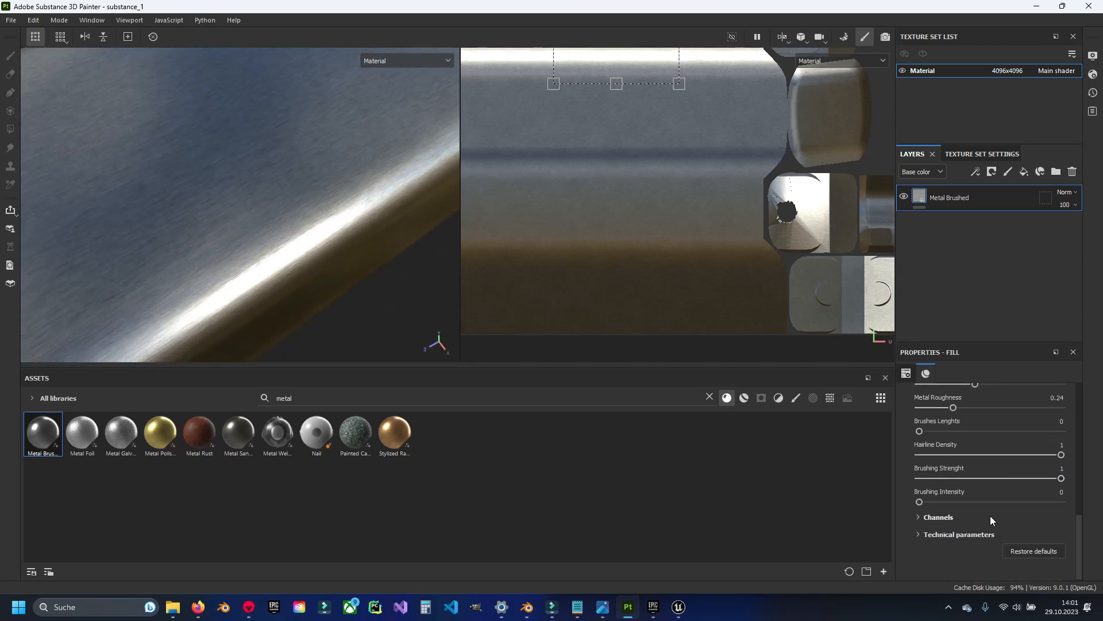
scroll(984, 514, down, 3)
click(929, 535)
scroll(933, 539, down, 5)
scroll(947, 540, up, 5)
click(938, 445)
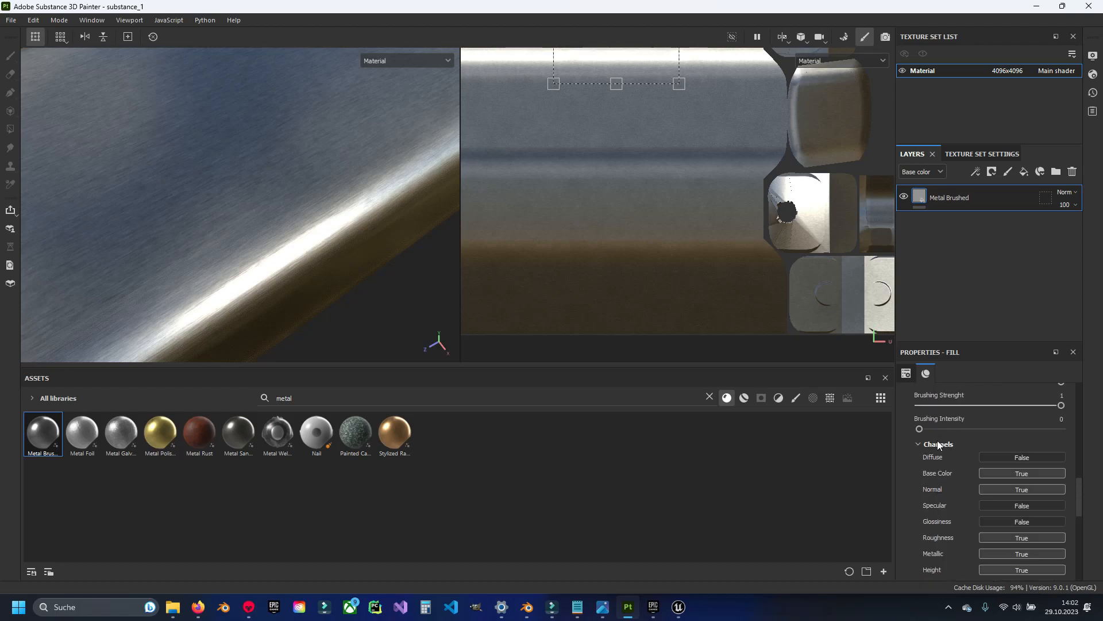
scroll(936, 489, up, 1)
click(943, 479)
scroll(943, 513, up, 4)
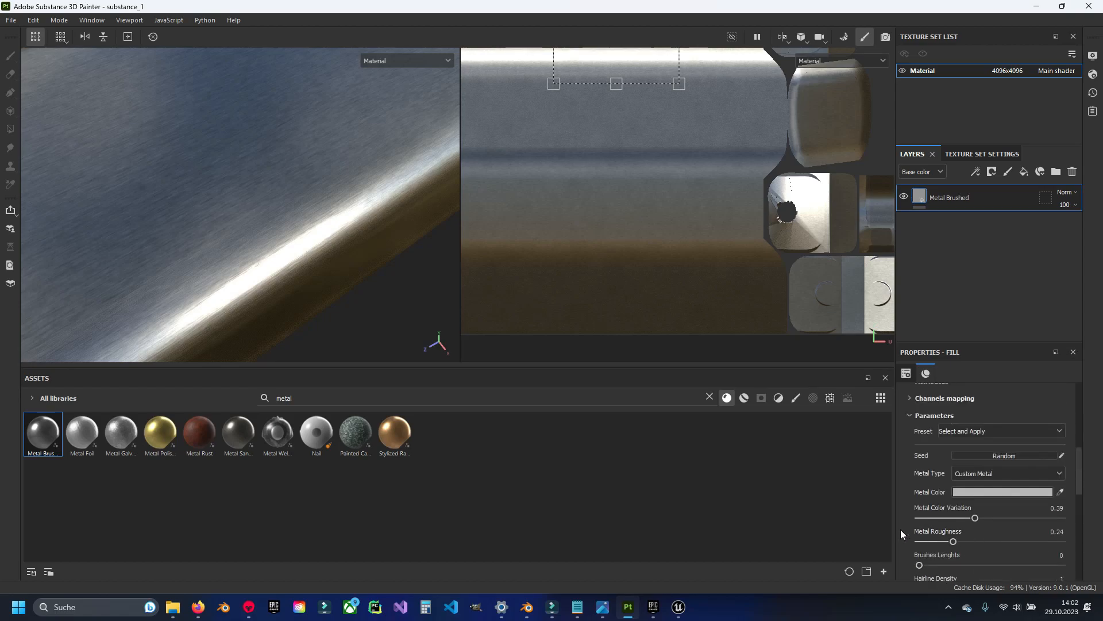
Set the Metal Roughness of the brushed metal to 0.57 and check the surface on the beam.
scroll(907, 517, down, 3)
drag(953, 438, 1001, 439)
scroll(141, 253, down, 3)
alt+drag(141, 253, 194, 242)
alt+middle_drag(227, 197, 239, 171)
alt+drag(239, 170, 234, 228)
scroll(234, 228, up, 3)
Set the brushed metal's Hairline Density to 0.15 and Brushing Strength to 0.13, and check the surface in both viewports.
scroll(997, 447, down, 6)
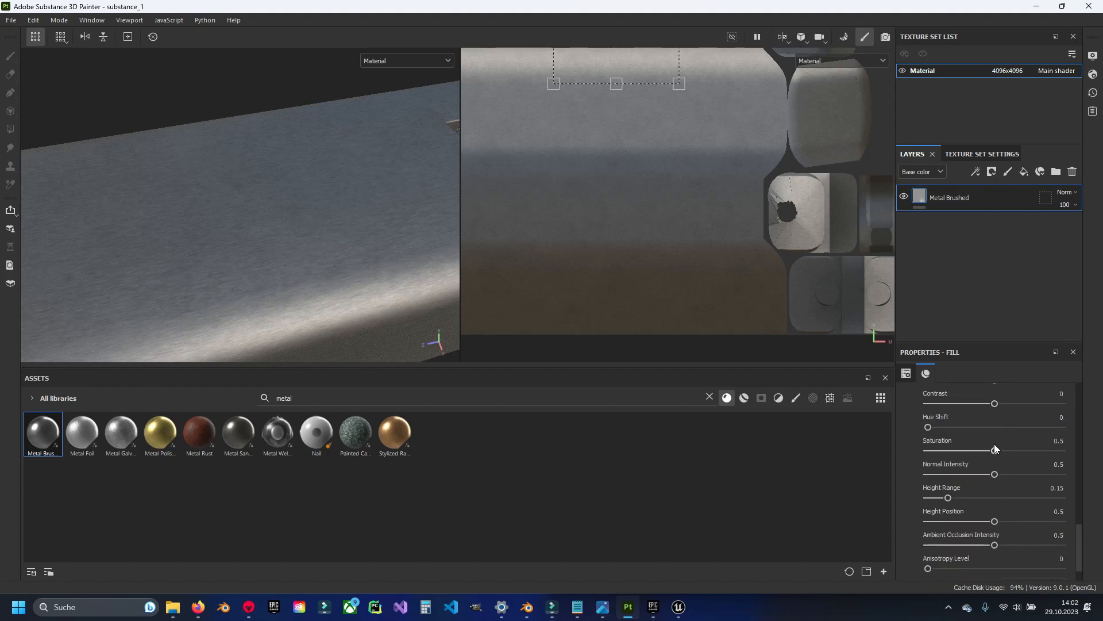
scroll(977, 486, down, 1)
scroll(977, 488, up, 2)
scroll(977, 488, up, 5)
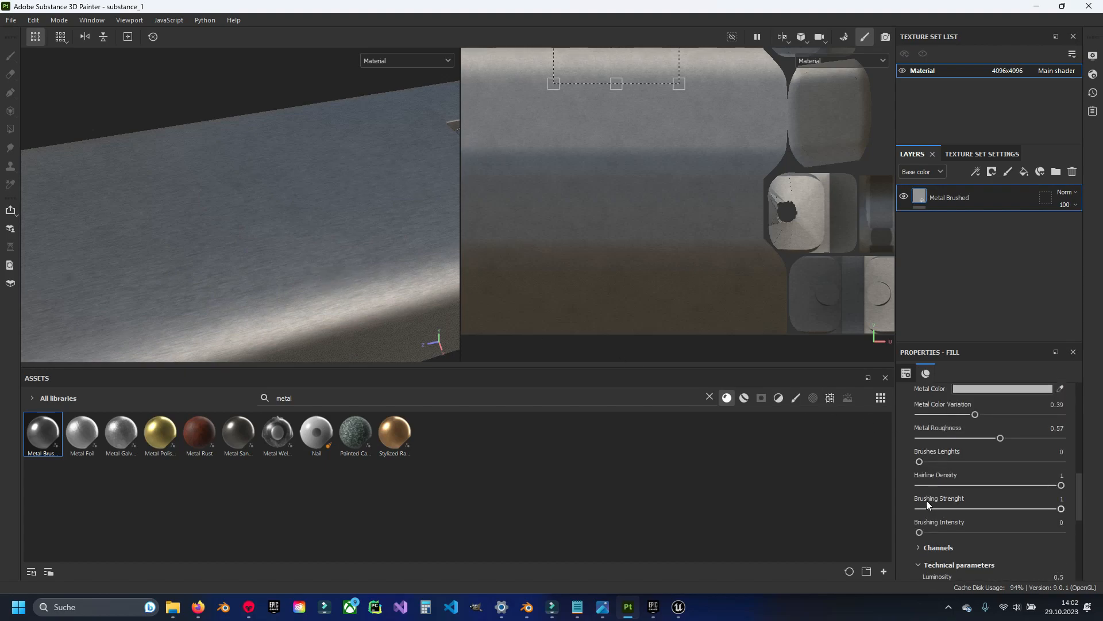
drag(1061, 485, 958, 486)
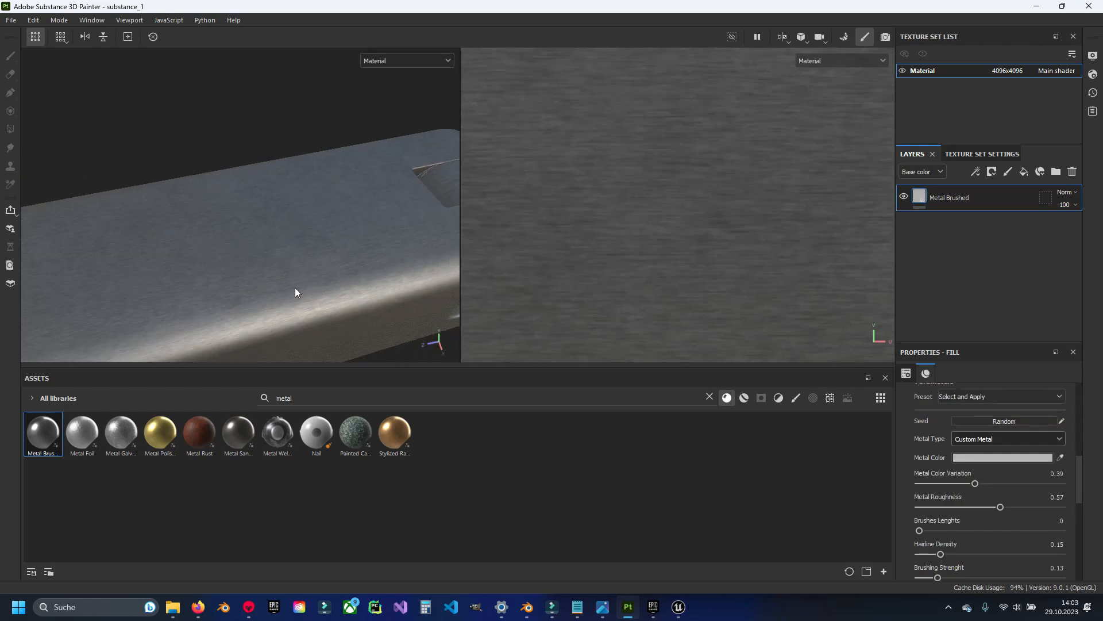
alt+drag(295, 291, 364, 243)
key(f)
mouse_move(677, 218)
alt+middle_down()
mouse_move(680, 244)
mouse_move(678, 211)
alt+middle_up()
scroll(672, 220, up, 5)
alt+middle_drag(658, 282, 764, 239)
scroll(686, 225, up, 2)
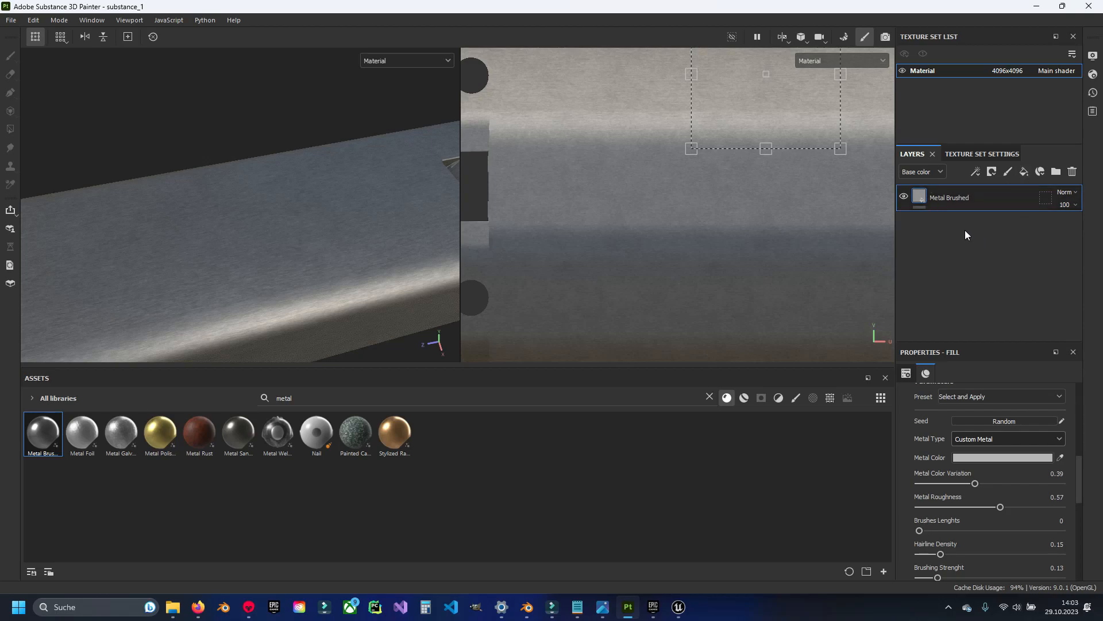
Rename the Metal Brushed layer as base_layer.
double_click(975, 201)
text(base_layer)
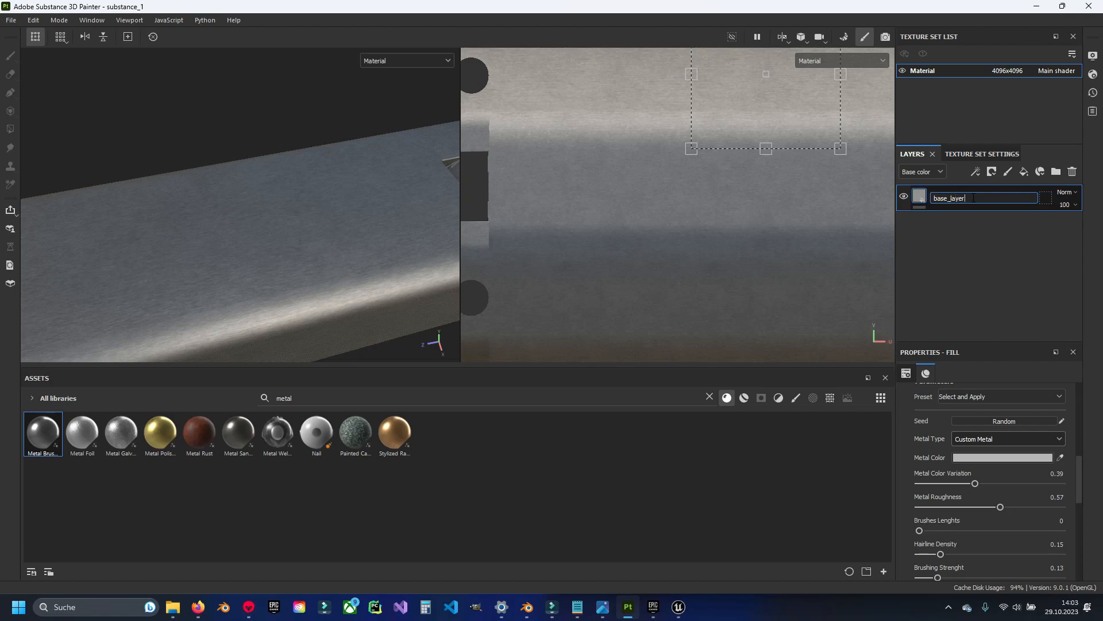
key(Return)
Add a fill layer above base_layer and name it scratches_base_layer.
click(1024, 172)
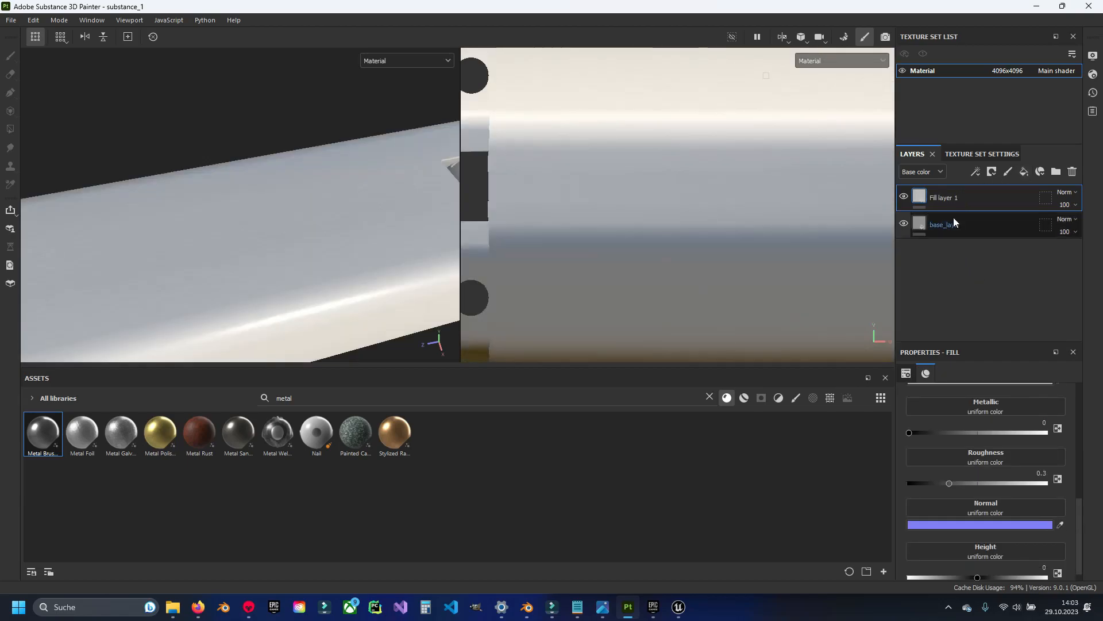
double_click(943, 198)
text(sn)
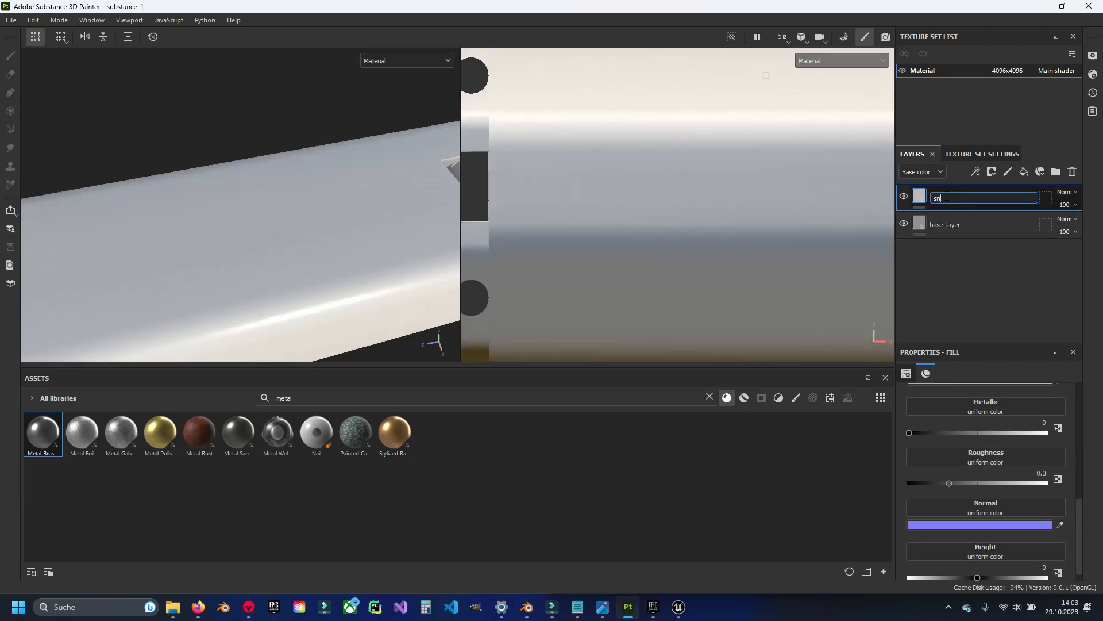
key(BackSpace)
text(cratches_base_layer)
key(Return)
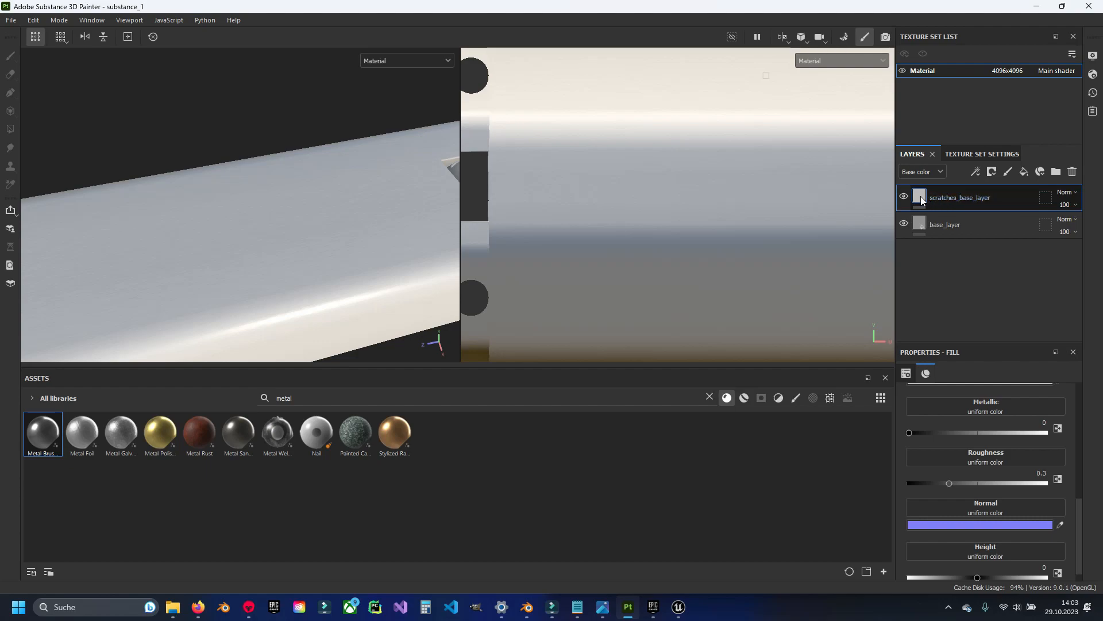
Set the base color of scratches_base_layer to a dark grey.
scroll(972, 433, up, 1)
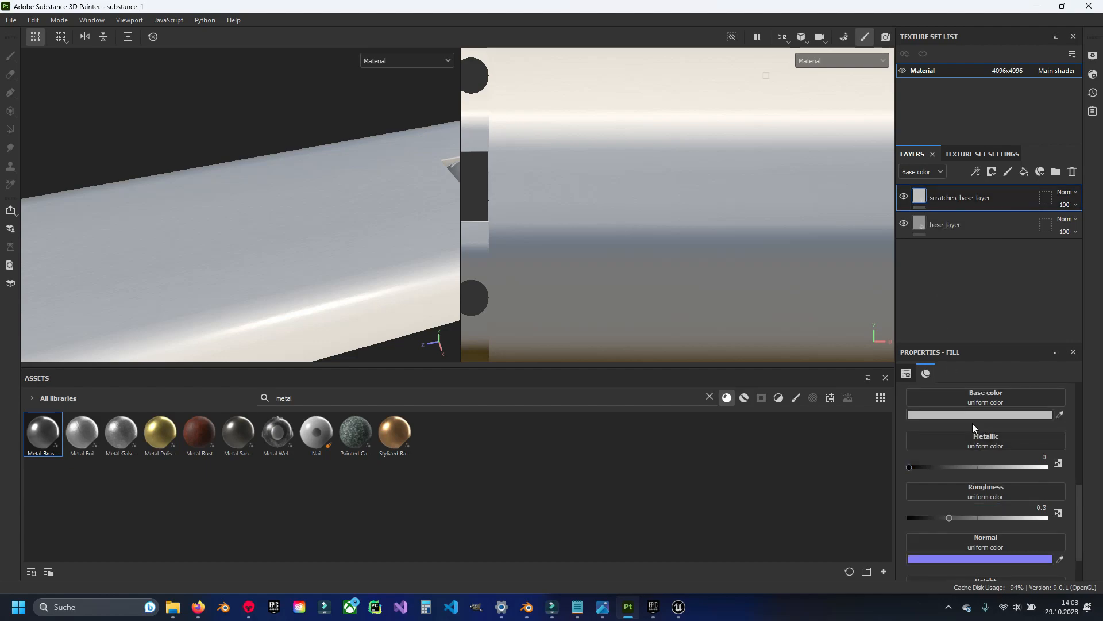
click(980, 414)
click(825, 497)
drag(825, 502, 825, 506)
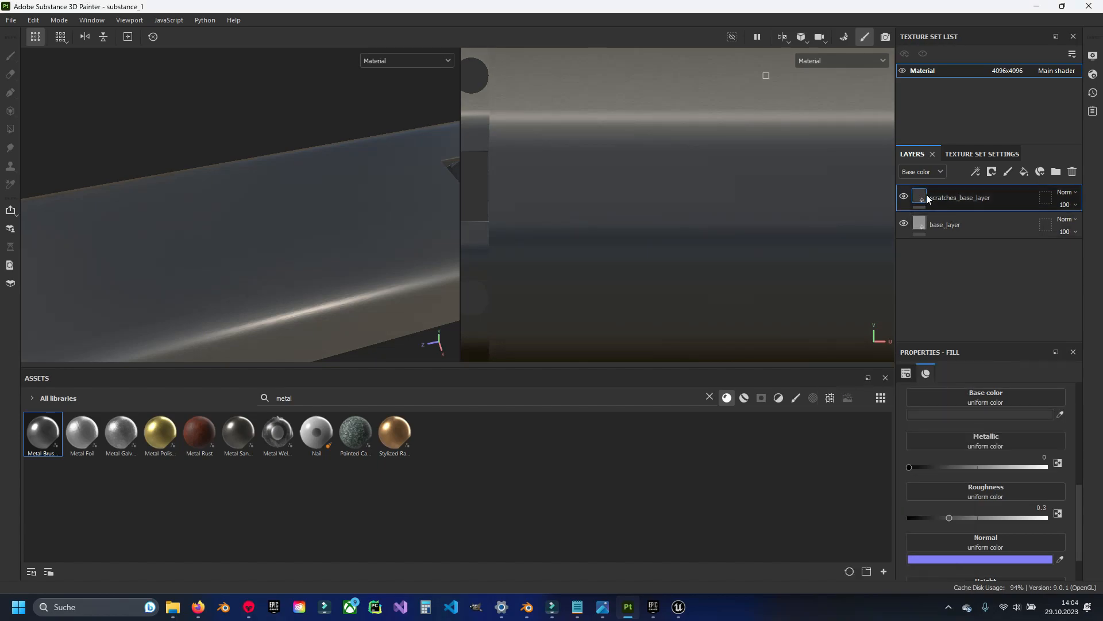
Add a black mask to scratches_base_layer and apply the Stains Scratches smart mask to it.
right_click(947, 201)
click(985, 22)
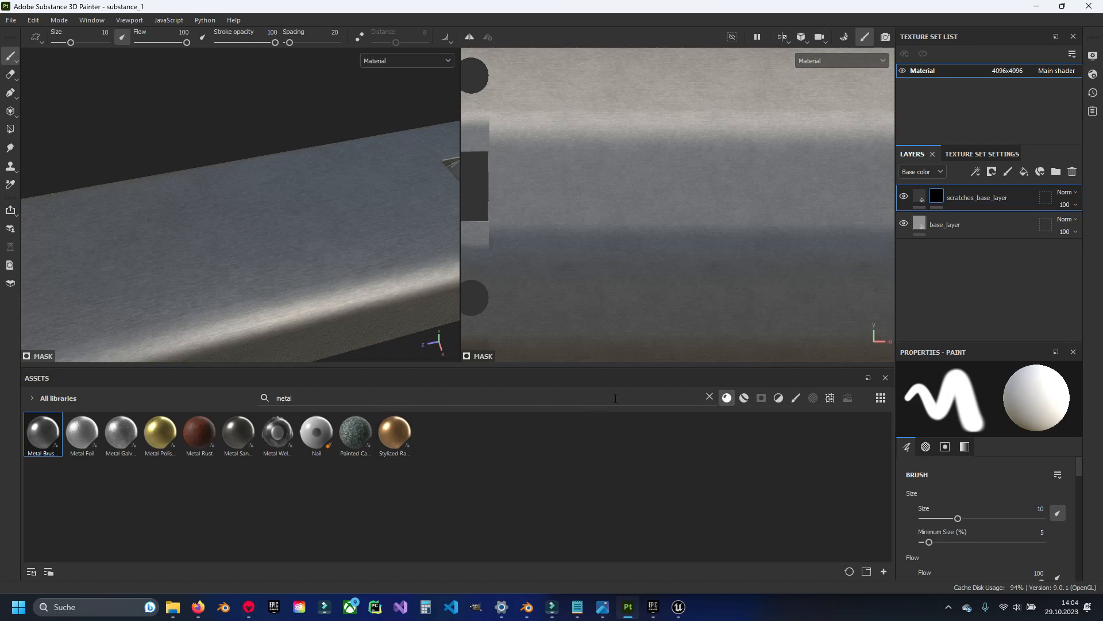
click(709, 397)
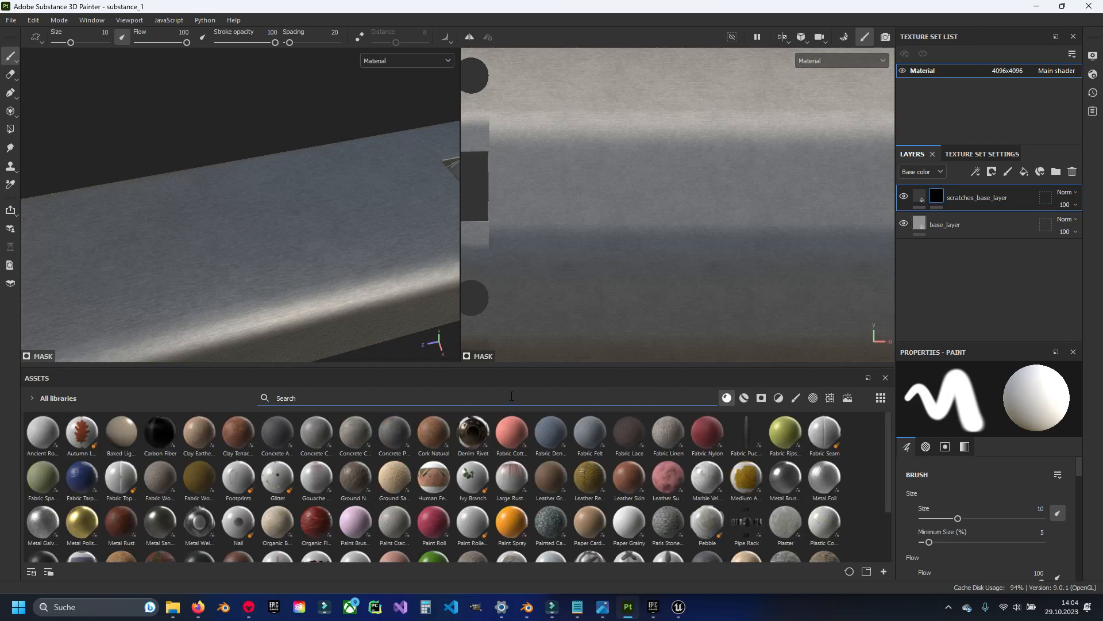
click(760, 398)
click(471, 400)
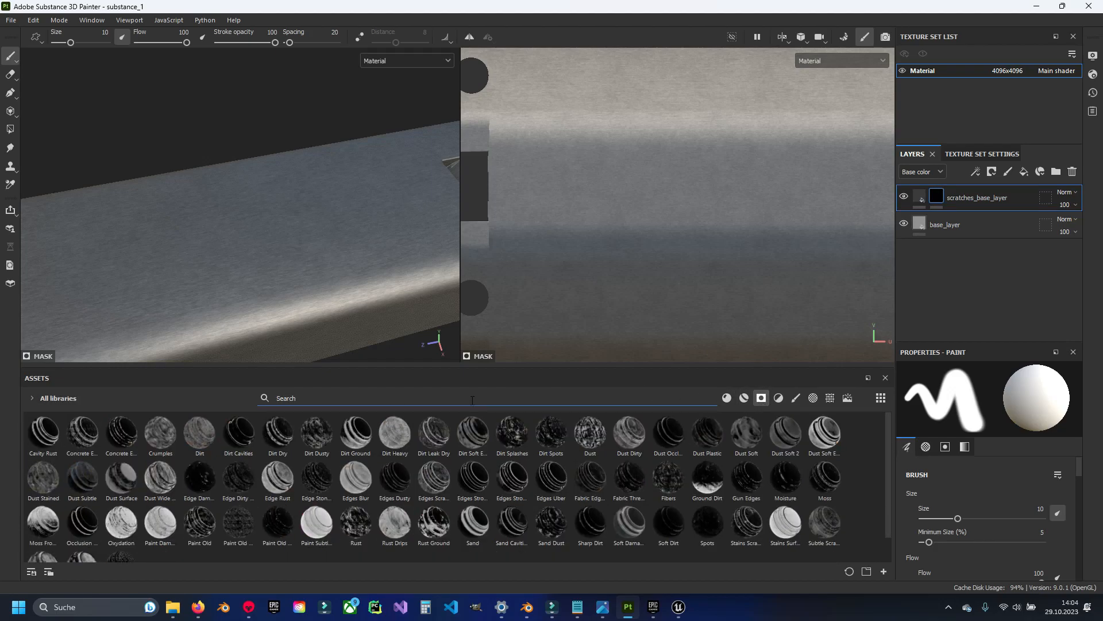
text(scratche)
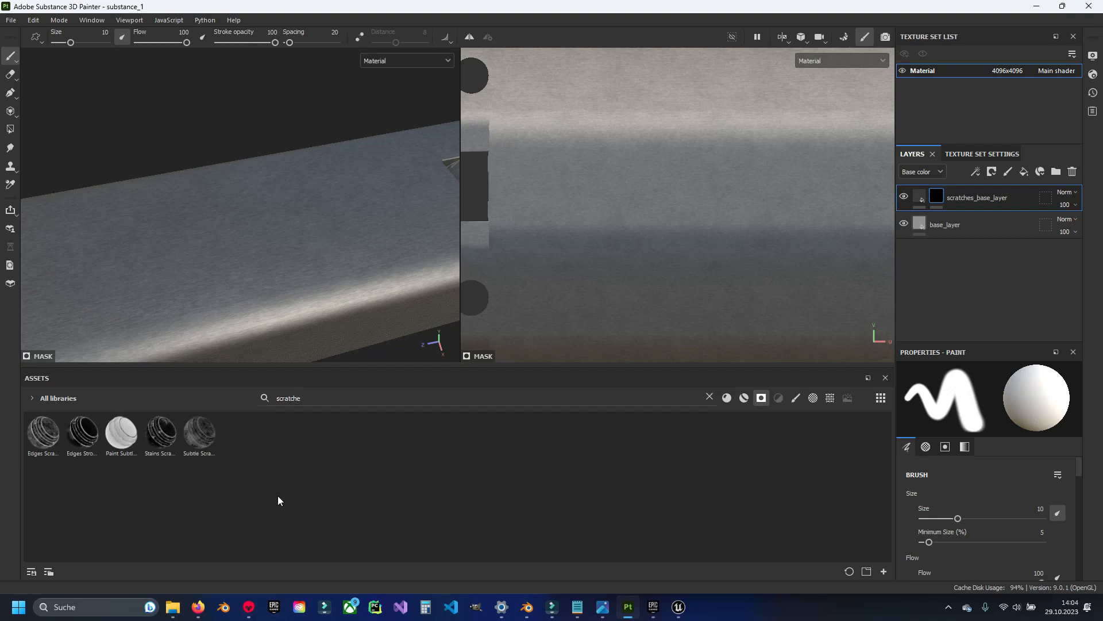
mouse_move(92, 439)
mouse_move(154, 442)
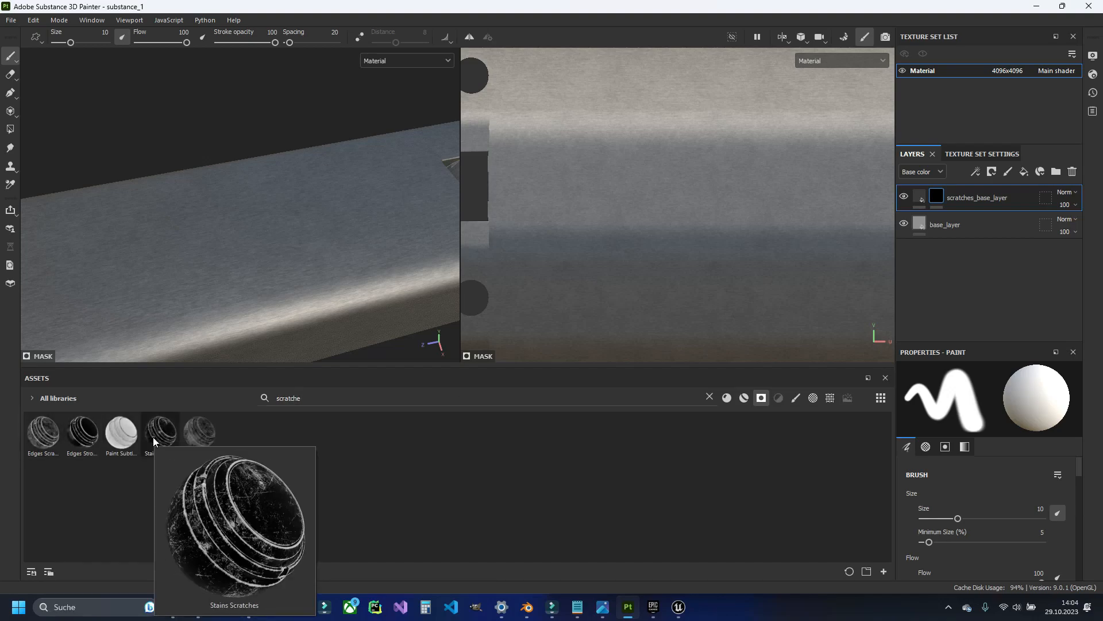
drag(154, 442, 998, 207)
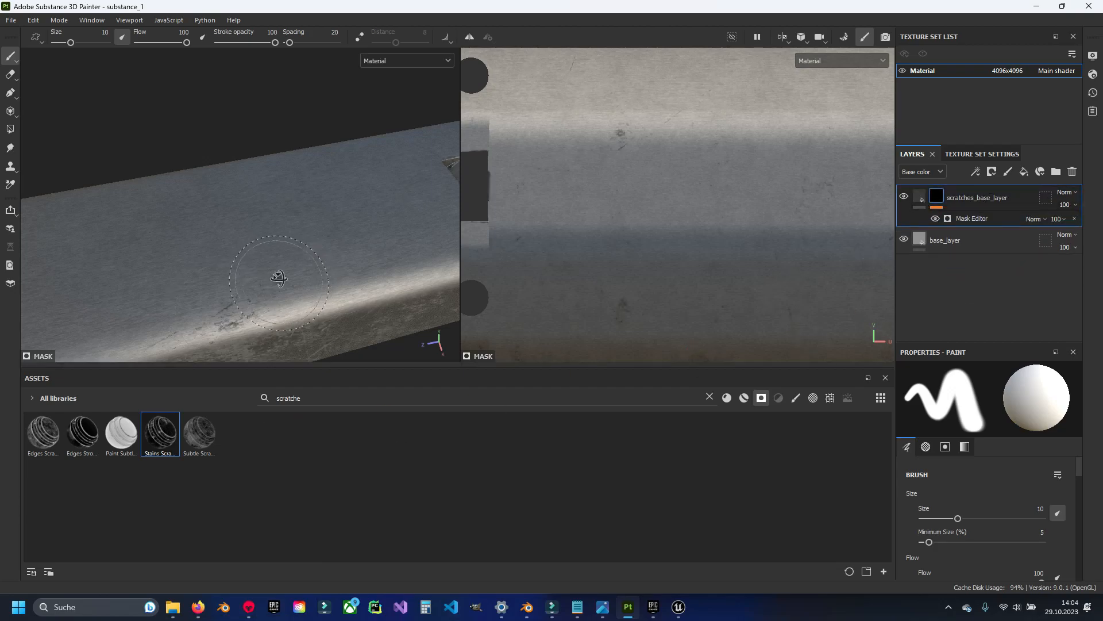
Examine the scratch and stain marks on the beam's surface and edges up close.
alt+drag(278, 278, 271, 234)
alt+middle_drag(270, 234, 261, 141)
alt+drag(260, 140, 242, 164)
alt+middle_drag(243, 164, 231, 234)
scroll(230, 234, up, 1)
alt+drag(230, 235, 256, 223)
alt+middle_drag(316, 68, 305, 151)
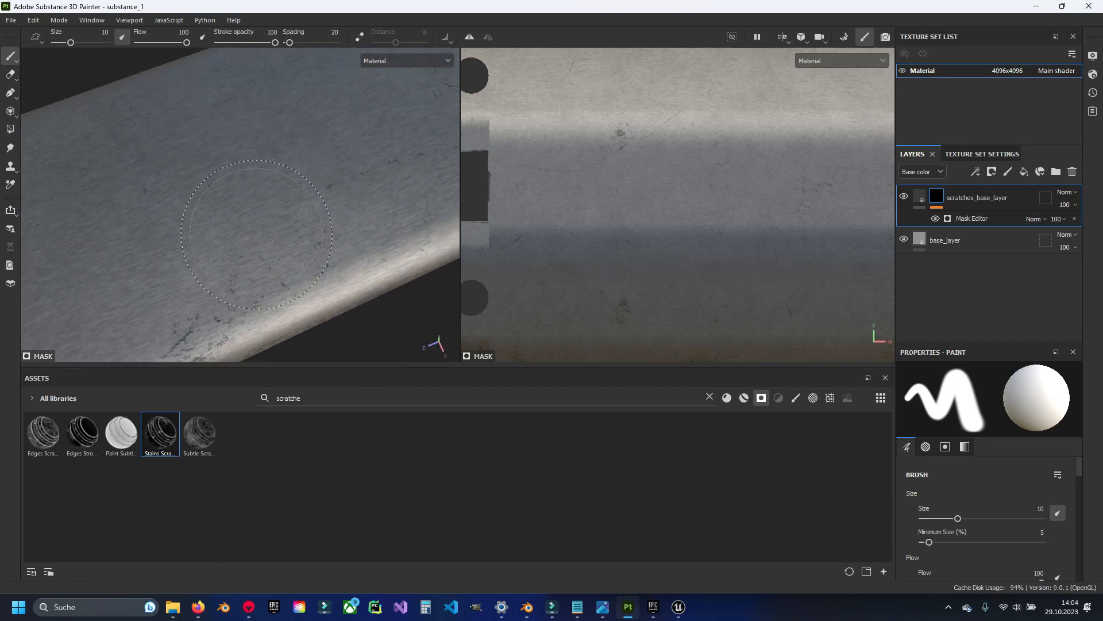
alt+middle_drag(262, 238, 261, 179)
Lower the height of the scratches_base_layer fill slightly below zero to engrave the scratches into the metal.
click(919, 196)
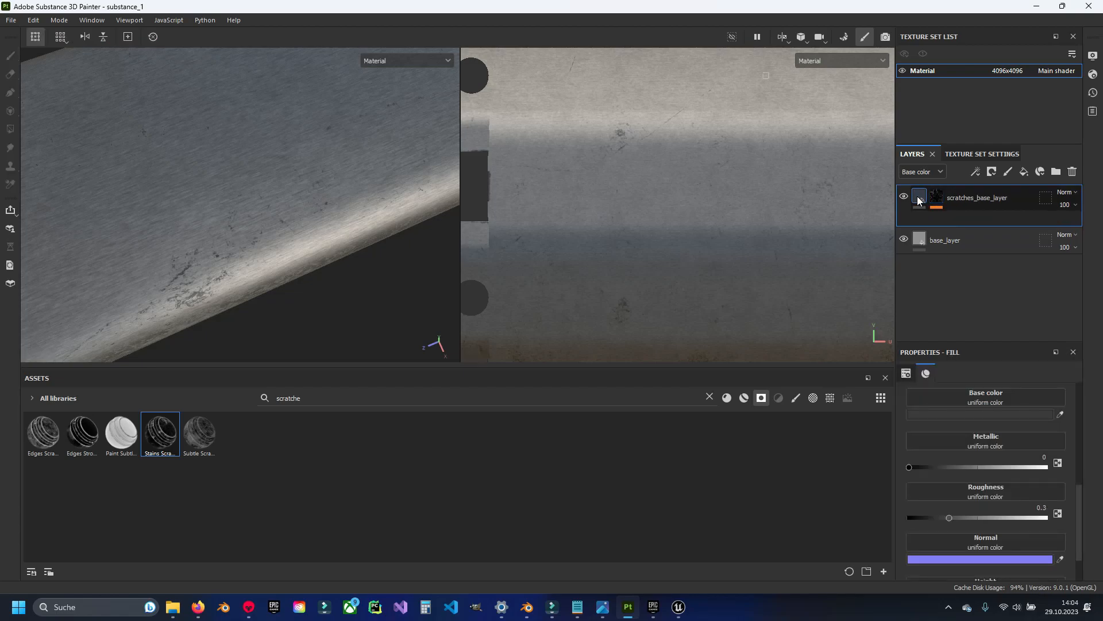
scroll(987, 500, down, 1)
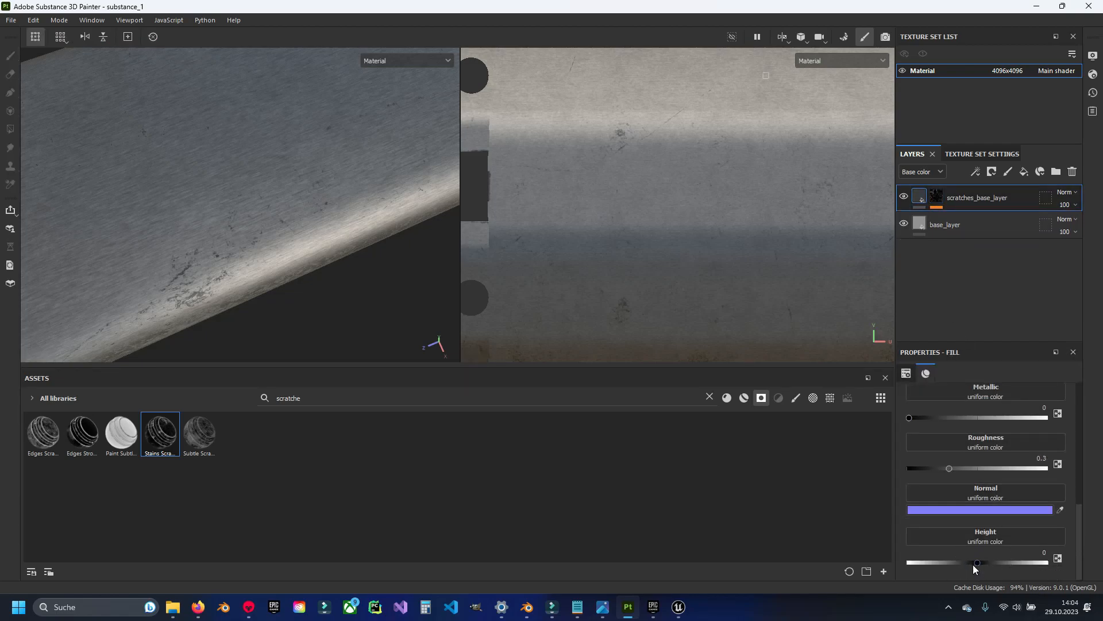
drag(977, 567, 973, 568)
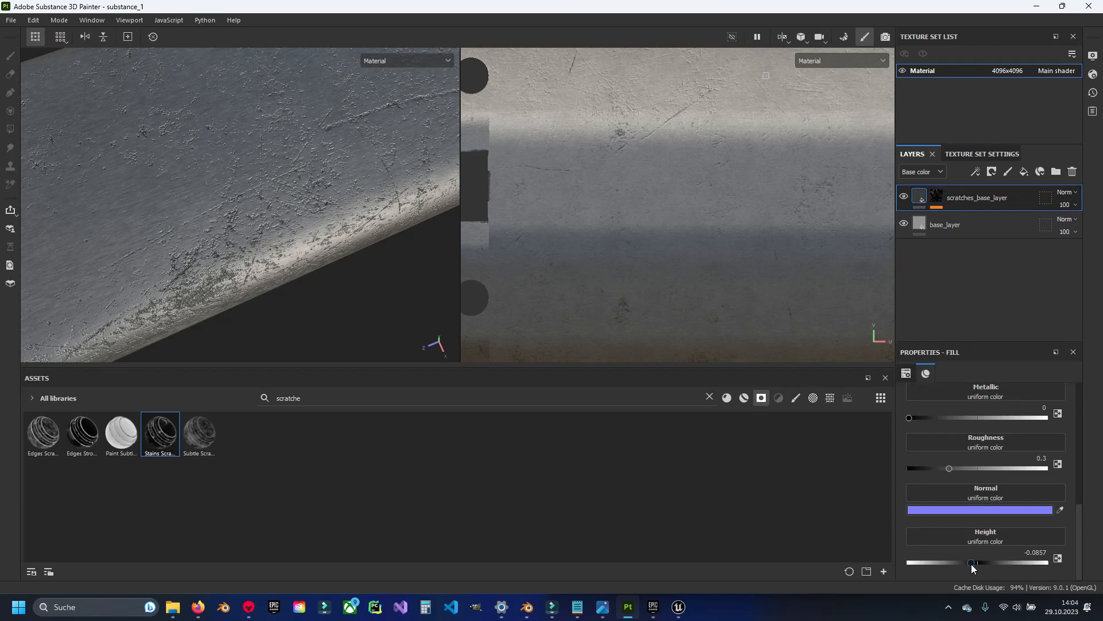
drag(975, 567, 975, 568)
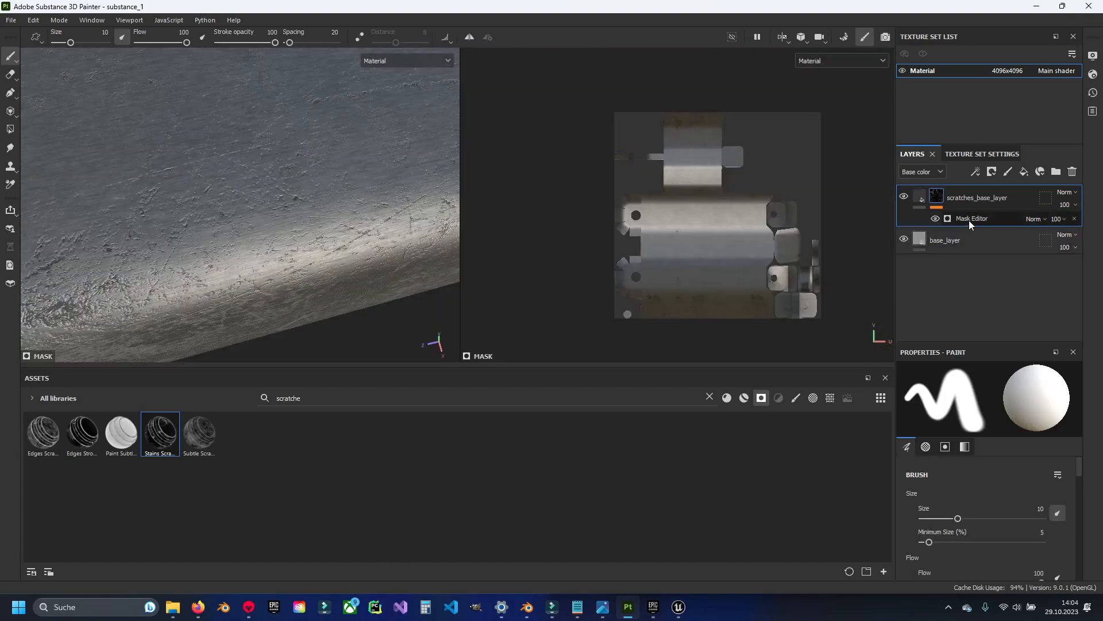
Set the Global Balance of the scratches_base_layer mask's Mask Editor to 0.4.
click(969, 220)
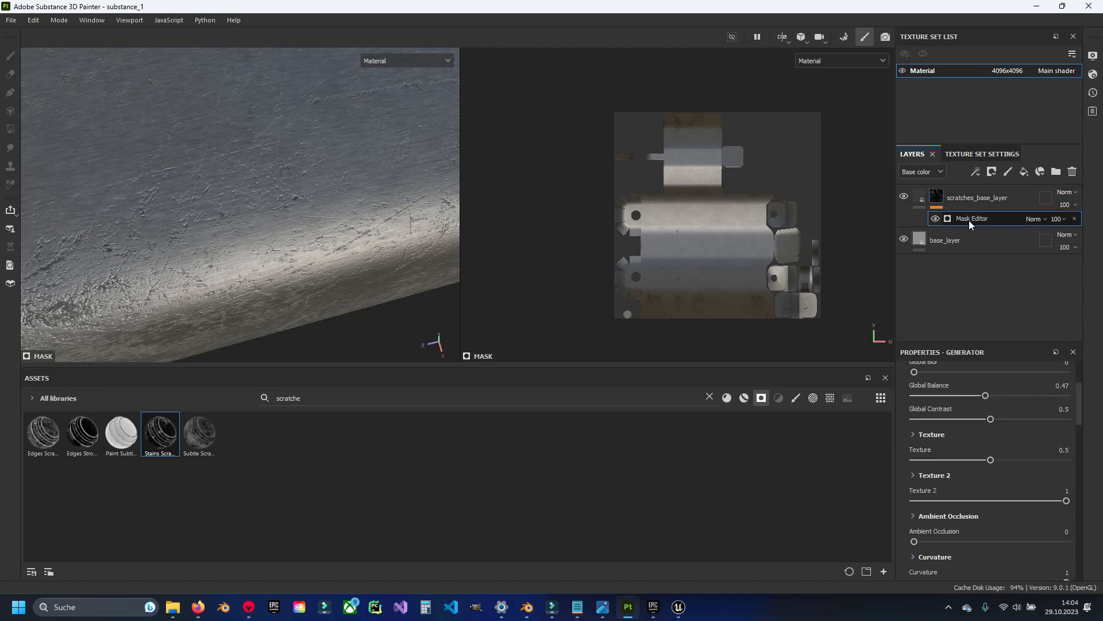
scroll(994, 445, up, 3)
scroll(255, 198, down, 1)
alt+drag(255, 202, 323, 217)
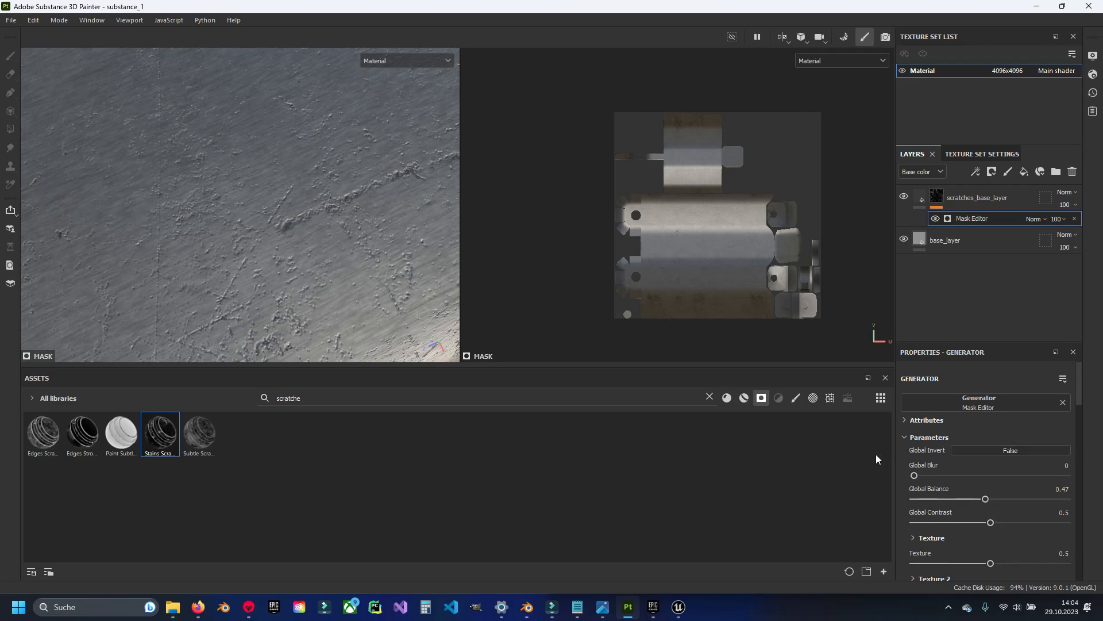
alt+drag(424, 295, 290, 250)
drag(985, 500, 977, 500)
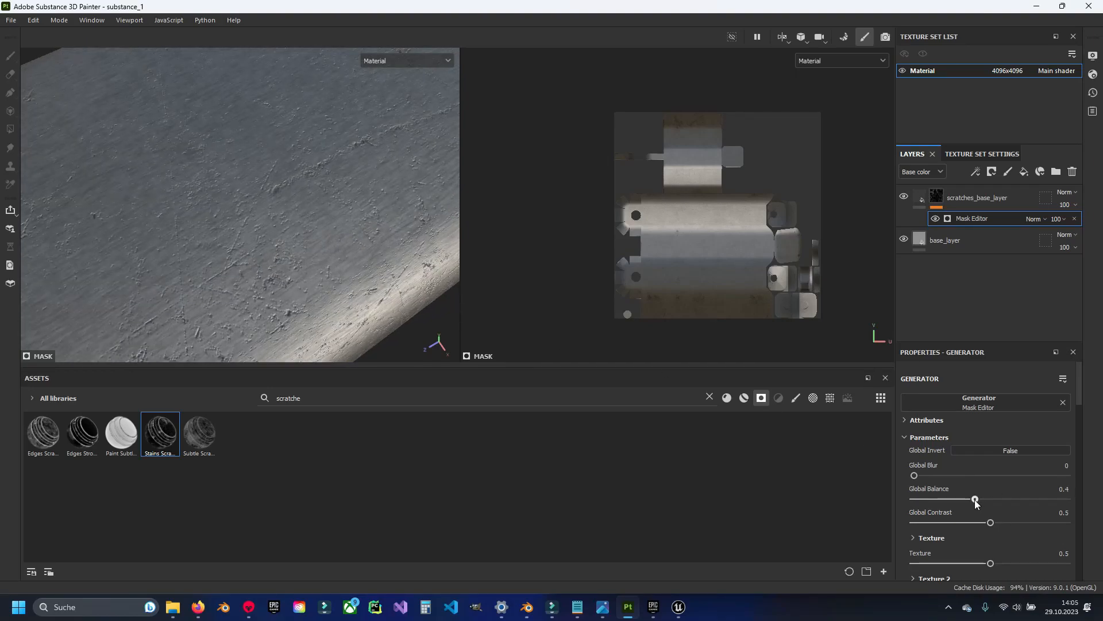
Set the Global Contrast of the scratches mask to 0.73 and check the scratches around the beam's recess and edges.
alt+middle_drag(316, 246, 288, 238)
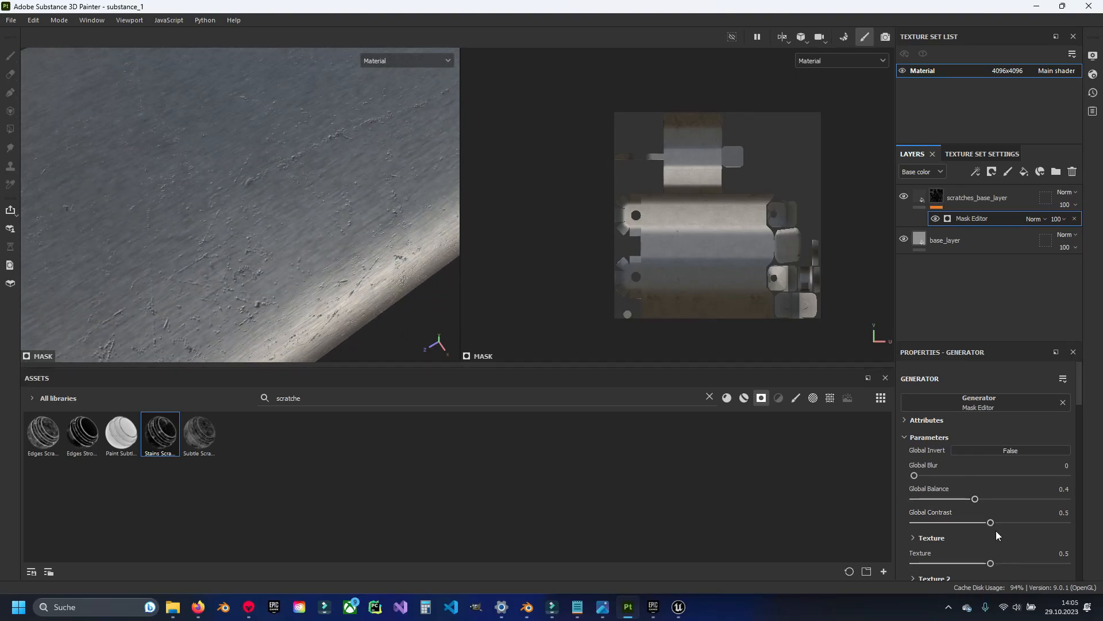
drag(991, 522, 1025, 526)
alt+drag(132, 172, 333, 278)
alt+drag(221, 173, 308, 276)
alt+middle_drag(308, 276, 299, 319)
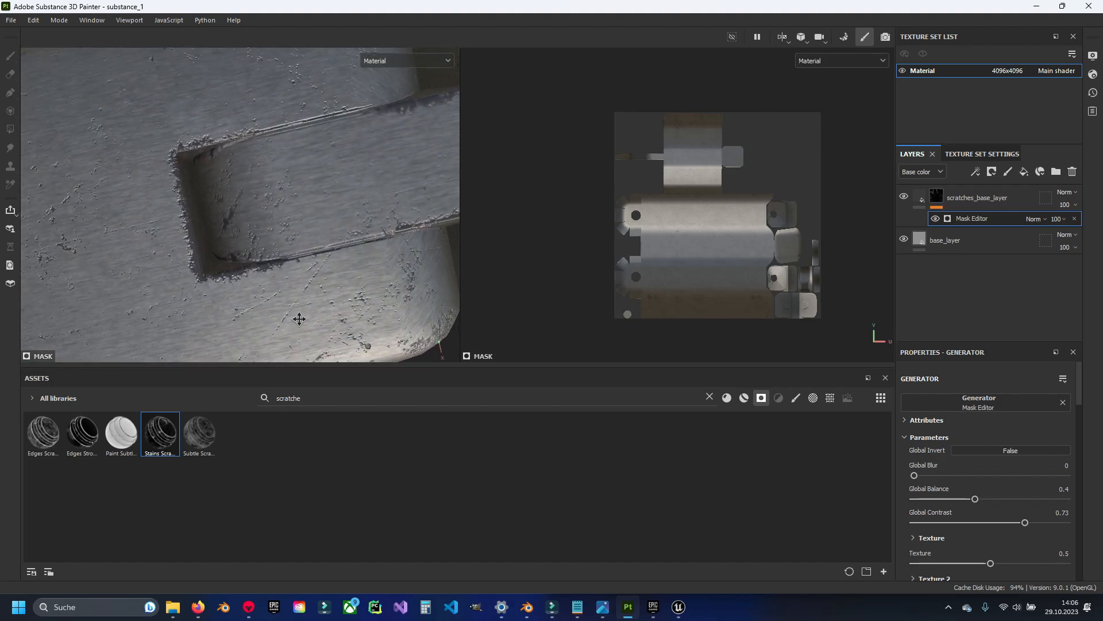
alt+drag(299, 319, 335, 269)
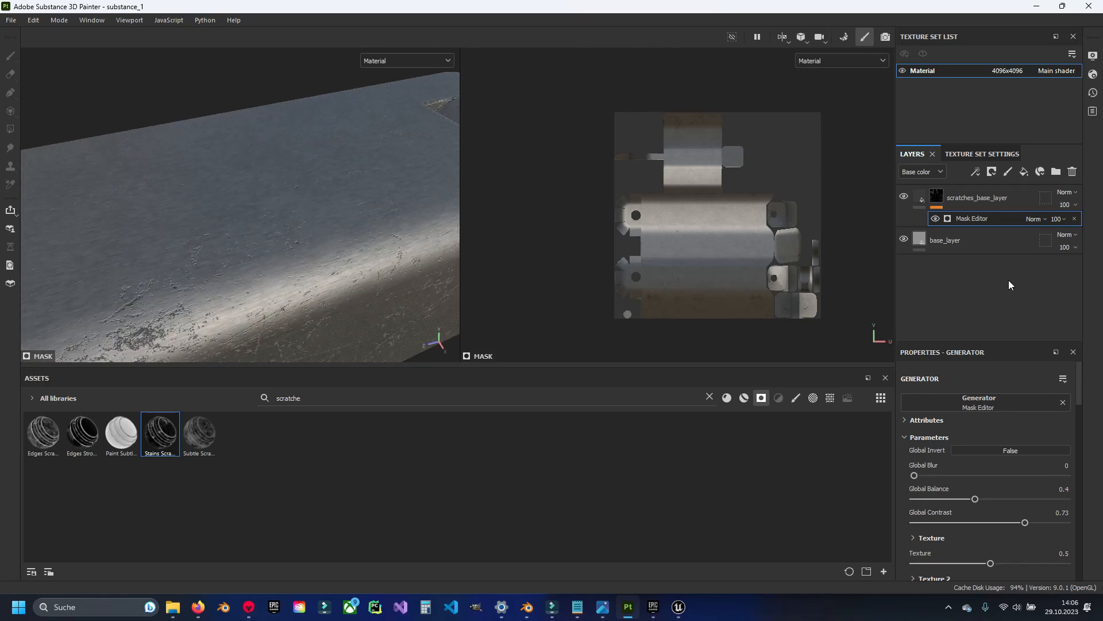
Add a fill layer above scratches_base_layer and name it main_color.
click(919, 196)
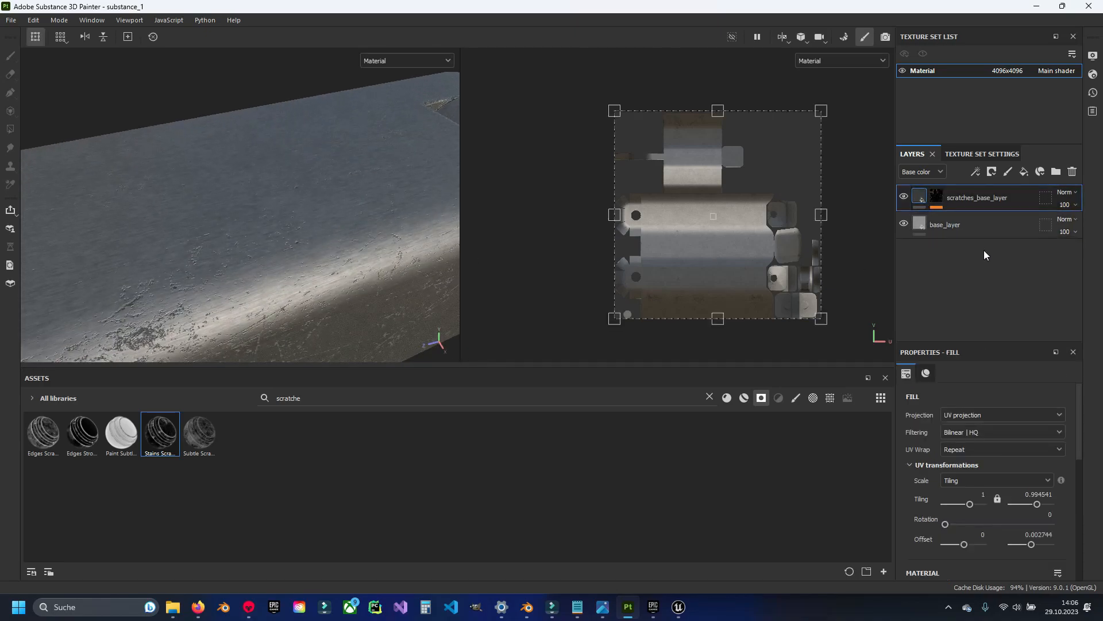
click(1024, 172)
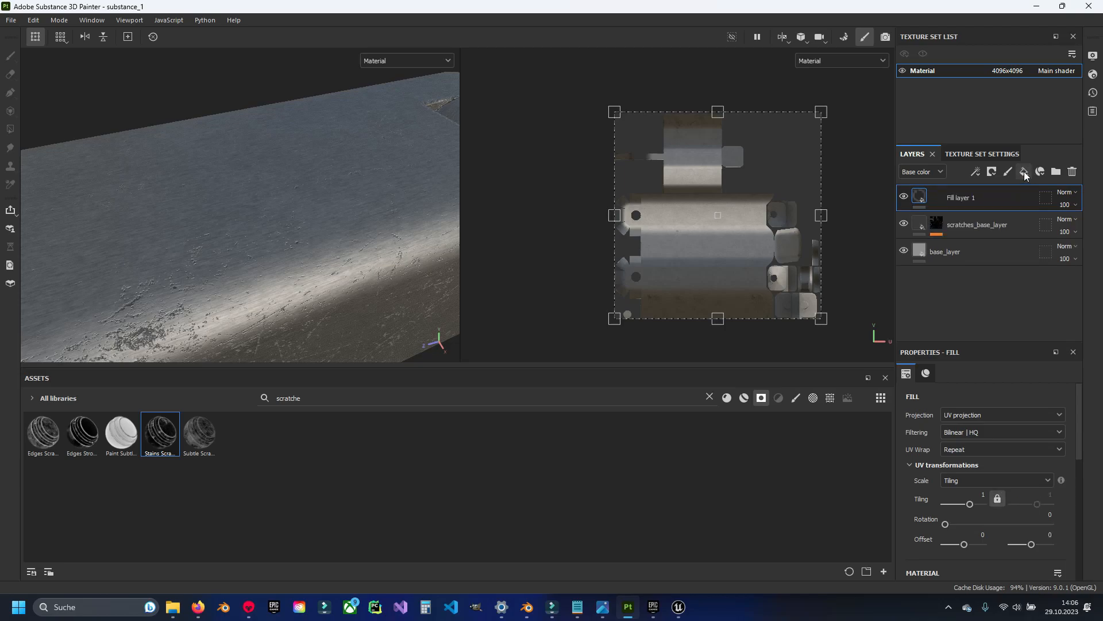
double_click(958, 197)
text(main_color)
key(Return)
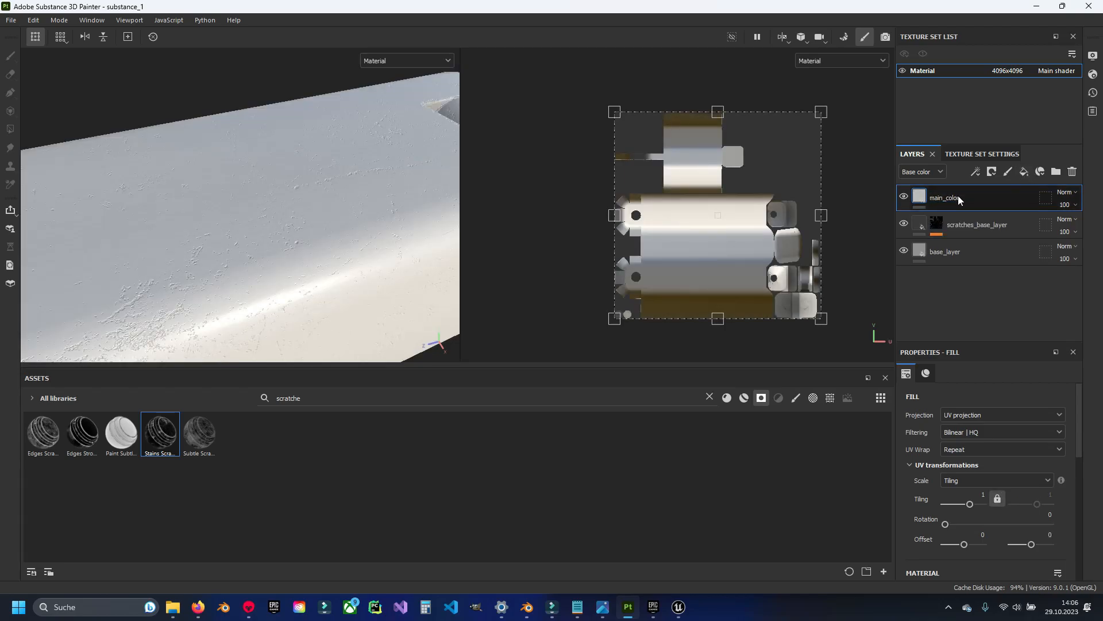
Set main_color's base color to the orange EA973A by sampling the paint in the reference photo.
scroll(974, 457, down, 3)
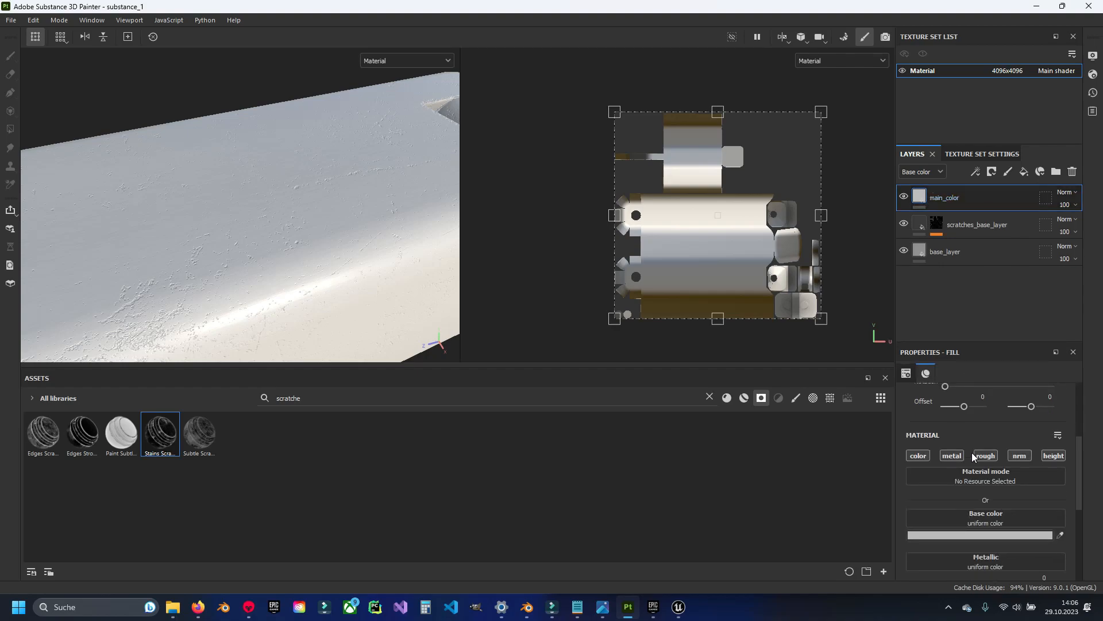
scroll(974, 457, down, 2)
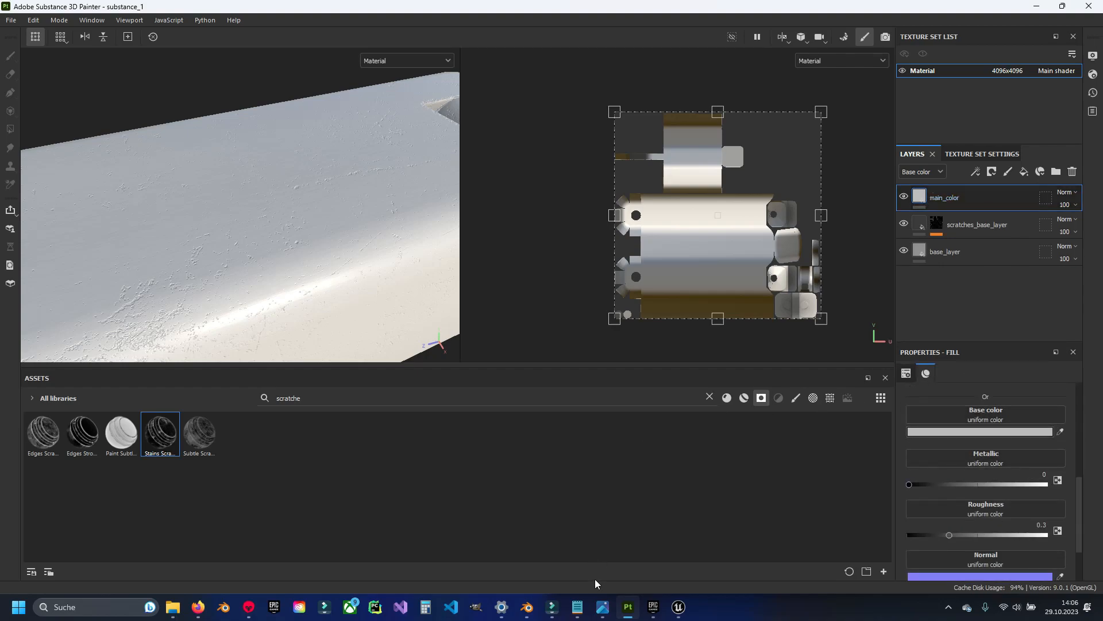
click(602, 607)
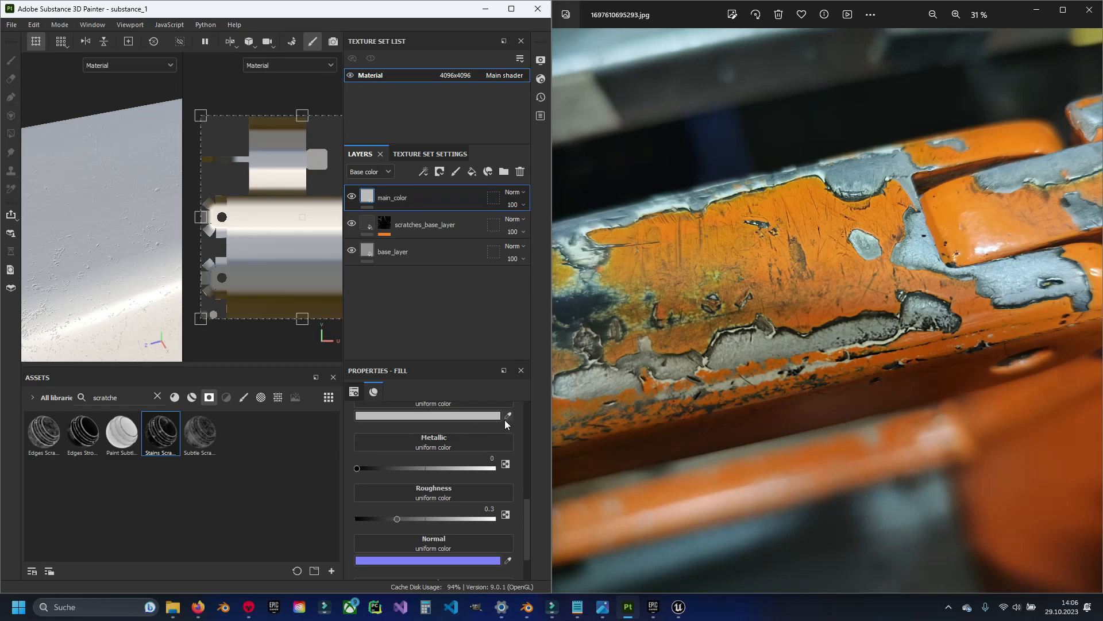
click(508, 415)
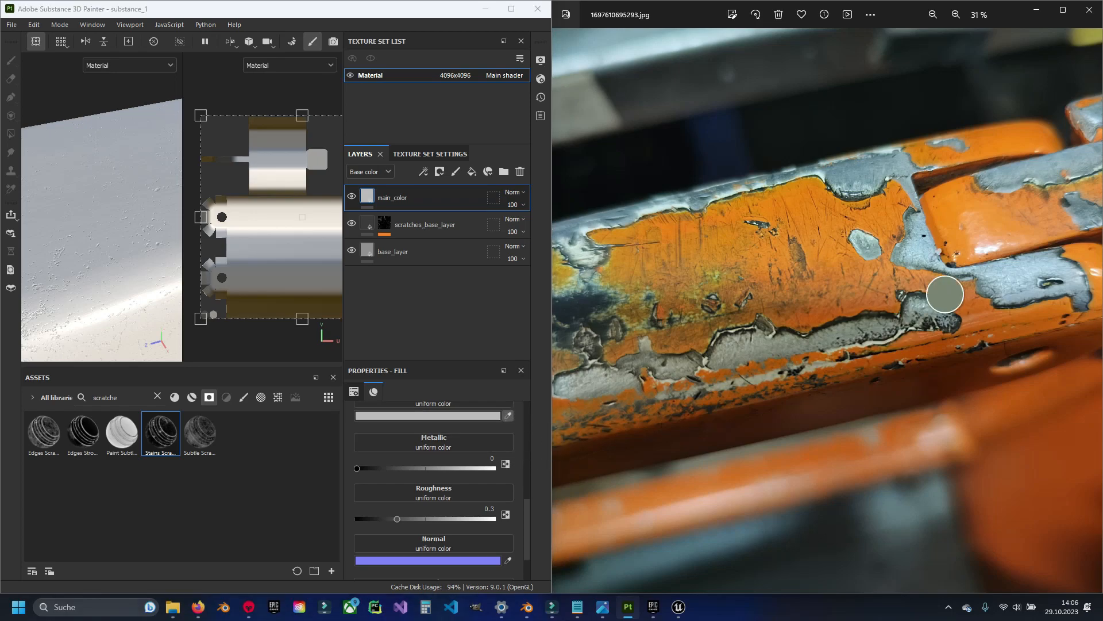
click(1011, 234)
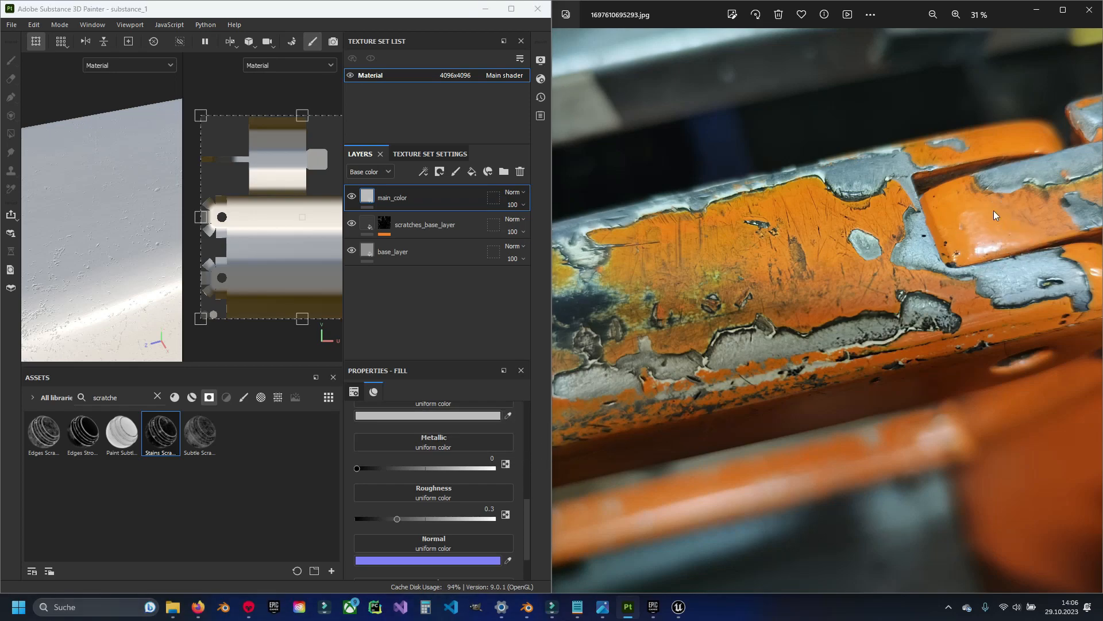
click(436, 416)
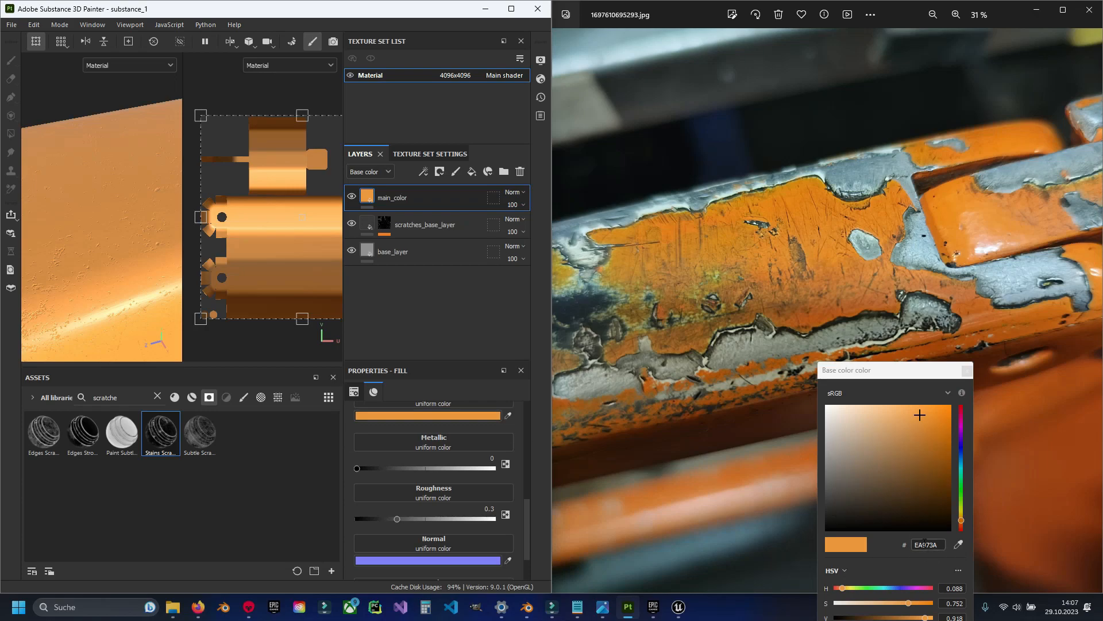
drag(901, 366, 438, 243)
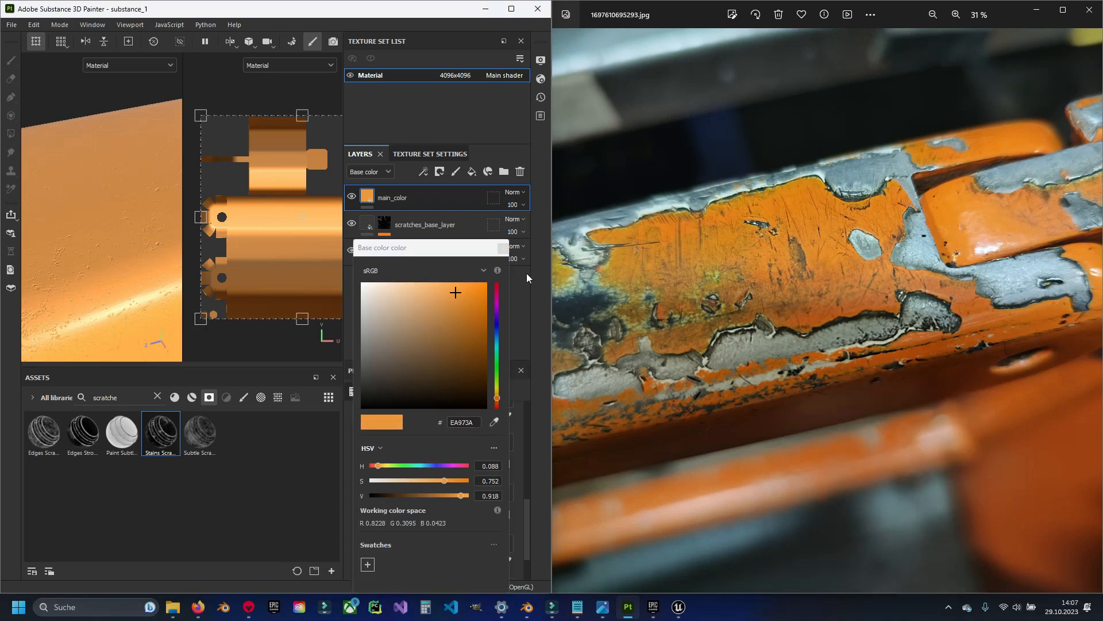
click(503, 251)
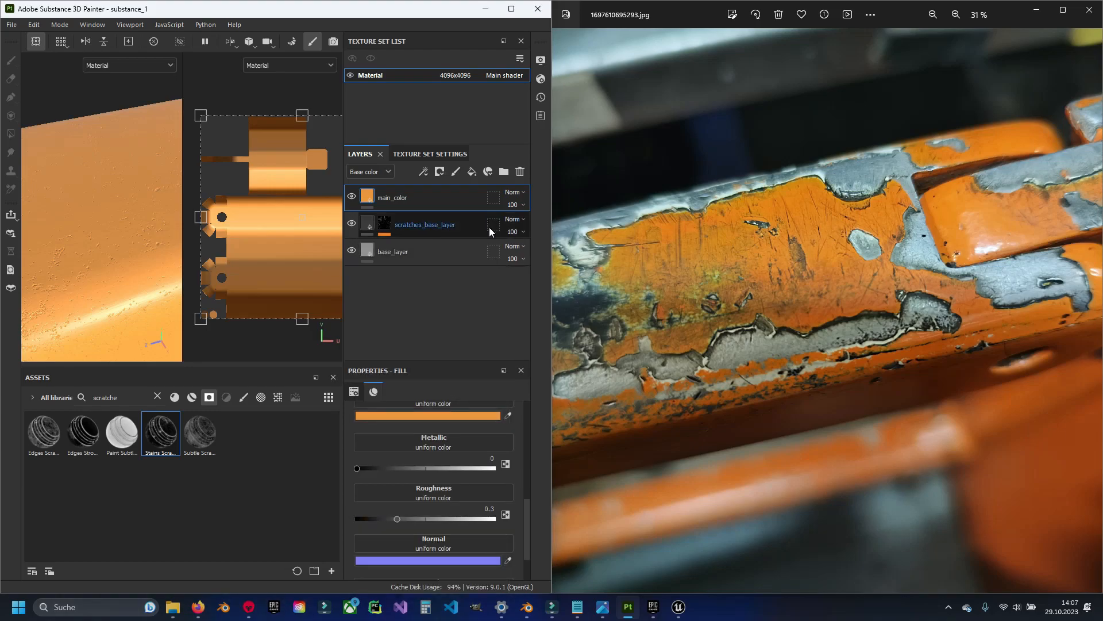
drag(402, 9, 554, 191)
drag(554, 192, 549, 1)
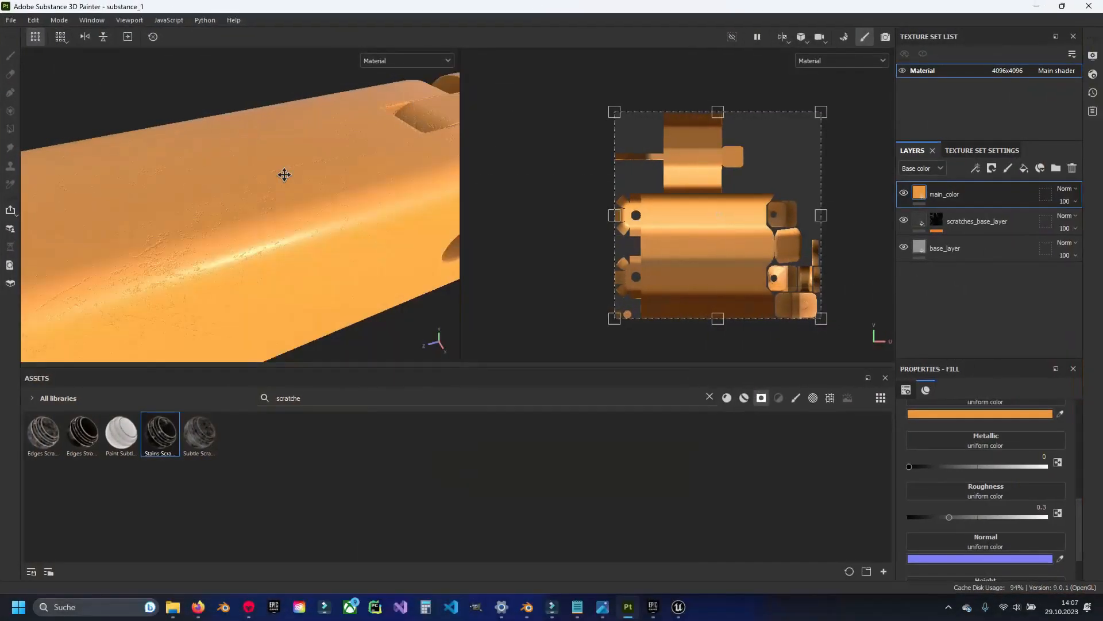
Set main_color's roughness to about 0.53 and its metallic value to about 0.49.
mouse_move(283, 175)
alt+mouse_down()
mouse_move(258, 148)
mouse_move(239, 217)
mouse_move(260, 175)
mouse_move(254, 167)
mouse_move(252, 178)
alt+mouse_up()
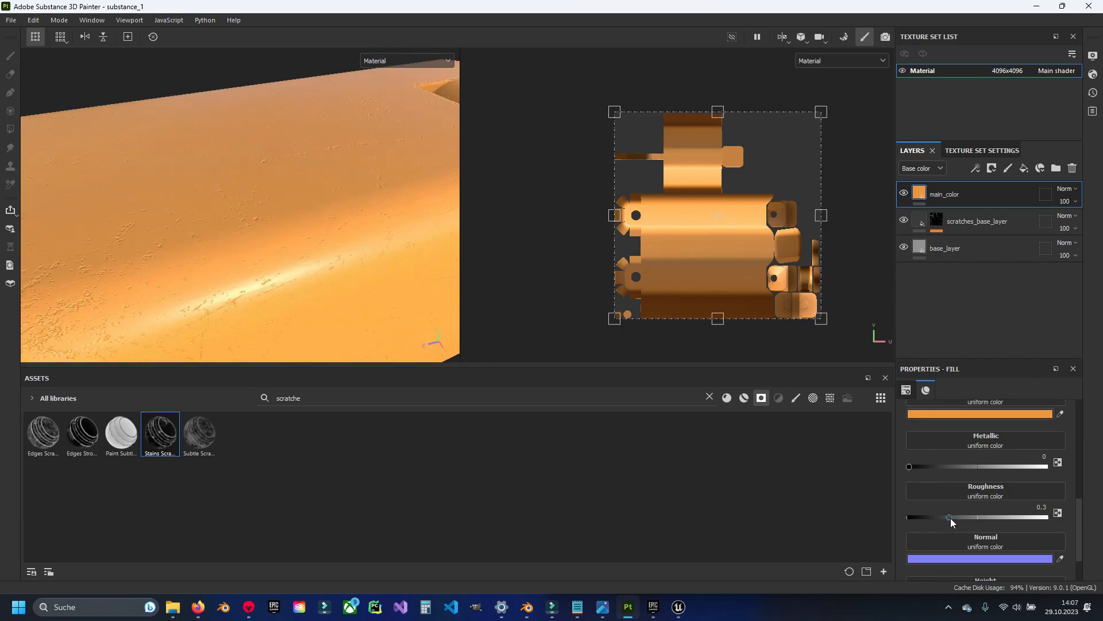
drag(949, 516, 980, 515)
mouse_move(910, 467)
mouse_down()
mouse_move(1020, 467)
mouse_move(977, 470)
mouse_up()
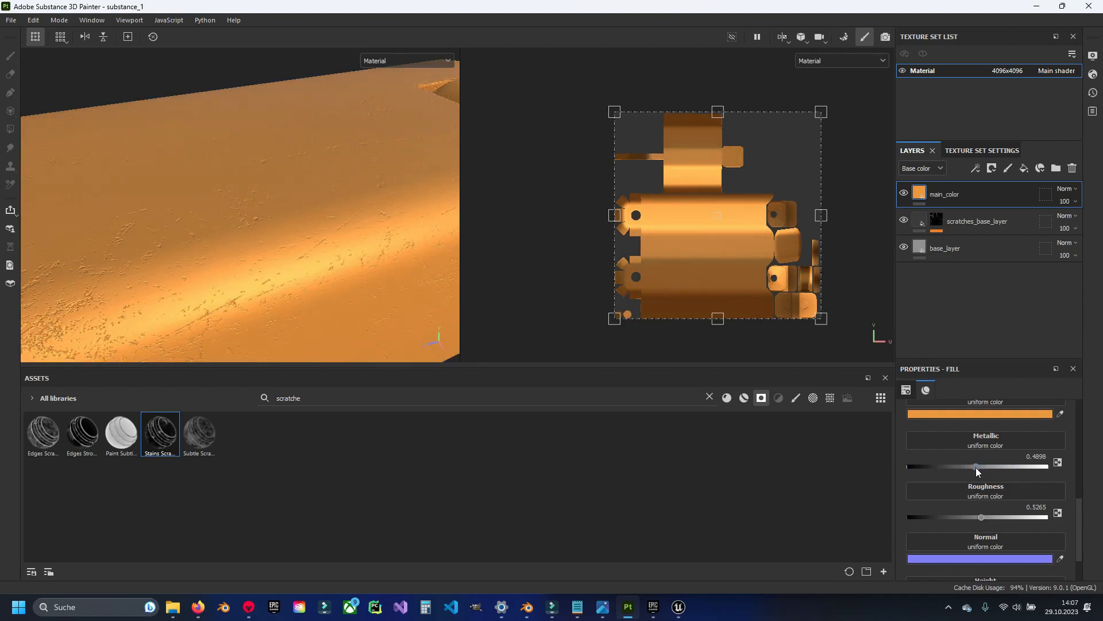
scroll(368, 253, down, 2)
alt+middle_drag(362, 258, 337, 282)
alt+drag(360, 297, 336, 229)
Add a black mask to main_color and apply the Surface Worn smart mask to it.
click(709, 397)
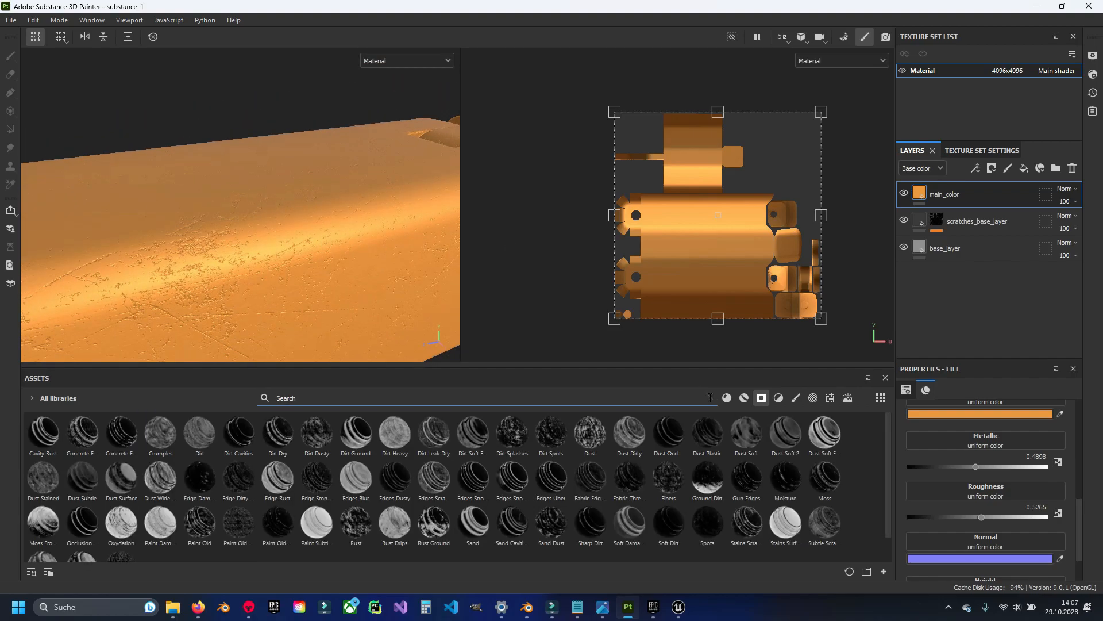
scroll(480, 494, down, 1)
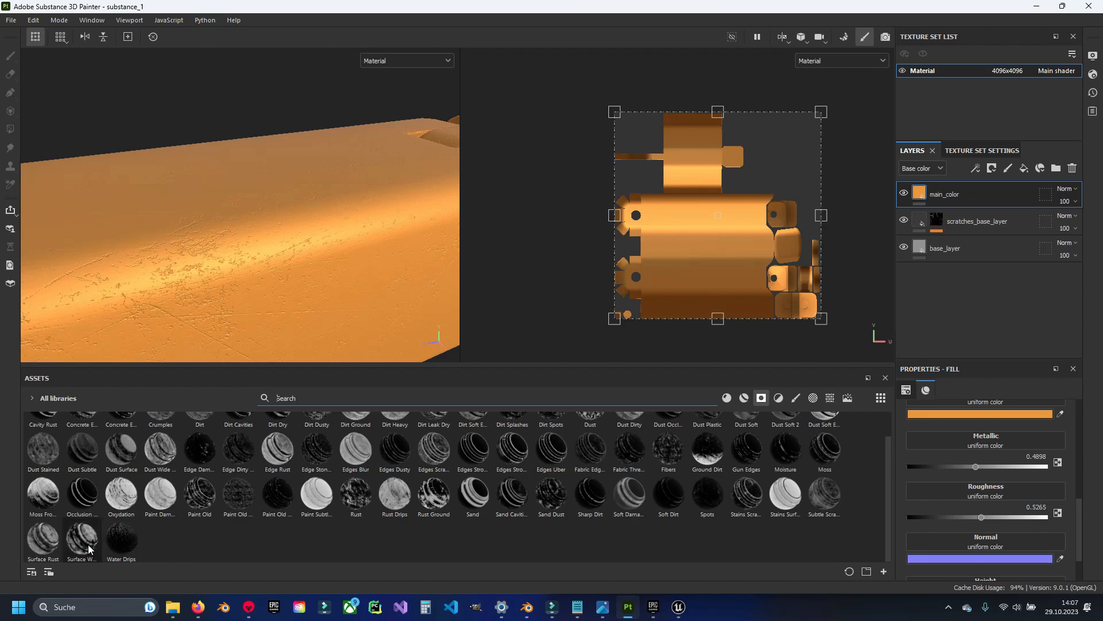
mouse_move(88, 549)
mouse_move(51, 556)
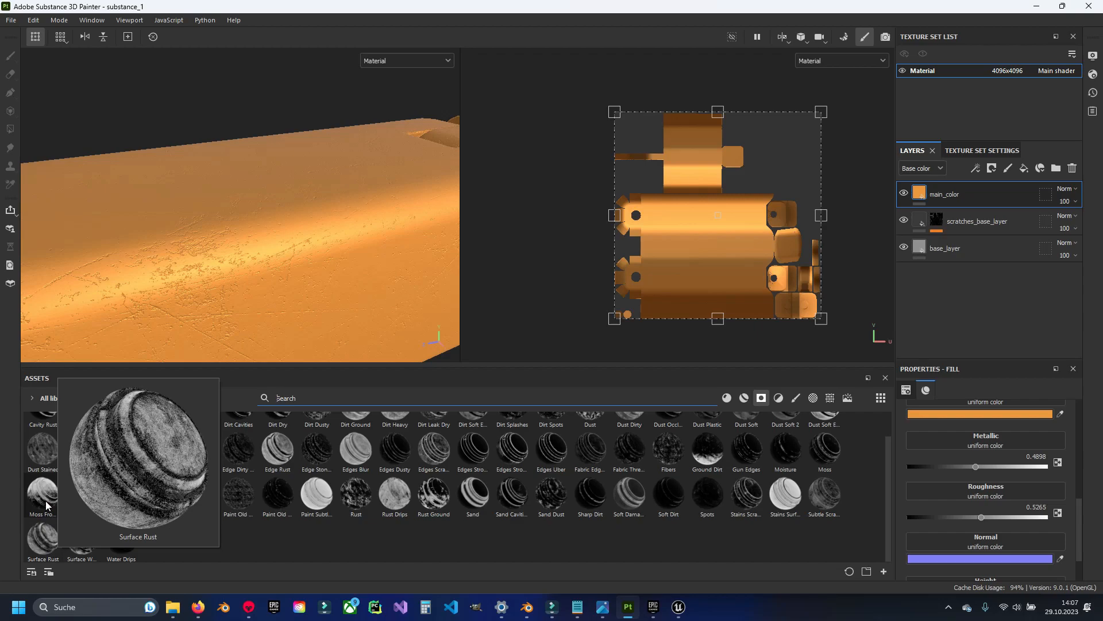
right_click(943, 193)
click(982, 24)
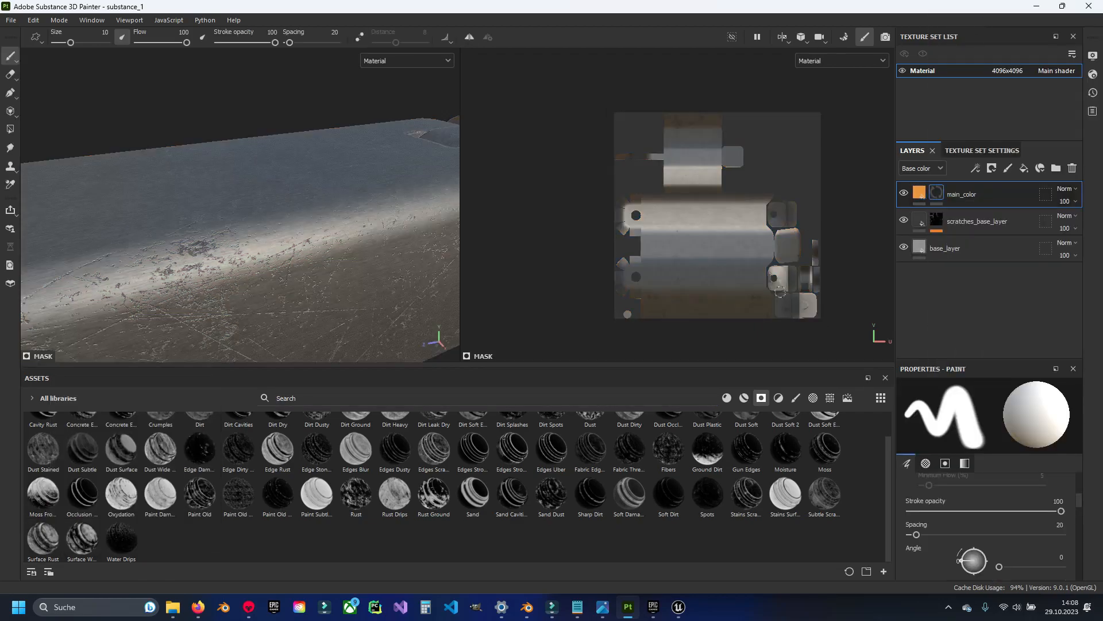
drag(81, 540, 907, 199)
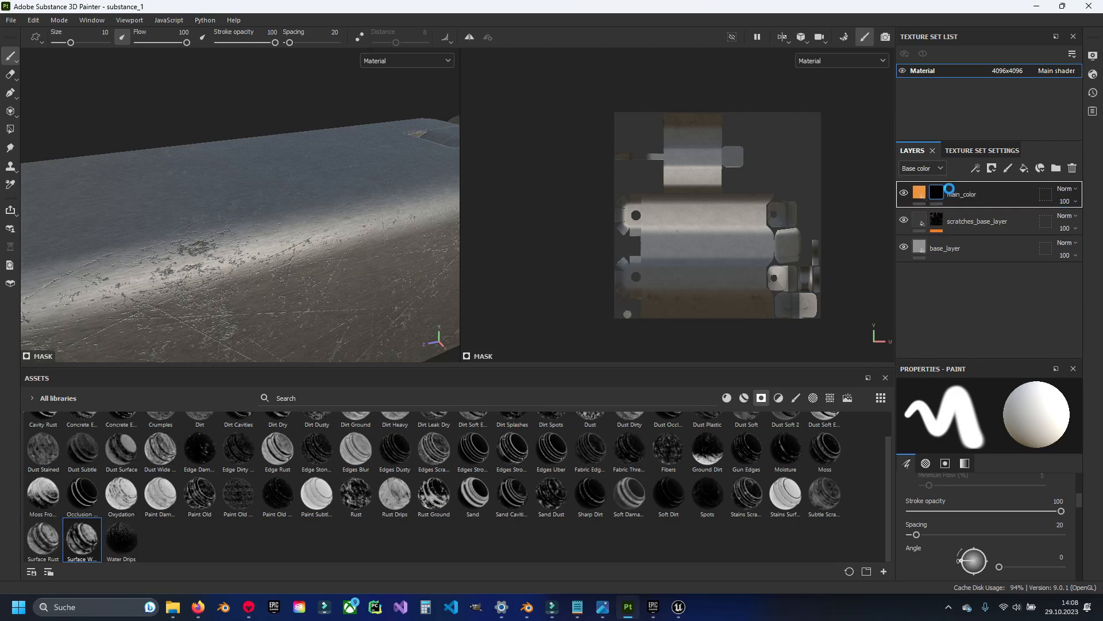
alt+drag(259, 246, 241, 259)
Examine the Texture and Texture 2 parameters in the main_color mask's Mask Editor and the worn paint on the beam.
click(971, 215)
scroll(979, 471, down, 1)
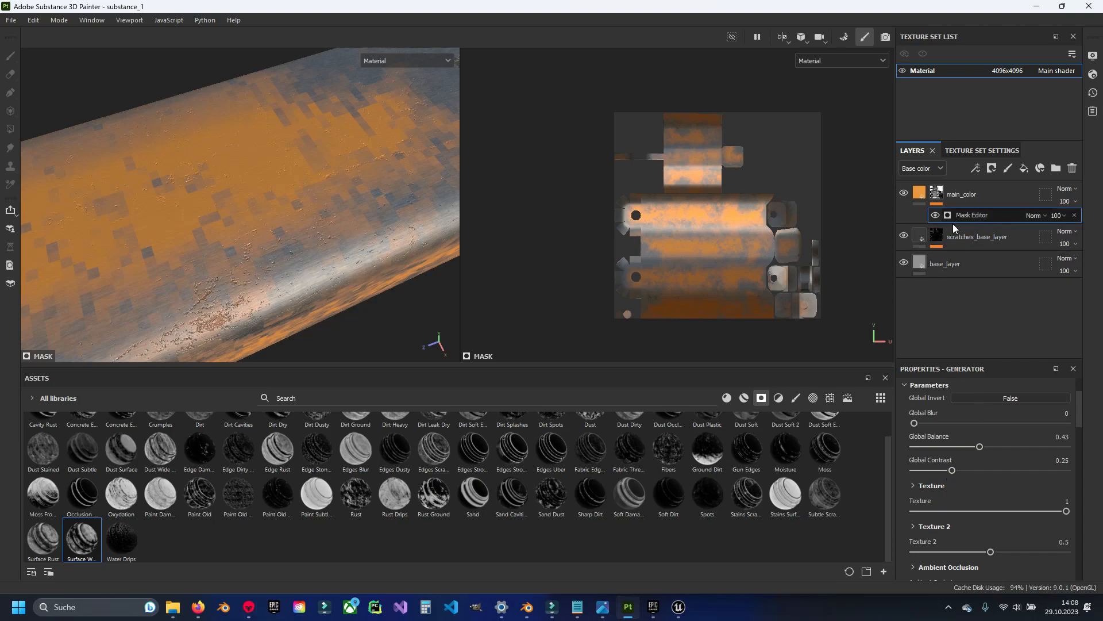
scroll(924, 495, down, 1)
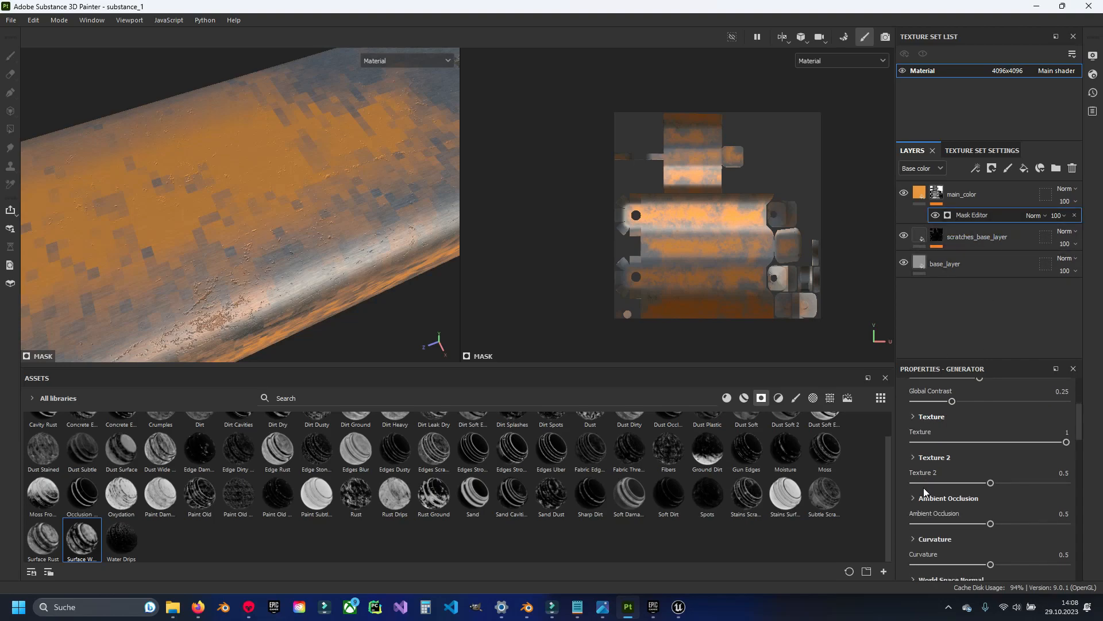
click(915, 415)
click(1021, 502)
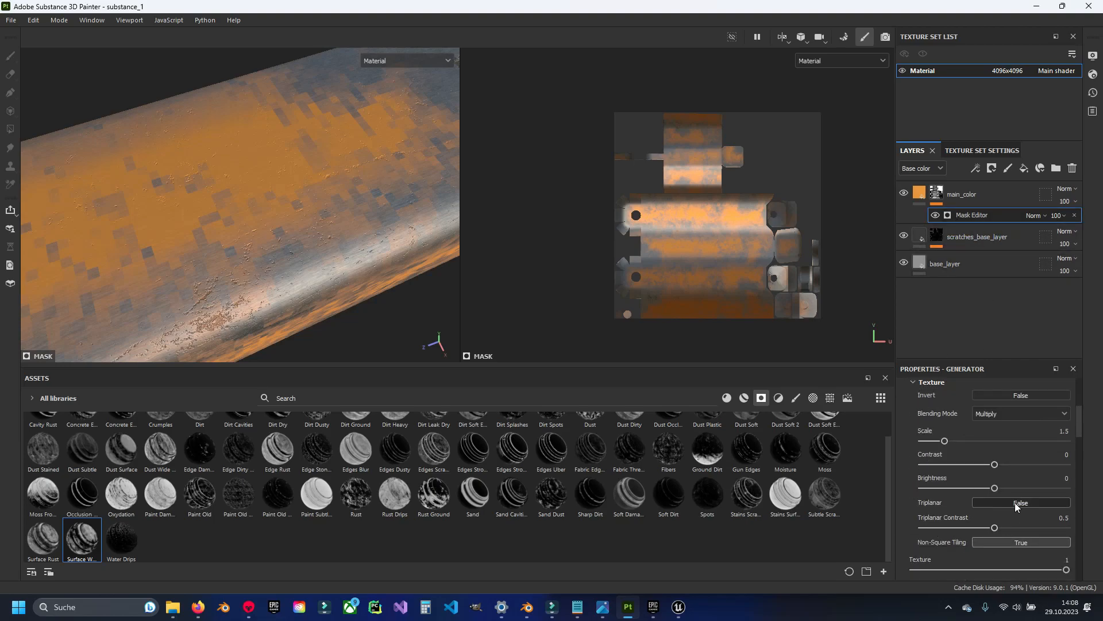
scroll(922, 484, up, 1)
click(918, 450)
click(936, 492)
scroll(981, 502, down, 2)
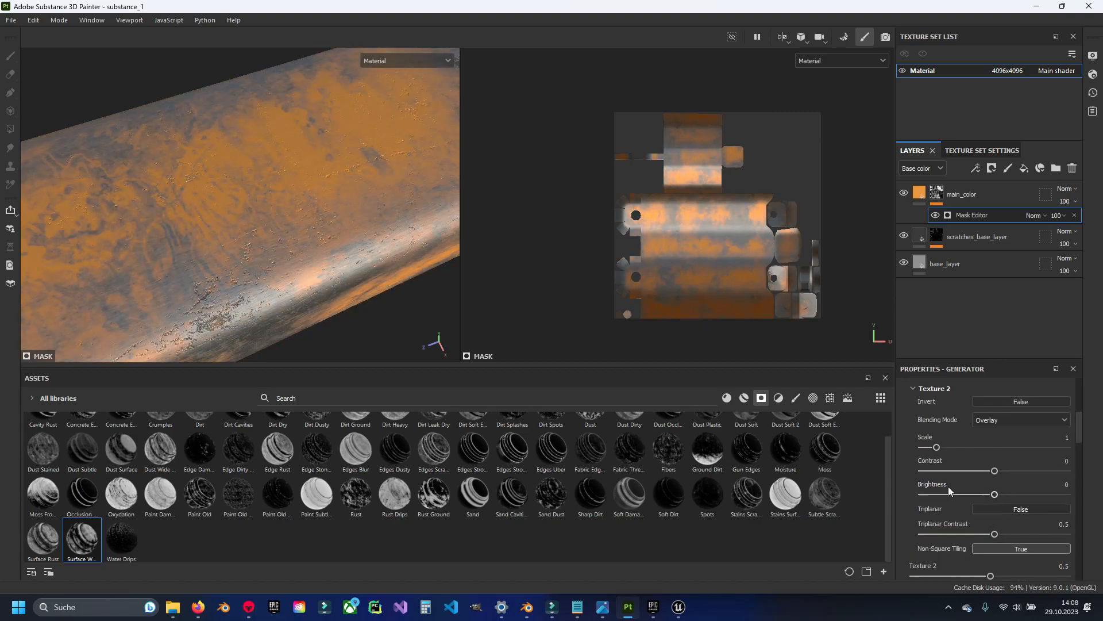
scroll(948, 474, up, 3)
click(925, 454)
scroll(951, 476, up, 3)
scroll(942, 498, down, 4)
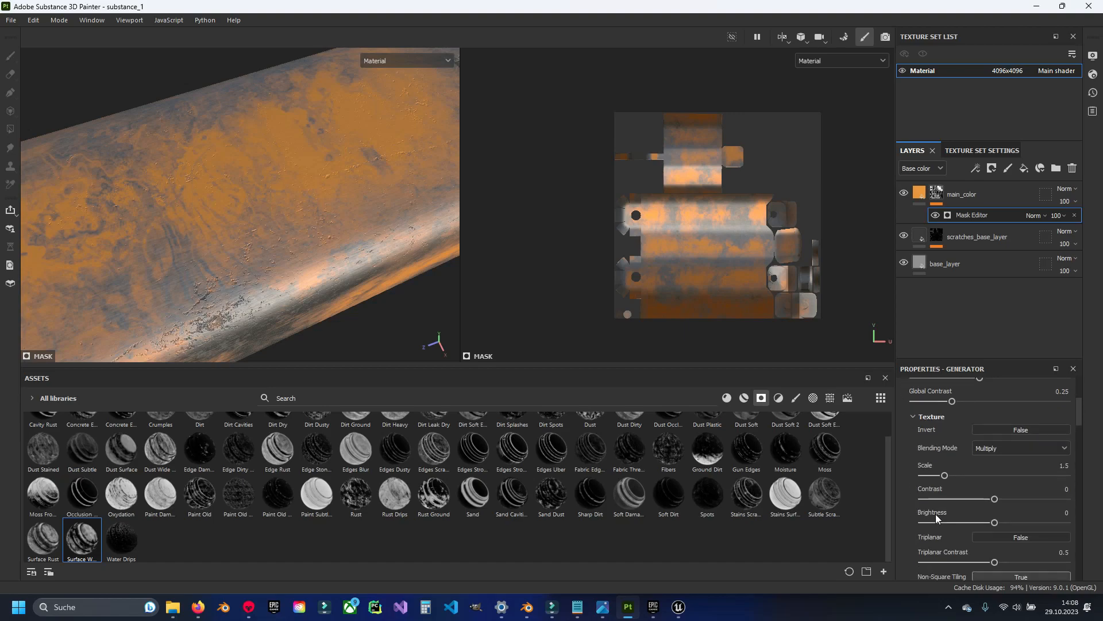
click(936, 418)
alt+drag(296, 223, 253, 219)
scroll(1034, 468, up, 3)
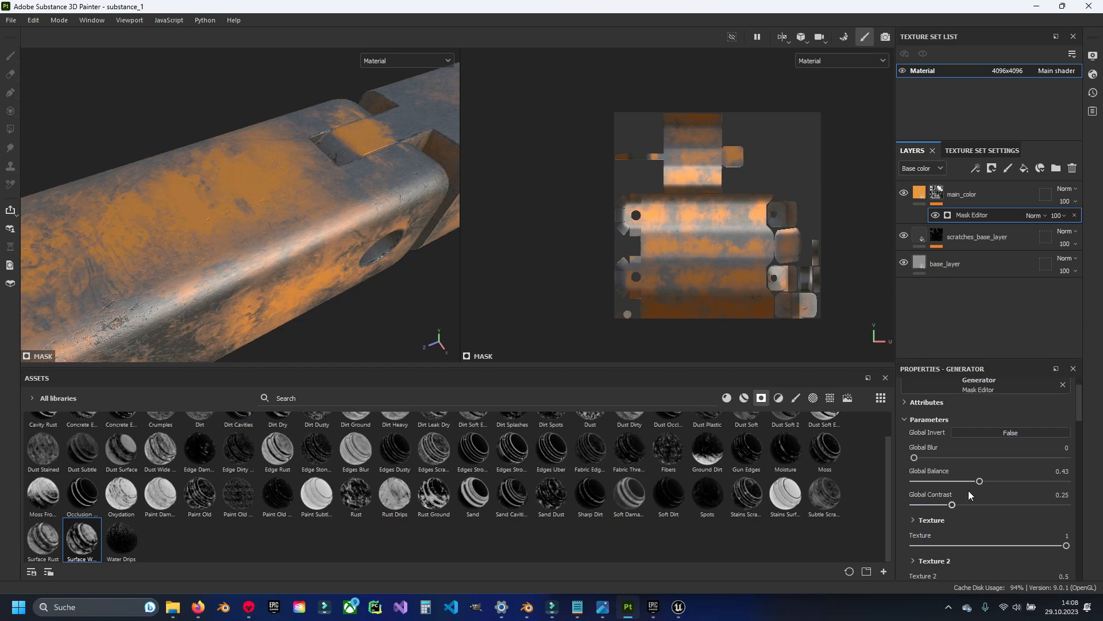
Set the global balance of main_color's Mask Editor to 0.53 and its global contrast to about 0.73.
drag(994, 480, 999, 480)
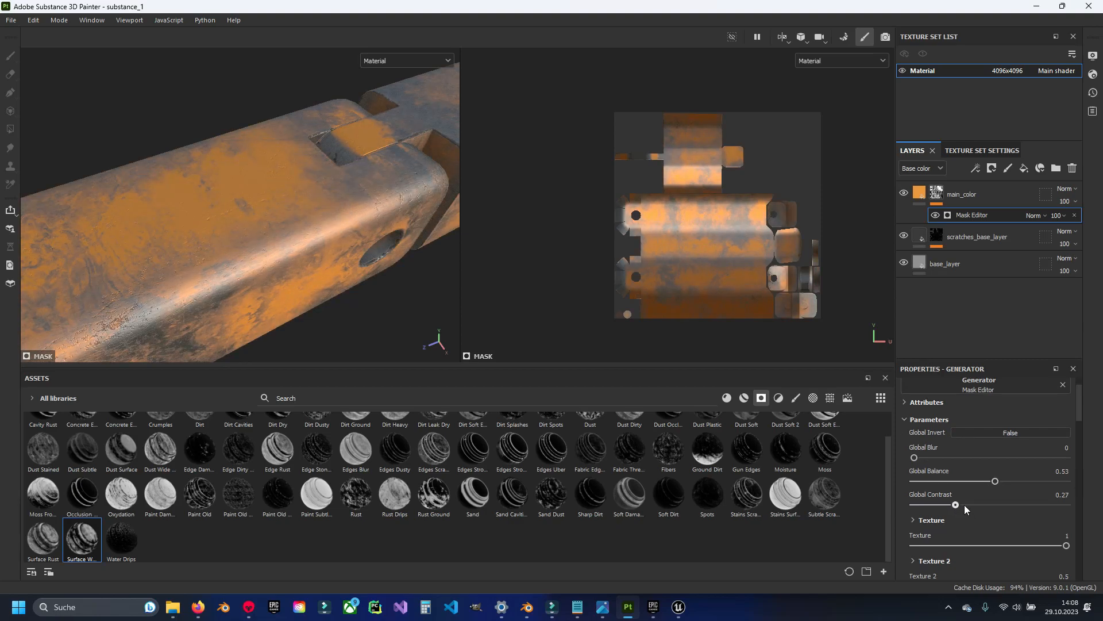
click(1024, 505)
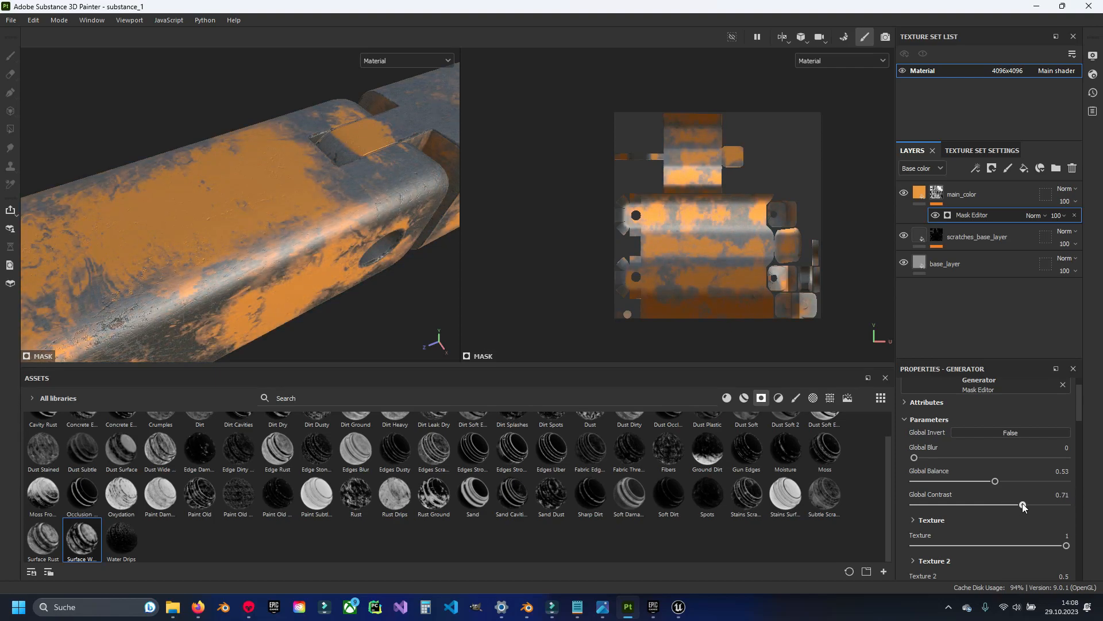
mouse_move(303, 329)
alt+mouse_down()
mouse_move(316, 300)
mouse_move(308, 242)
mouse_move(277, 268)
mouse_move(298, 298)
mouse_move(290, 305)
mouse_move(418, 317)
alt+mouse_up()
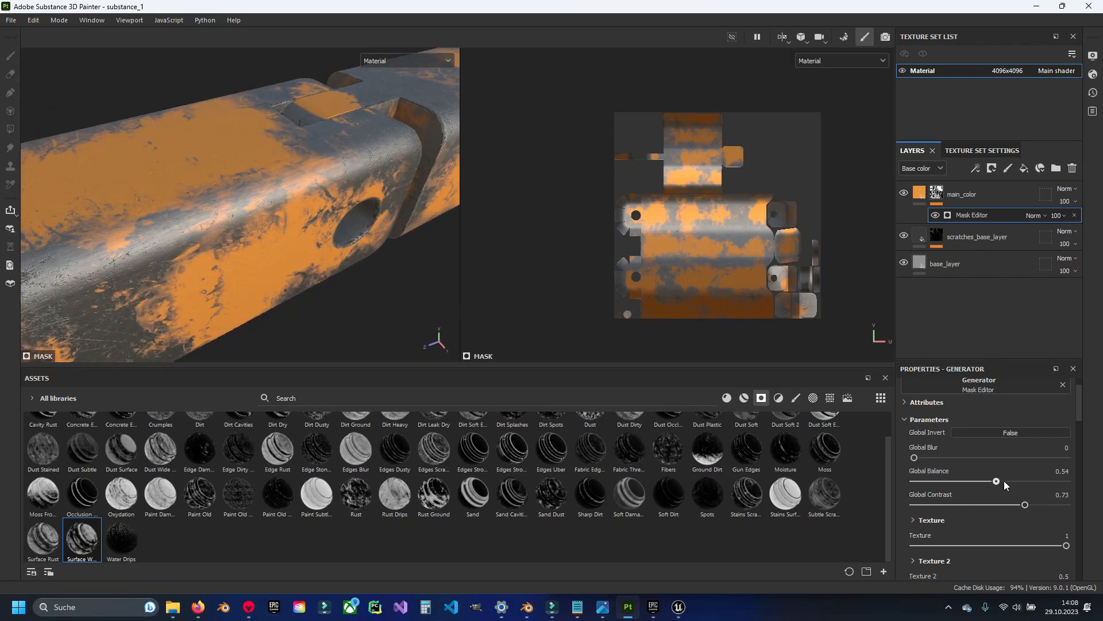
Fine-tune the global balance of main_color's mask to 0.63, checking the paint wear along the beam's edges.
click(1023, 481)
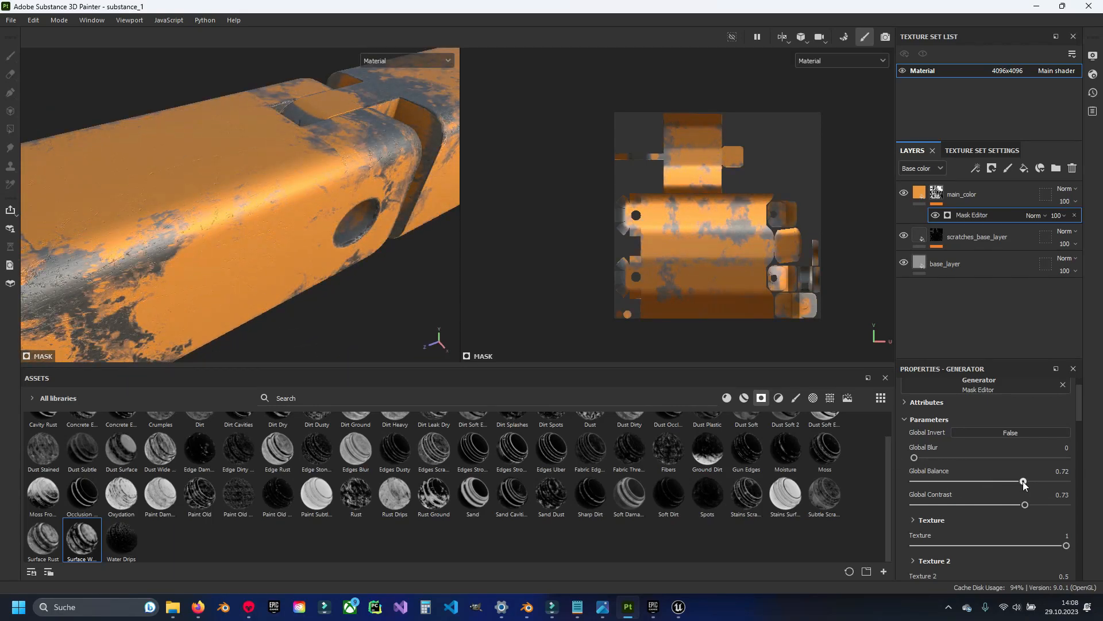
alt+drag(275, 258, 153, 230)
alt+middle_drag(153, 230, 365, 222)
alt+drag(196, 235, 316, 270)
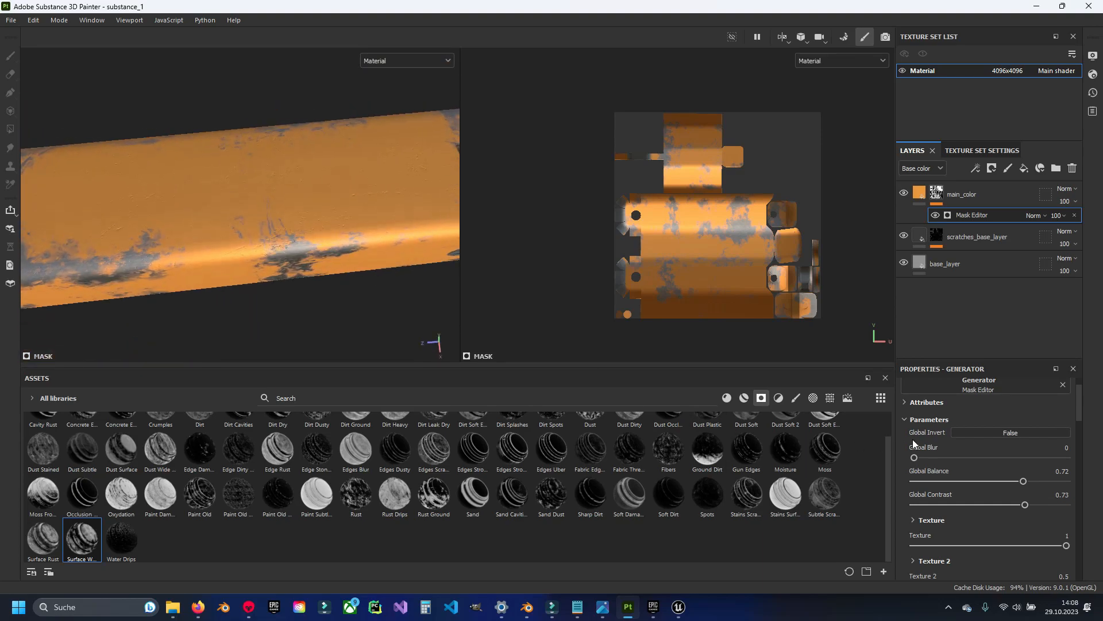
drag(1026, 481, 1008, 482)
alt+middle_drag(344, 227, 201, 238)
alt+drag(201, 238, 374, 240)
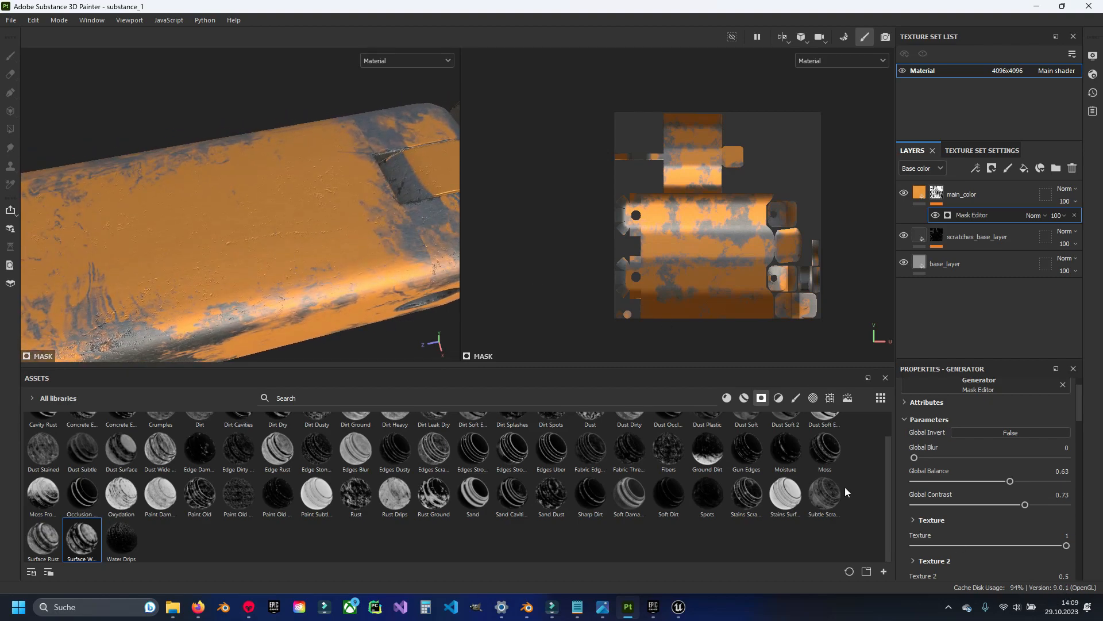
alt+drag(422, 330, 377, 232)
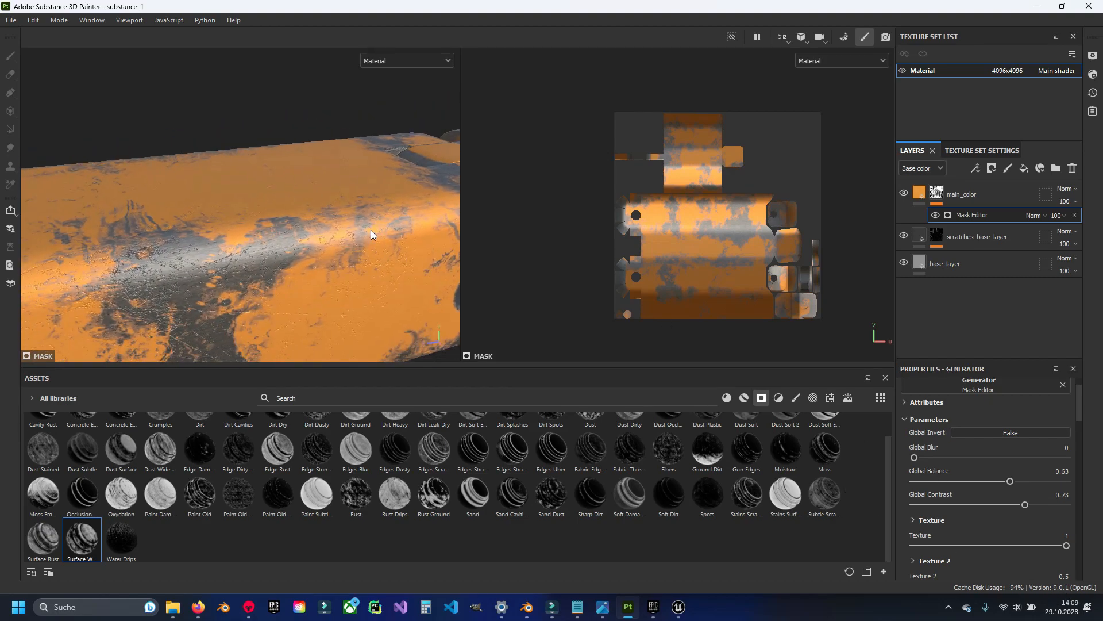
scroll(985, 466, down, 10)
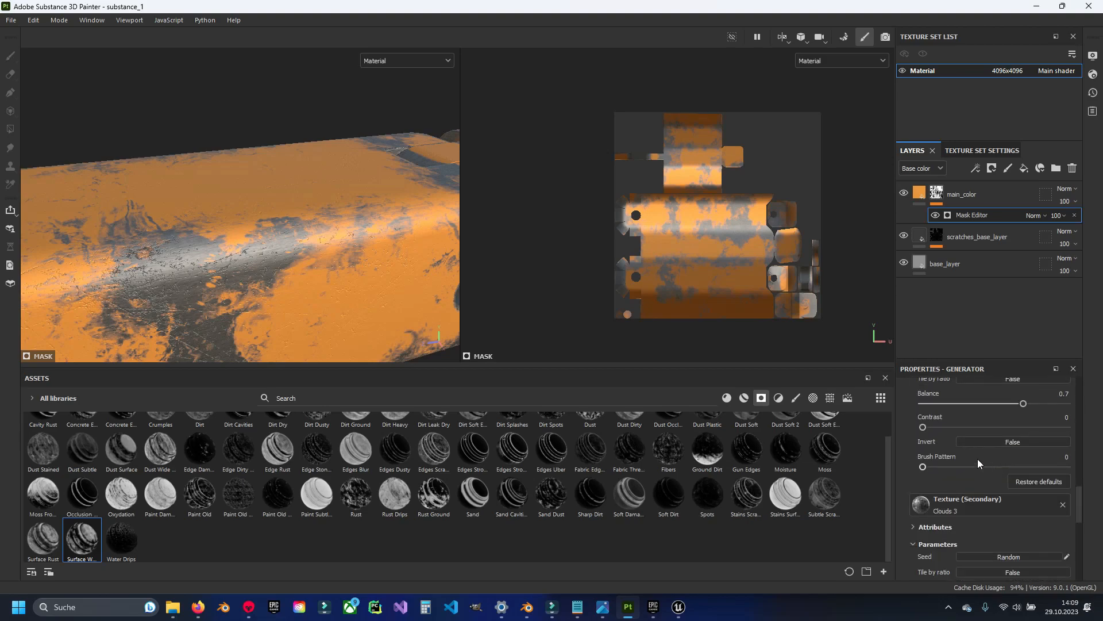
scroll(980, 494, up, 10)
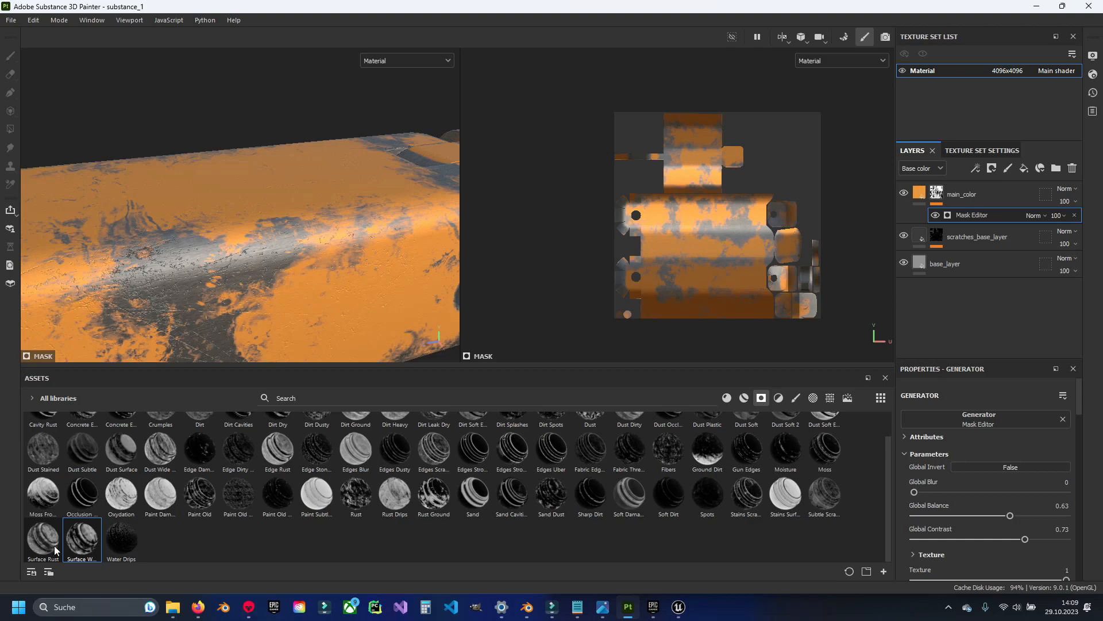
Duplicate main_color, hide the original, and replace the copy's Mask Editor with the Surface Rust smart mask.
click(919, 192)
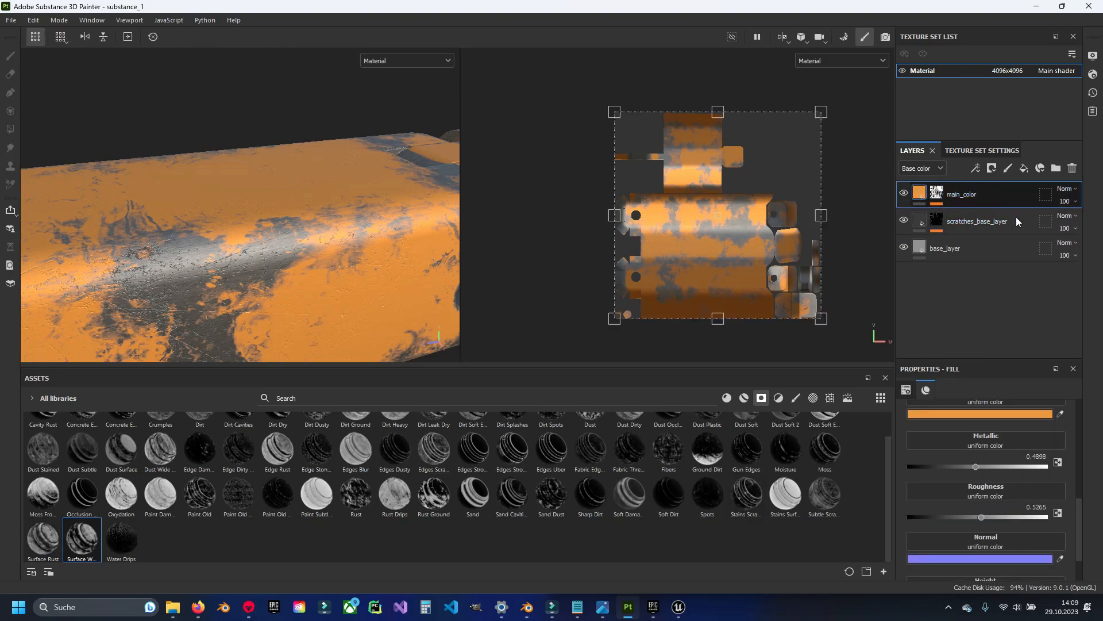
key(ctrl+d)
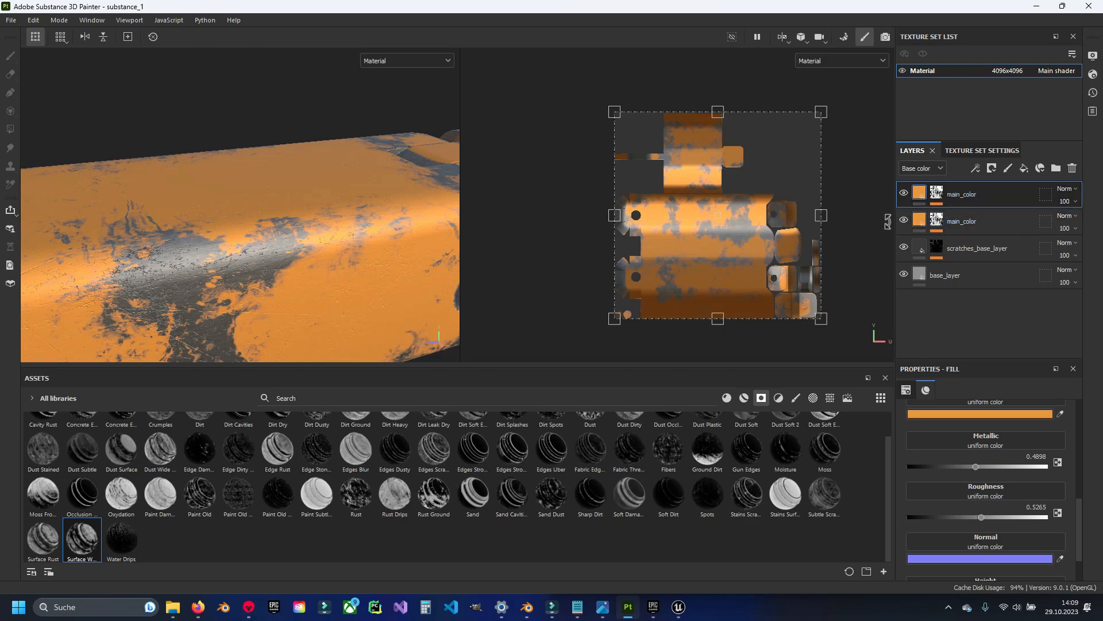
click(937, 192)
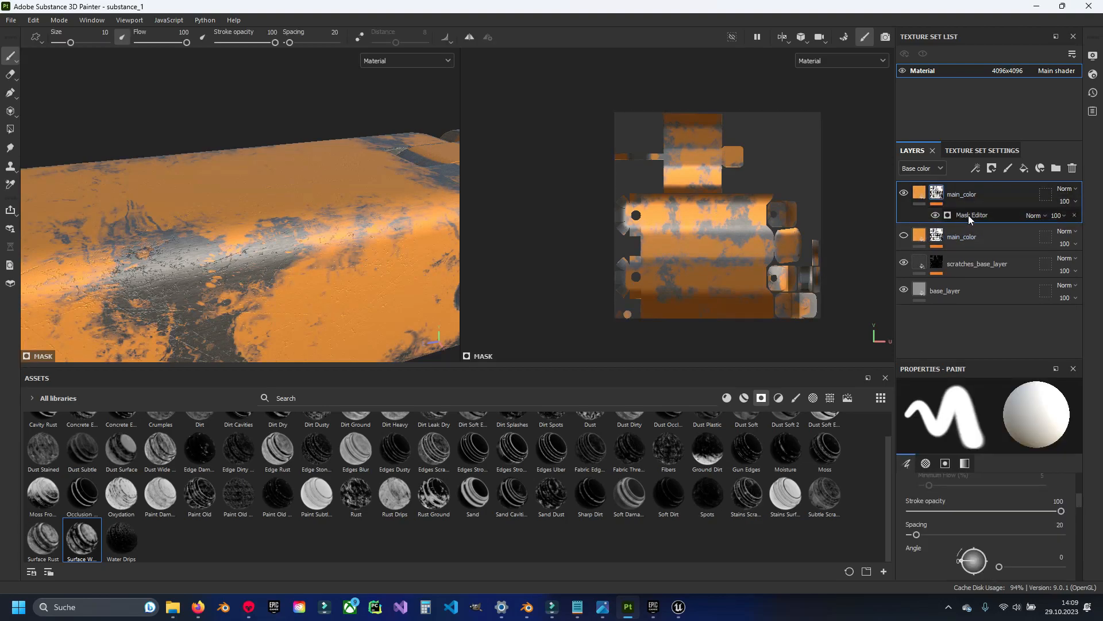
click(1074, 215)
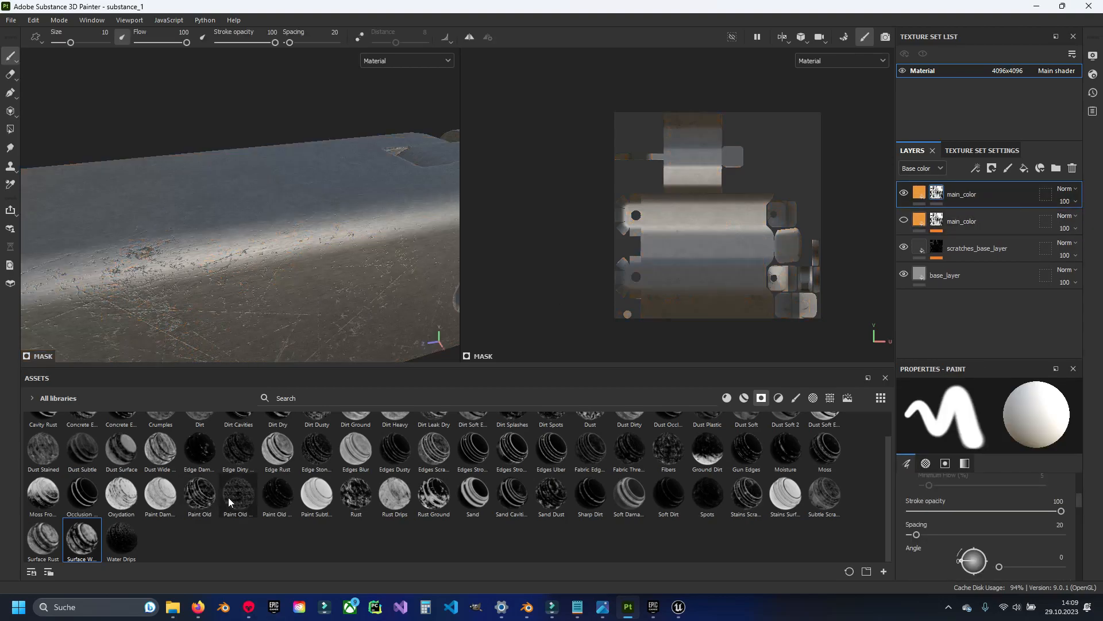
drag(43, 538, 952, 190)
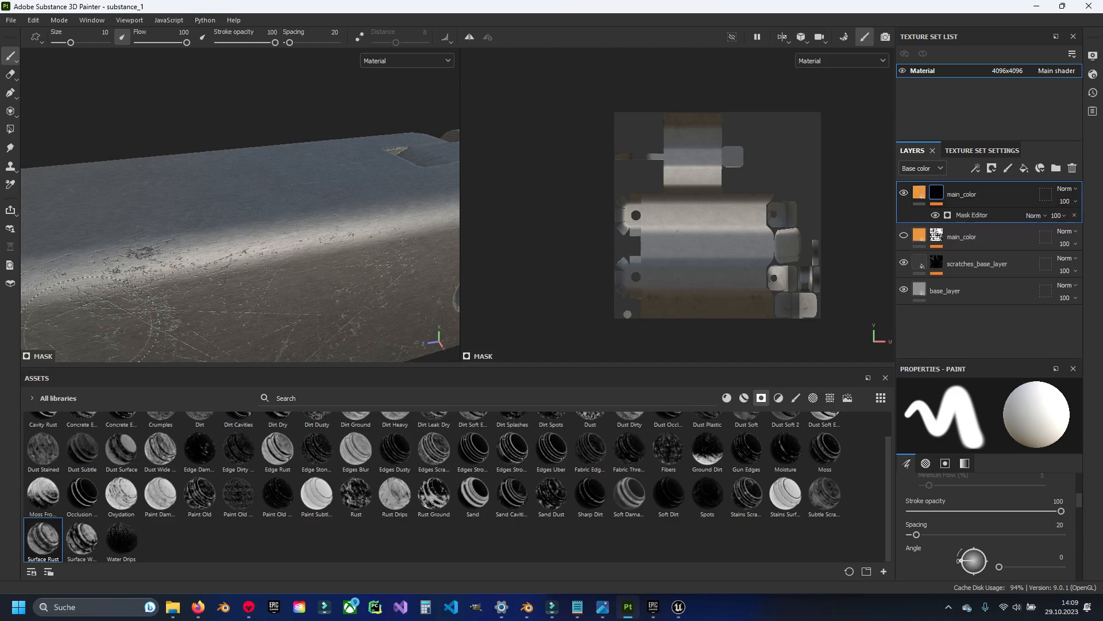
mouse_move(321, 198)
alt+mouse_down()
mouse_move(368, 202)
mouse_move(280, 224)
alt+mouse_up()
alt+drag(316, 208, 361, 228)
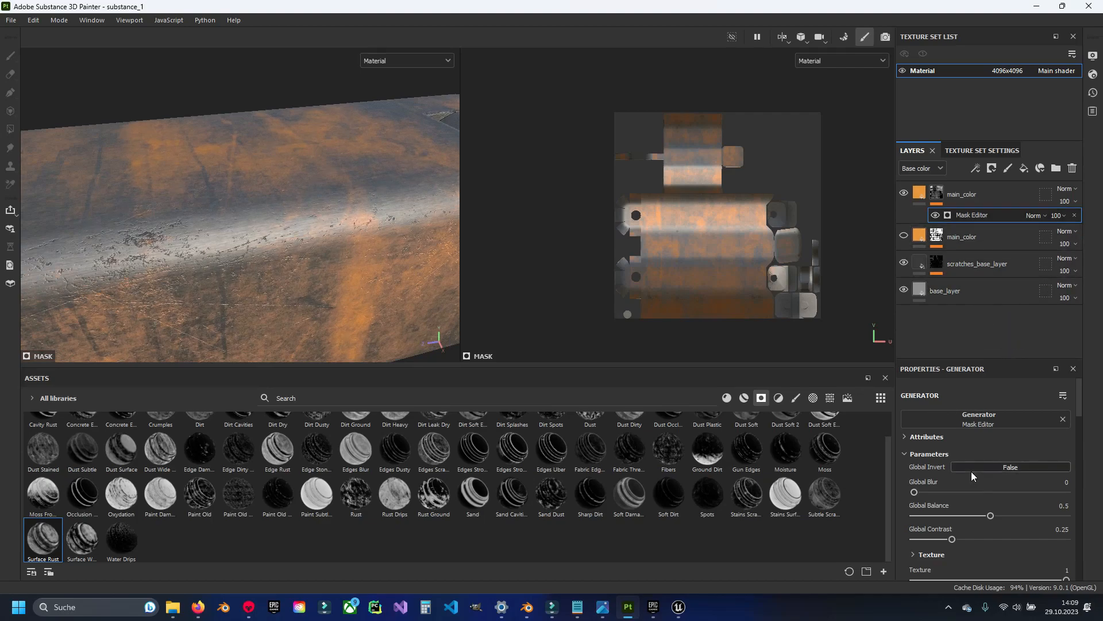
Set the Surface Rust mask's global balance to 0.76 and global contrast to 0.75 on the main_color copy.
scroll(966, 509, down, 2)
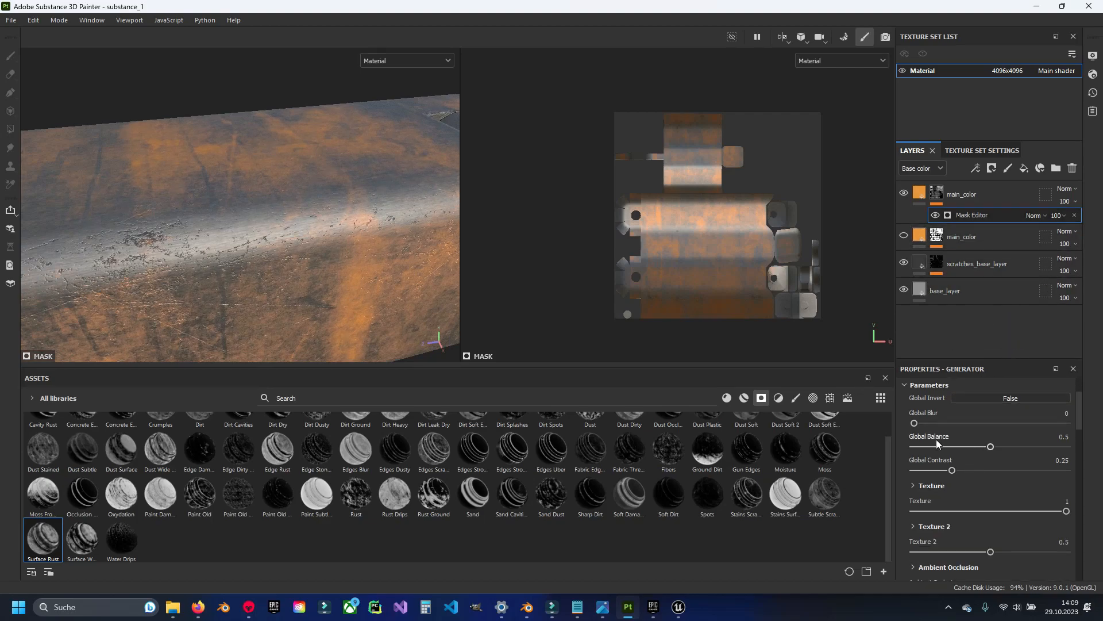
click(1012, 446)
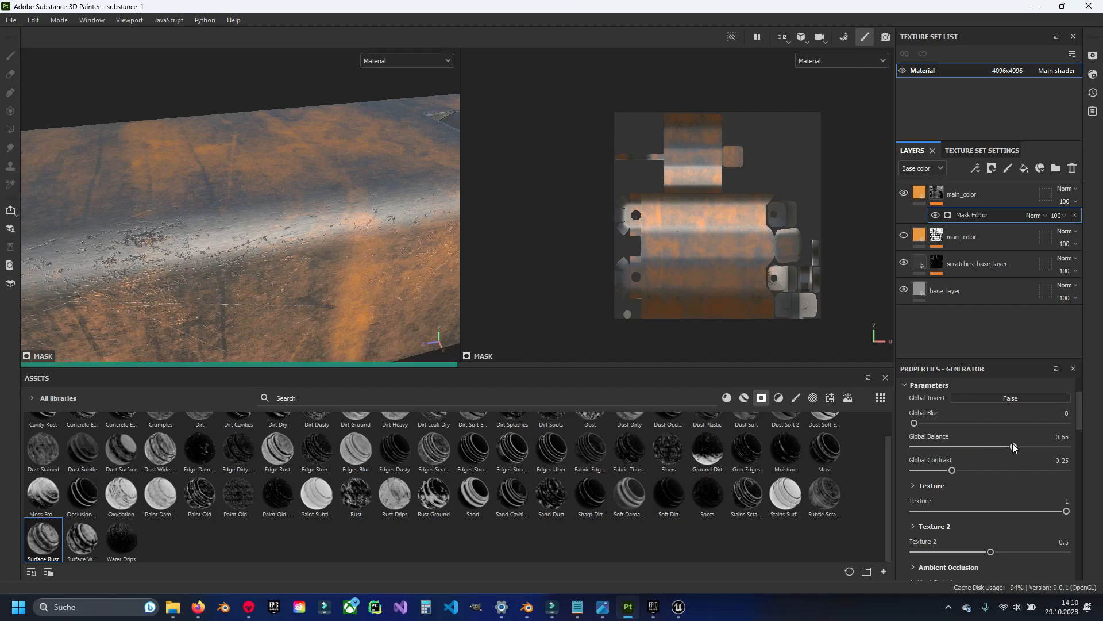
drag(952, 470, 1036, 469)
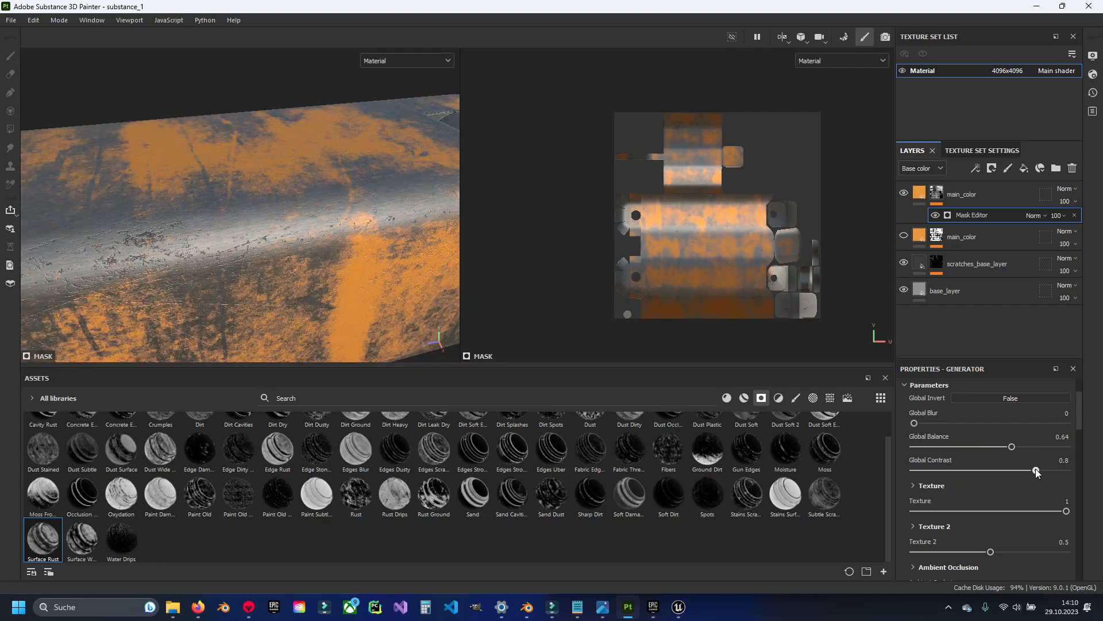
scroll(265, 257, down, 5)
alt+drag(266, 258, 255, 204)
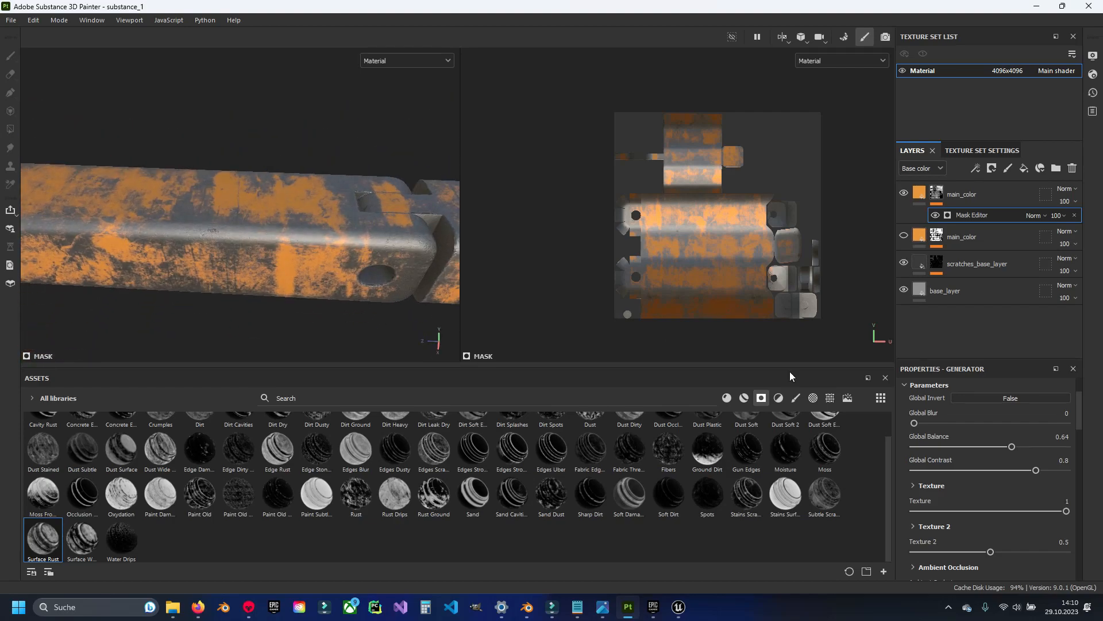
drag(1033, 446, 1028, 470)
scroll(291, 271, up, 3)
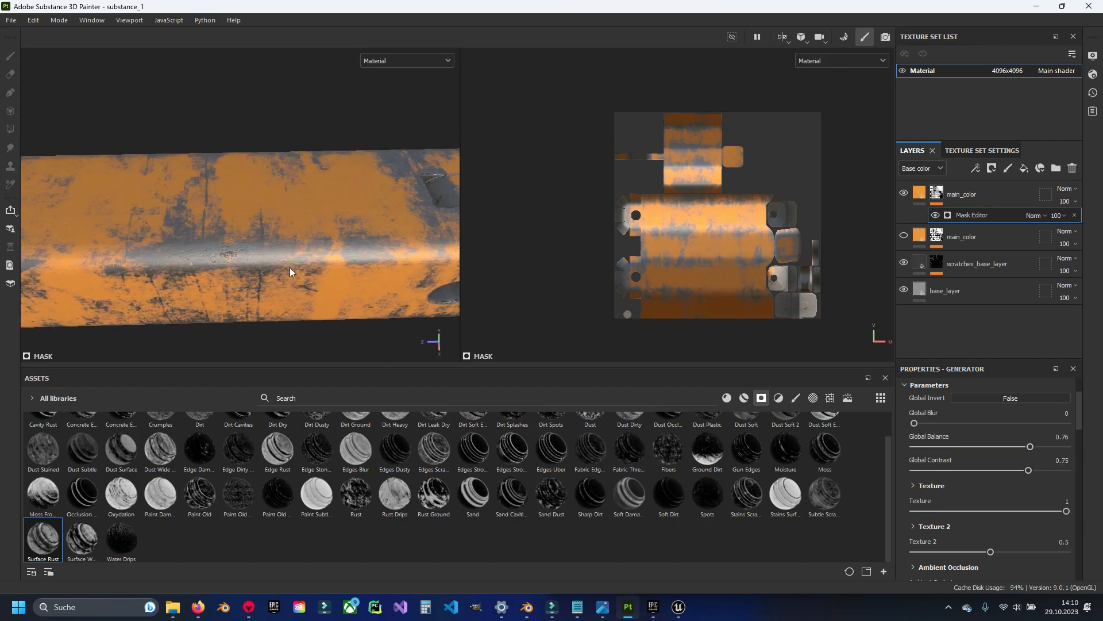
Compare the Surface Rust and Surface Worn versions of main_color on the beam by showing each layer alone.
alt+drag(291, 270, 304, 257)
click(905, 235)
click(904, 236)
click(905, 193)
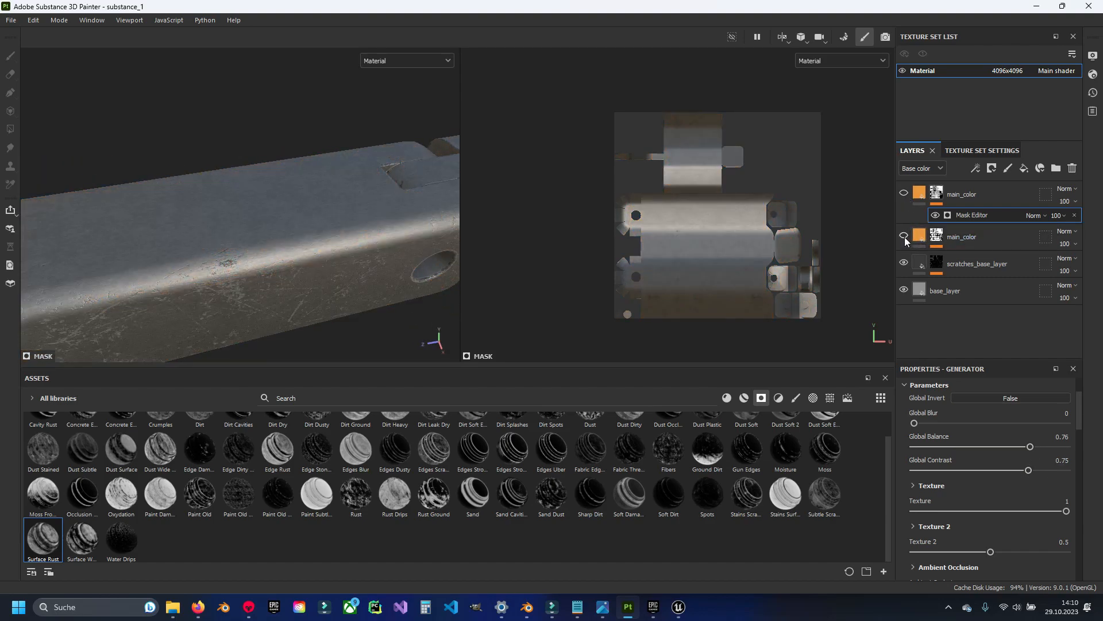
click(905, 237)
alt+drag(422, 247, 343, 188)
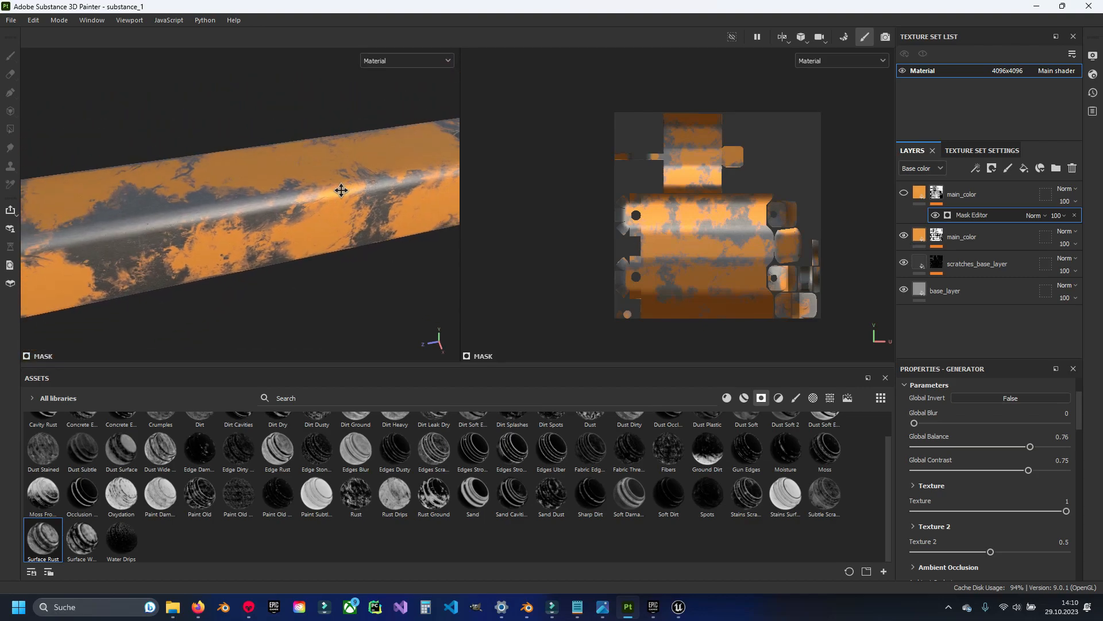
alt+middle_drag(343, 188, 324, 205)
click(904, 235)
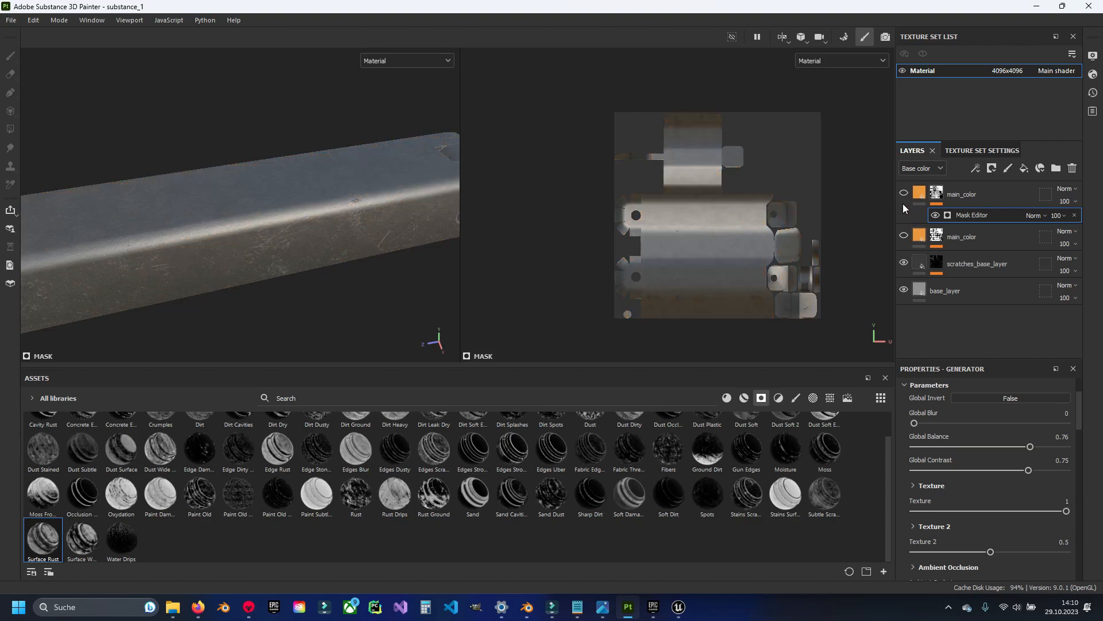
click(903, 194)
click(904, 196)
click(905, 236)
click(904, 236)
click(904, 194)
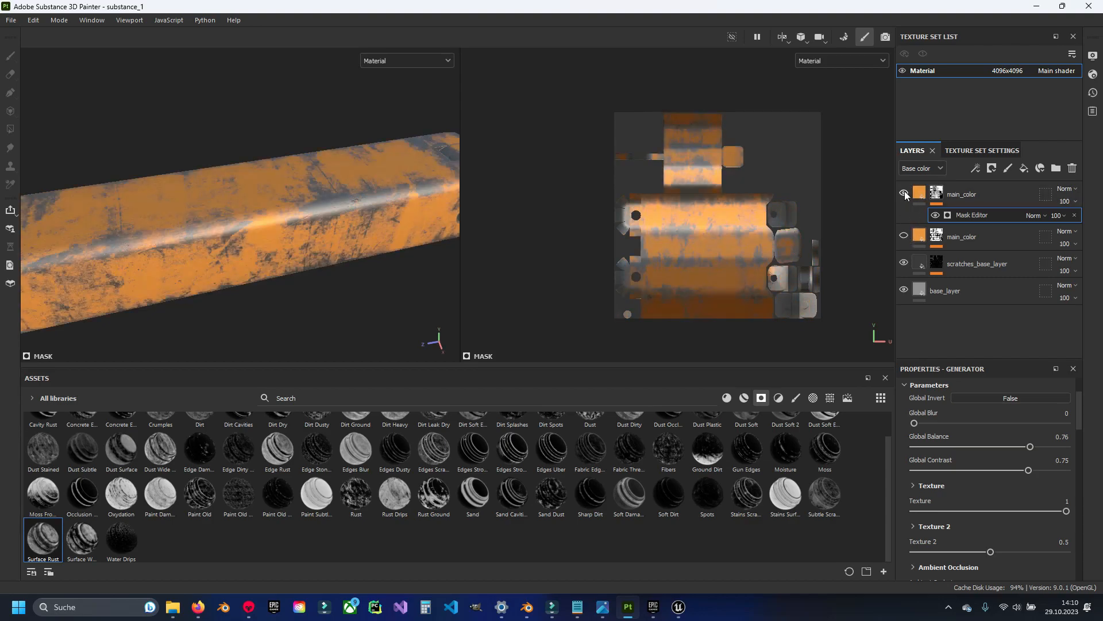
scroll(305, 224, up, 2)
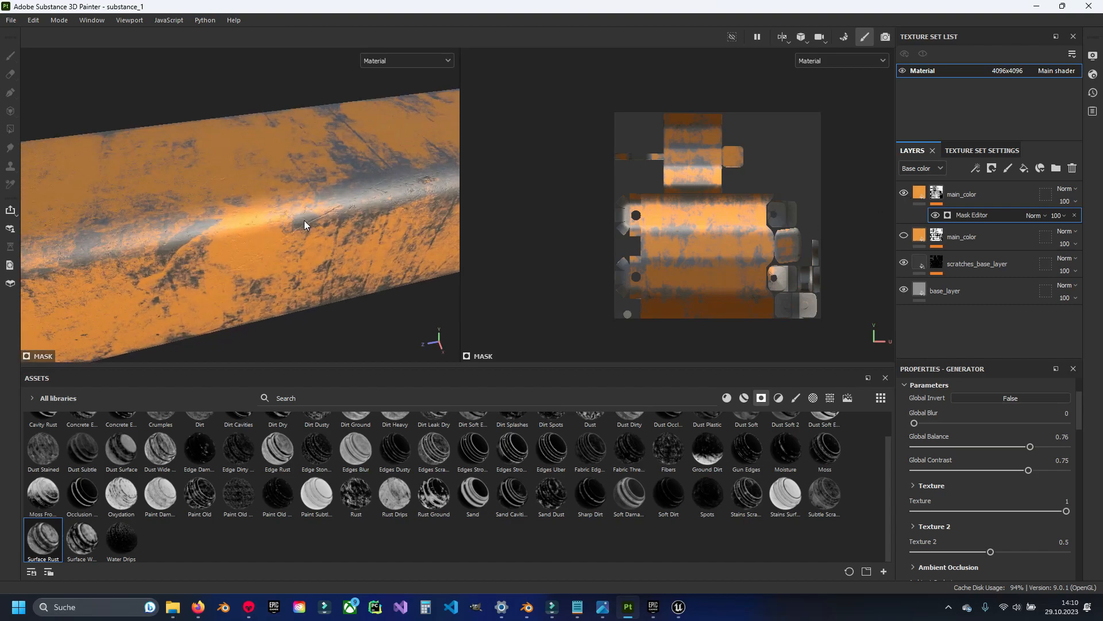
alt+drag(378, 241, 342, 230)
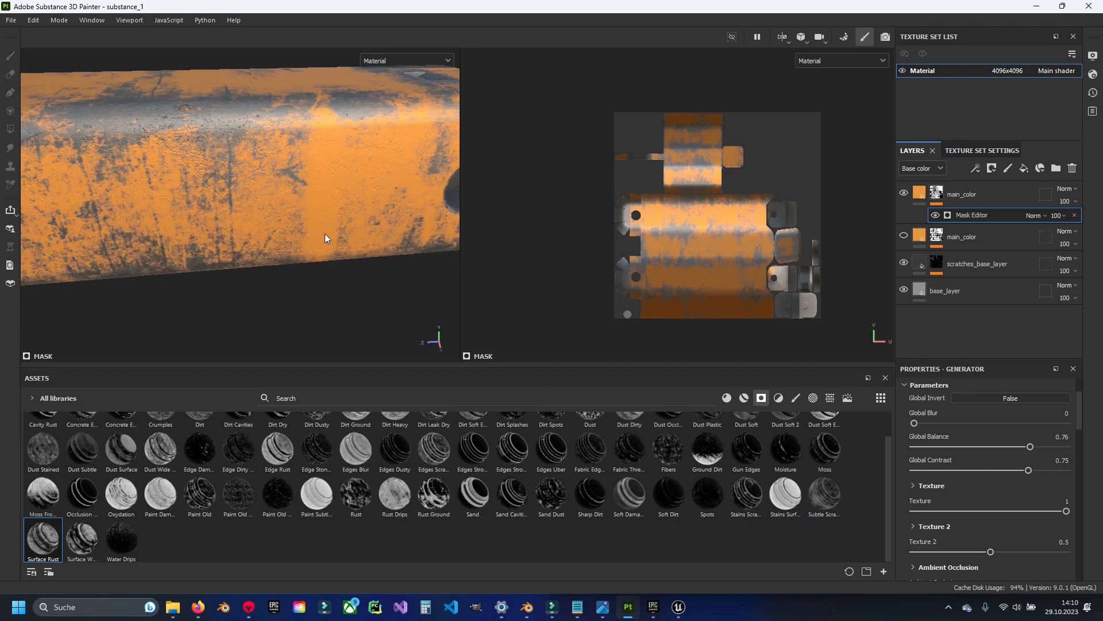
alt+drag(158, 175, 287, 199)
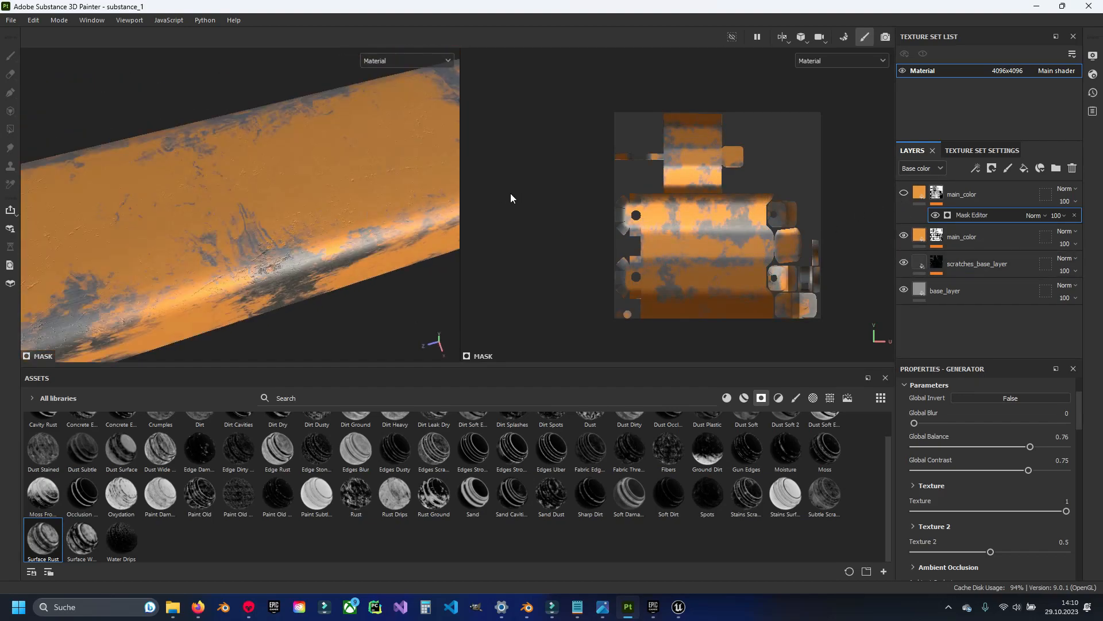
Delete the main_color copy that uses the Surface Rust mask, keeping the Surface Worn version visible.
click(954, 192)
key(Delete)
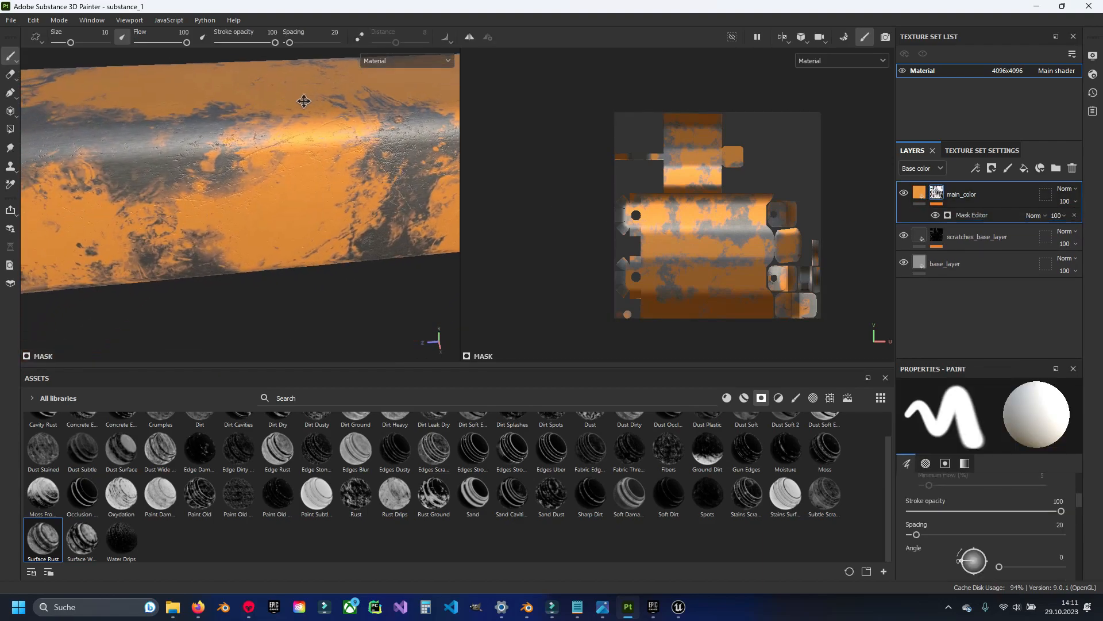
alt+drag(304, 101, 238, 218)
Add an anchor point to the mask of the main_color layer.
scroll(253, 230, up, 3)
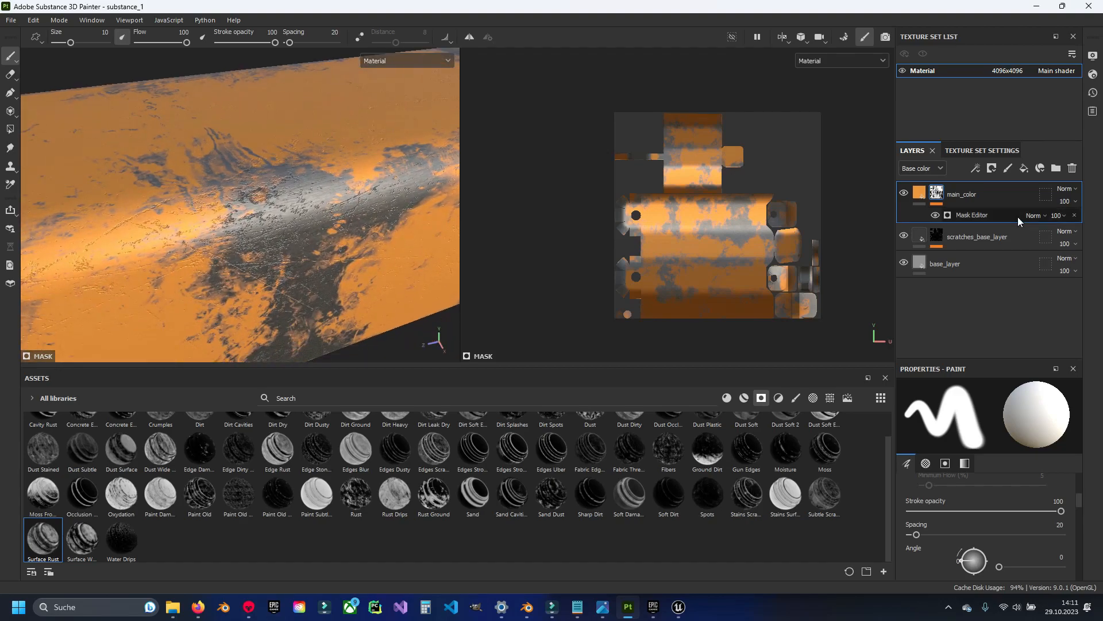
right_click(943, 197)
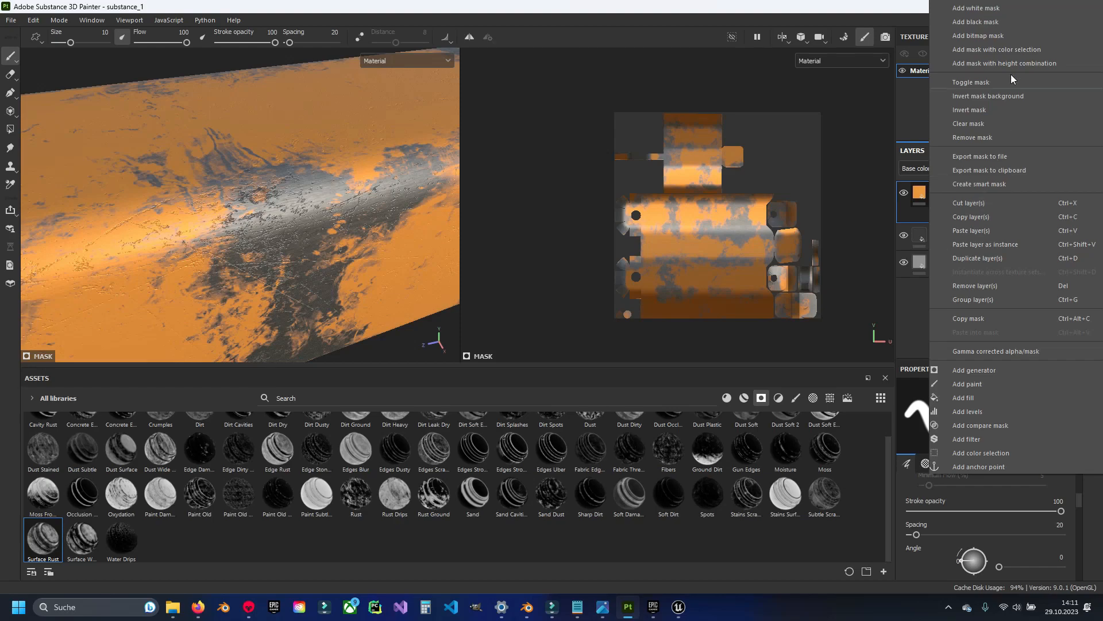
click(980, 468)
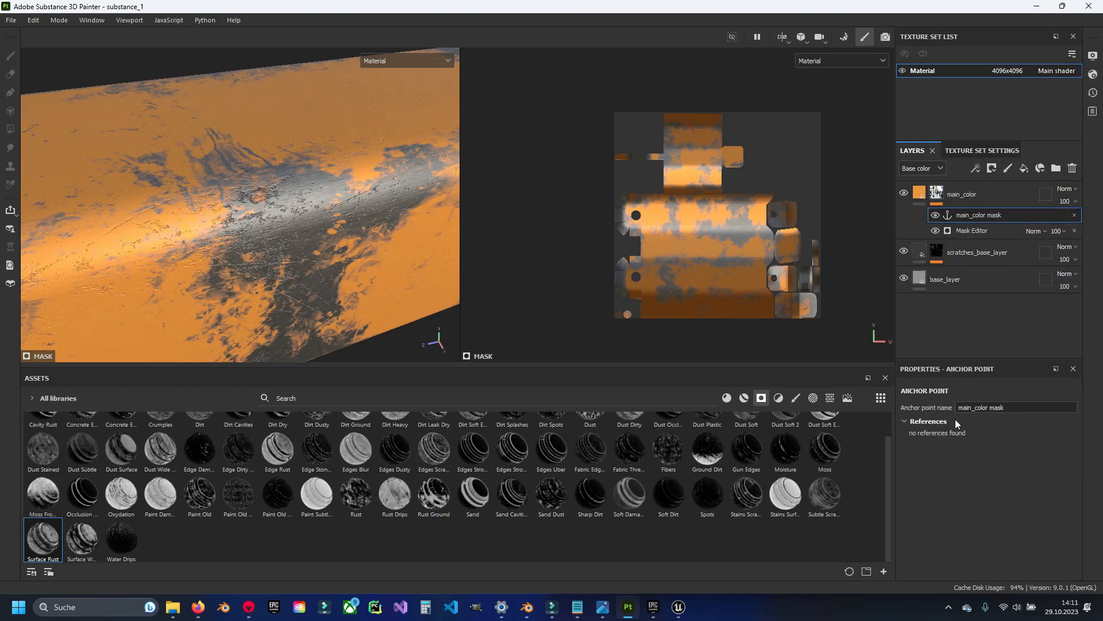
Add a fill layer above main_color and name it peeling_effect.
click(937, 189)
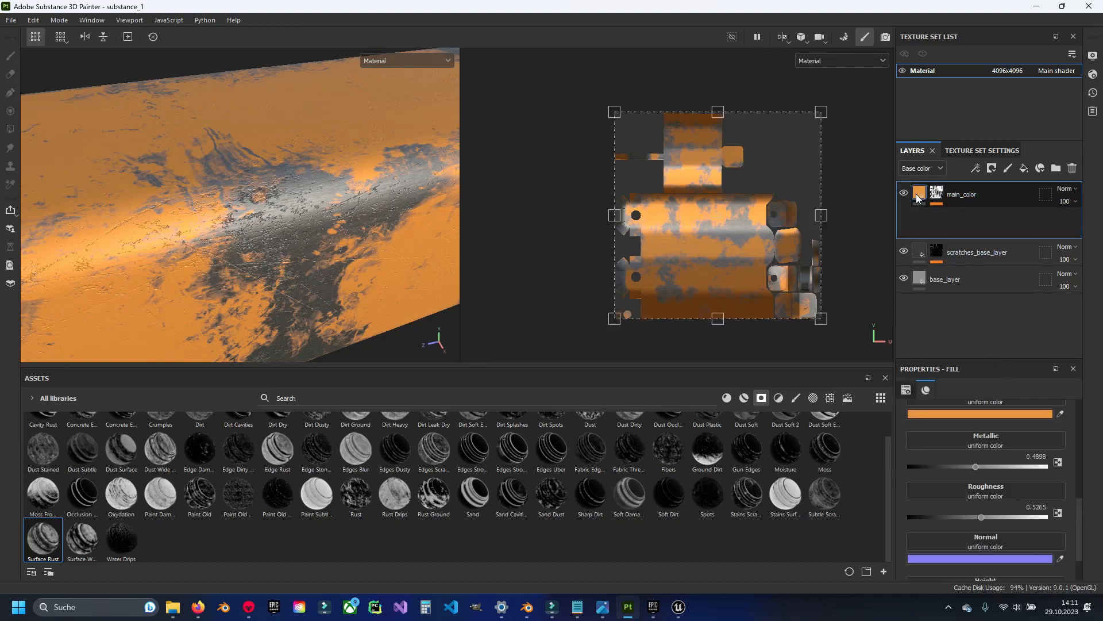
click(1025, 169)
double_click(947, 193)
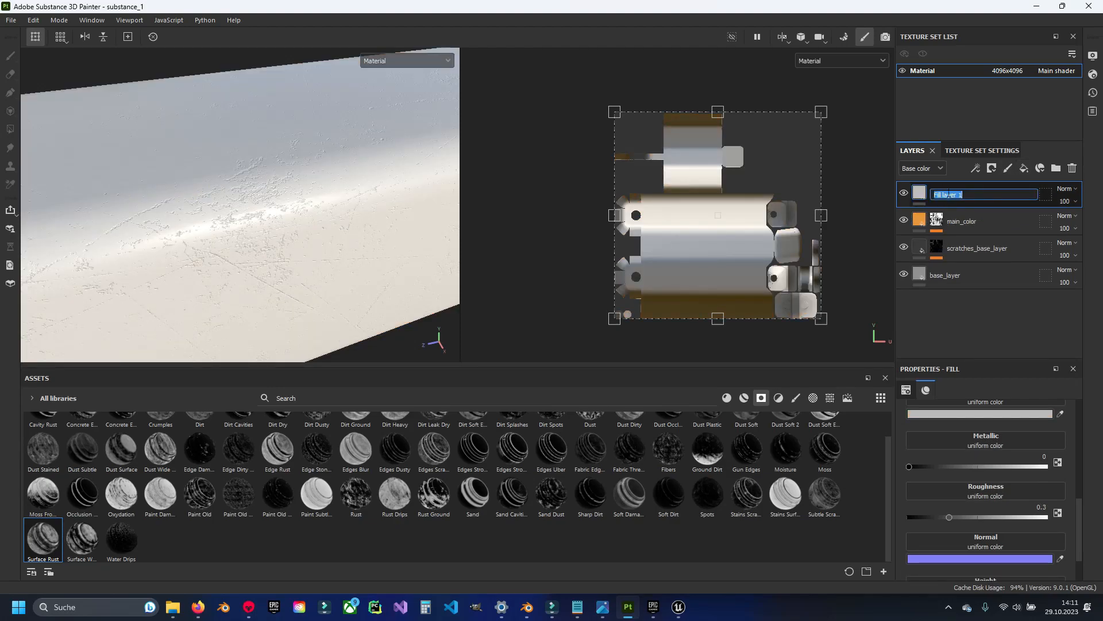
text(^peel)
key(BackSpace)
key(BackSpace)
key(BackSpace)
key(BackSpace)
key(BackSpace)
text(pell)
text(ing_effect)
key(Return)
Add a black mask to peeling_effect and bring up the material channel settings of its fill.
right_click(937, 192)
click(994, 25)
click(916, 195)
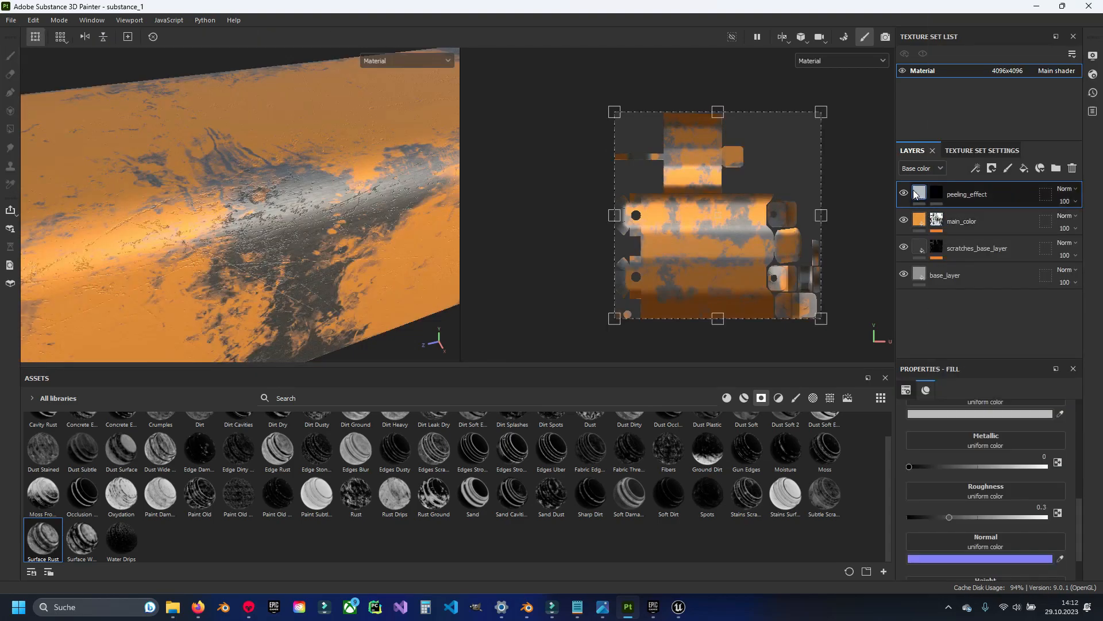
scroll(953, 463, down, 2)
scroll(961, 472, up, 4)
scroll(923, 469, up, 1)
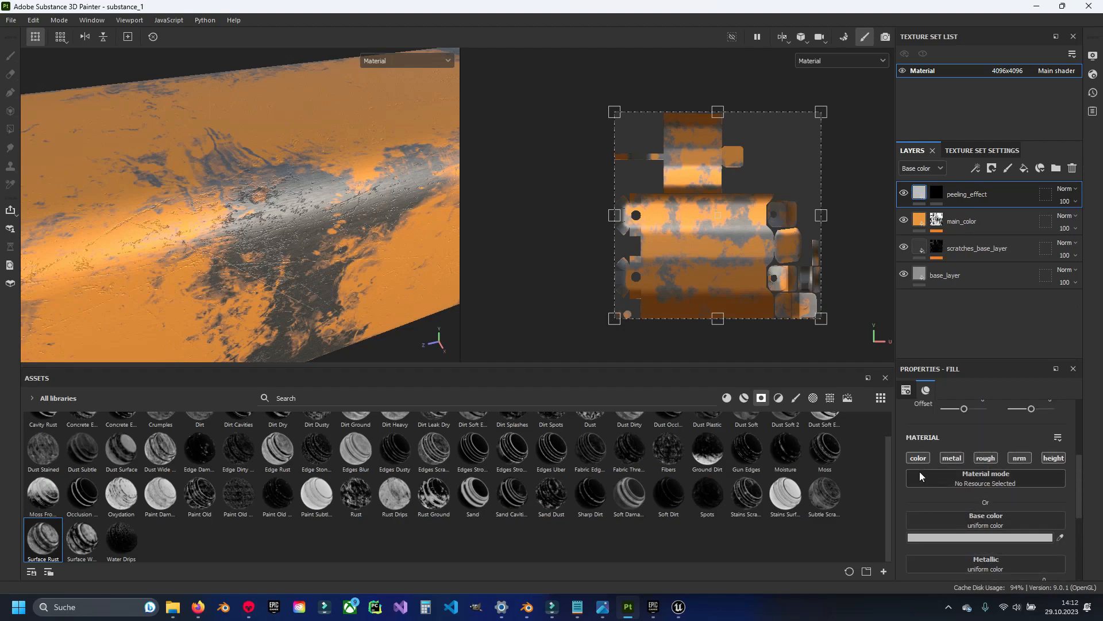
Limit the peeling_effect fill to the height channel only and raise its height to about 0.03.
click(919, 457)
click(952, 458)
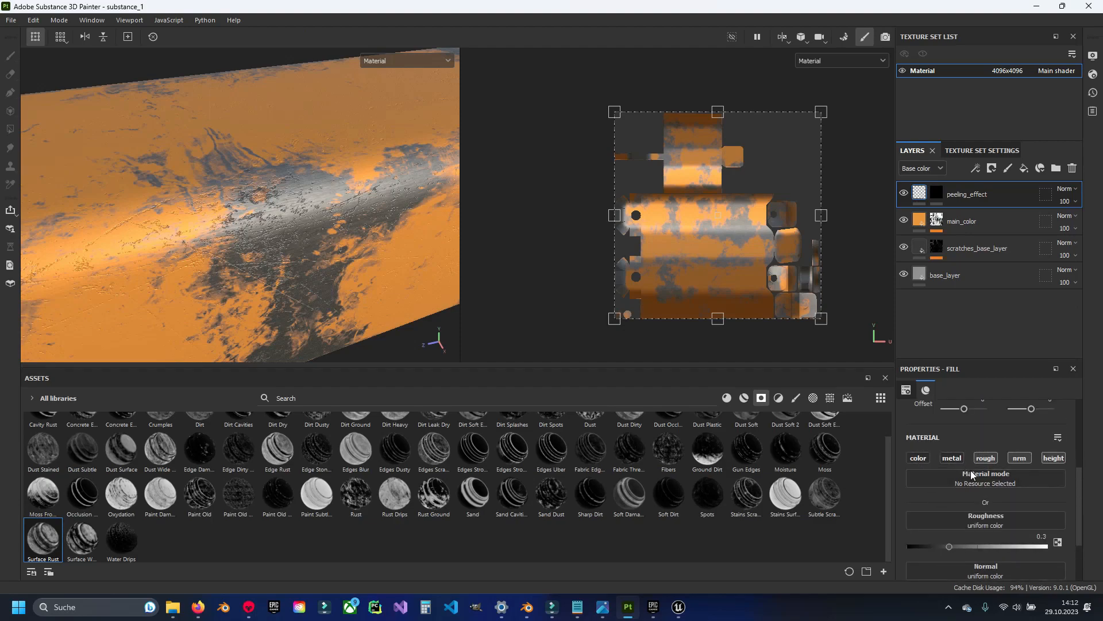
click(985, 458)
click(1019, 457)
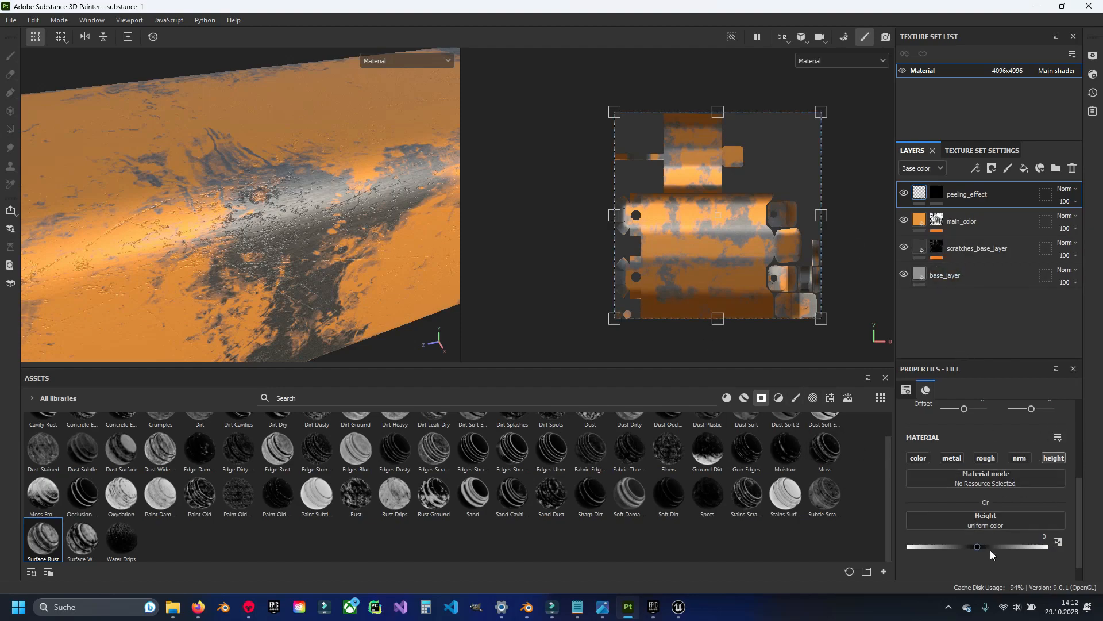
drag(978, 547, 980, 546)
Add a fill to the peeling_effect mask and use the main_color mask anchor point as its grayscale source.
click(937, 194)
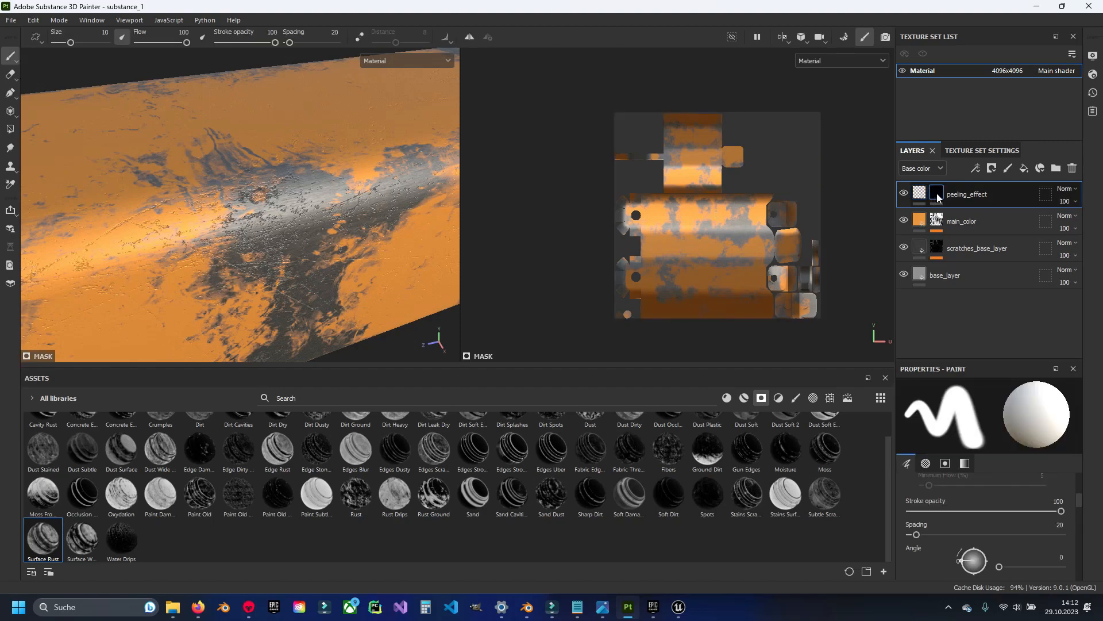
right_click(940, 192)
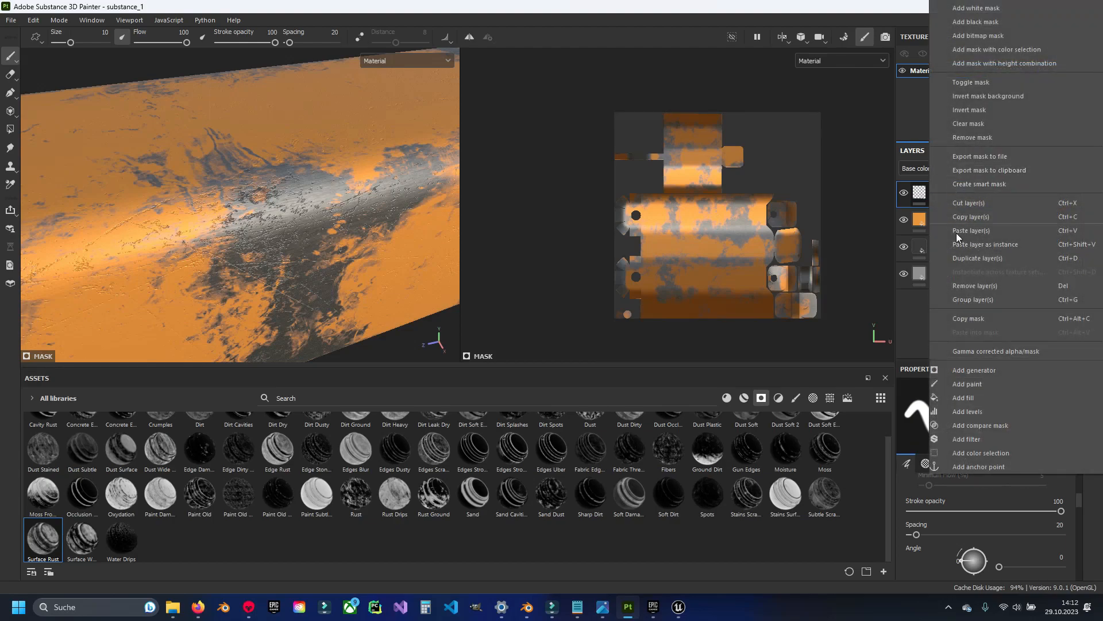
click(994, 396)
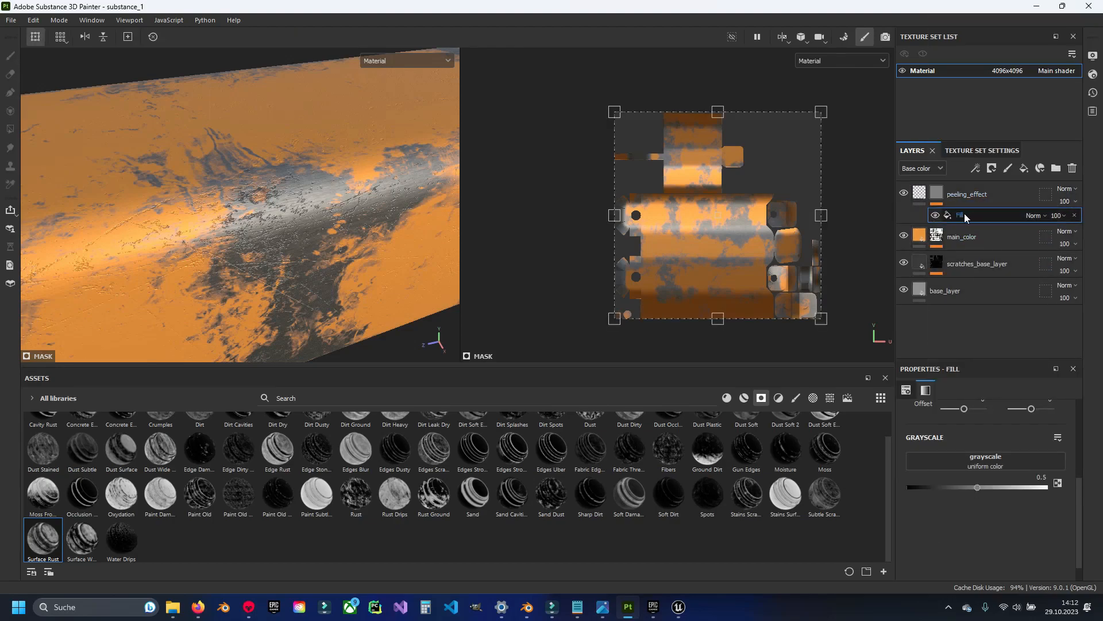
click(969, 461)
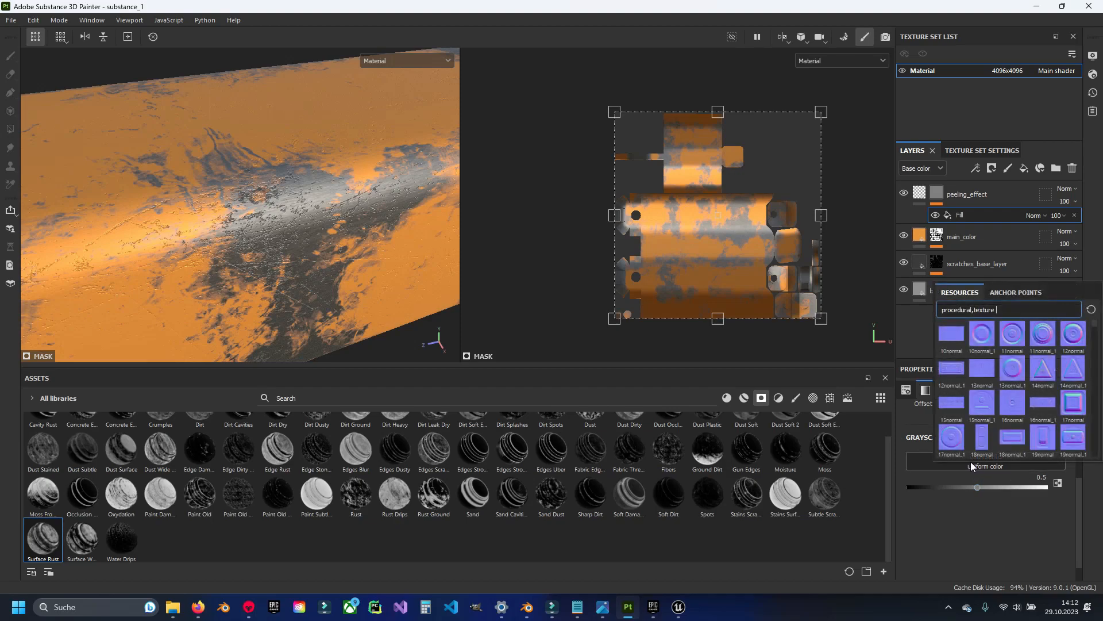
click(1015, 292)
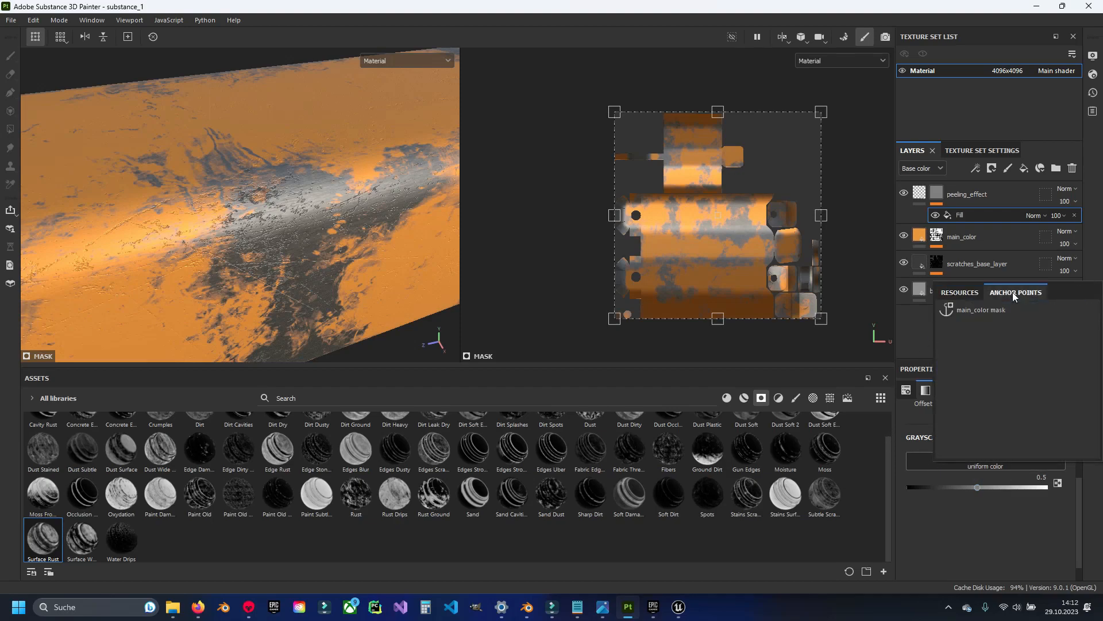
click(980, 310)
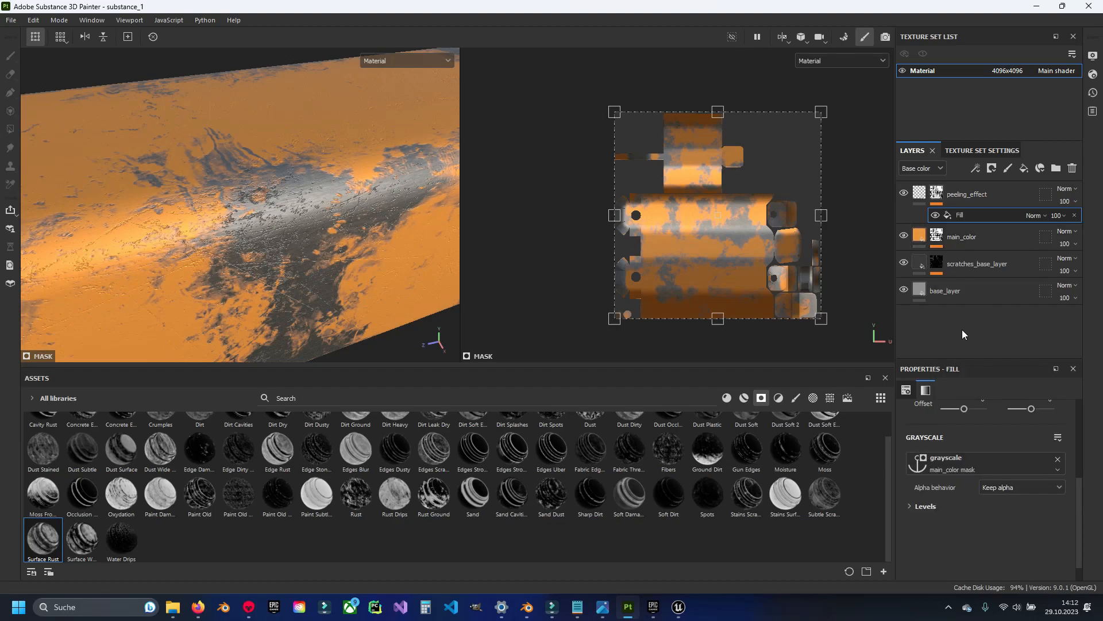
Invert the levels of the anchor-based fill in the peeling_effect mask.
scroll(340, 184, up, 3)
alt+drag(332, 192, 216, 223)
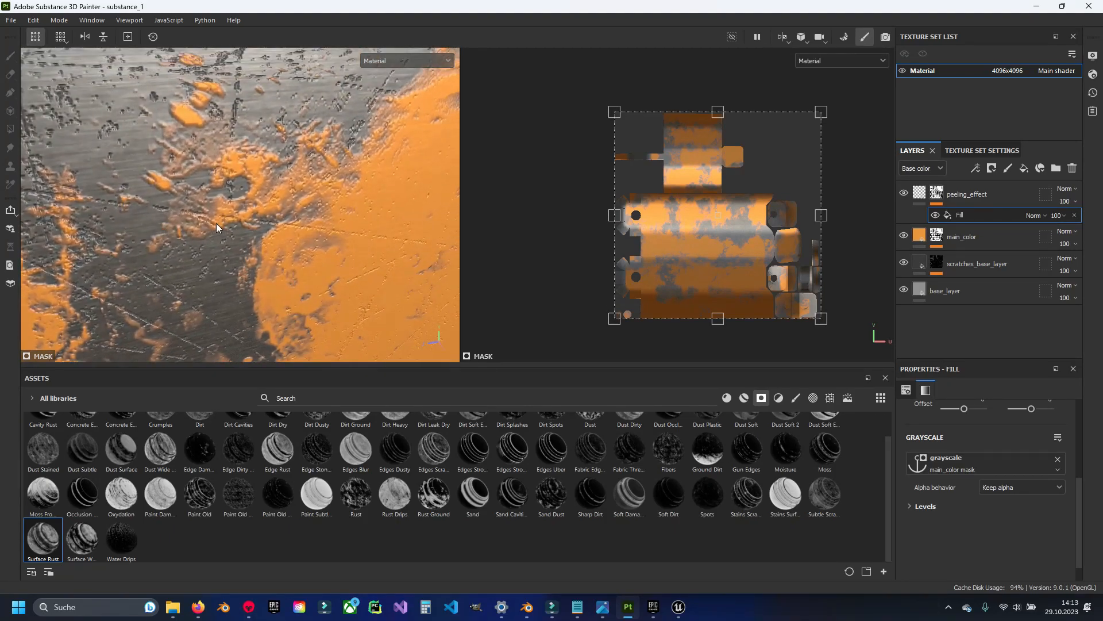
click(935, 215)
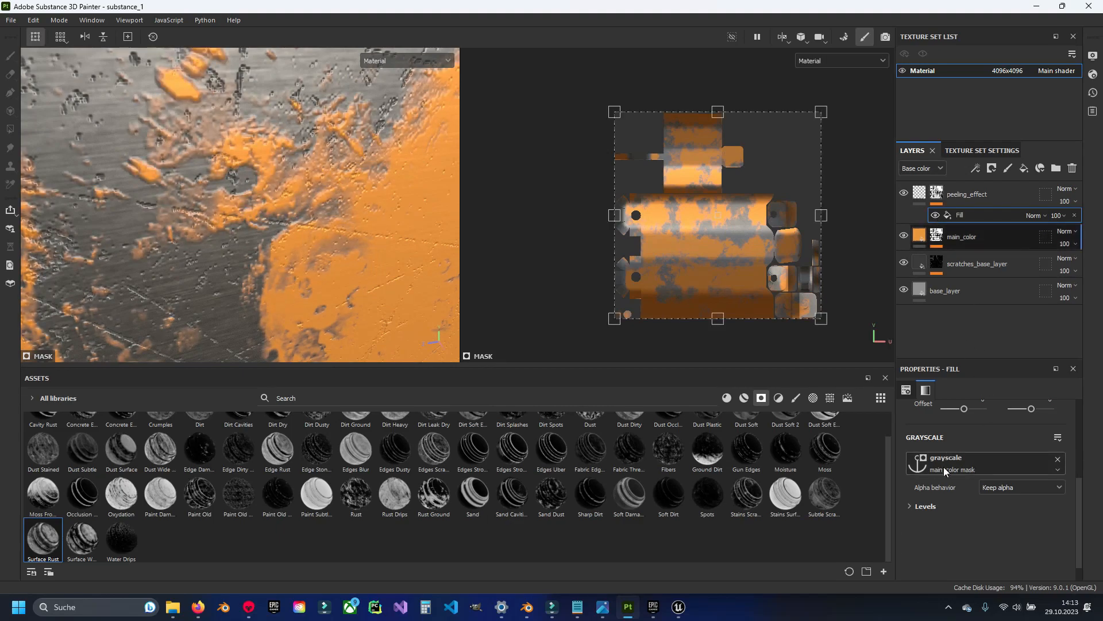
scroll(943, 465, down, 1)
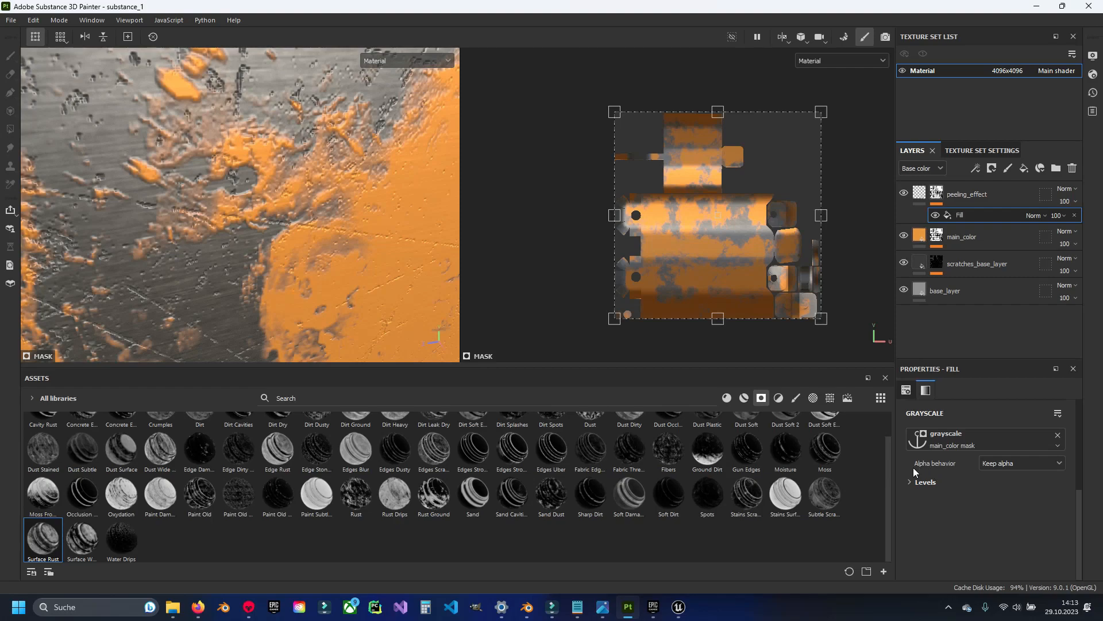
click(910, 482)
scroll(909, 481, down, 1)
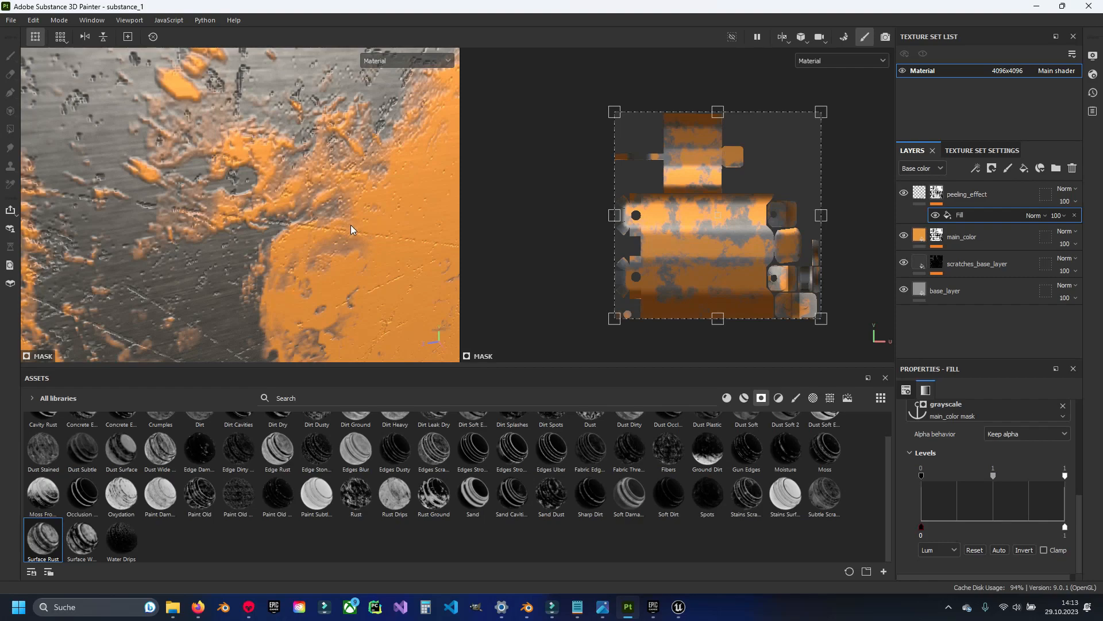
click(1023, 550)
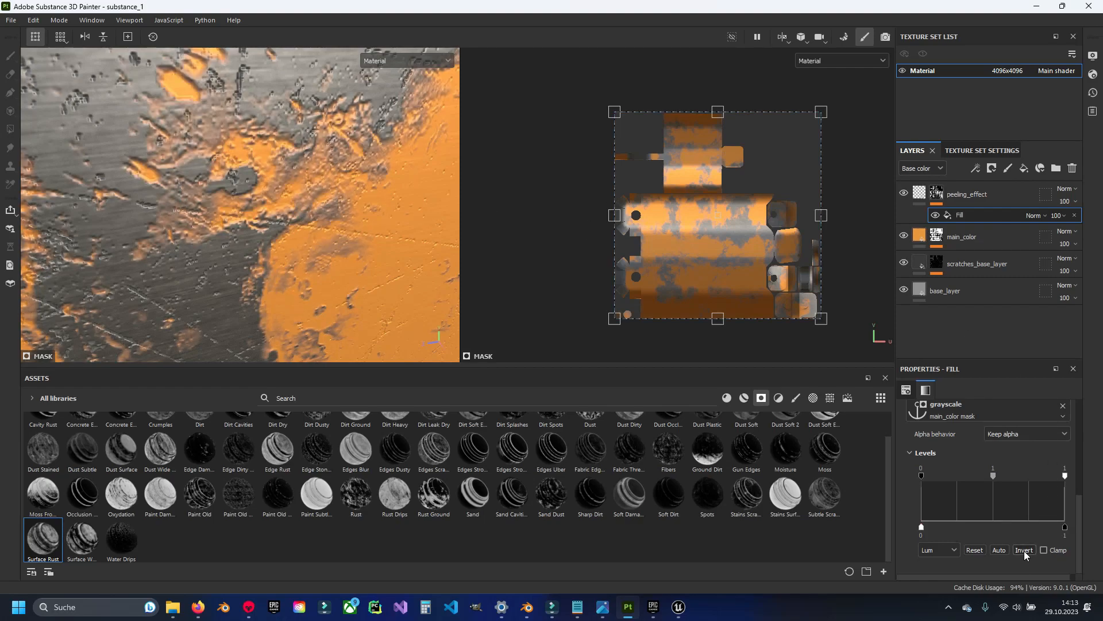
click(1023, 550)
click(1024, 550)
click(1024, 550)
click(1024, 550)
Compare the inverted and non-inverted fill levels along the chipped paint edges of the beam.
scroll(424, 257, down, 5)
alt+drag(312, 251, 262, 185)
alt+drag(335, 225, 310, 252)
scroll(281, 241, up, 4)
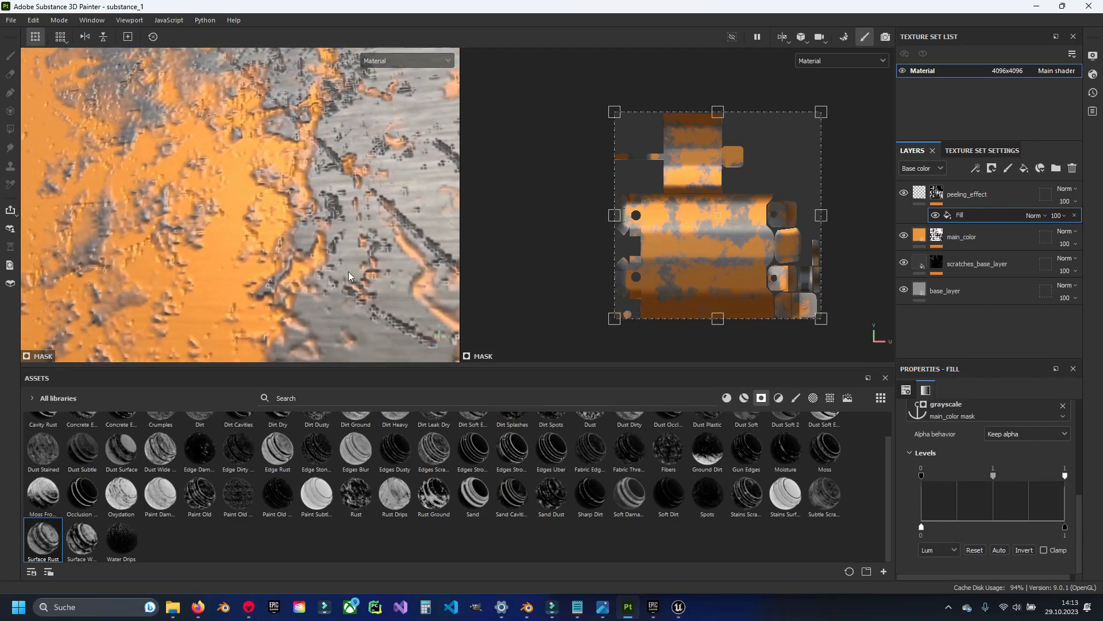
click(1026, 550)
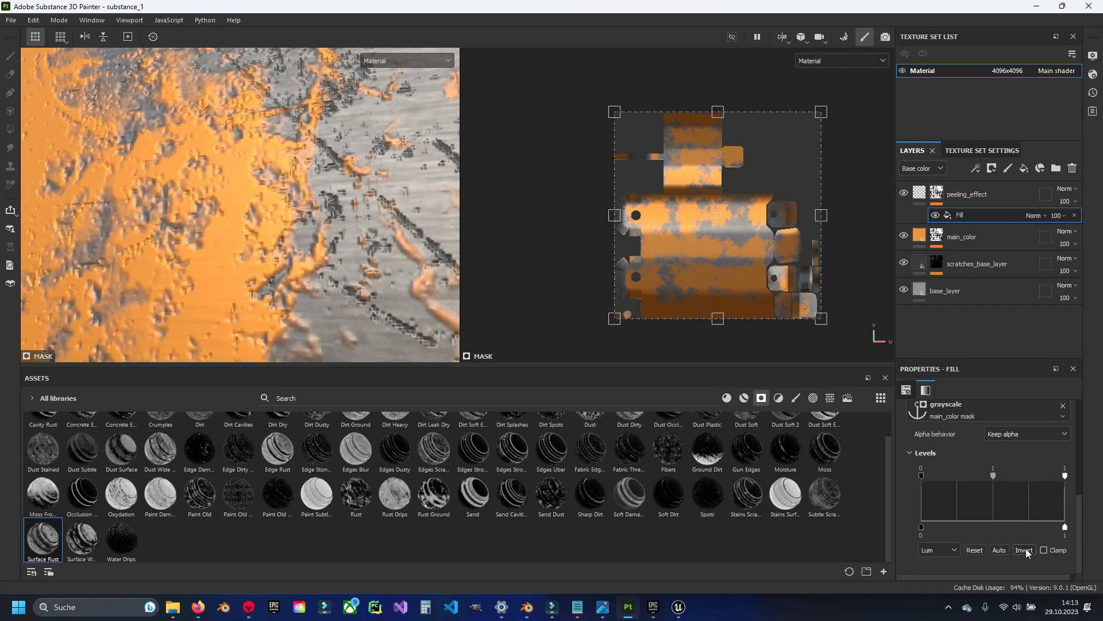
click(1025, 548)
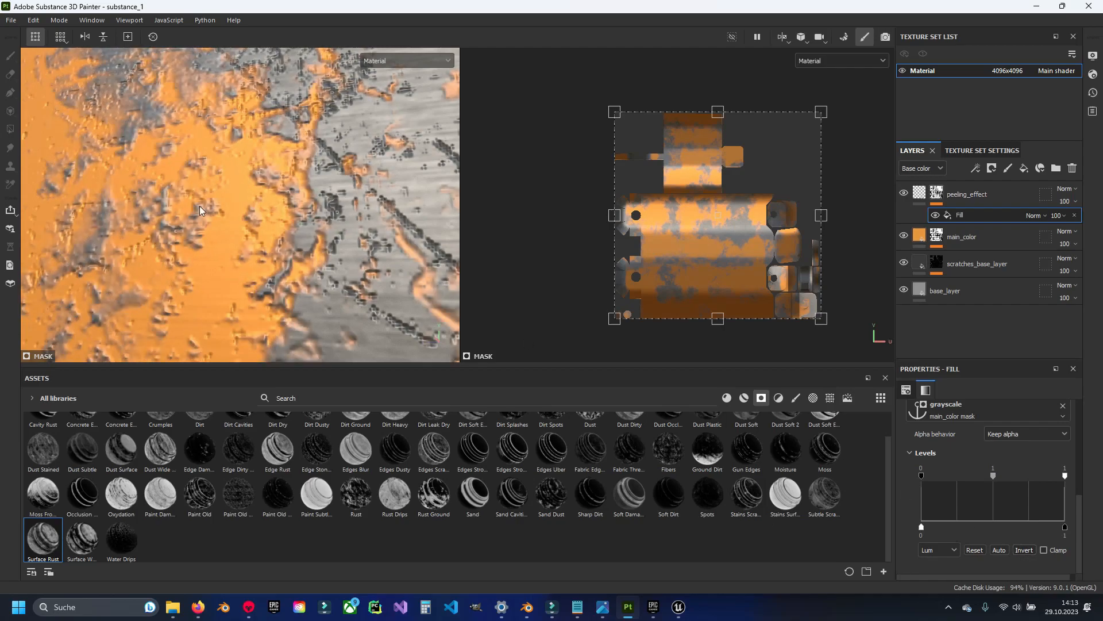
alt+drag(189, 172, 345, 264)
Set the height of the peeling_effect fill to 0.03.
click(920, 195)
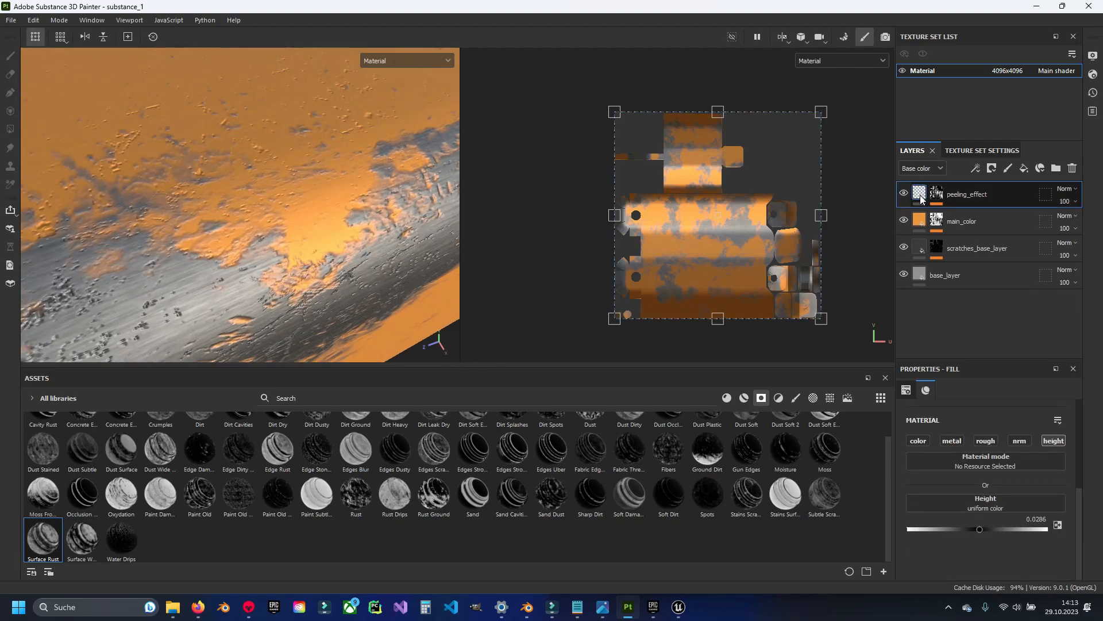
mouse_move(981, 529)
mouse_down()
mouse_move(991, 528)
mouse_move(981, 529)
mouse_up()
mouse_move(167, 283)
alt+mouse_down()
mouse_move(229, 253)
mouse_move(239, 280)
alt+mouse_up()
scroll(229, 260, up, 5)
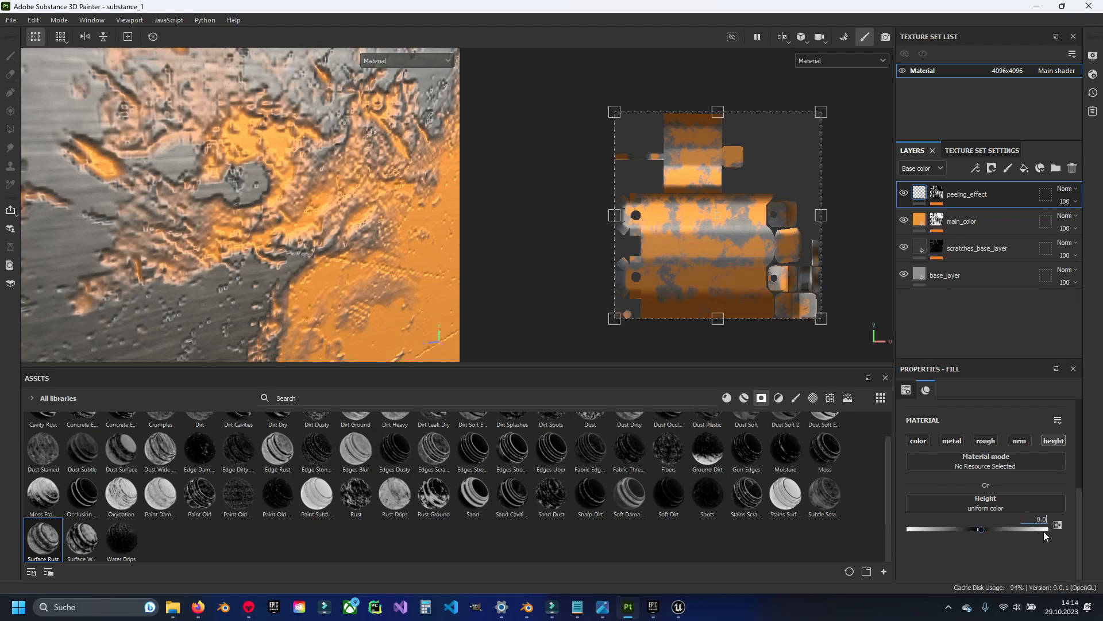
text(3)
key(Return)
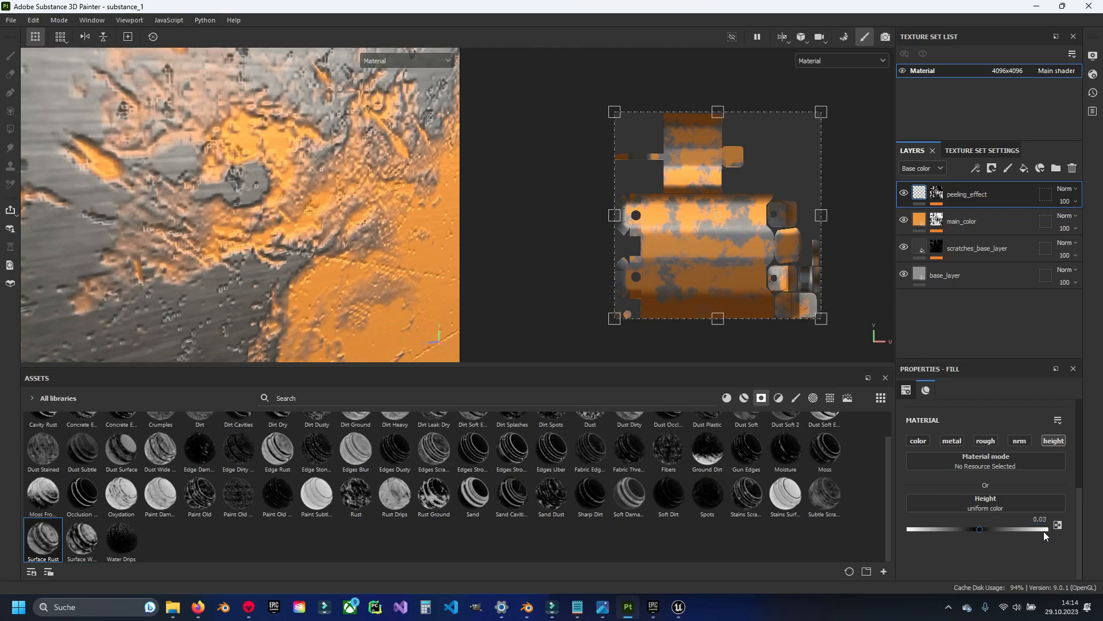
Add a Blur filter above the fill in the peeling_effect mask.
click(937, 194)
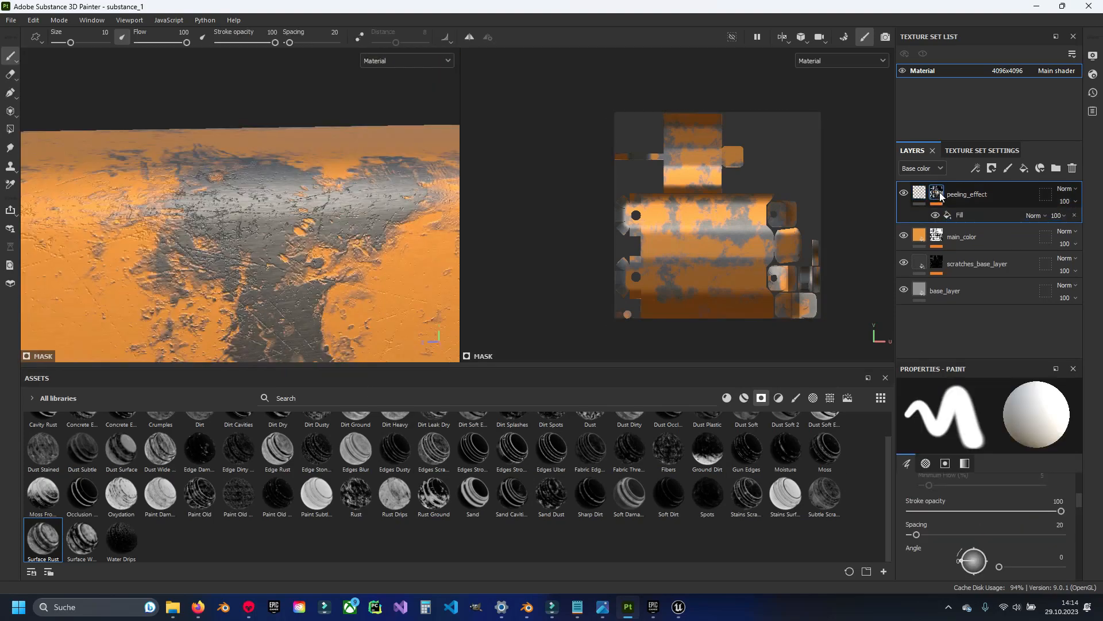
right_click(939, 192)
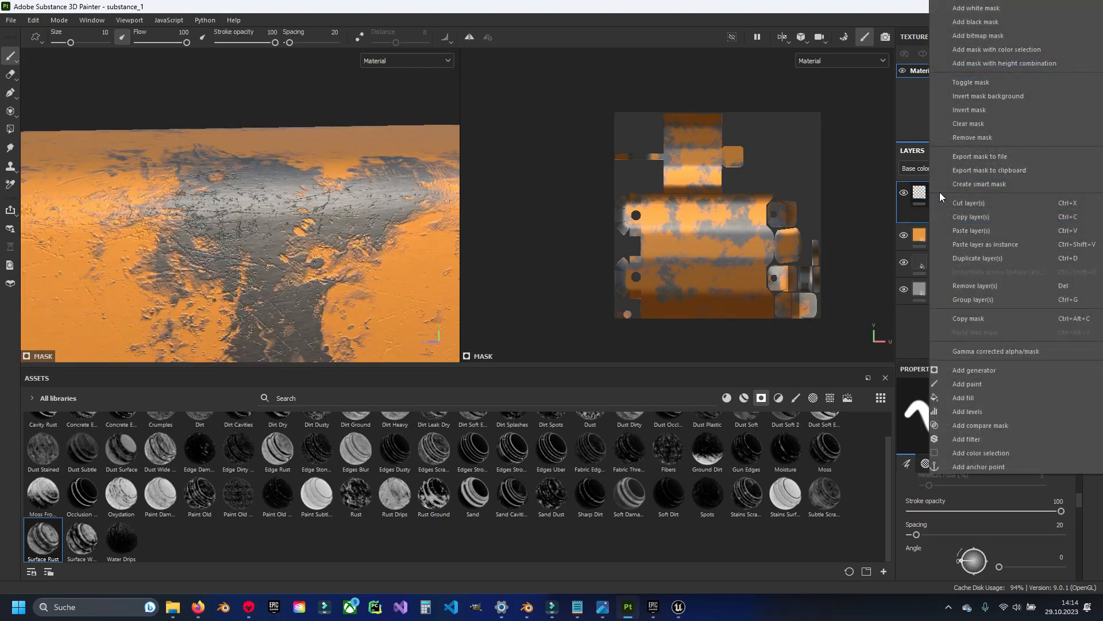
click(994, 438)
click(979, 421)
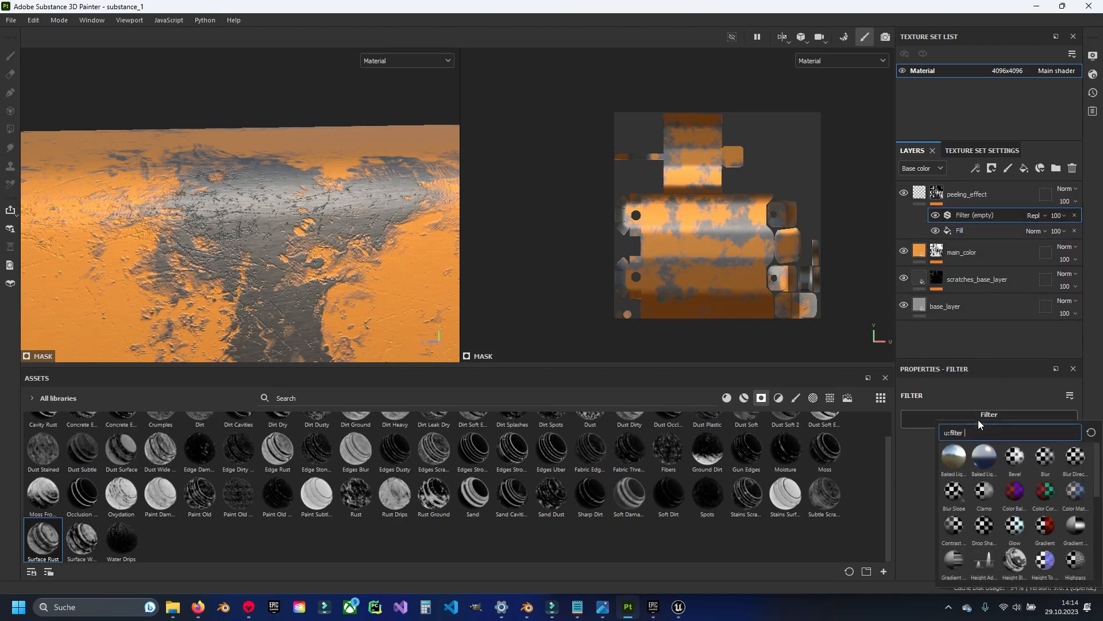
text(blur)
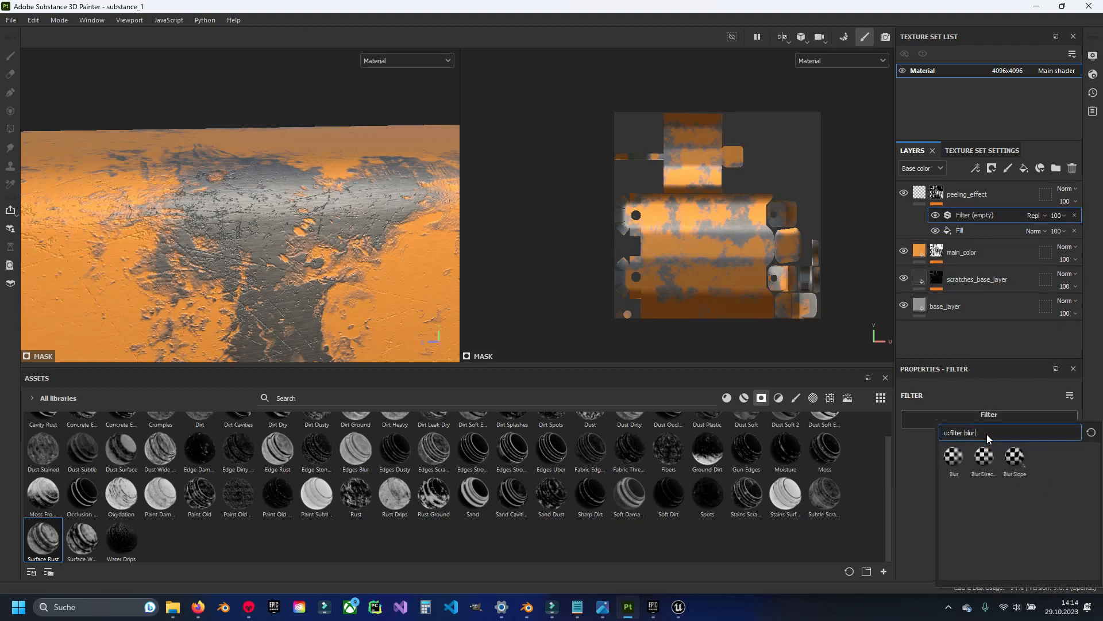
click(953, 458)
Lower the mask filter's Blur Intensity to 0.06 and on to 0.03, comparing the paint edges with the blur off and on.
scroll(219, 201, up, 6)
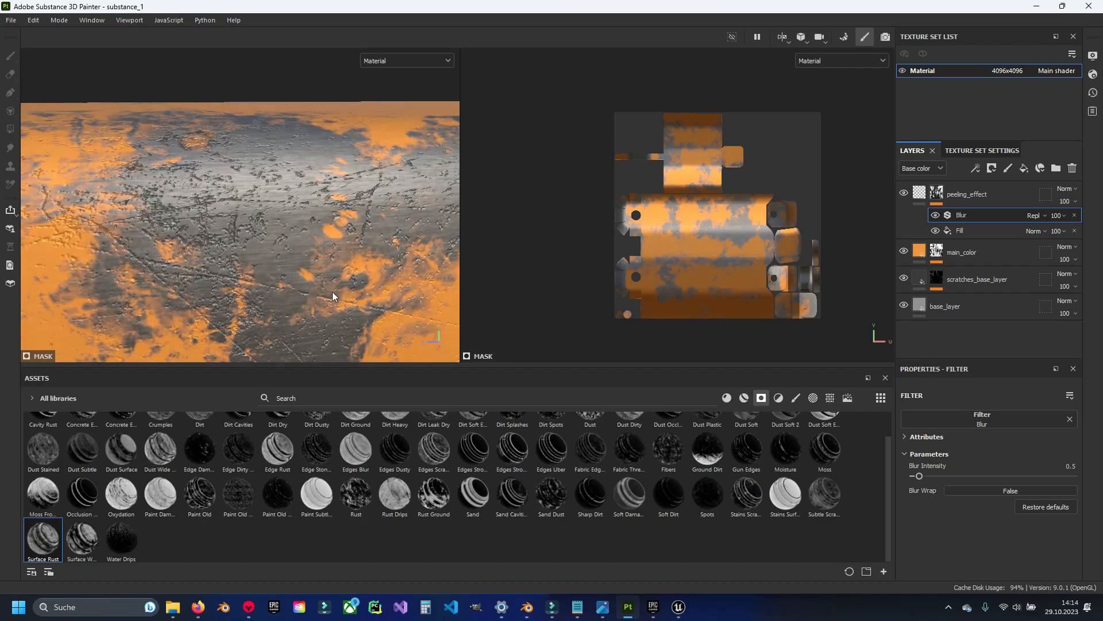
alt+middle_drag(243, 265, 247, 283)
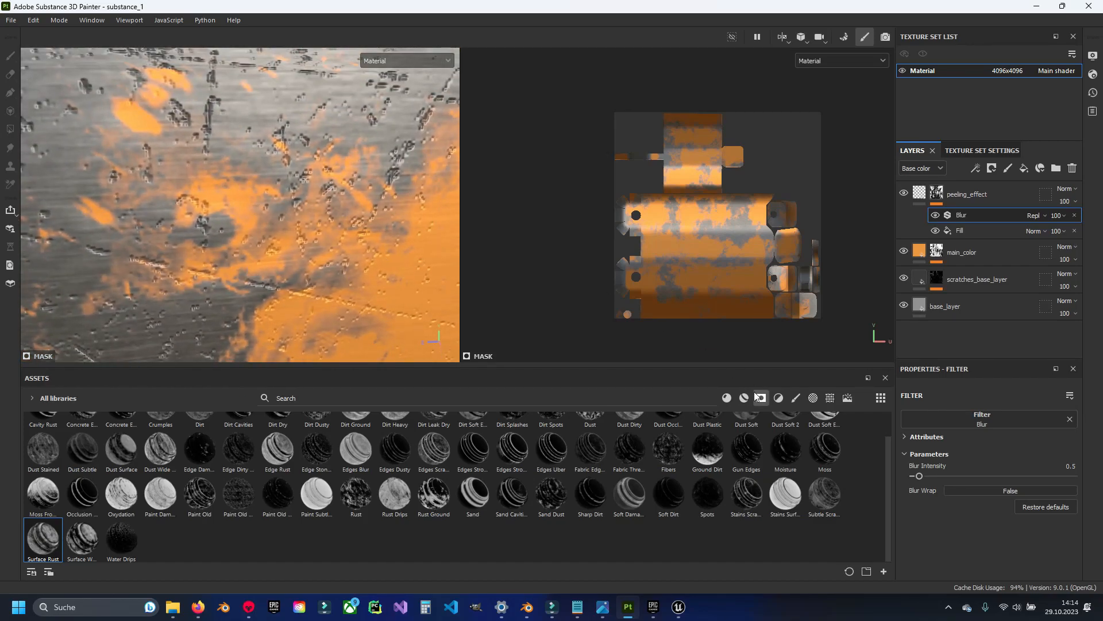
drag(920, 477, 914, 477)
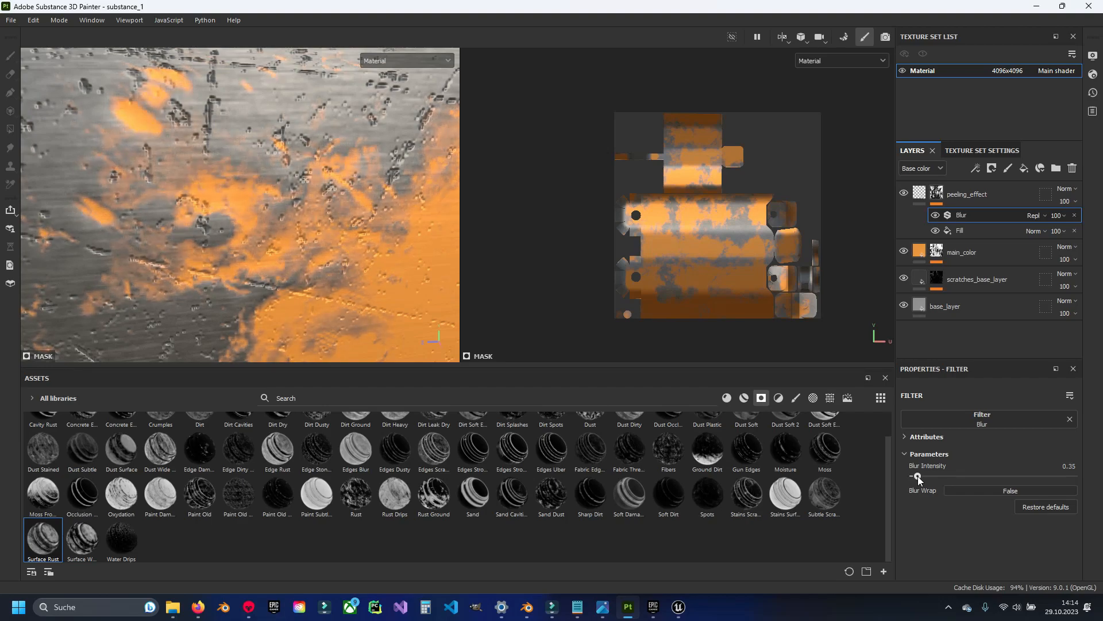
click(913, 476)
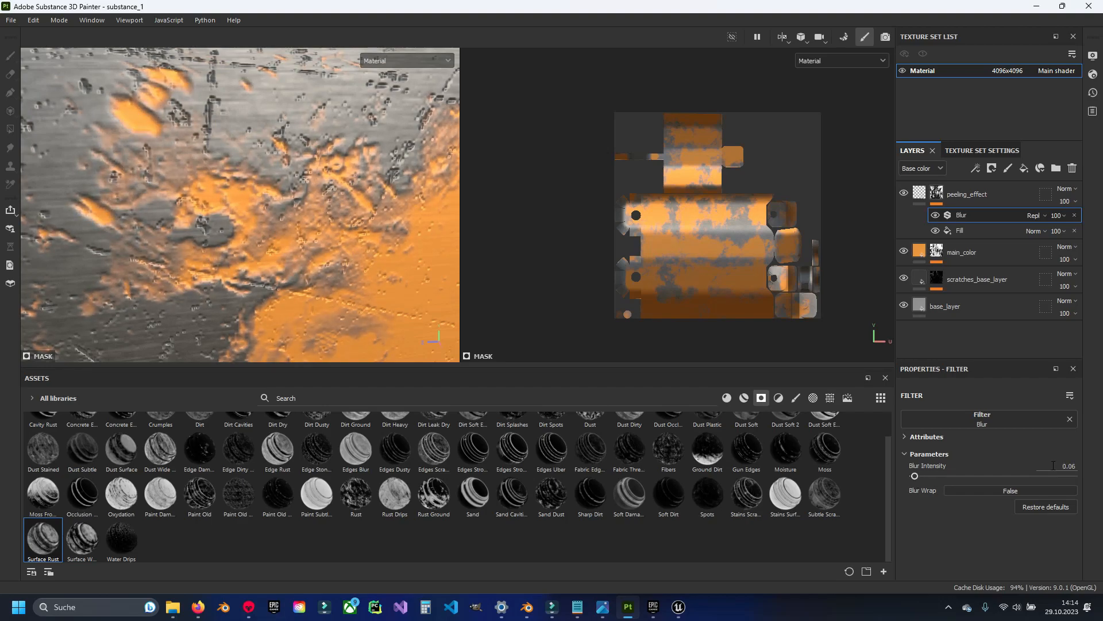
scroll(292, 237, down, 3)
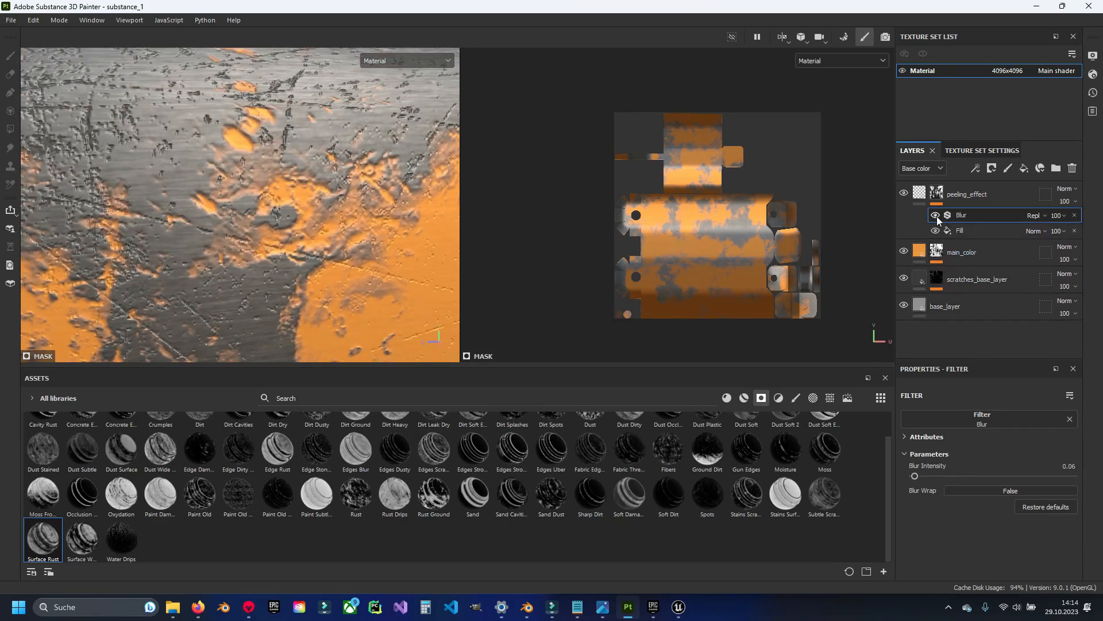
click(936, 215)
double_click(1072, 466)
text(0.03)
key(Return)
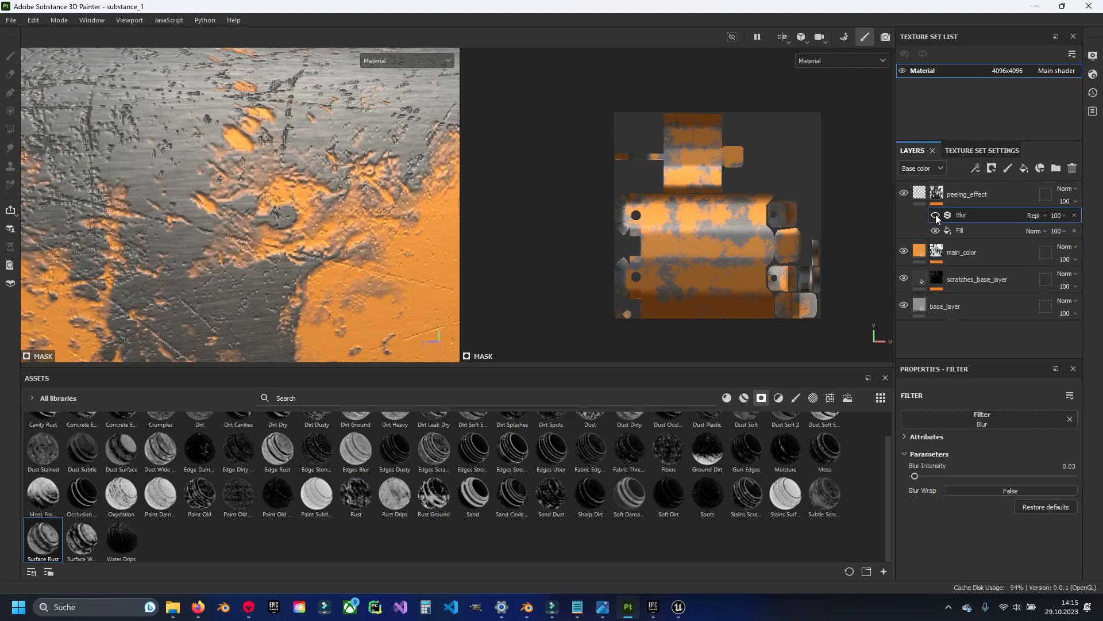
middle_drag(437, 201, 277, 253)
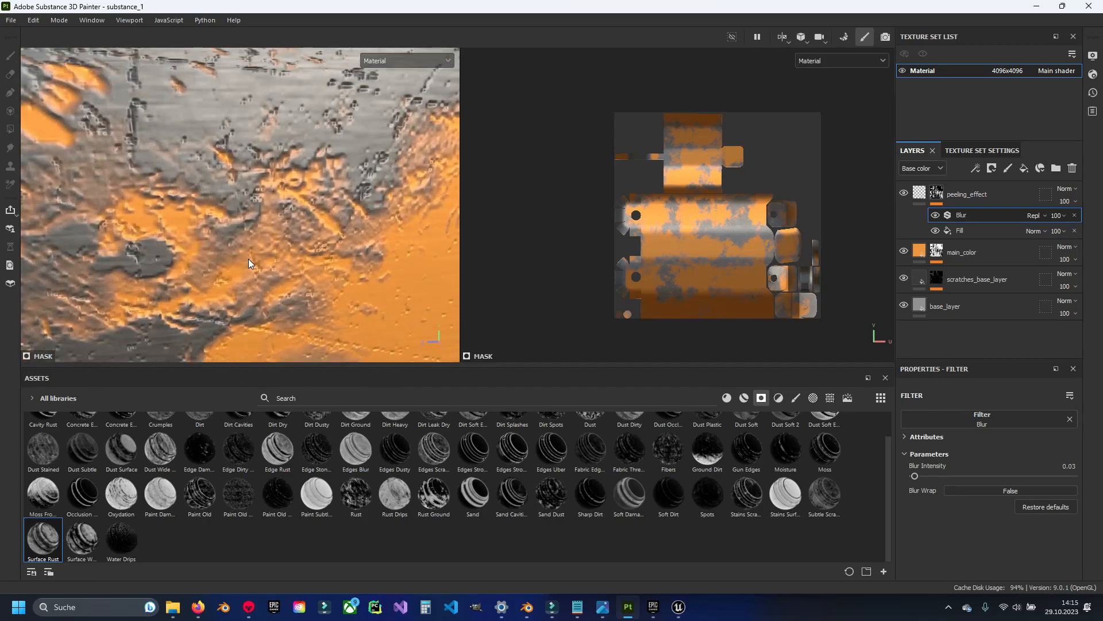
Add a second fill above the Blur in the peeling_effect mask, with the main_color mask anchor point as its grayscale source.
right_click(943, 195)
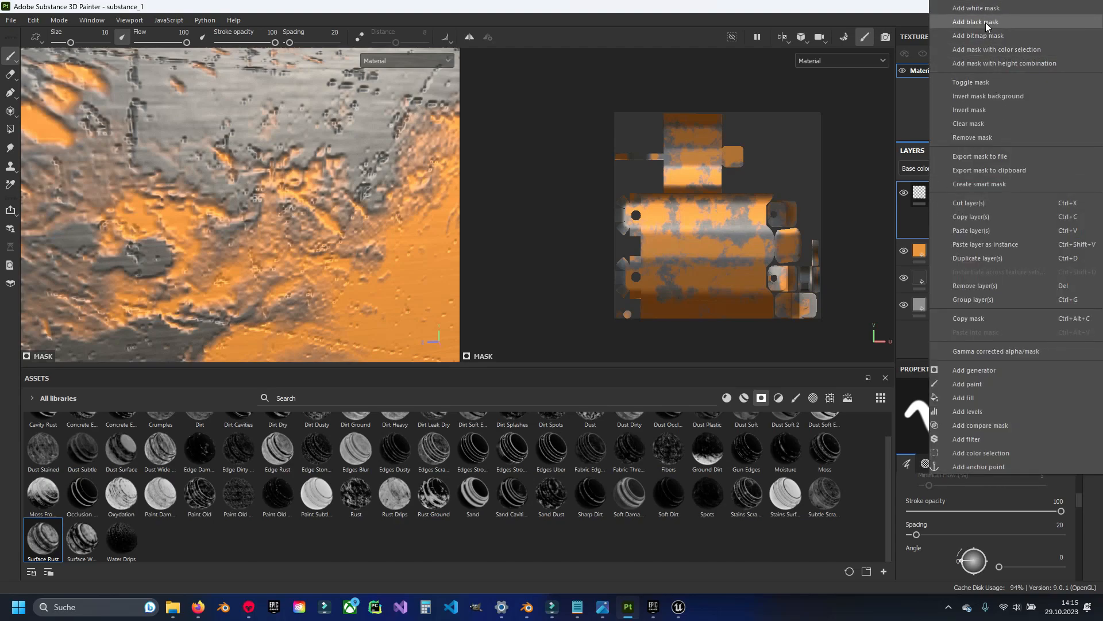
click(978, 401)
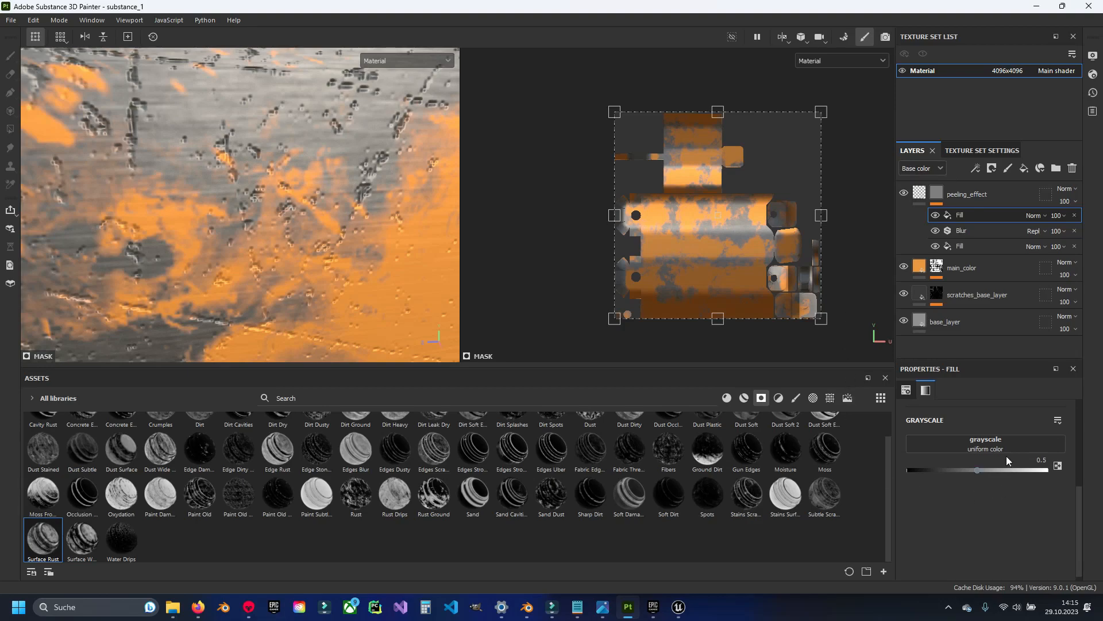
click(1004, 445)
click(1016, 277)
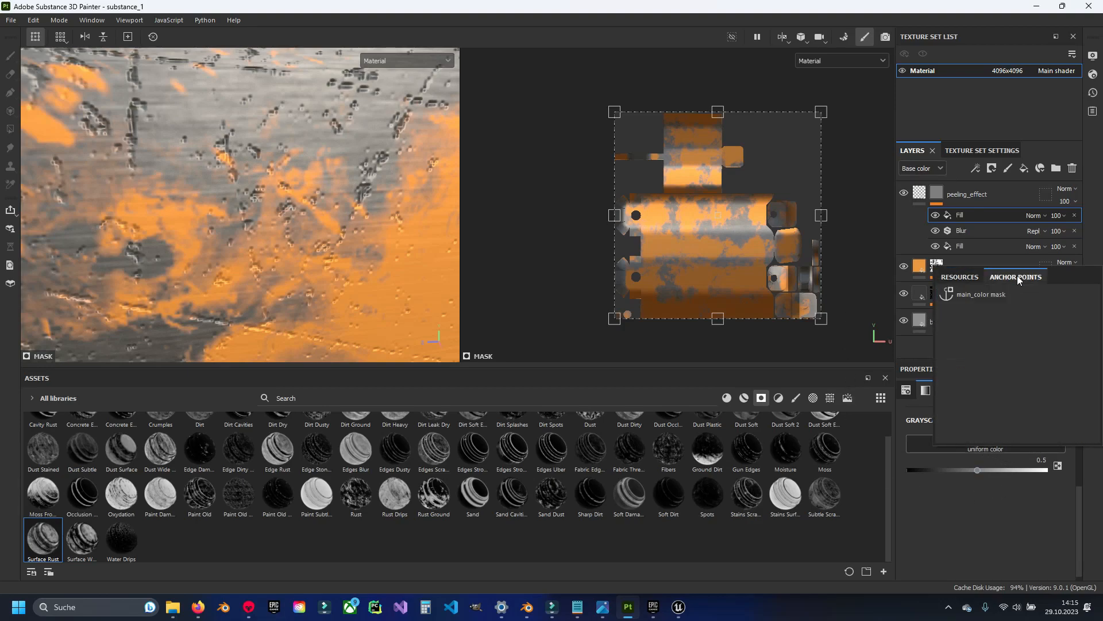
click(989, 296)
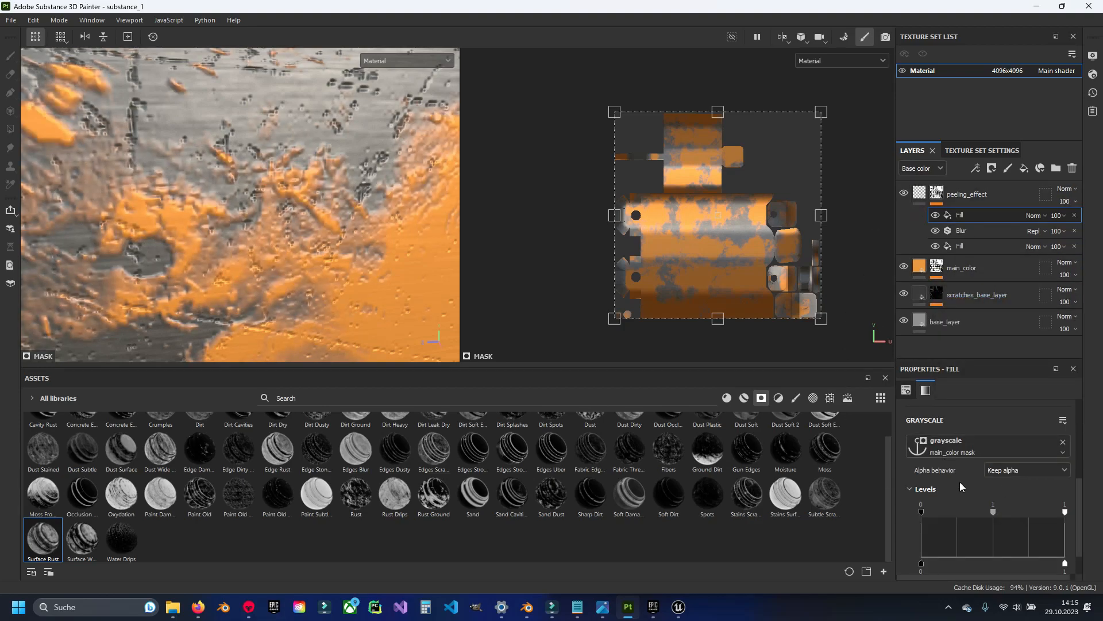
scroll(997, 505, down, 1)
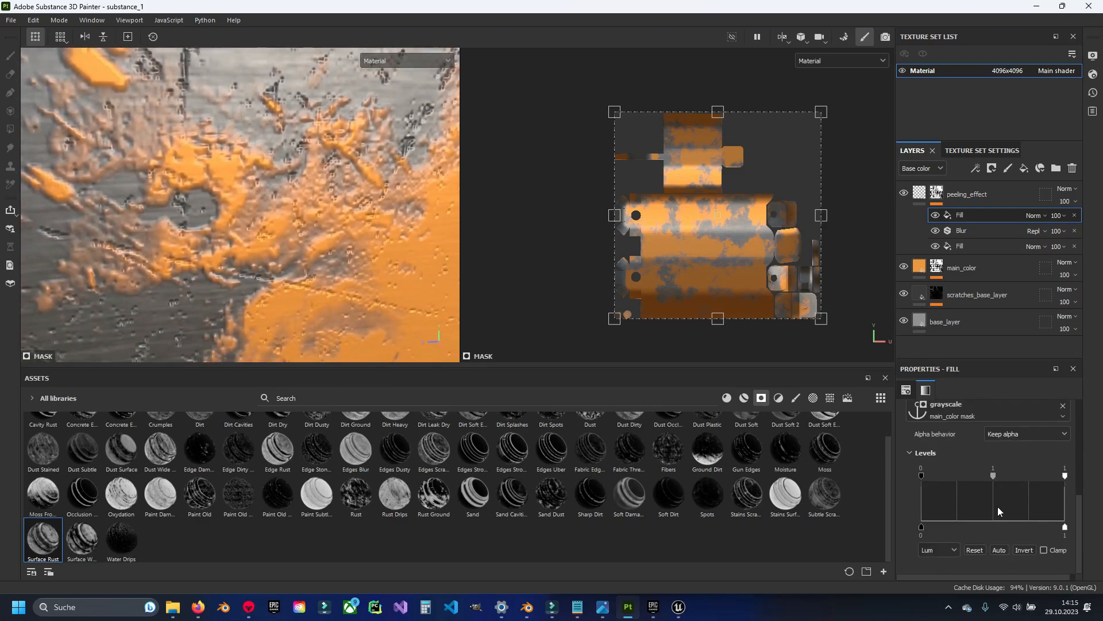
Invert the levels of the top fill in the peeling_effect mask, set its blending mode to Multiply and compare it off and on.
click(1026, 550)
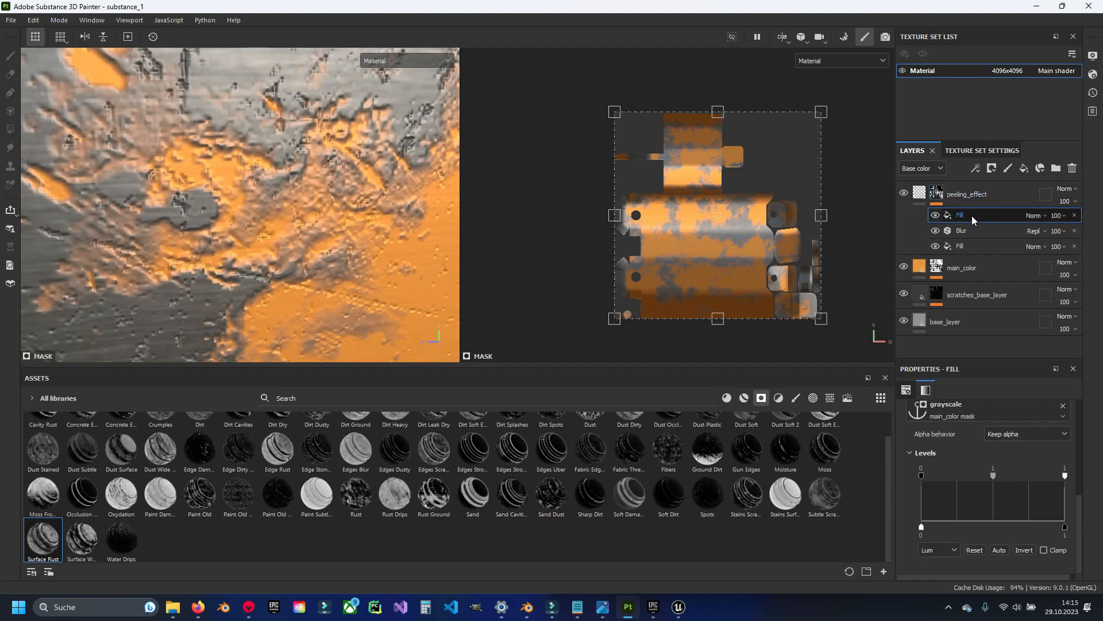
click(1035, 215)
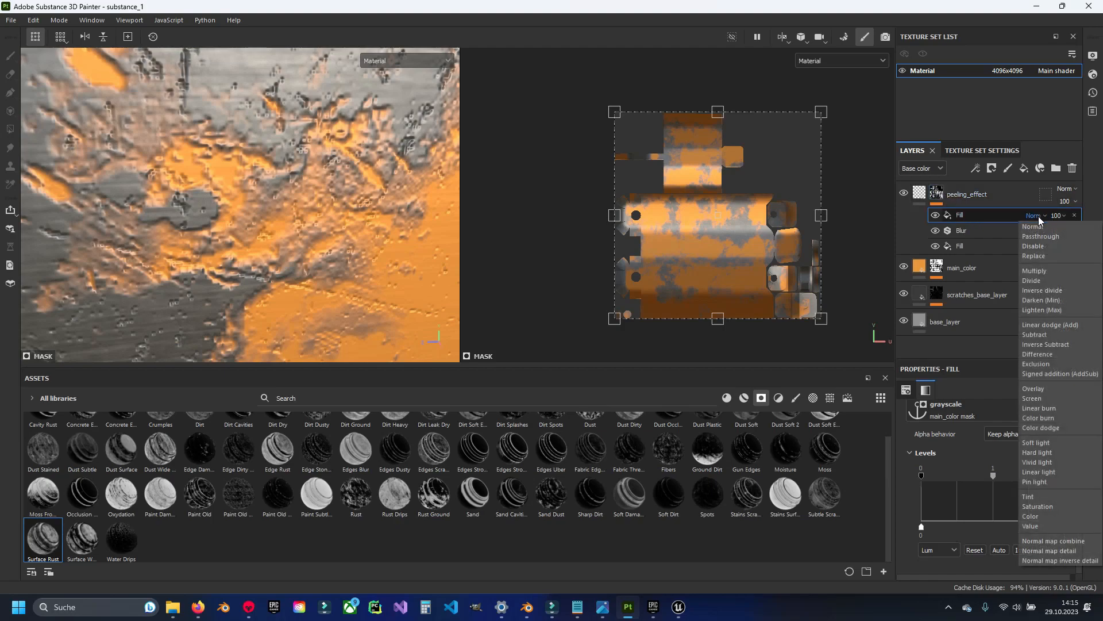
click(1052, 271)
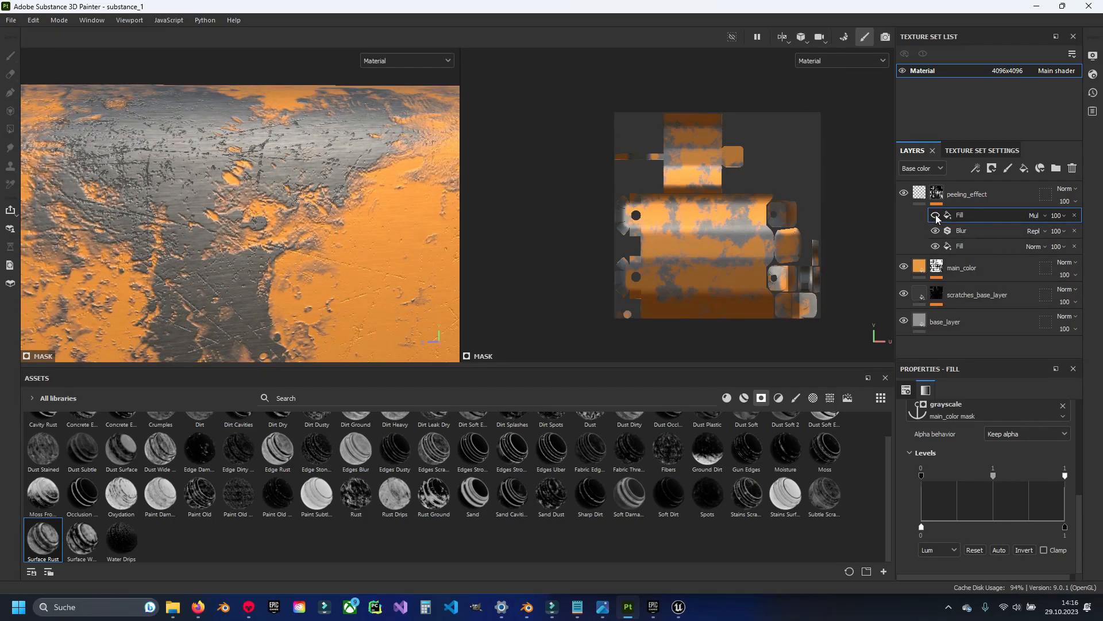
click(935, 215)
click(936, 216)
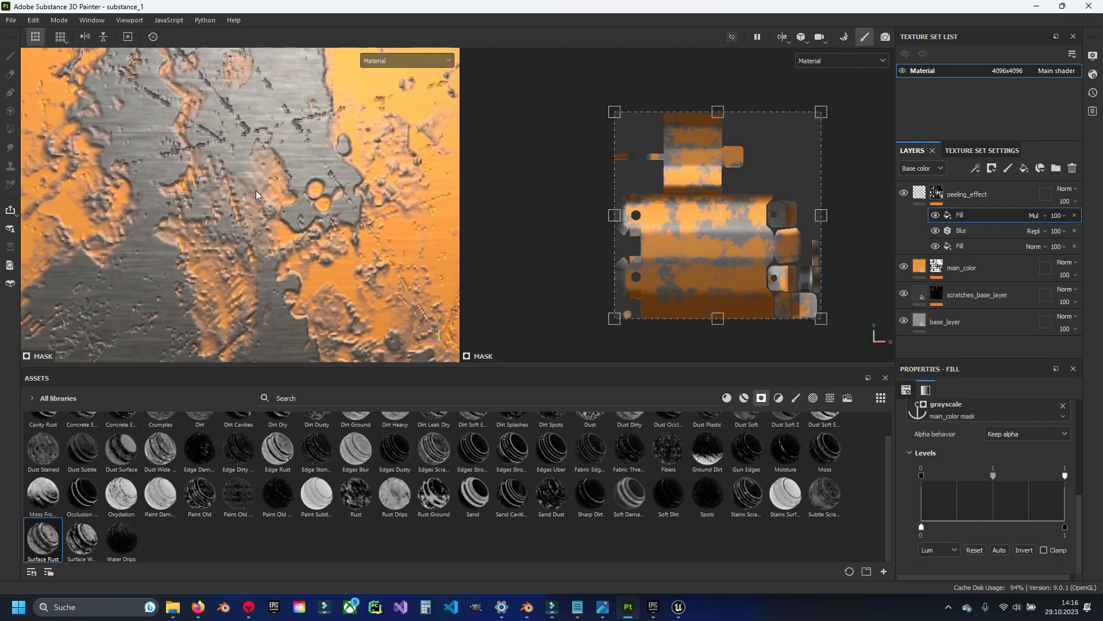
Raise the Global Contrast of the Mask Editor in the main_color mask to 0.84.
click(937, 267)
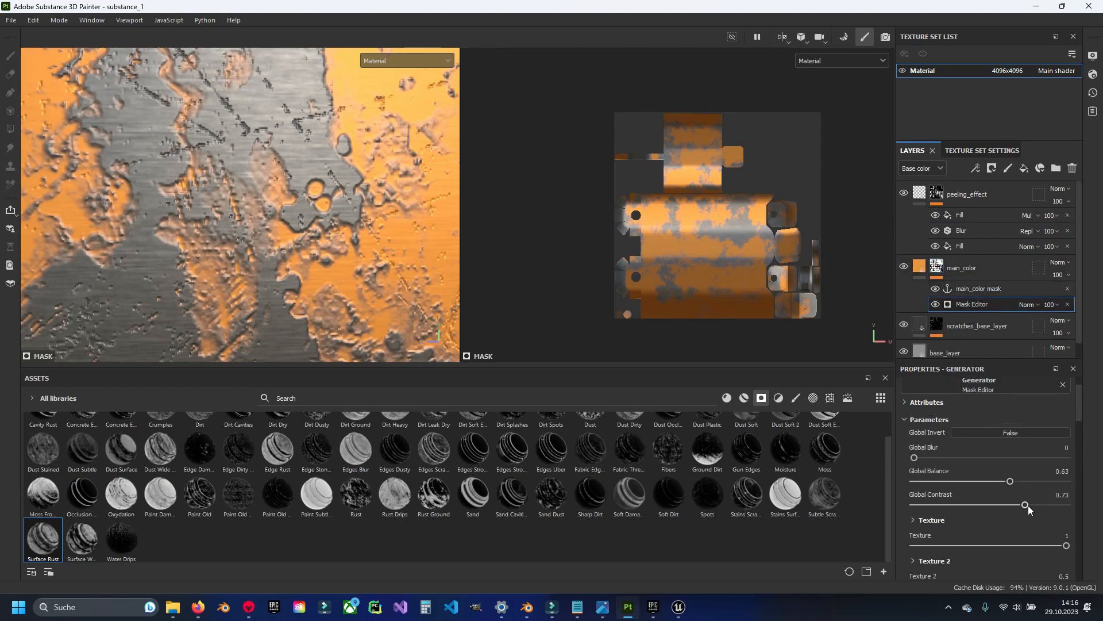
mouse_move(1036, 501)
mouse_down()
mouse_move(1044, 501)
mouse_move(1015, 502)
mouse_move(1047, 505)
mouse_up()
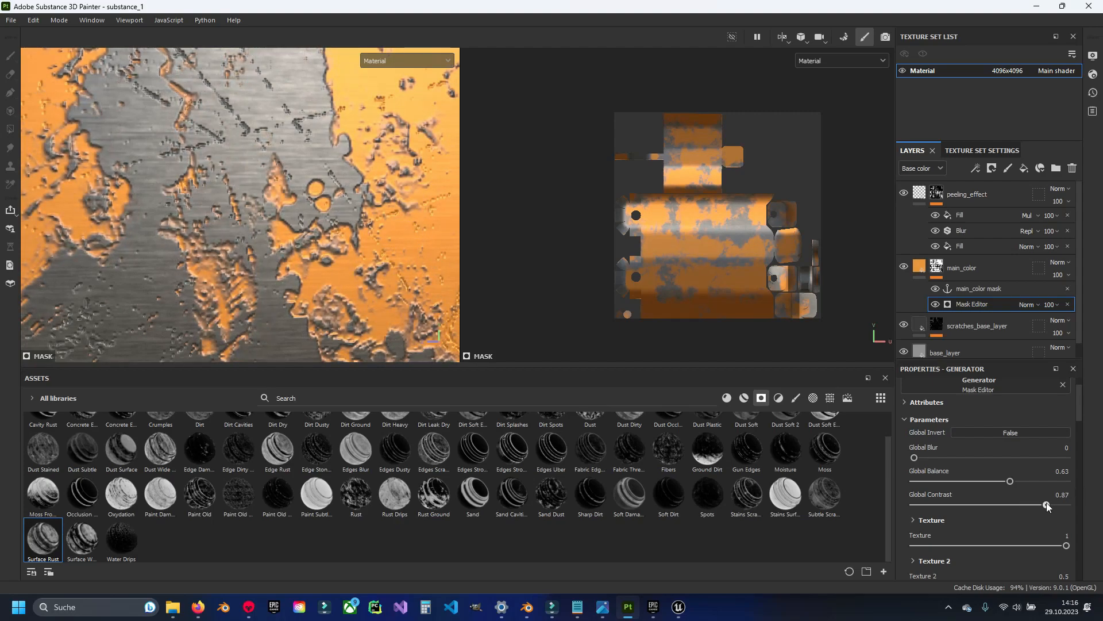
scroll(362, 226, down, 5)
alt+drag(362, 225, 244, 258)
scroll(244, 253, up, 4)
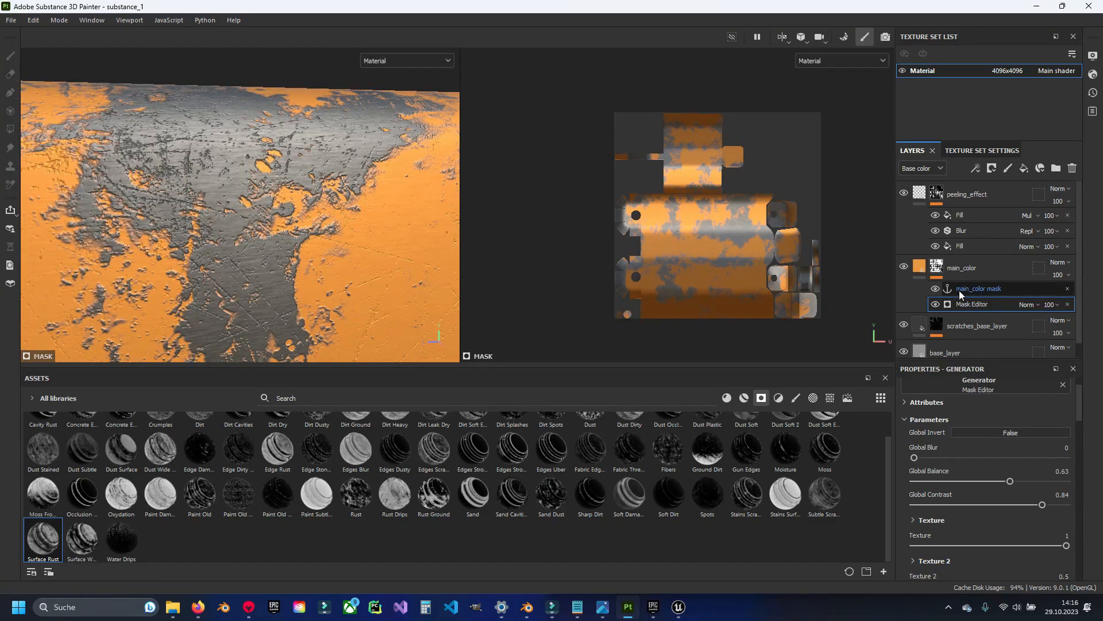
Try a height of 0.1673 on the peeling_effect layer, settle on 0.0531 and inspect the paint edges along the beam.
click(922, 198)
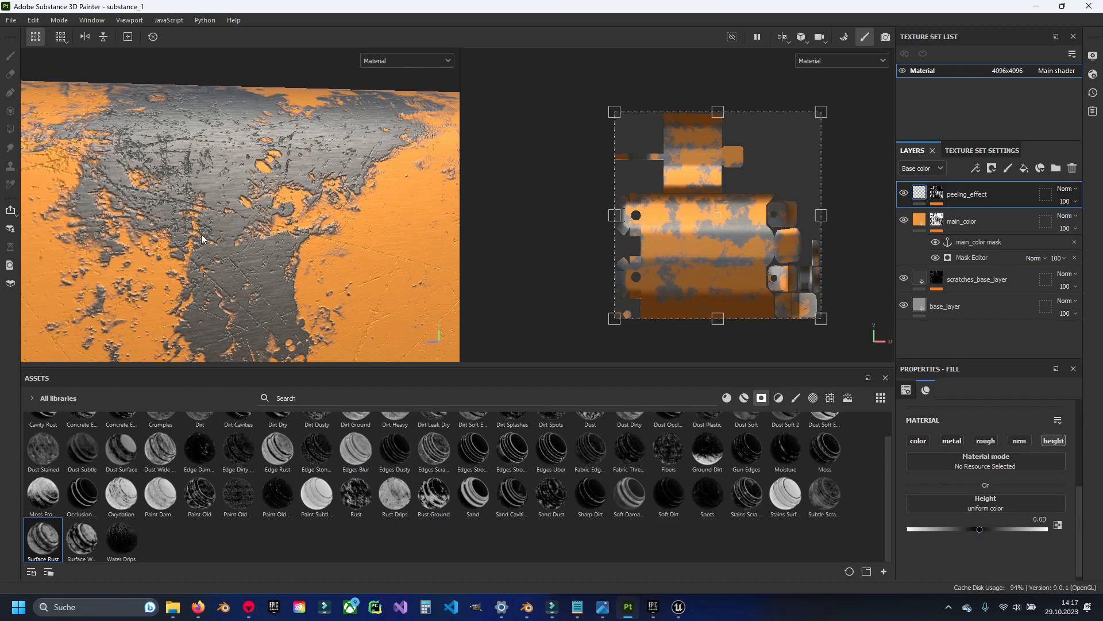
scroll(201, 234, up, 3)
alt+drag(289, 212, 335, 267)
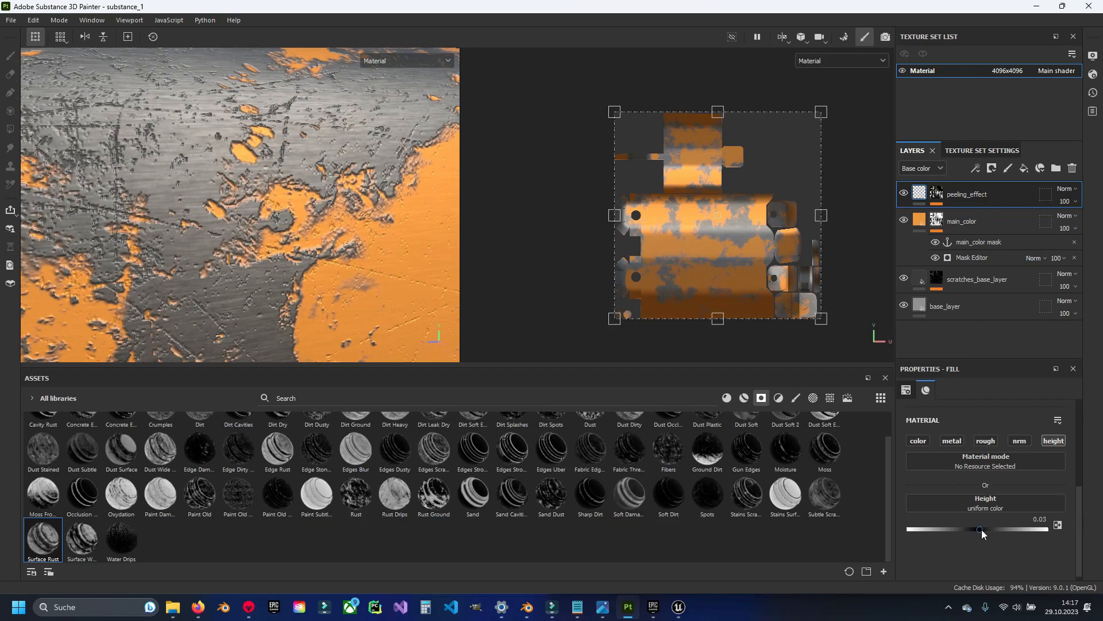
drag(979, 529, 989, 529)
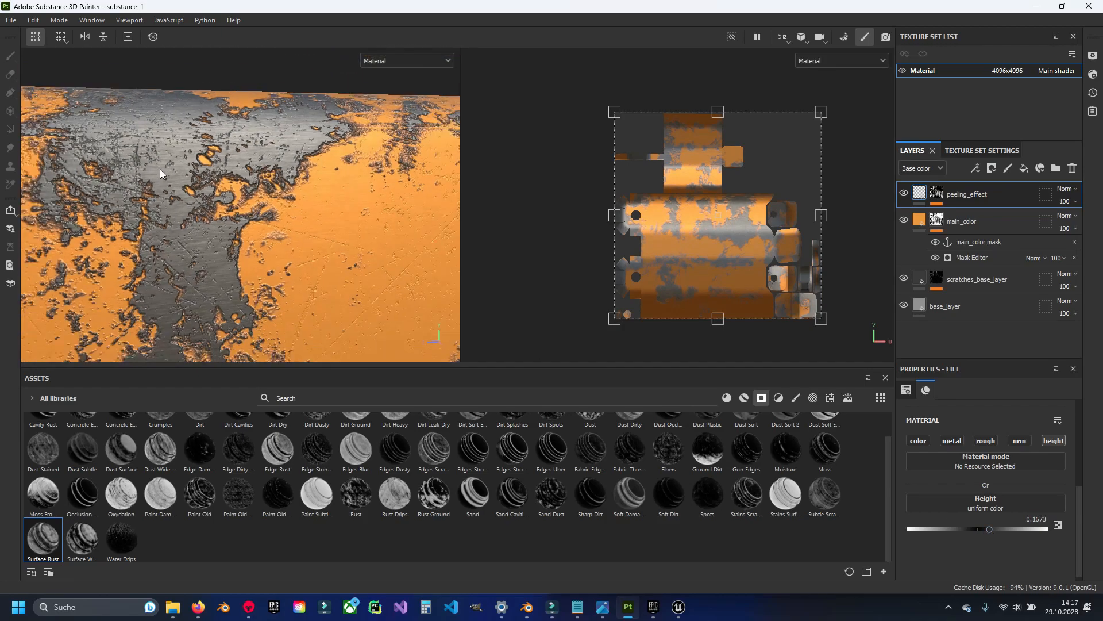
mouse_move(198, 164)
alt+mouse_down()
mouse_move(249, 262)
mouse_move(260, 314)
mouse_move(240, 237)
mouse_move(246, 256)
alt+mouse_up()
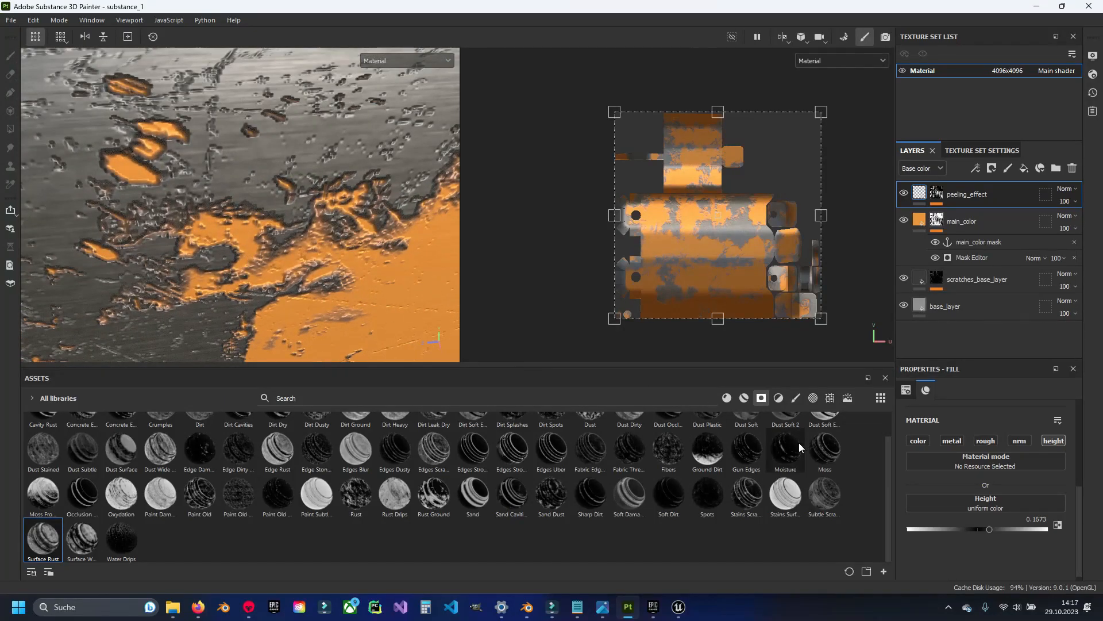
drag(985, 530, 980, 526)
mouse_move(219, 196)
alt+mouse_down()
mouse_move(187, 182)
mouse_move(329, 224)
mouse_move(337, 205)
mouse_move(298, 121)
mouse_move(272, 133)
mouse_move(277, 216)
alt+mouse_up()
mouse_move(264, 160)
alt+mouse_down()
mouse_move(163, 212)
mouse_move(195, 218)
mouse_move(327, 168)
mouse_move(302, 198)
mouse_move(316, 173)
mouse_move(259, 204)
mouse_move(294, 226)
mouse_move(266, 239)
alt+mouse_up()
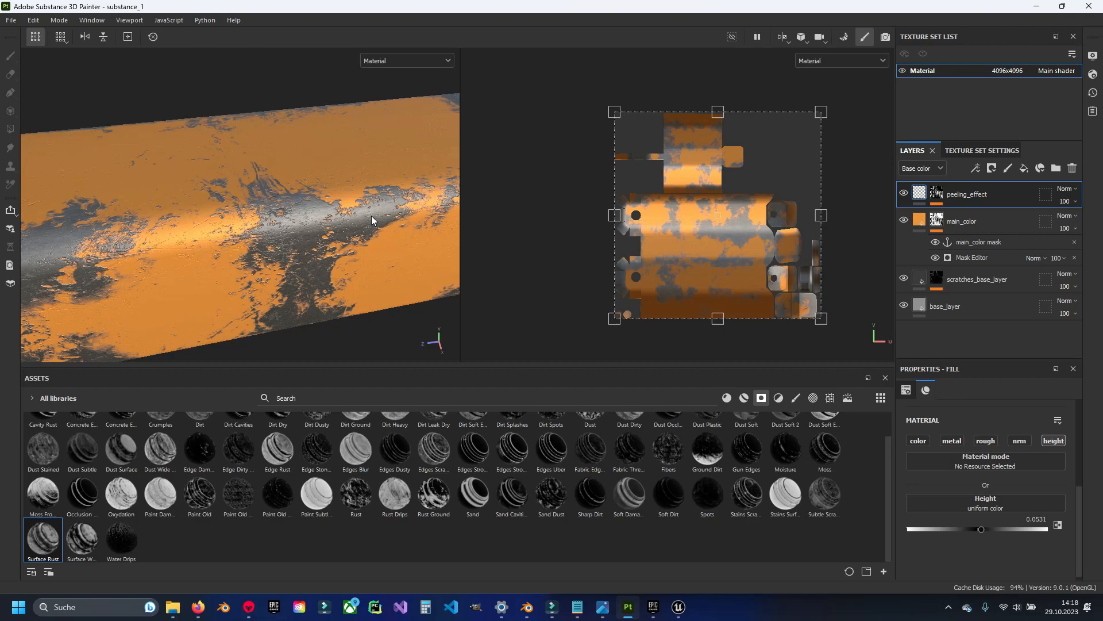
mouse_move(404, 201)
alt+mouse_down()
mouse_move(373, 195)
mouse_move(282, 282)
alt+mouse_up()
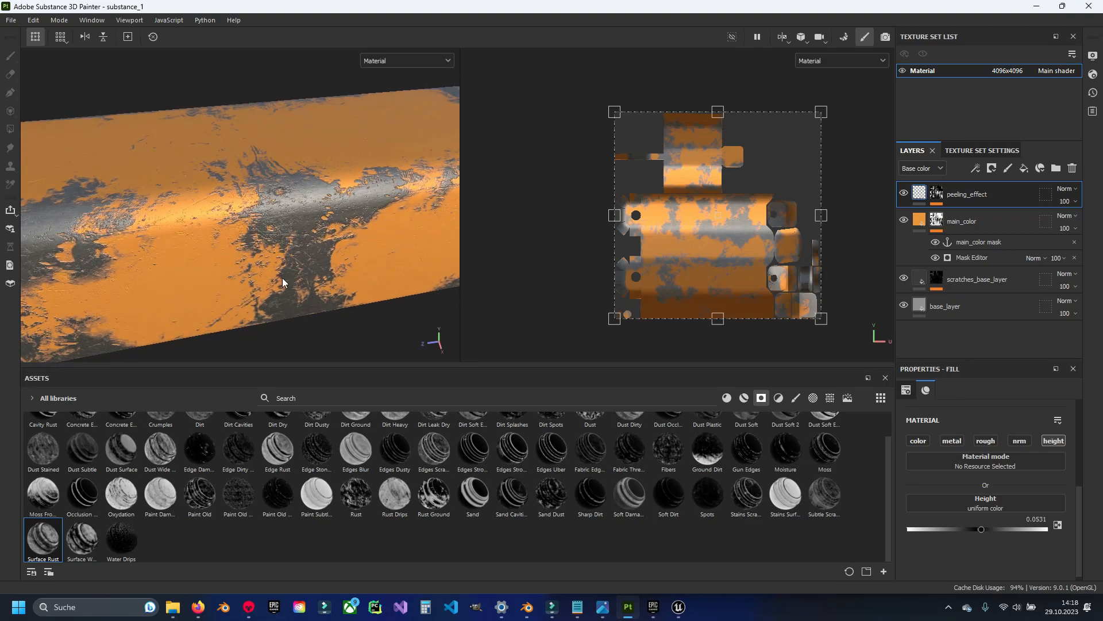
Add a fill layer above peeling_effect and name it color_variation.
click(1024, 168)
double_click(951, 196)
text(r)
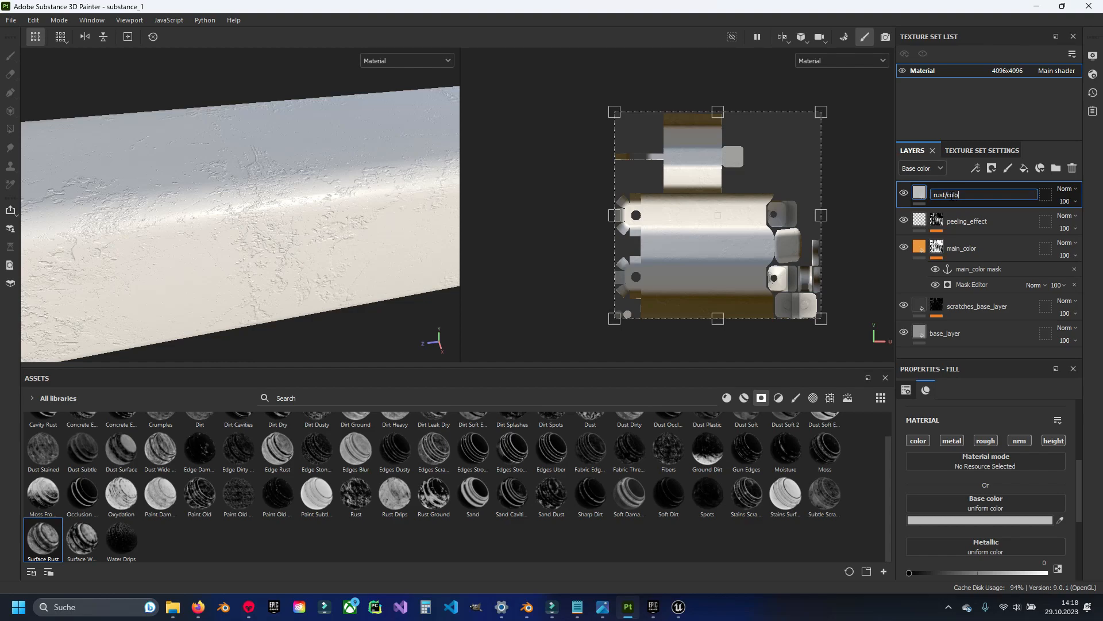
text(ust/col)
key(BackSpace)
key(BackSpace)
key(BackSpace)
key(BackSpace)
key(BackSpace)
key(BackSpace)
key(BackSpace)
key(BackSpace)
key(Return)
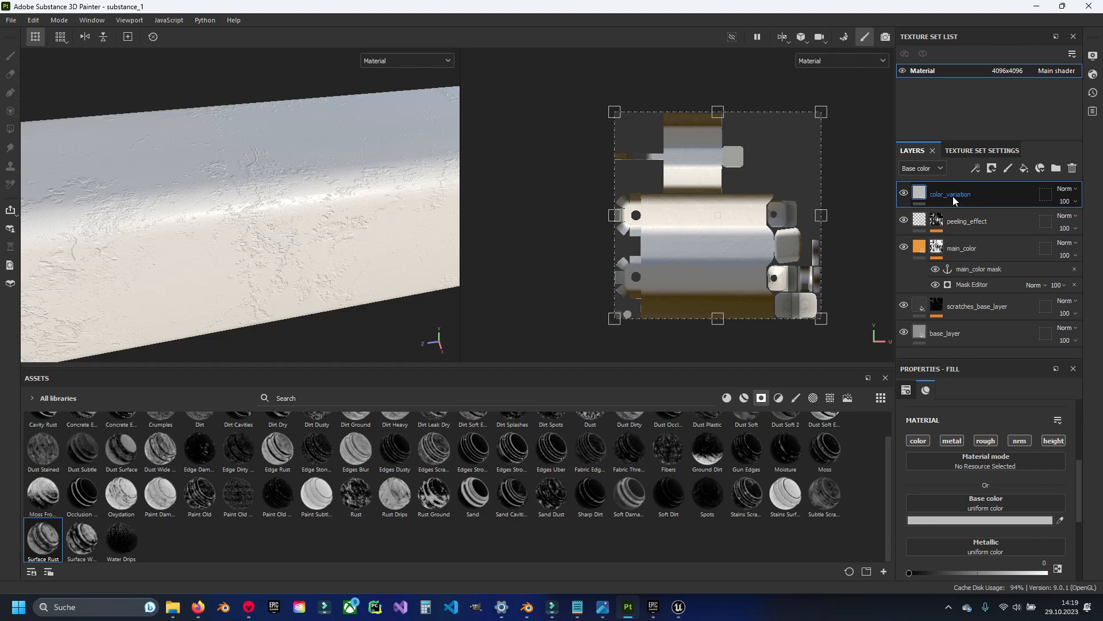
Move the color_variation layer directly below main_color and inspect the chipped areas up close.
drag(947, 194, 970, 286)
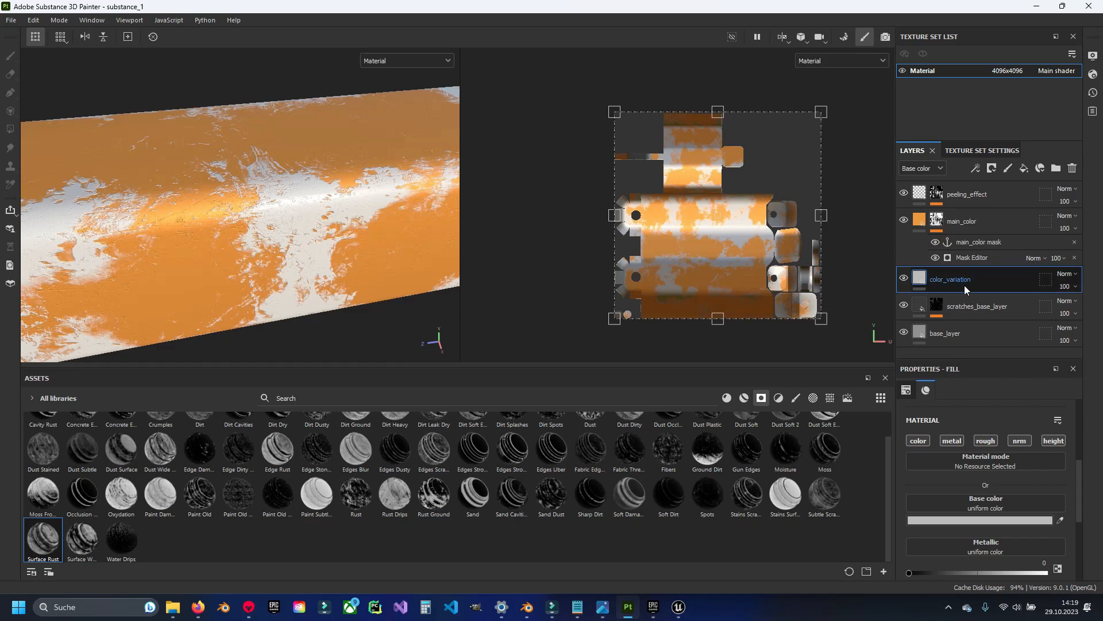
alt+drag(410, 236, 371, 223)
scroll(337, 221, up, 1)
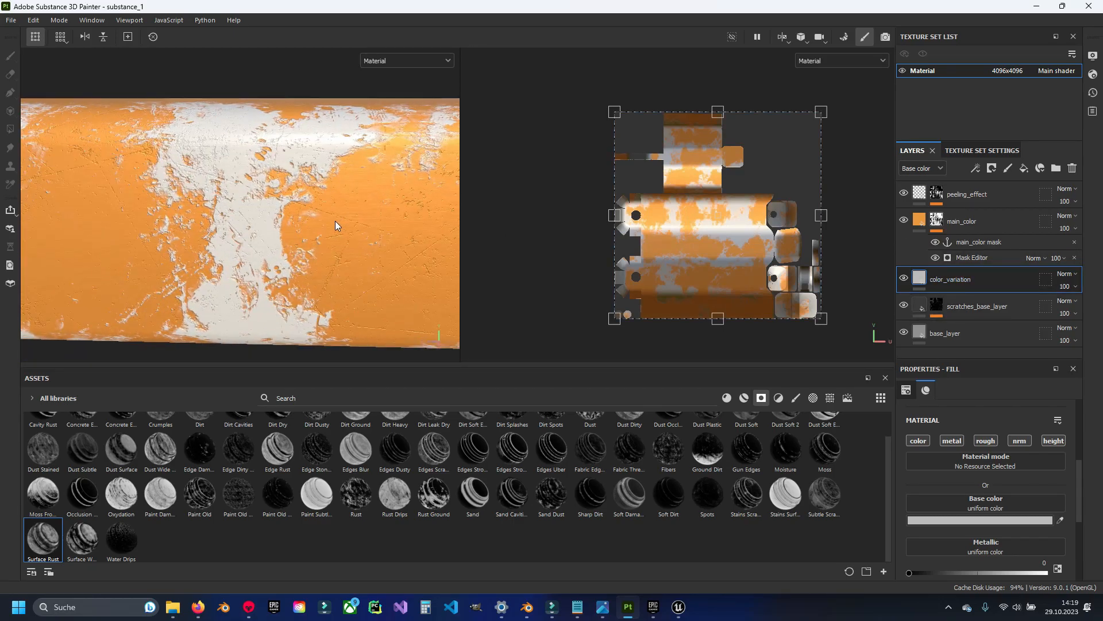
scroll(250, 229, up, 3)
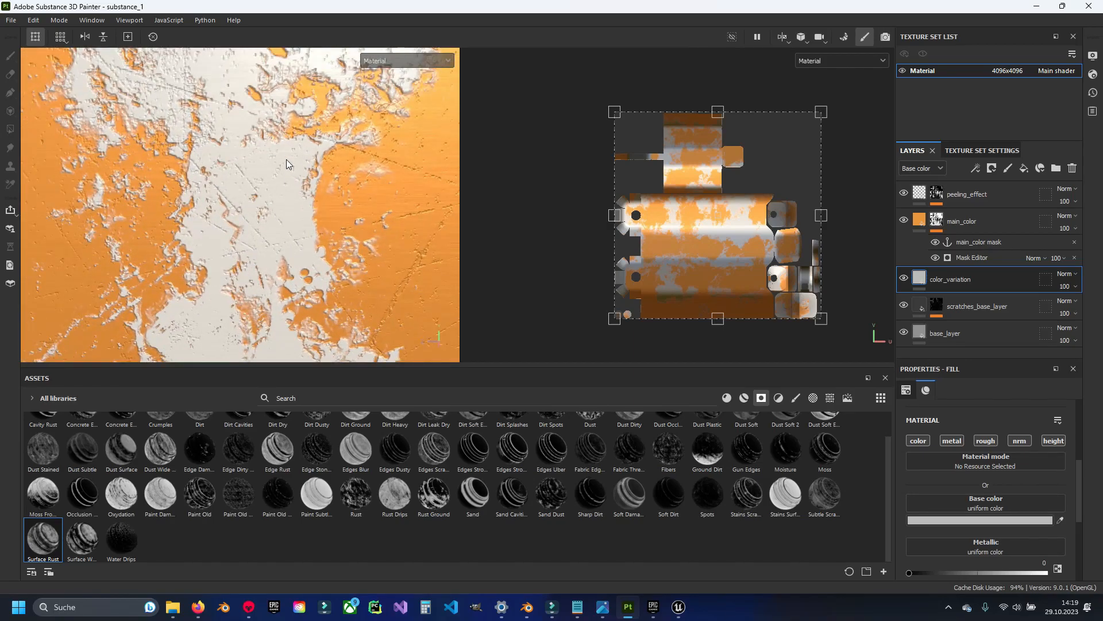
alt+drag(260, 245, 282, 200)
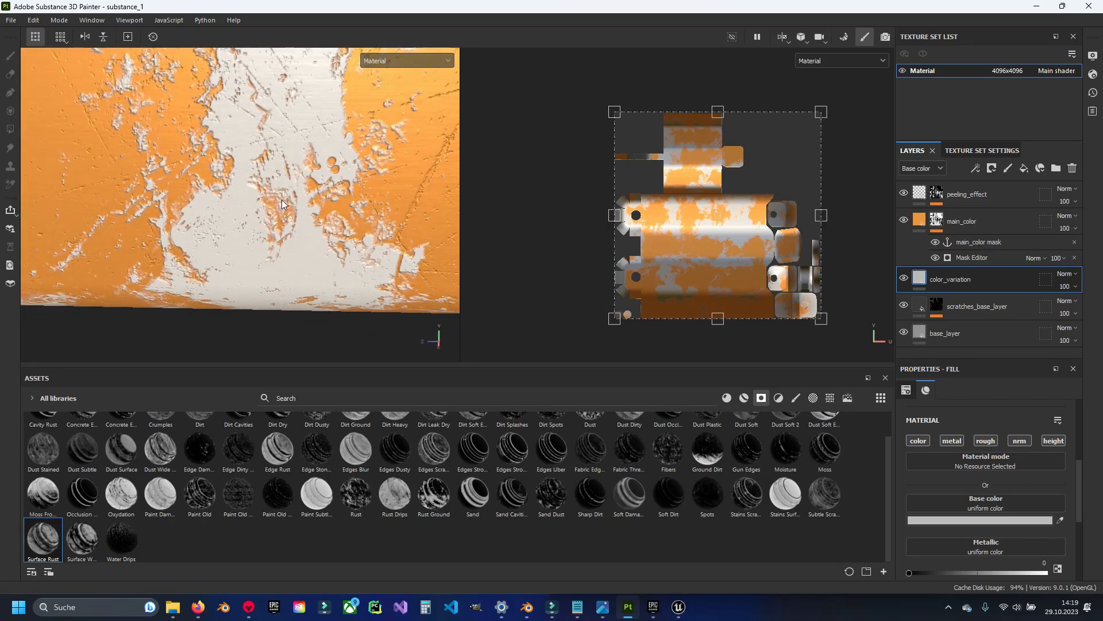
alt+drag(201, 134, 283, 219)
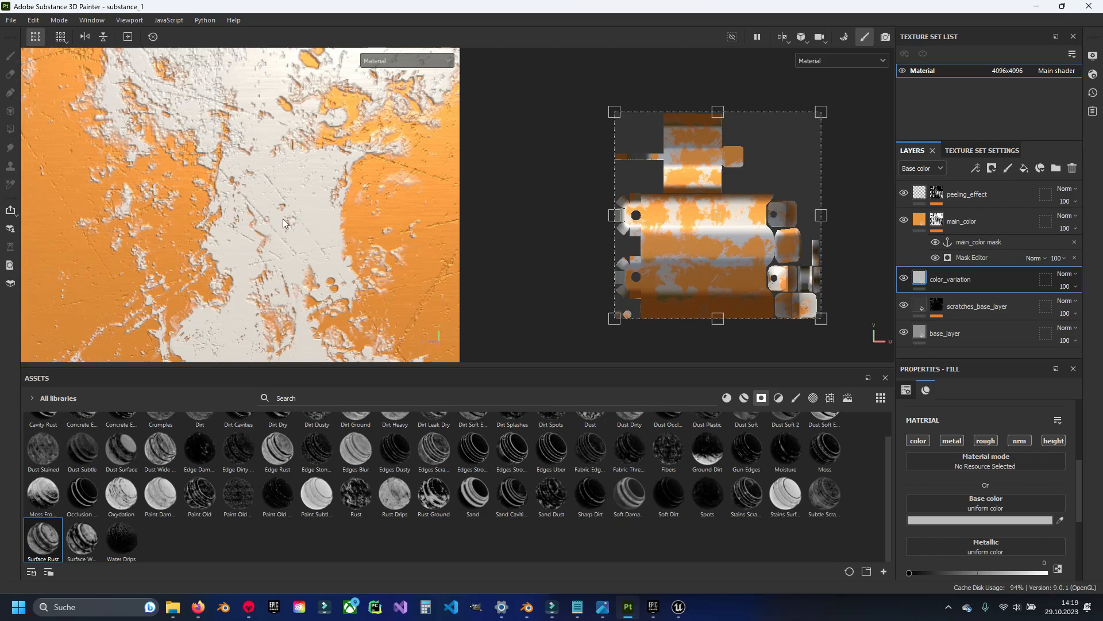
Copy the hex code of the main_color layer's base color.
click(960, 521)
click(504, 248)
click(921, 224)
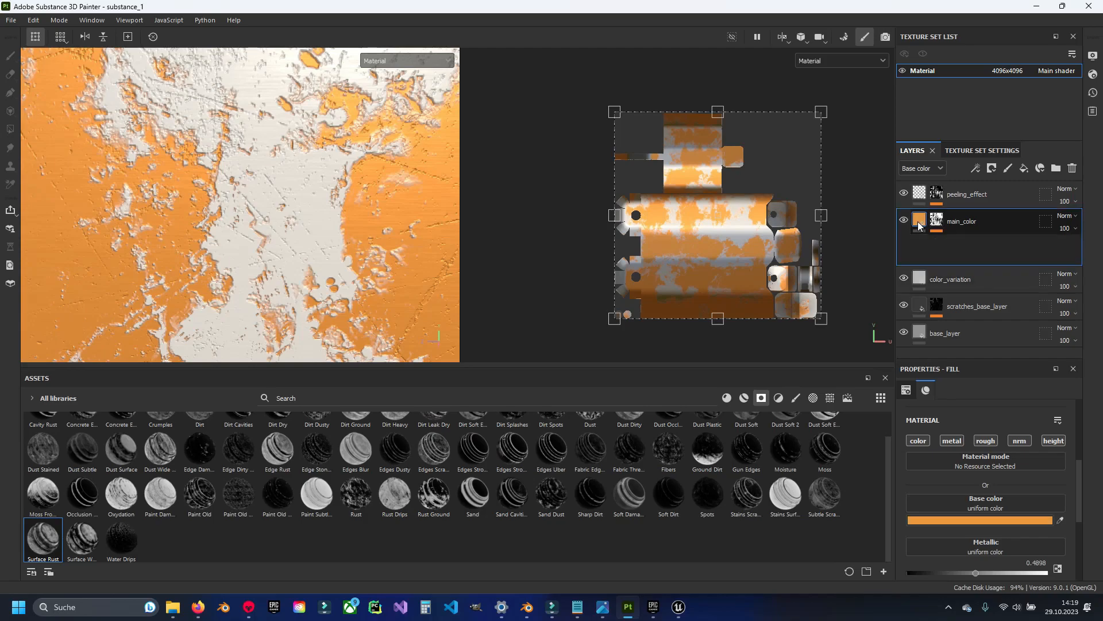
click(1020, 519)
double_click(463, 422)
key(ctrl+c)
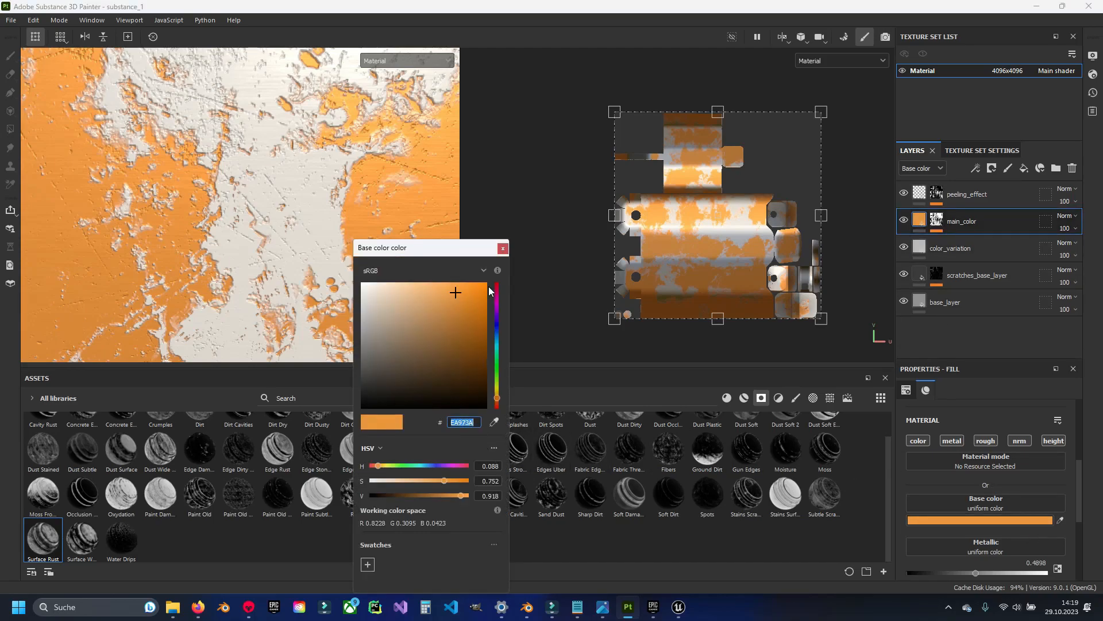
click(503, 248)
Set the base color of the color_variation layer to the copied hex value EA973A.
click(922, 253)
click(984, 517)
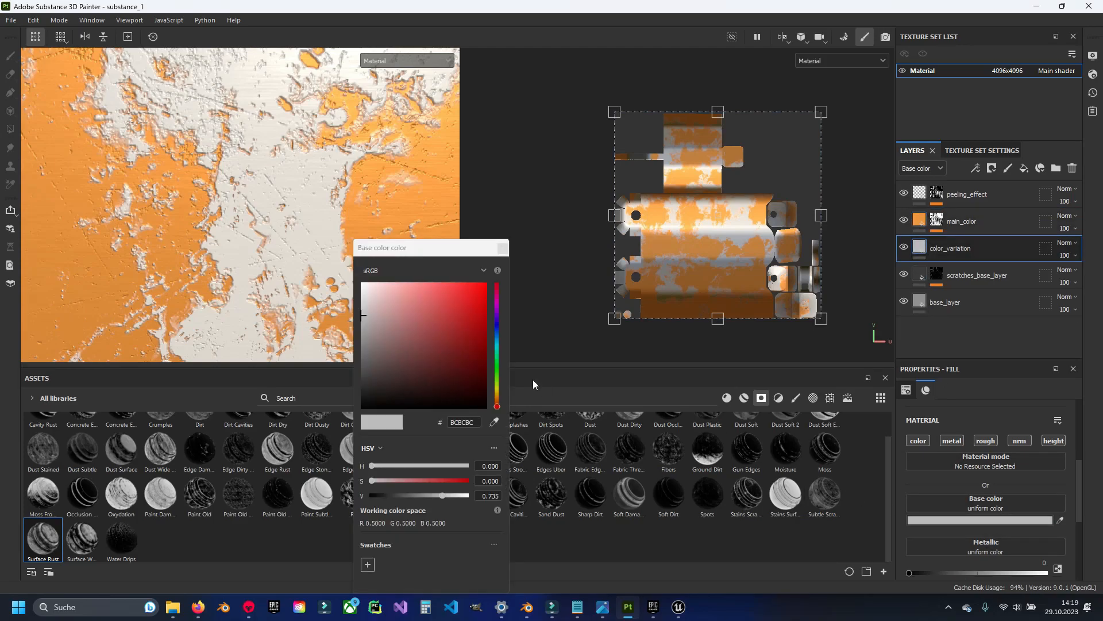
double_click(471, 422)
key(ctrl+v)
click(503, 248)
alt+drag(345, 230, 295, 263)
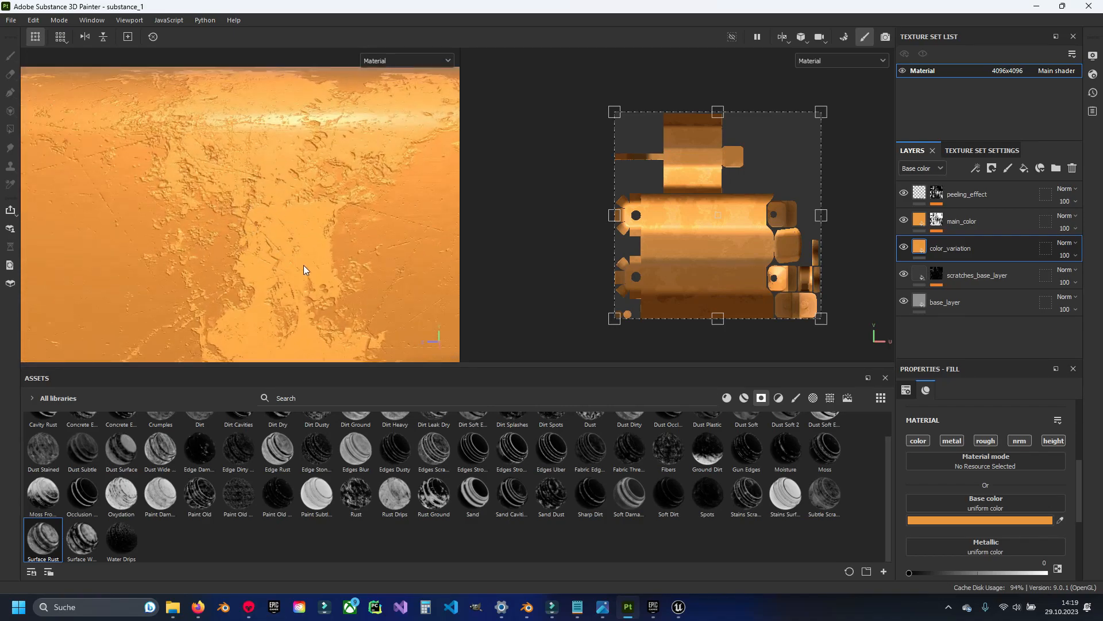
Shift the hue of the color_variation layer's base color slightly toward yellow.
click(980, 520)
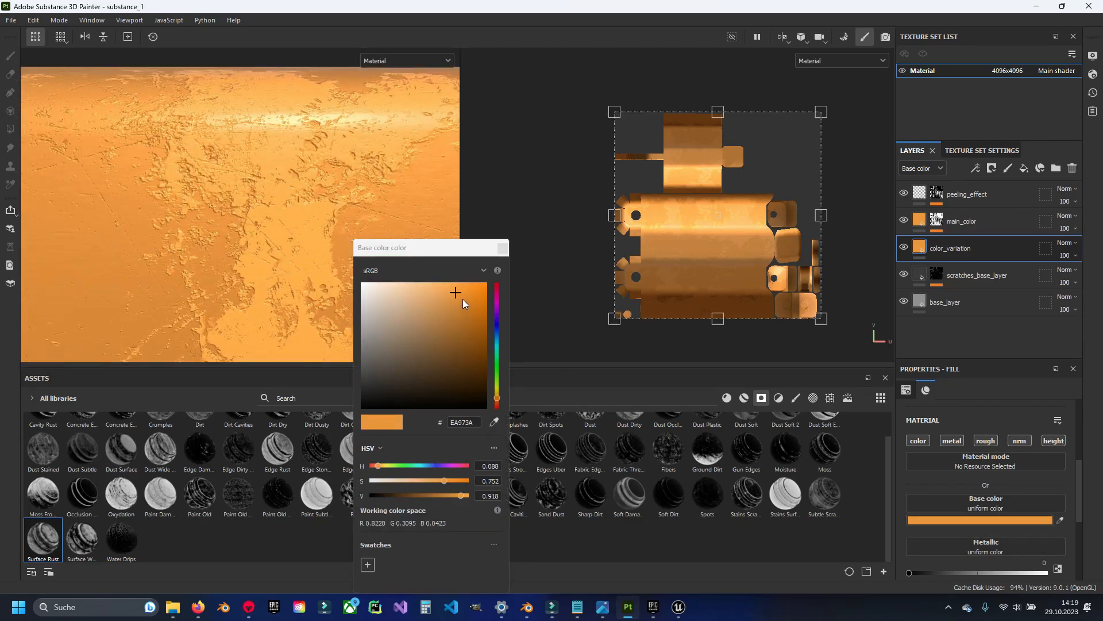
click(498, 402)
click(498, 402)
click(497, 395)
click(503, 248)
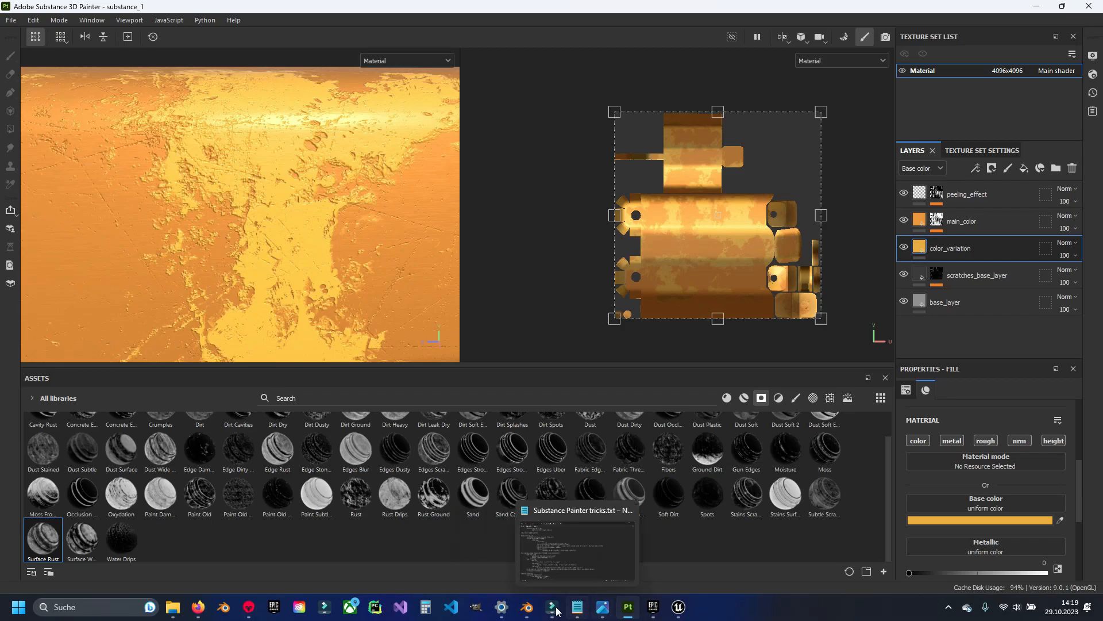
Compare the beam's paint with the reference photo 1697610695293.jpg of chipped orange metal, viewing the surface from several angles.
click(603, 607)
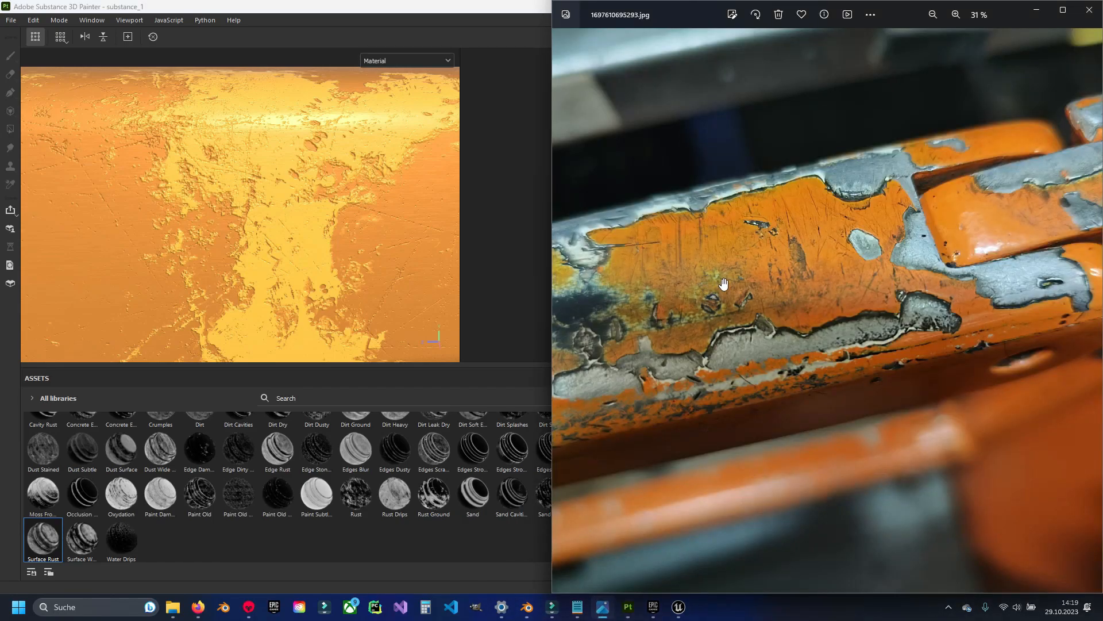
click(361, 2)
alt+drag(301, 212, 287, 293)
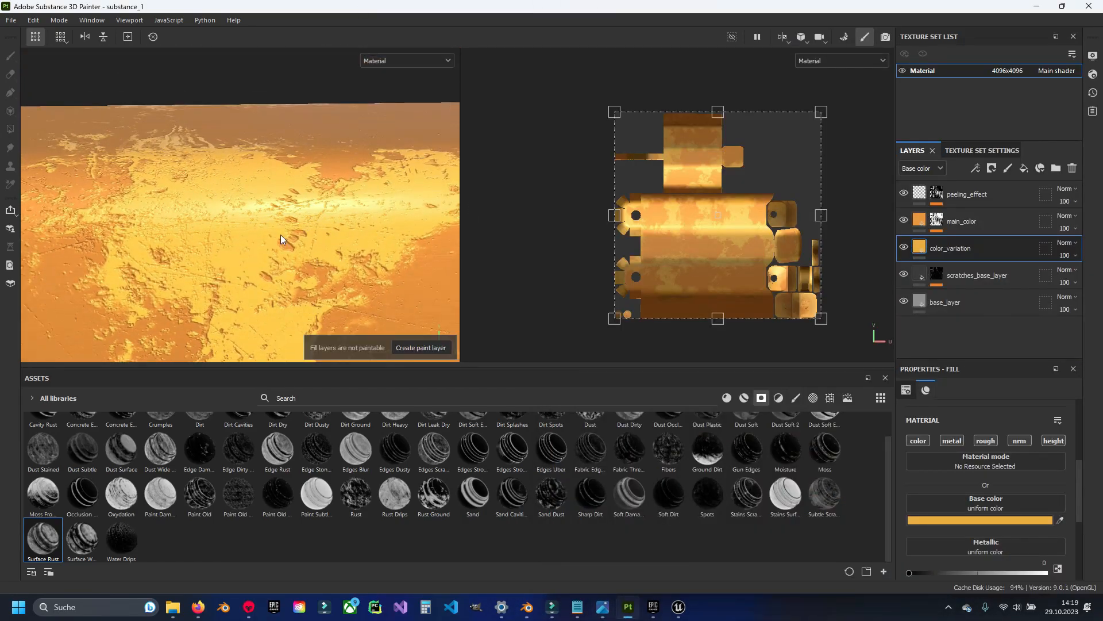
alt+drag(352, 183, 297, 257)
alt+drag(369, 293, 371, 261)
Add a black mask to the color_variation layer, place a fill in the mask and open the fill's grayscale resources.
right_click(949, 246)
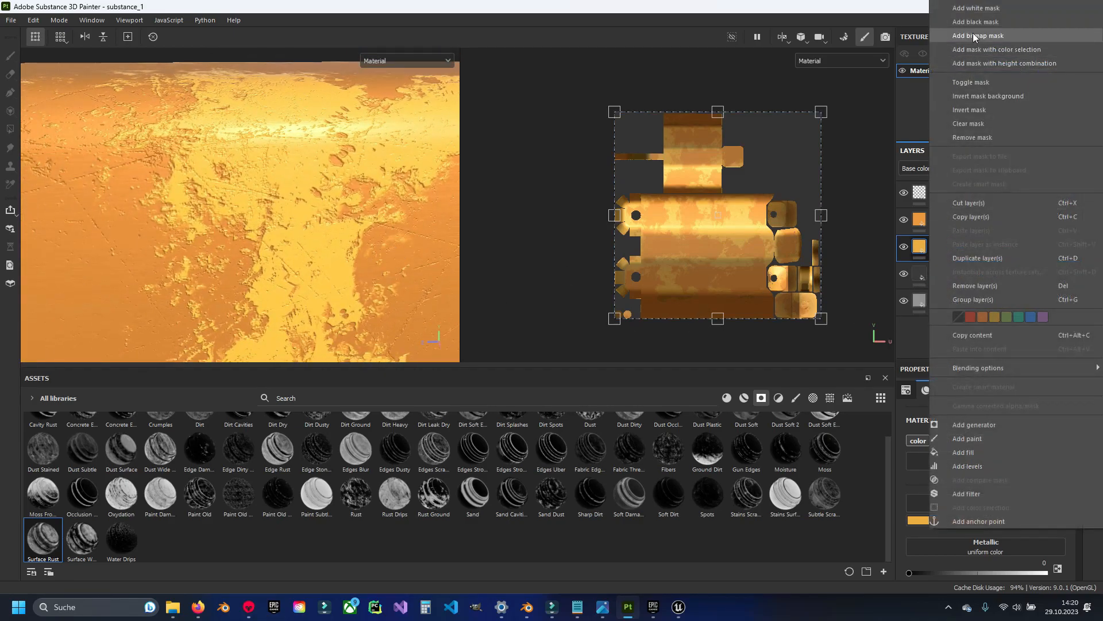
click(976, 29)
right_click(940, 249)
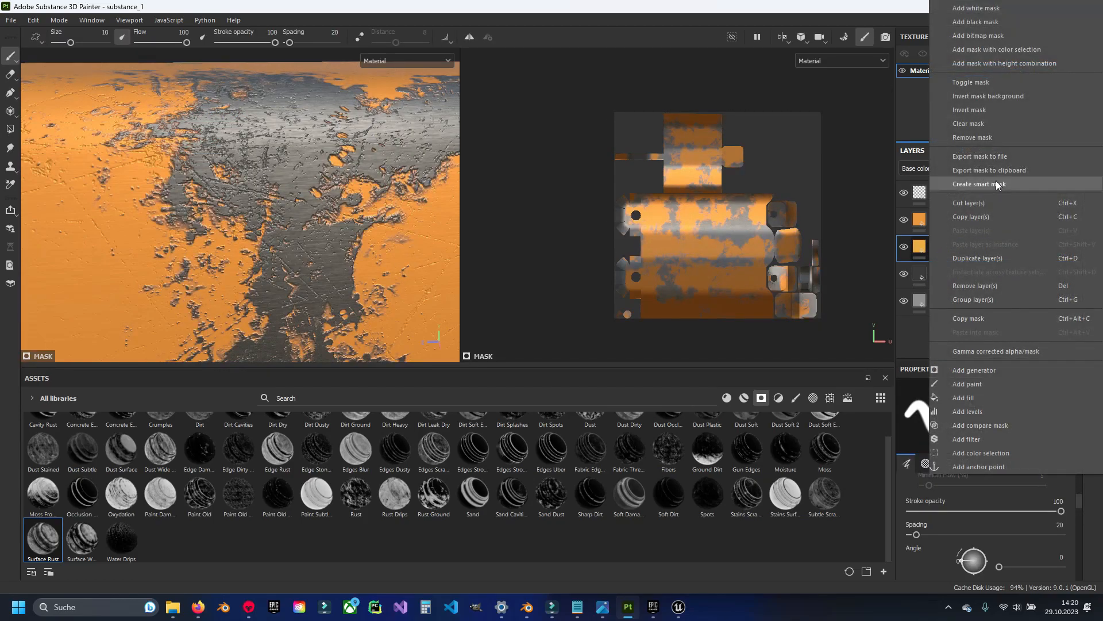
click(985, 401)
click(975, 448)
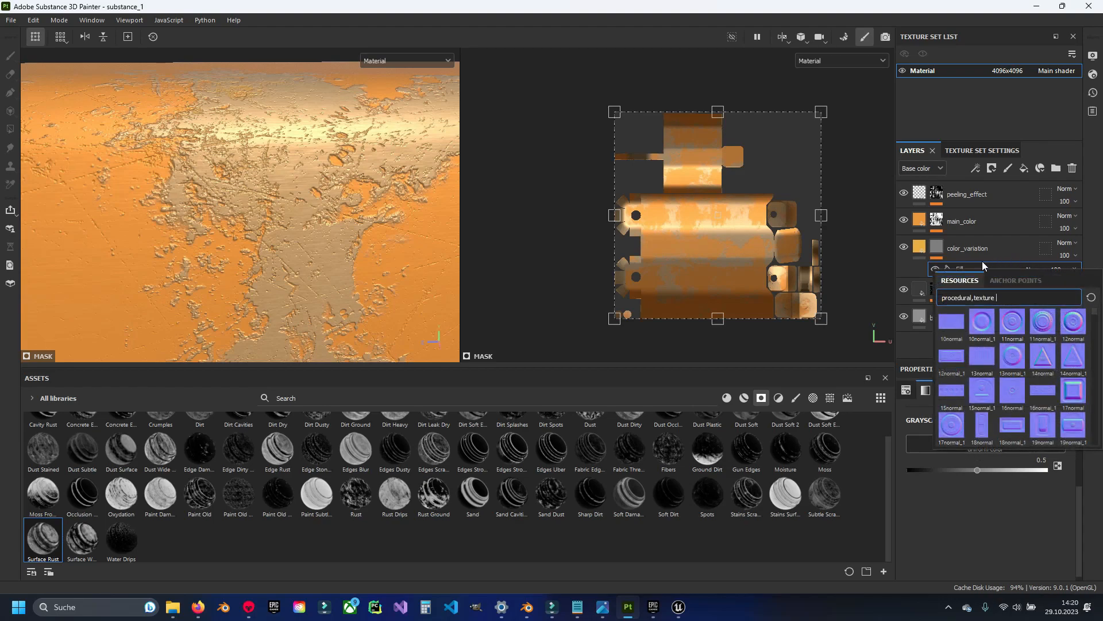
click(943, 533)
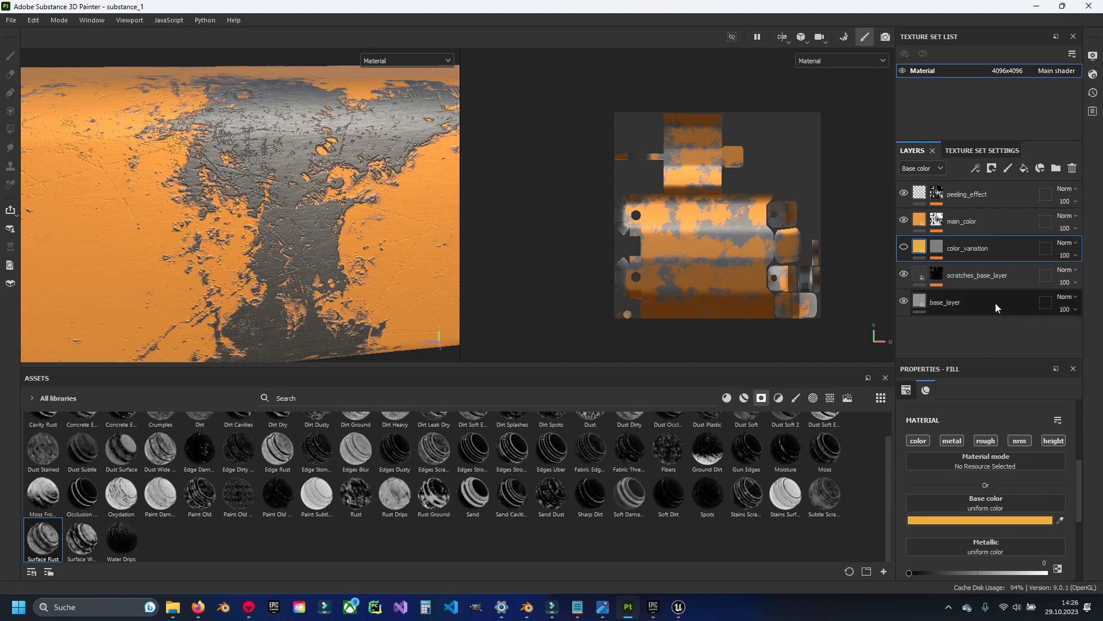
Duplicate the main_color layer and move the lower copy directly below color_variation.
click(957, 218)
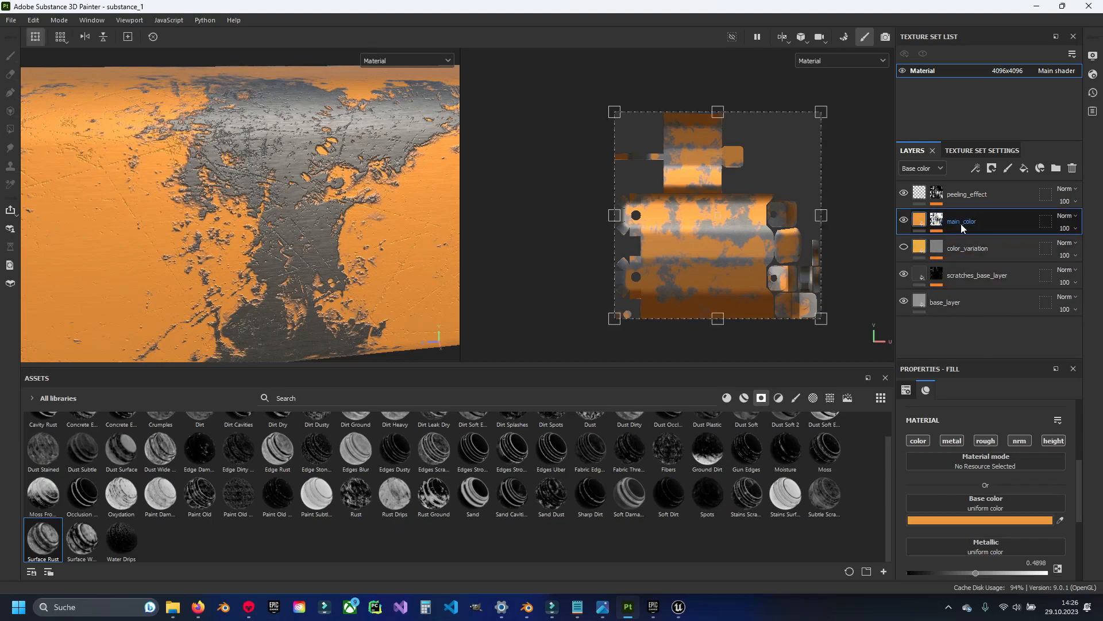
key(ctrl+d)
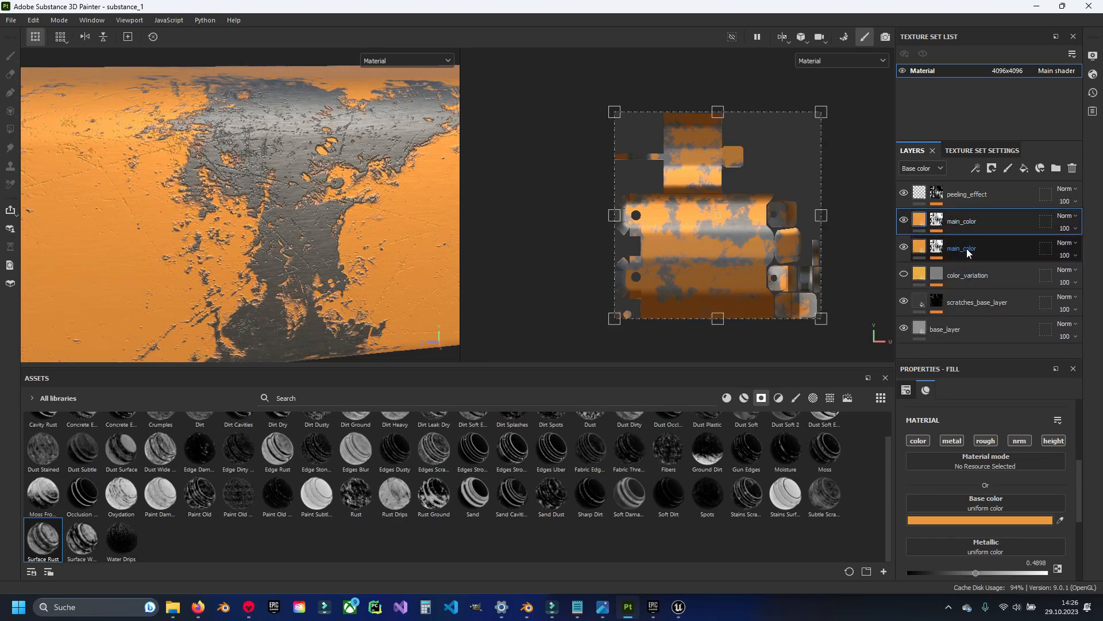
drag(959, 250, 965, 282)
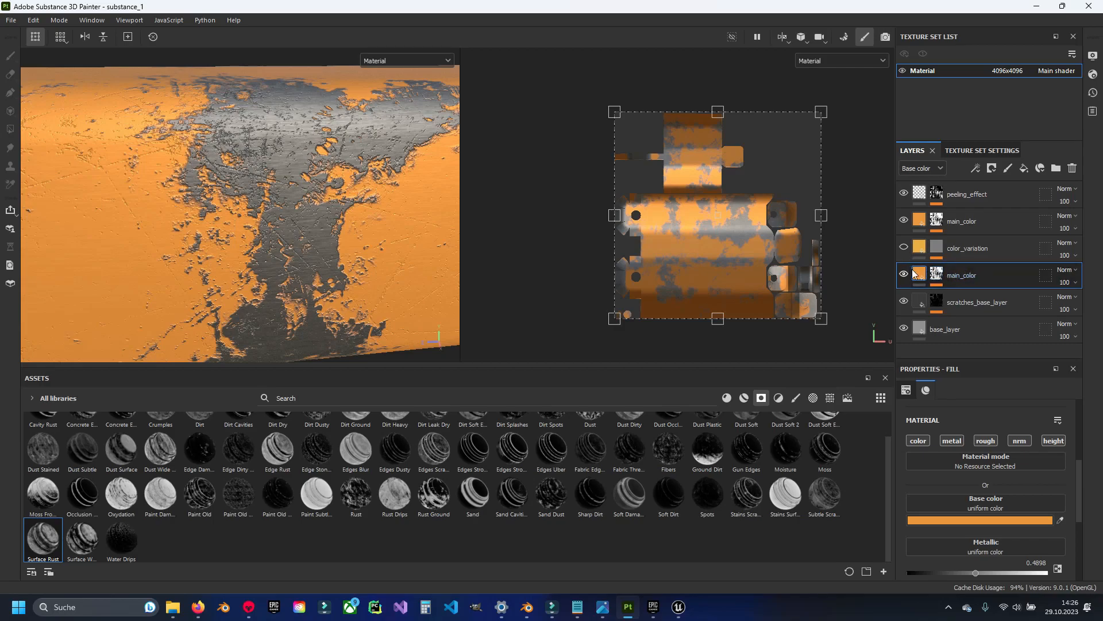
Rename the duplicated main_color layer below color_variation as paint.
mouse_move(924, 280)
double_click(968, 276)
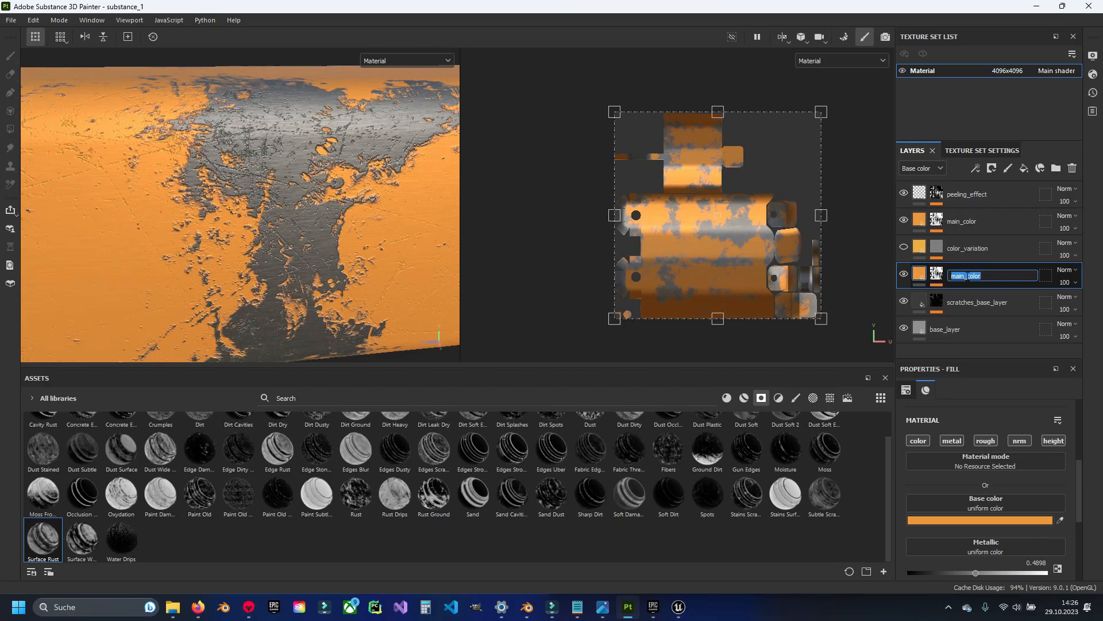
text(paint)
key(Return)
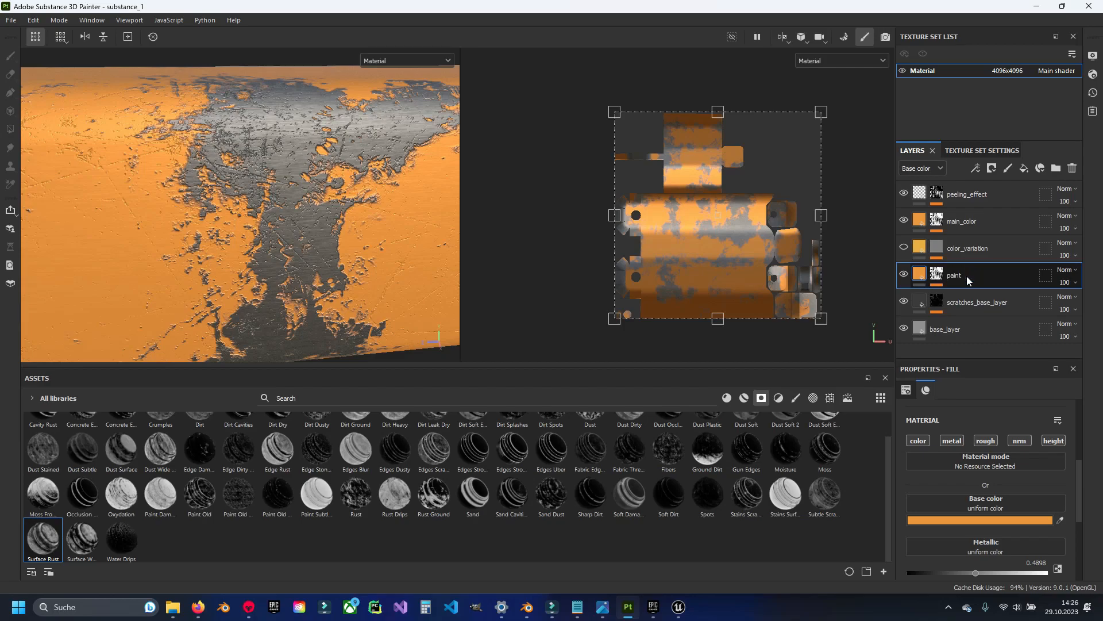
Delete the main_color mask anchor point from the paint layer's mask.
click(935, 273)
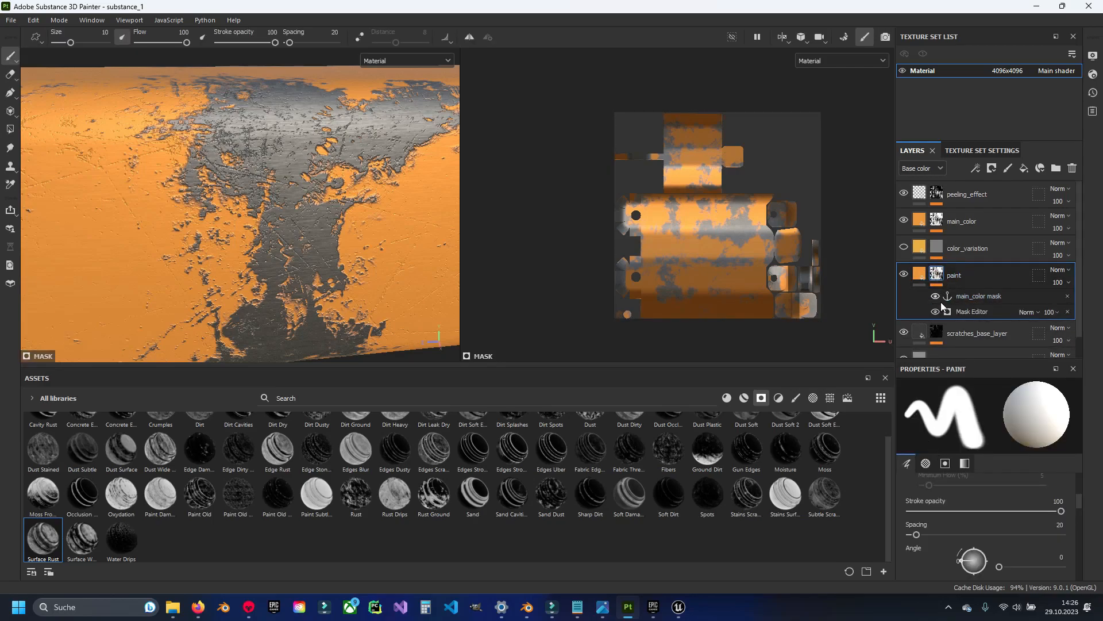
click(971, 297)
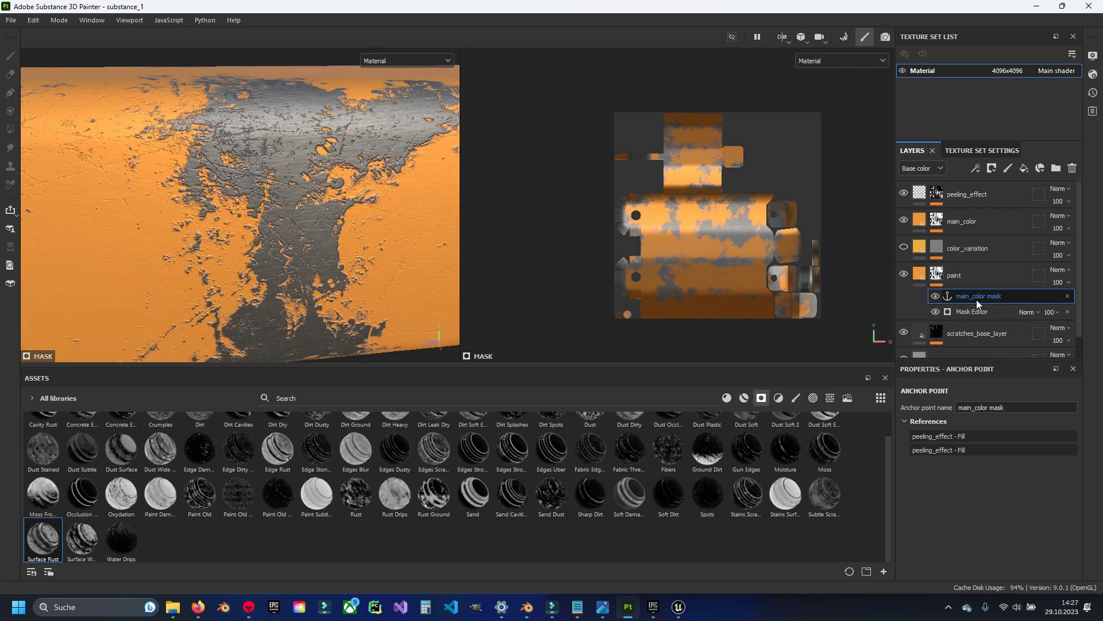
click(1068, 296)
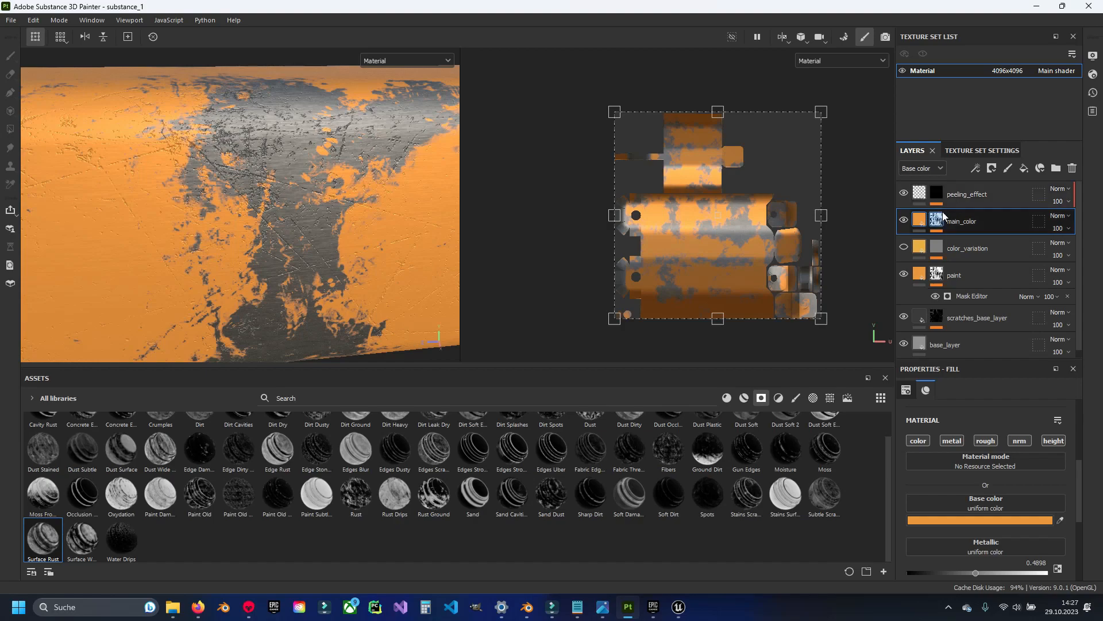
Relink both broken fills in the peeling_effect mask to the main_color mask anchor point.
click(938, 195)
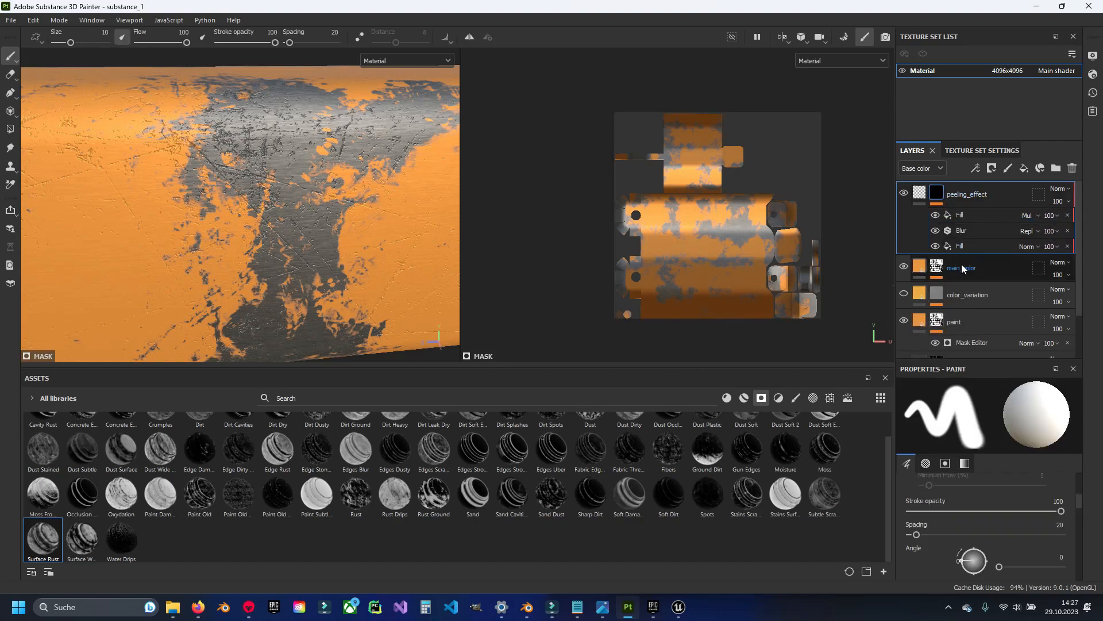
click(970, 215)
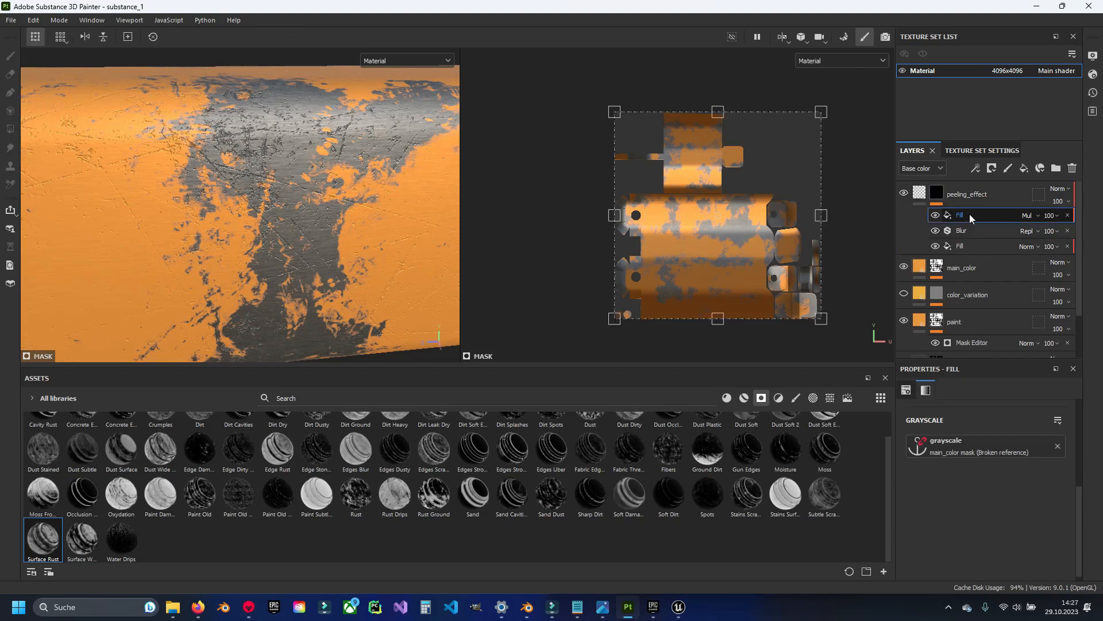
click(976, 450)
click(983, 295)
click(966, 248)
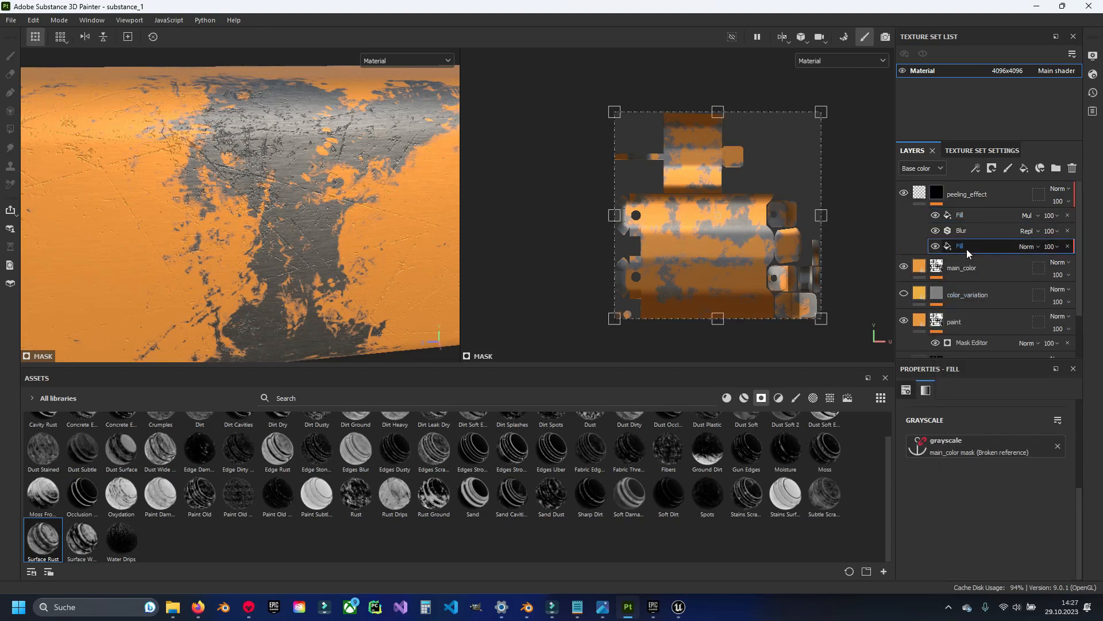
click(940, 446)
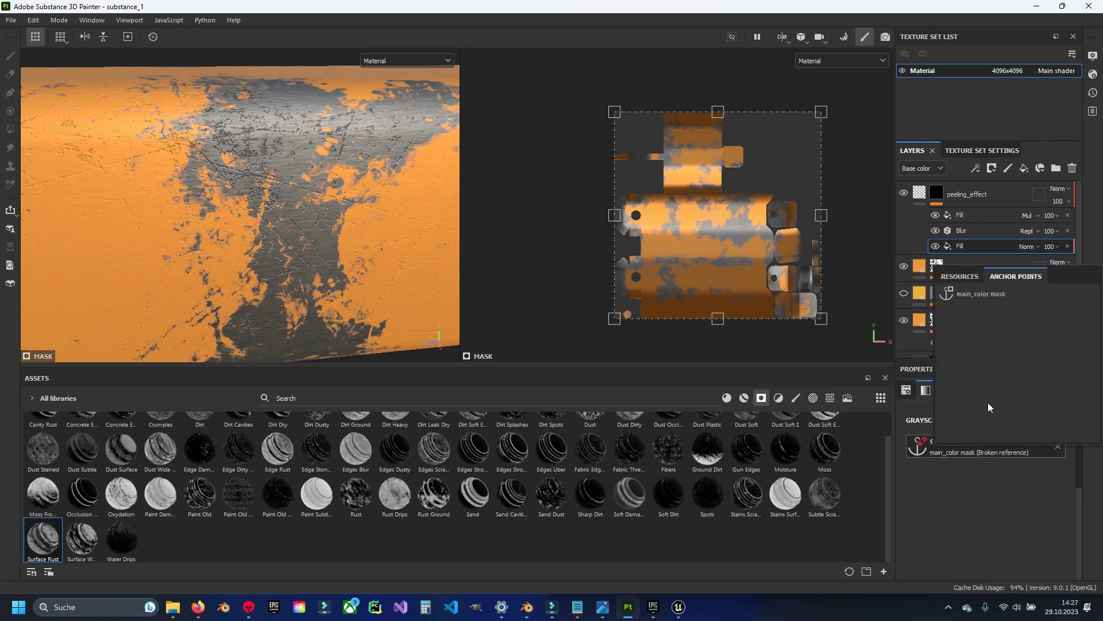
click(991, 291)
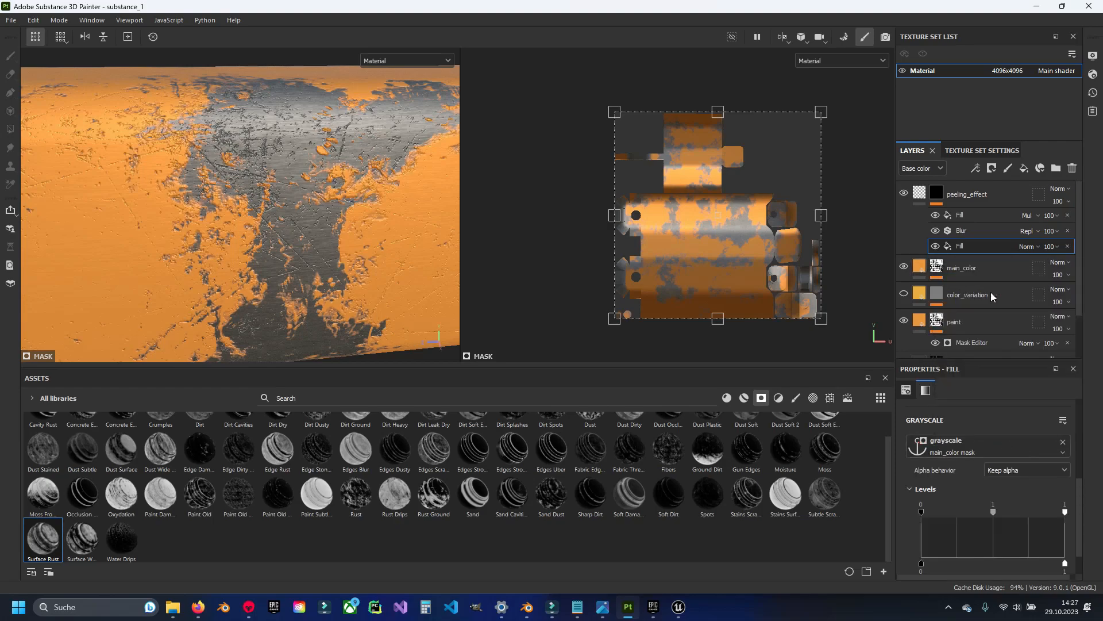
Disable the paint layer's material channels, including color, metal and rough.
click(920, 194)
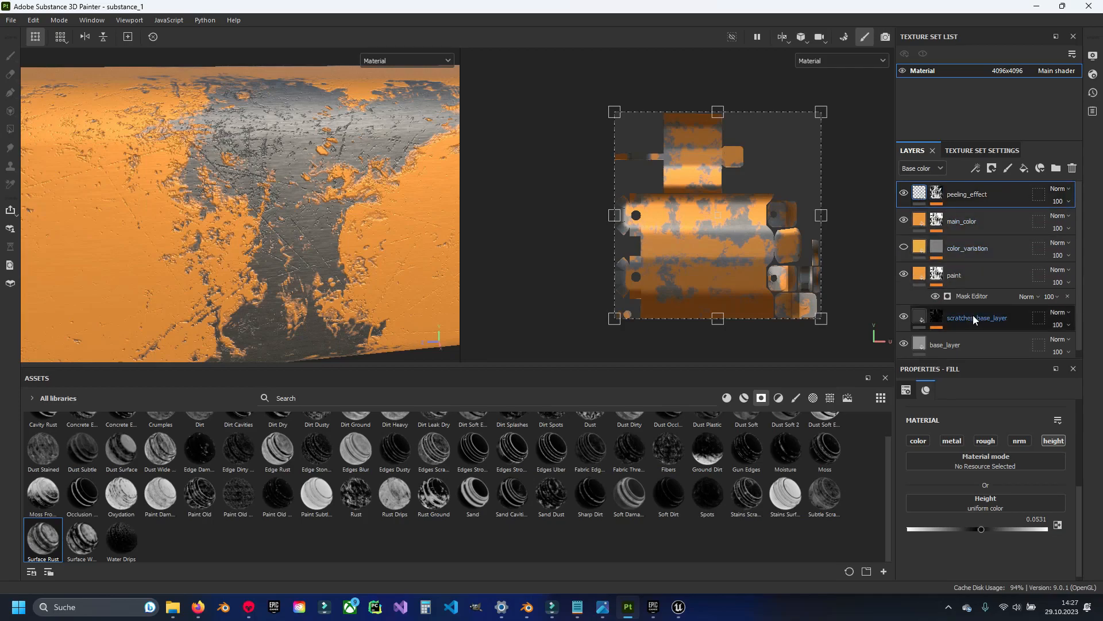
scroll(947, 275, down, 1)
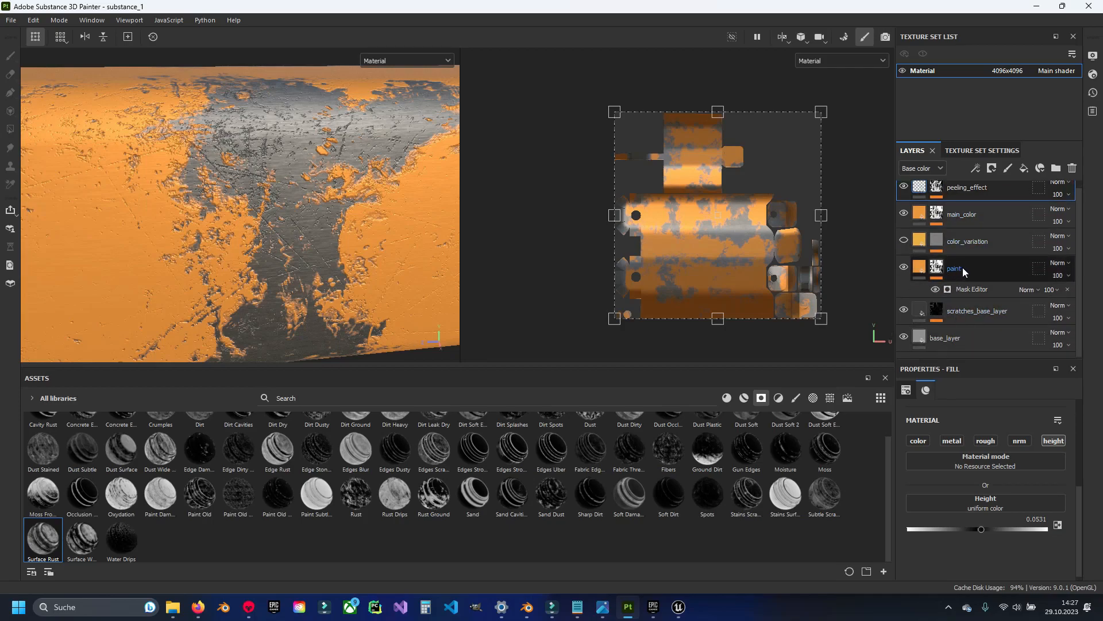
click(939, 266)
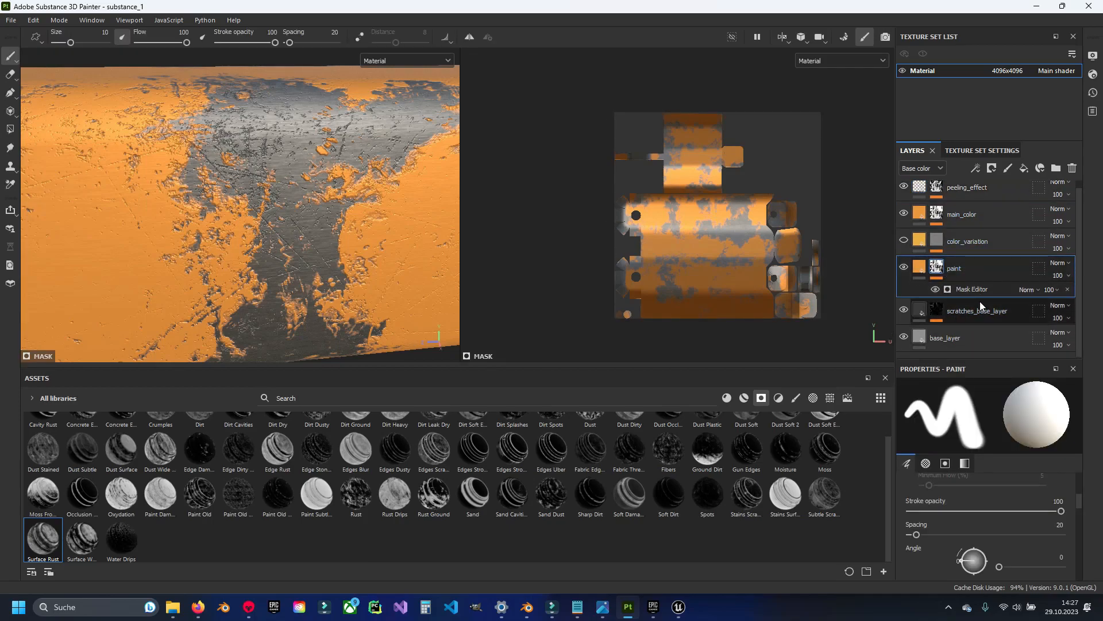
click(1068, 289)
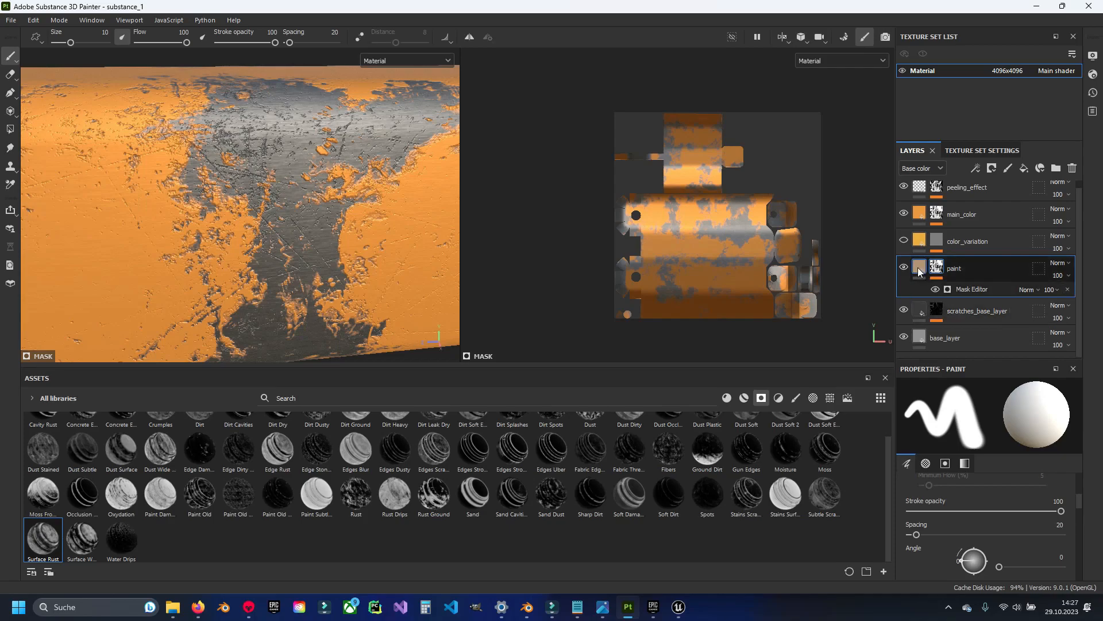
click(918, 267)
click(918, 441)
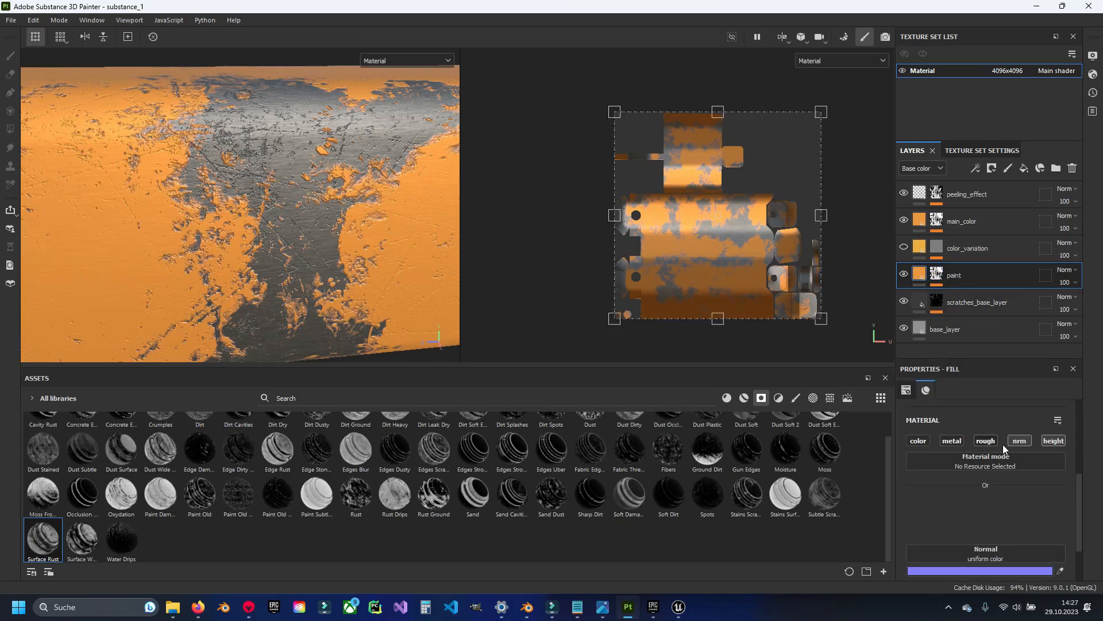
Add an anchor point to the paint layer's mask.
click(937, 276)
right_click(938, 276)
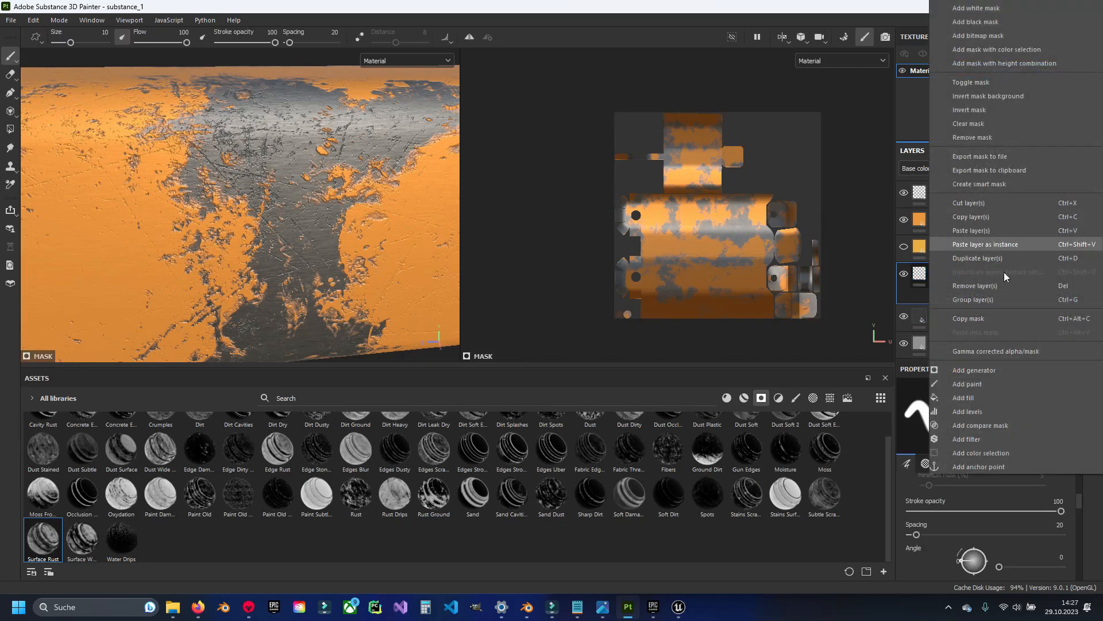
click(991, 468)
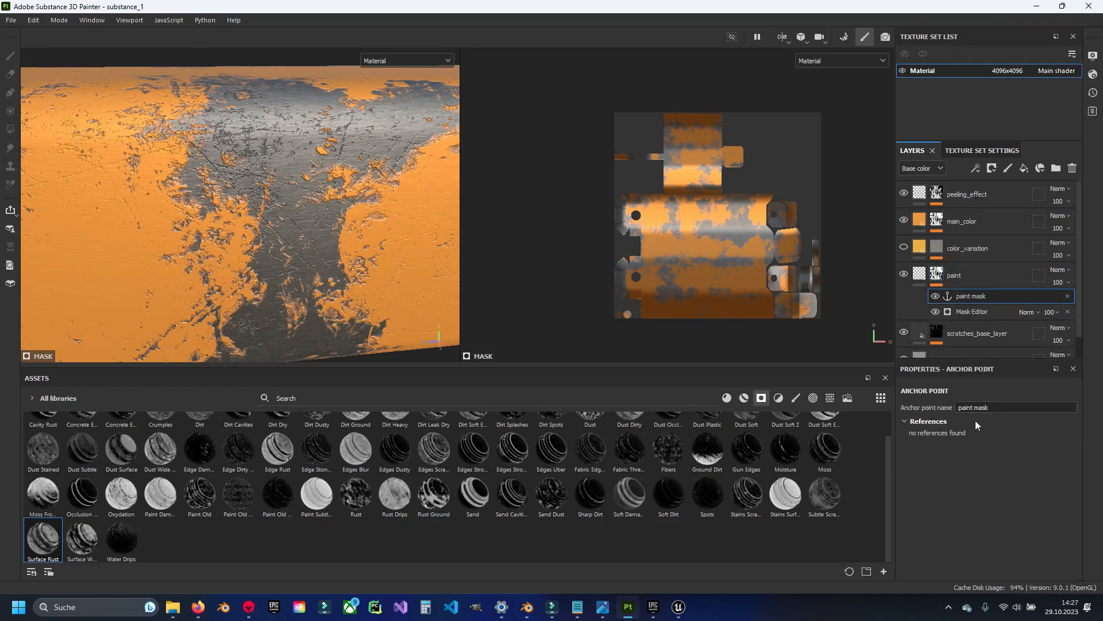
Show the color_variation layer and link its mask fill to the paint mask anchor point.
click(904, 247)
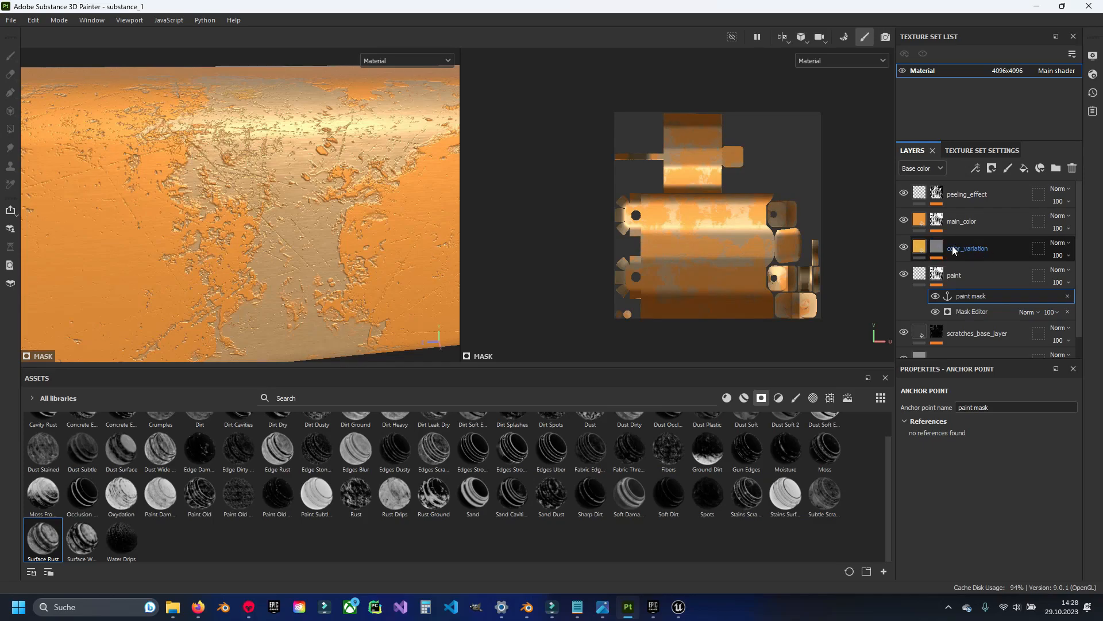
click(956, 246)
click(938, 247)
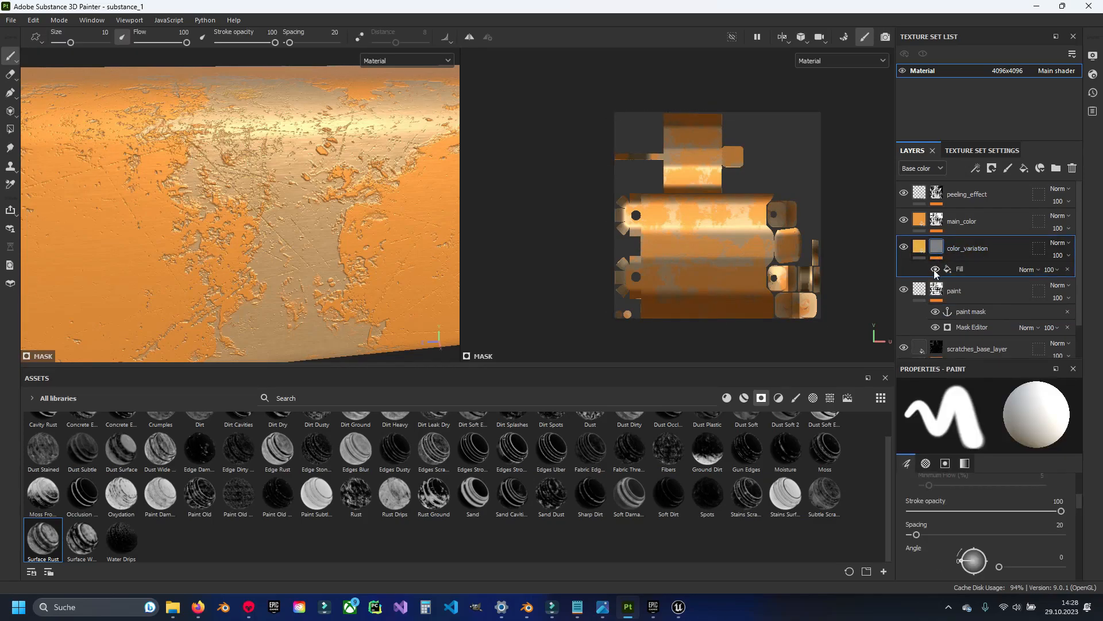
click(966, 270)
click(979, 447)
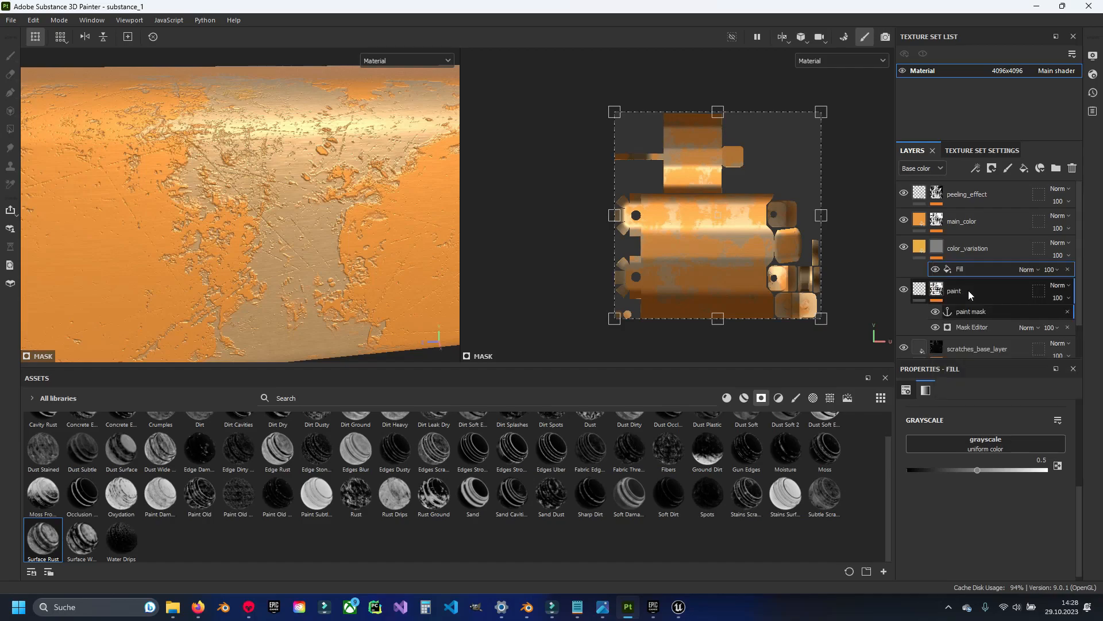
click(968, 291)
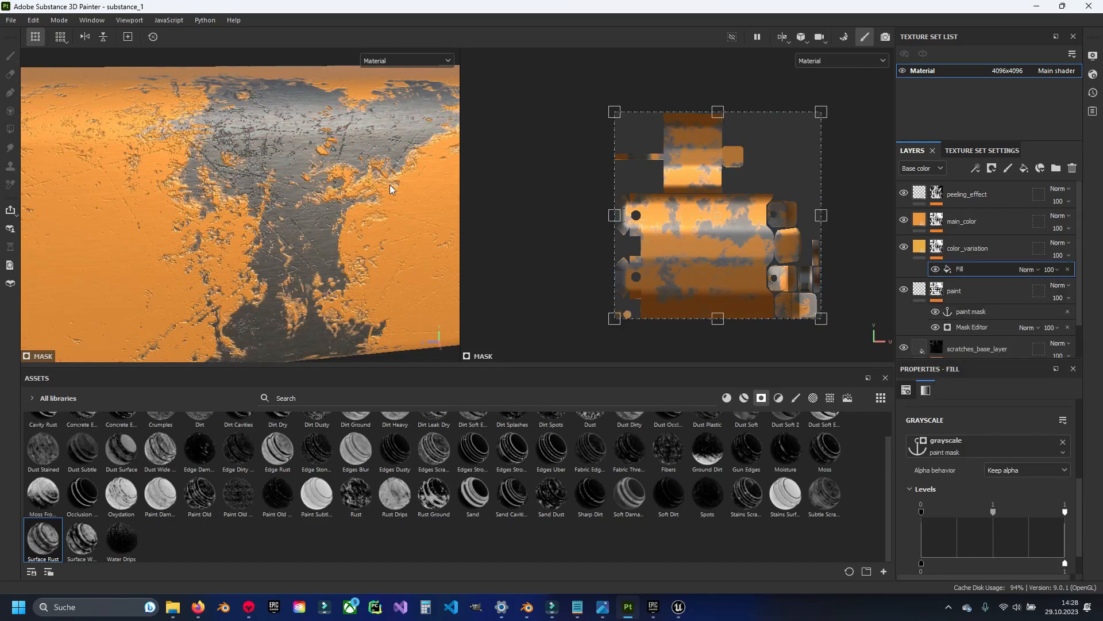
Examine the chipped paint edges up close, toggling the color_variation mask fill off and back on for comparison.
scroll(256, 218, up, 5)
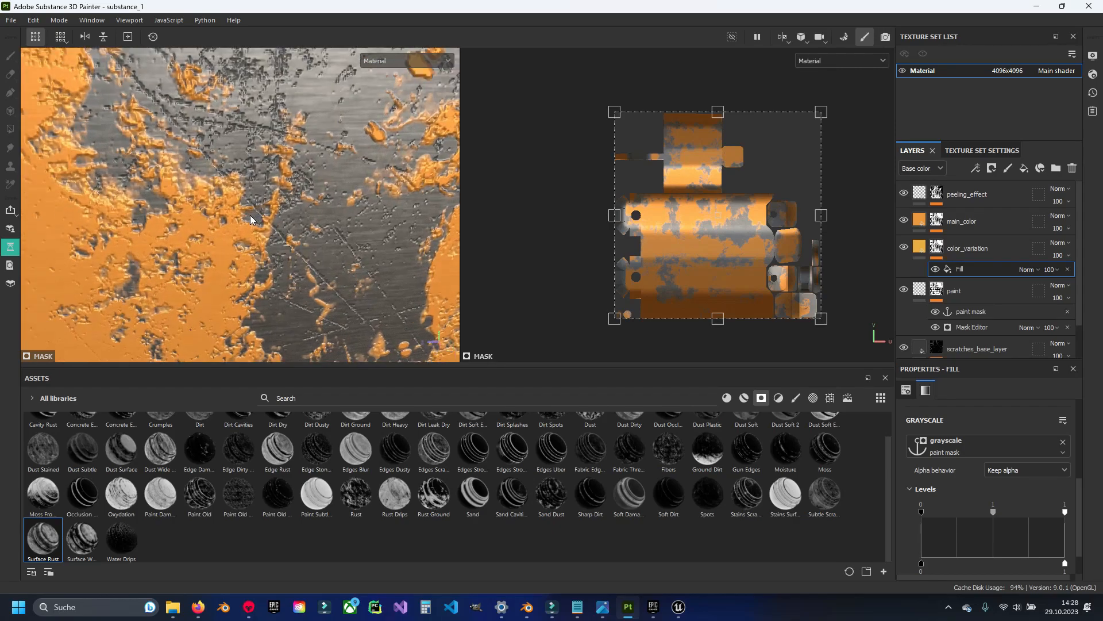
alt+middle_drag(286, 270, 231, 236)
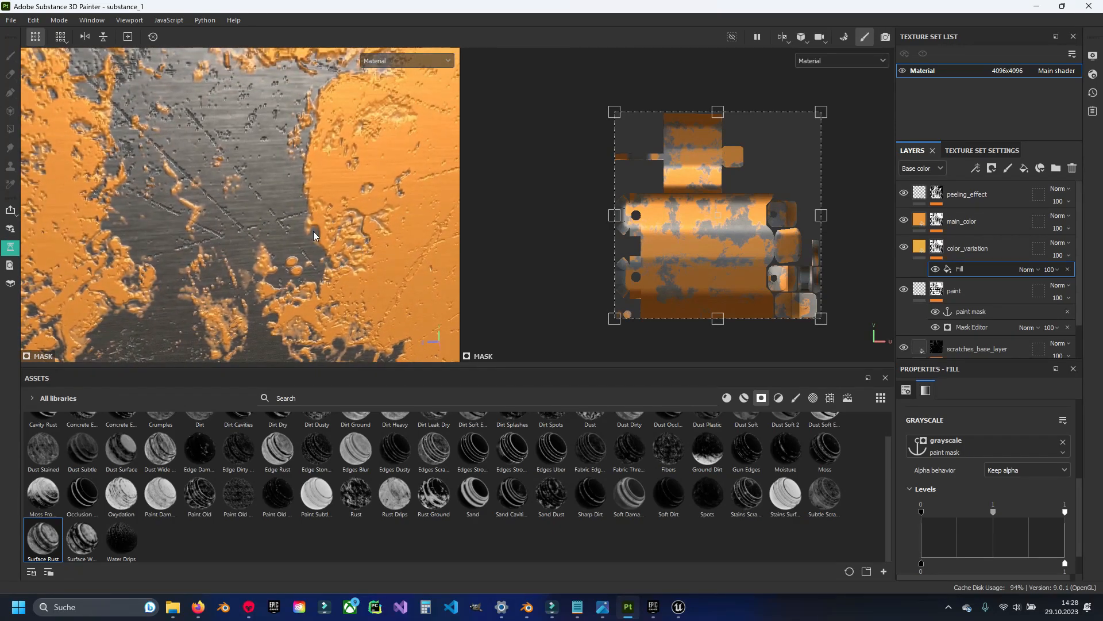
alt+drag(234, 217, 260, 206)
alt+drag(329, 147, 217, 196)
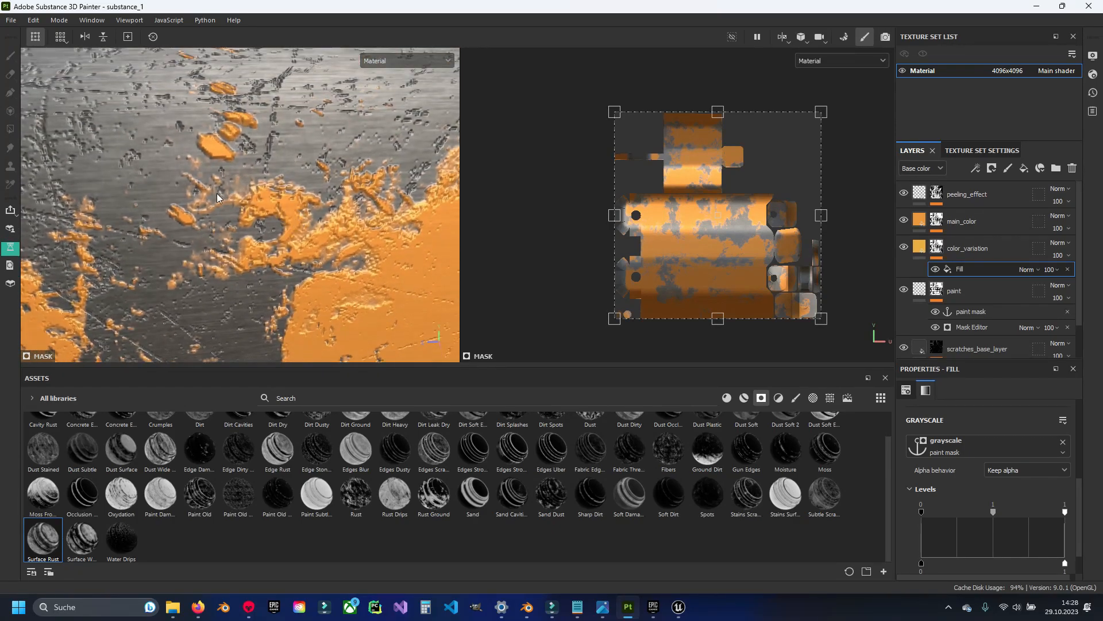
click(935, 270)
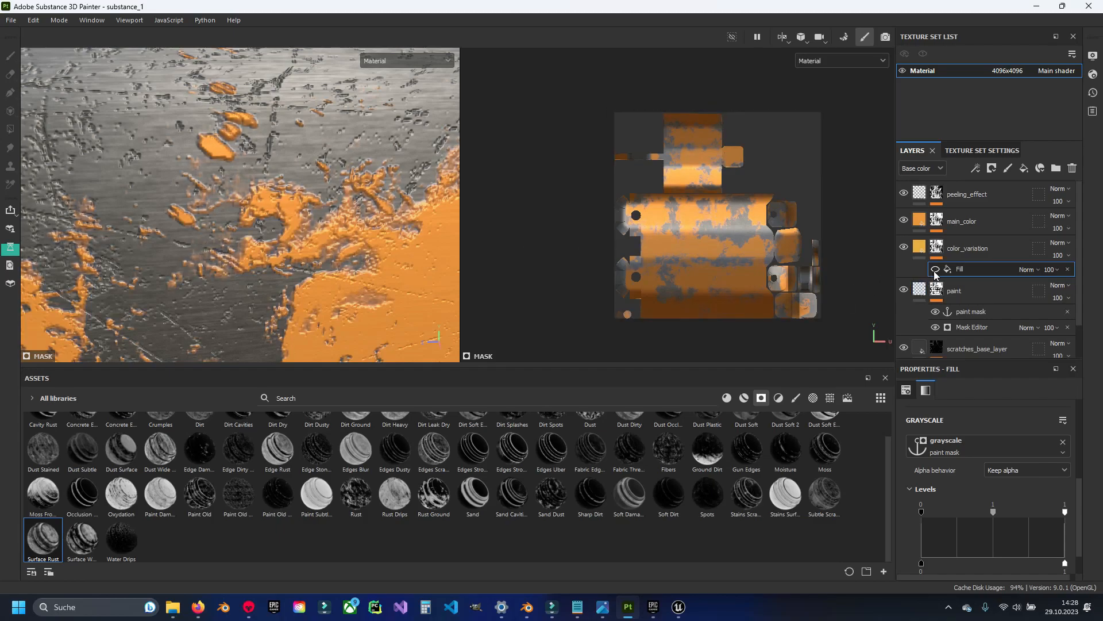
click(935, 269)
alt+drag(299, 213, 340, 238)
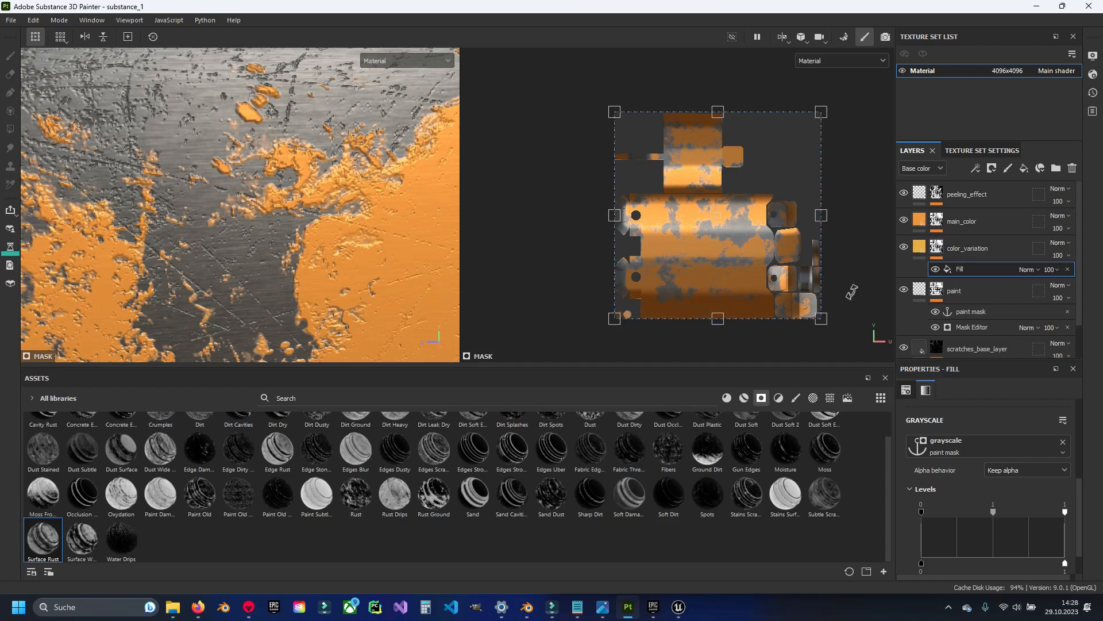
Add a Highpass filter with a radius of 1.96 above the fill in the color_variation mask.
click(940, 247)
right_click(940, 247)
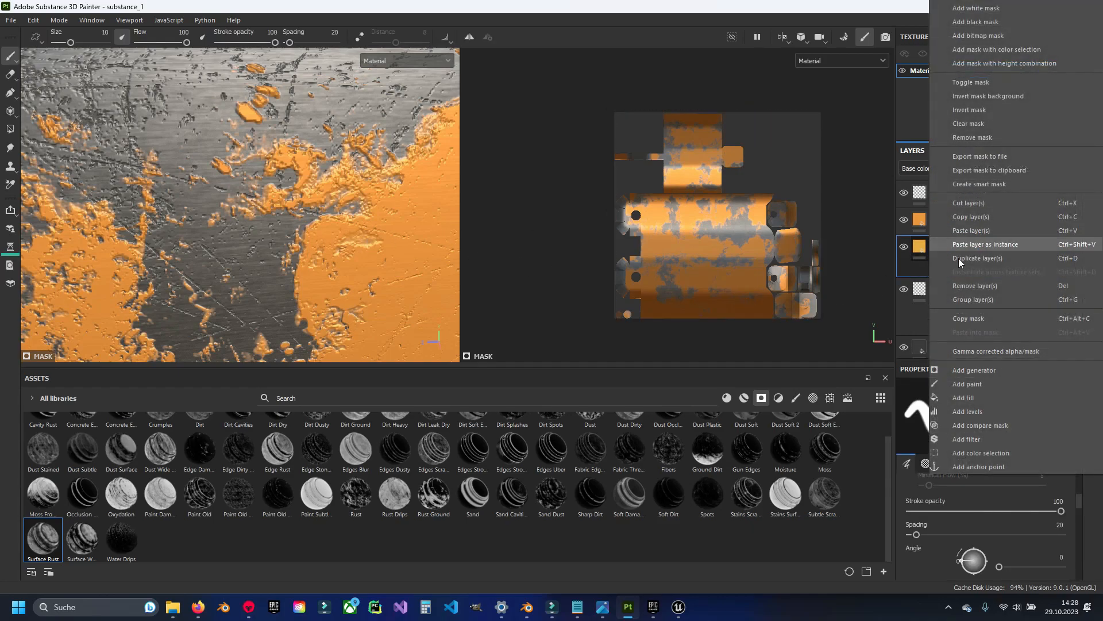
click(984, 439)
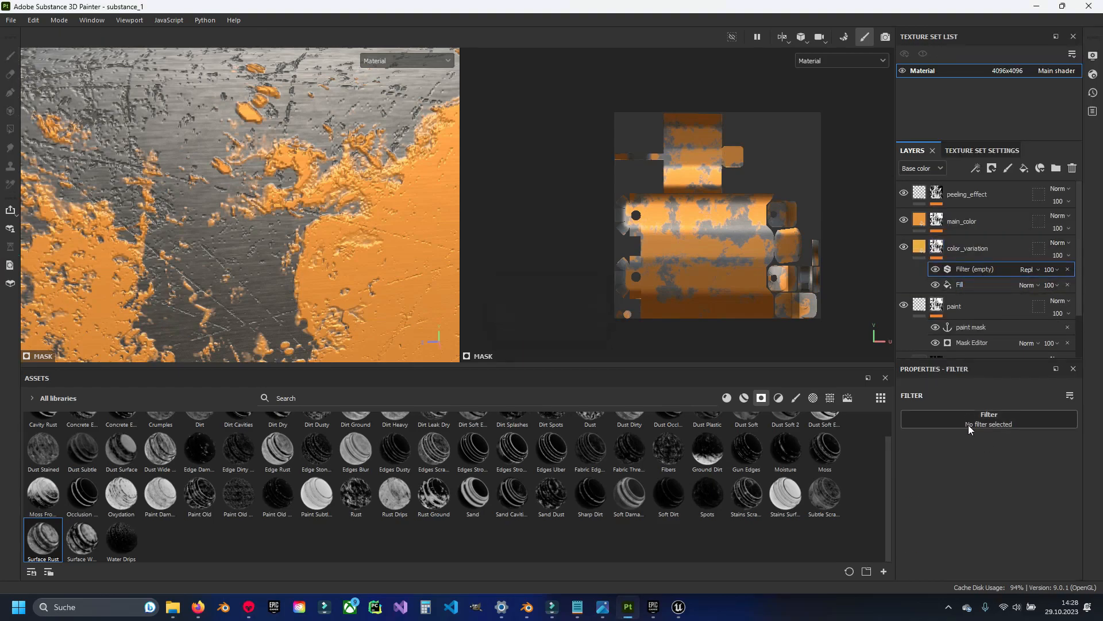
click(968, 423)
key(BackSpace)
key(BackSpace)
key(BackSpace)
key(BackSpace)
text(highpas)
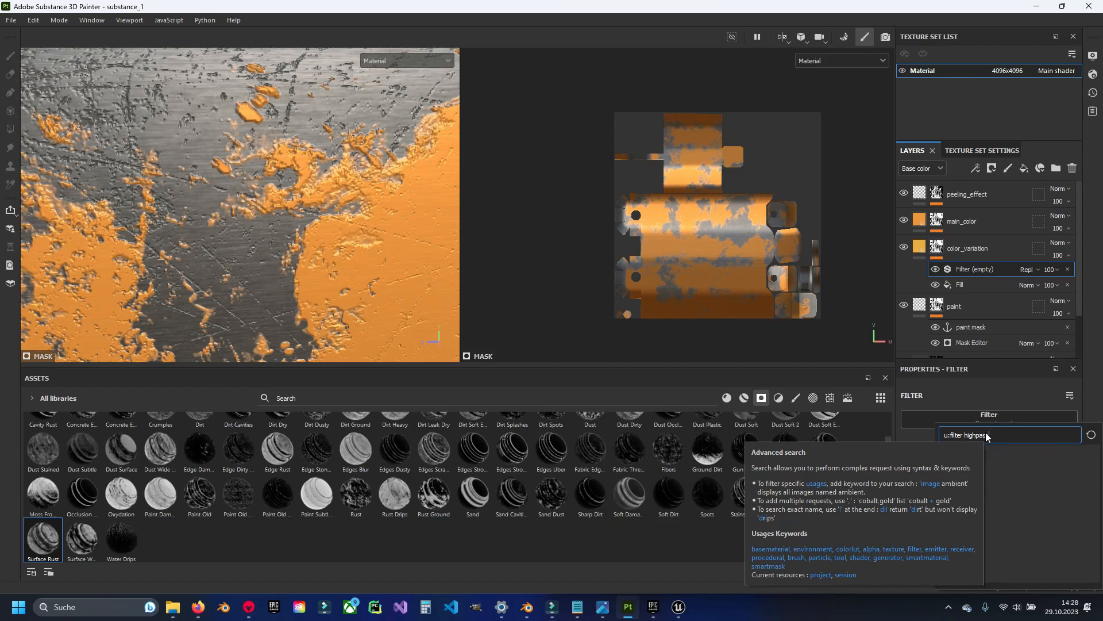
click(927, 527)
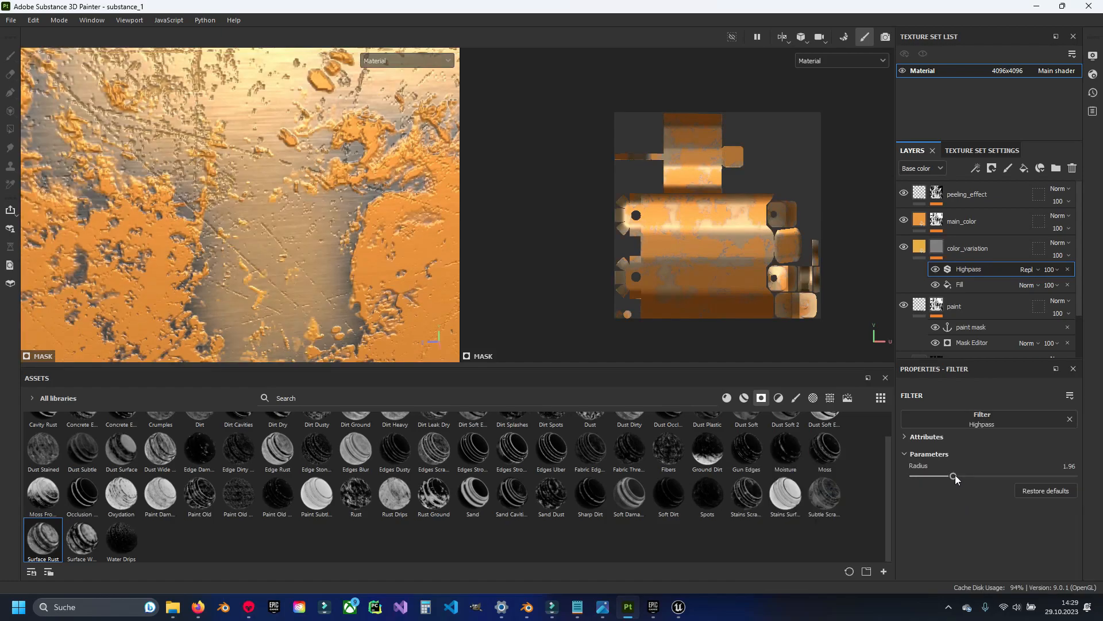
Examine the Highpass result on the beam's chipped areas and switch the viewport display to Mask.
scroll(210, 244, down, 4)
alt+middle_drag(301, 227, 332, 215)
alt+drag(332, 215, 346, 165)
alt+drag(295, 267, 314, 251)
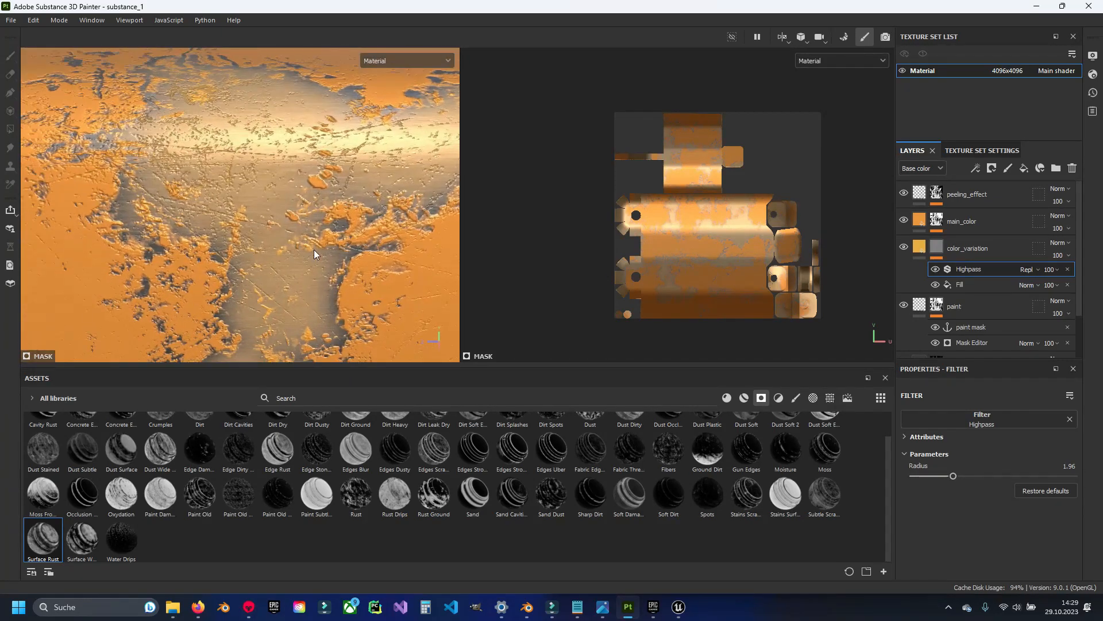
alt+drag(296, 290, 370, 229)
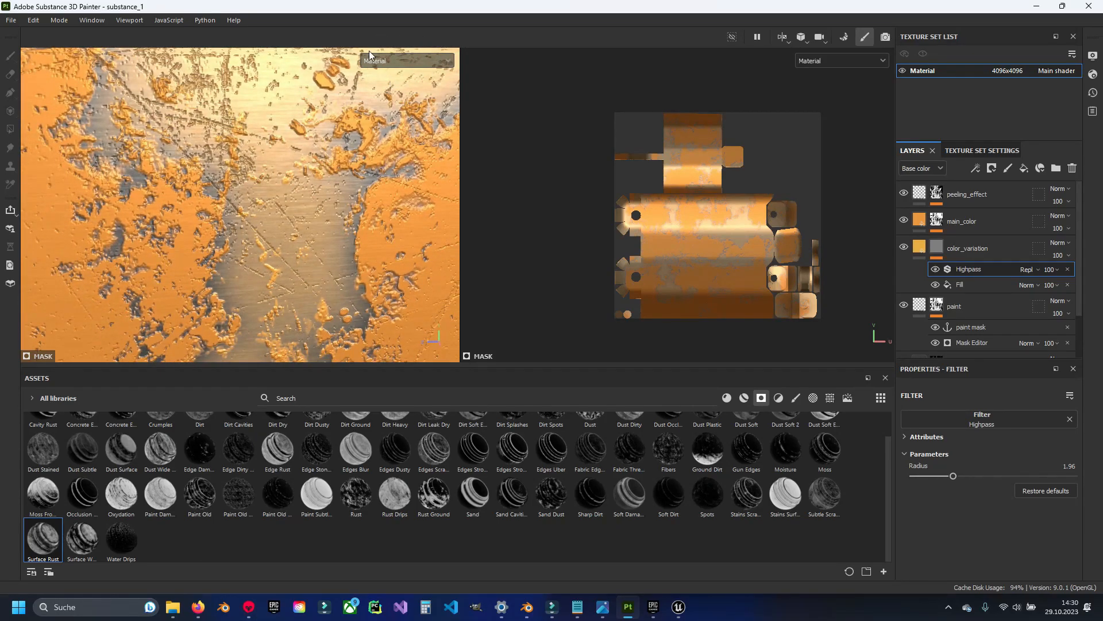
click(413, 59)
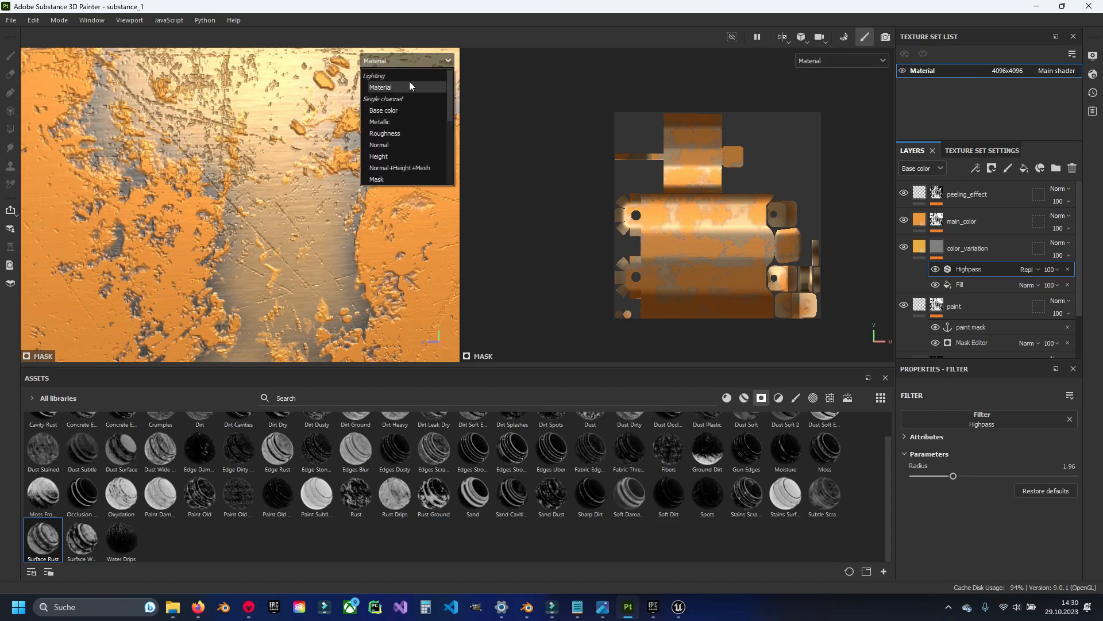
scroll(392, 183, down, 3)
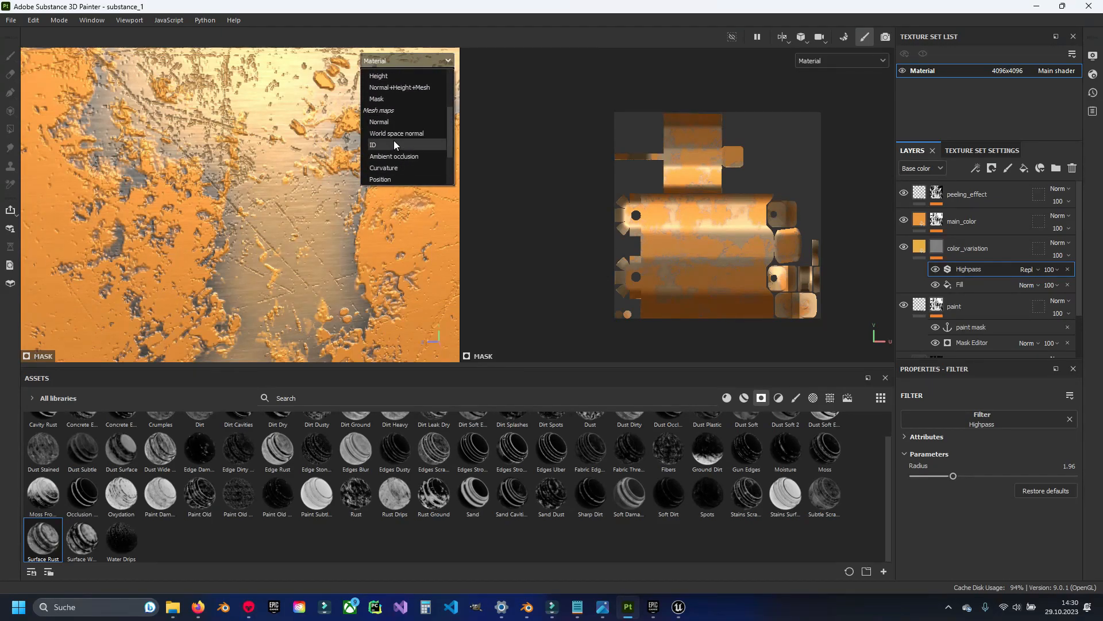
click(385, 98)
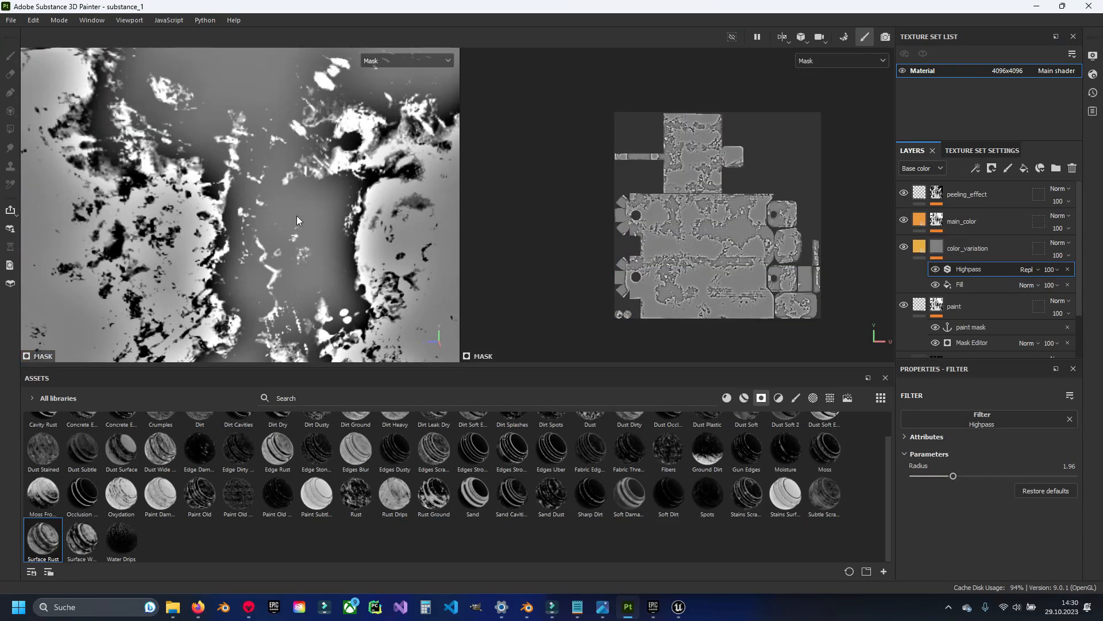
Set the Highpass radius in the color_variation mask to 0.78 and inspect the mask around the chipped edges.
scroll(296, 225, down, 5)
mouse_move(284, 227)
alt+middle_down()
mouse_move(313, 300)
mouse_move(318, 277)
mouse_move(295, 221)
alt+middle_up()
scroll(295, 224, up, 3)
scroll(296, 244, up, 2)
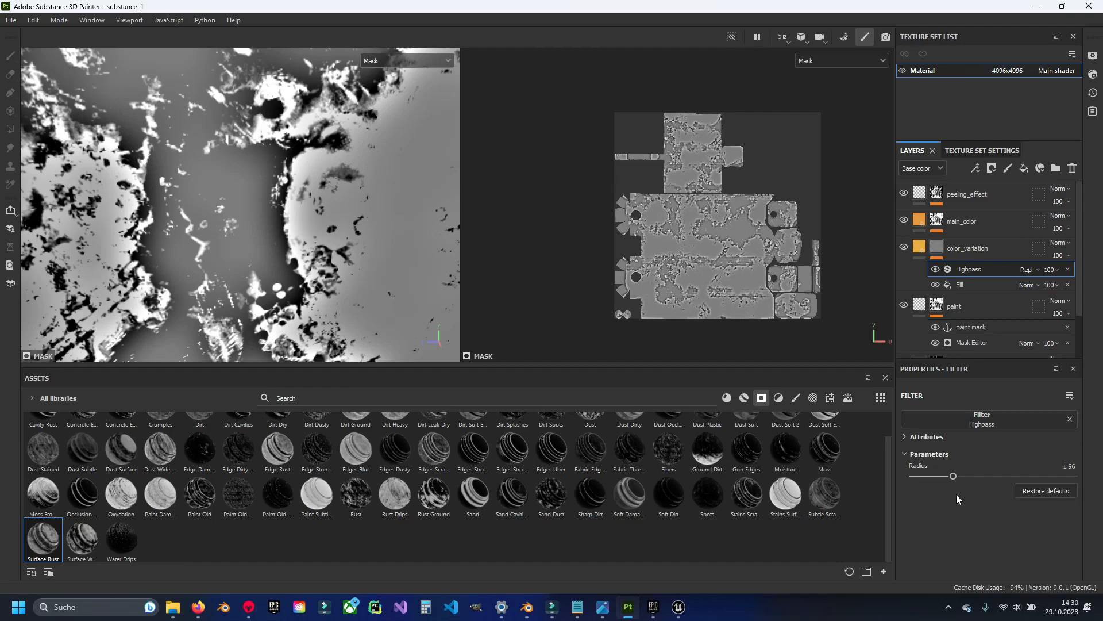
drag(955, 475, 930, 478)
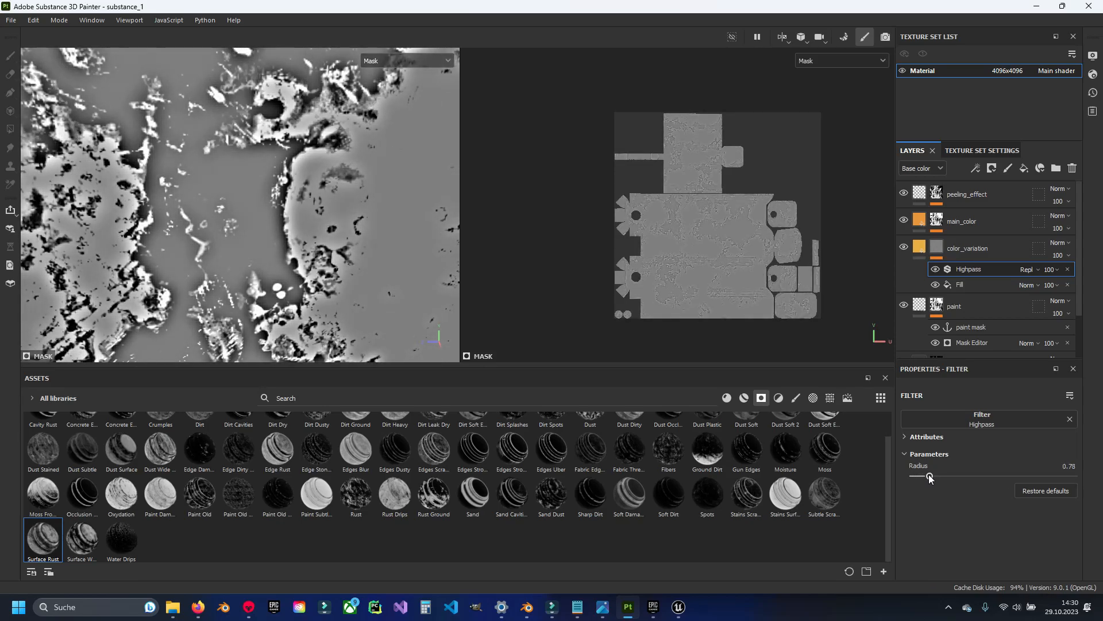
alt+middle_drag(311, 294, 302, 230)
alt+middle_drag(308, 135, 220, 208)
scroll(259, 180, up, 2)
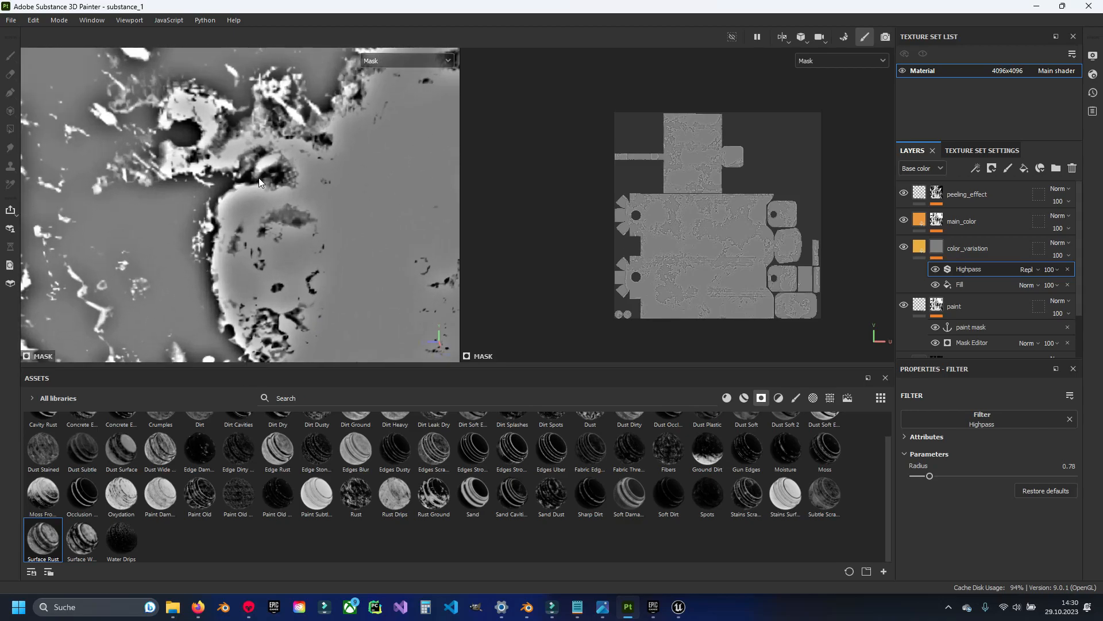
alt+middle_drag(211, 258, 274, 170)
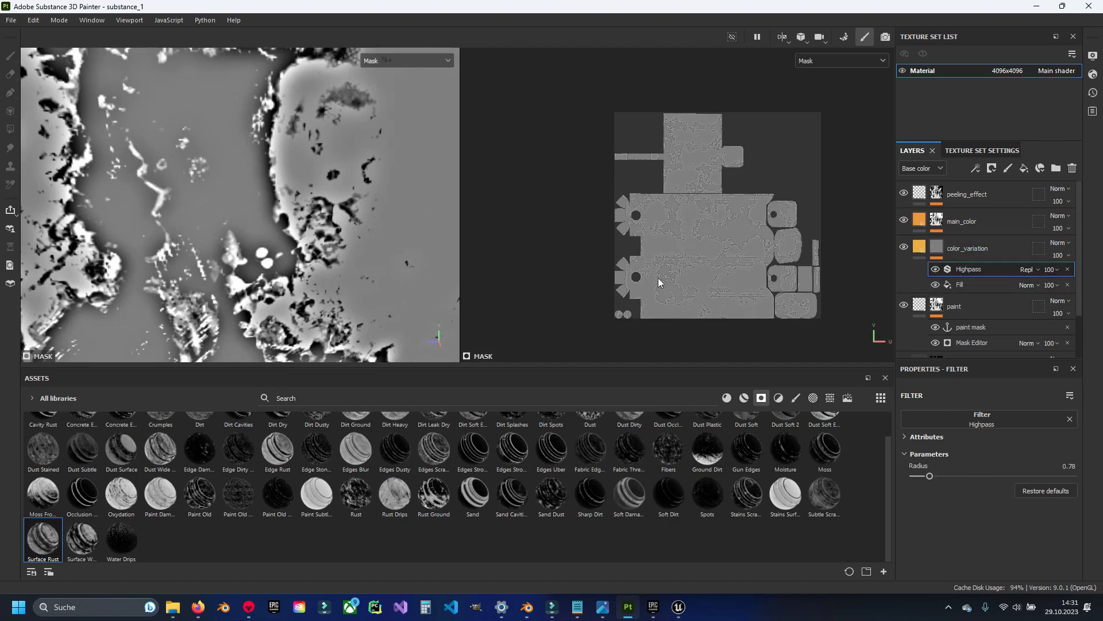
Add a Levels adjustment to the color_variation mask, tightening its input range up to 0.514 white and setting output white to 0.504.
right_click(943, 246)
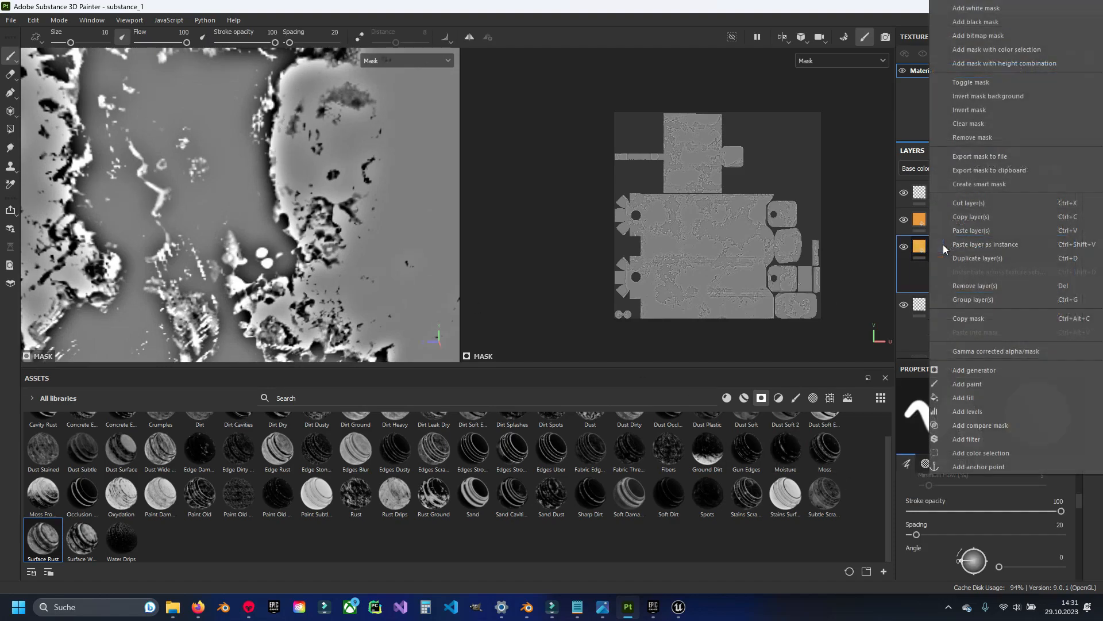
click(970, 411)
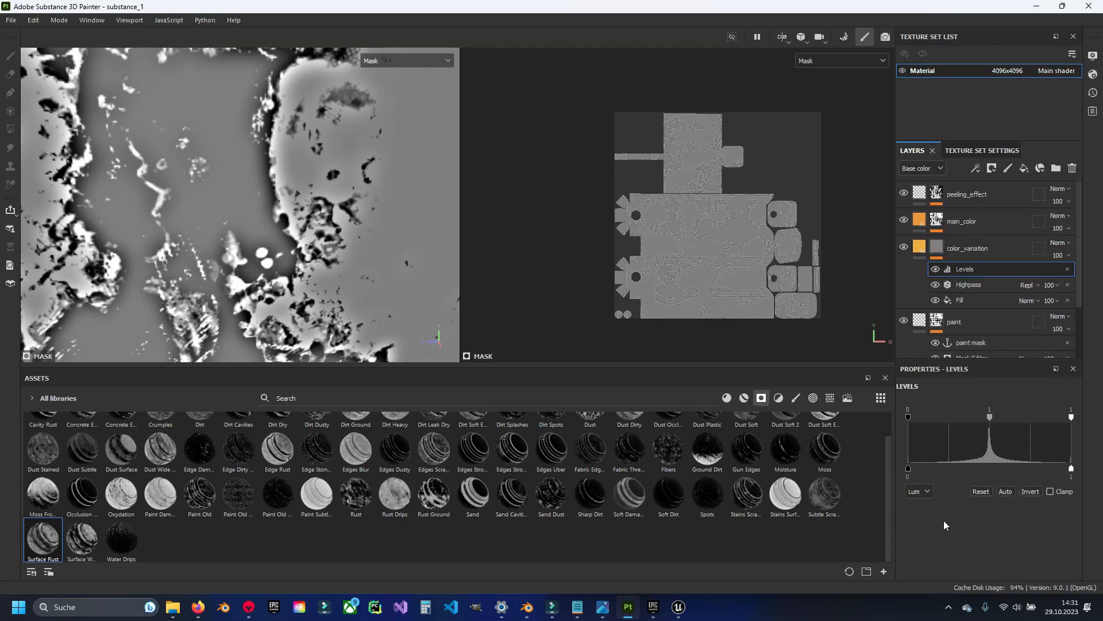
drag(912, 418, 974, 418)
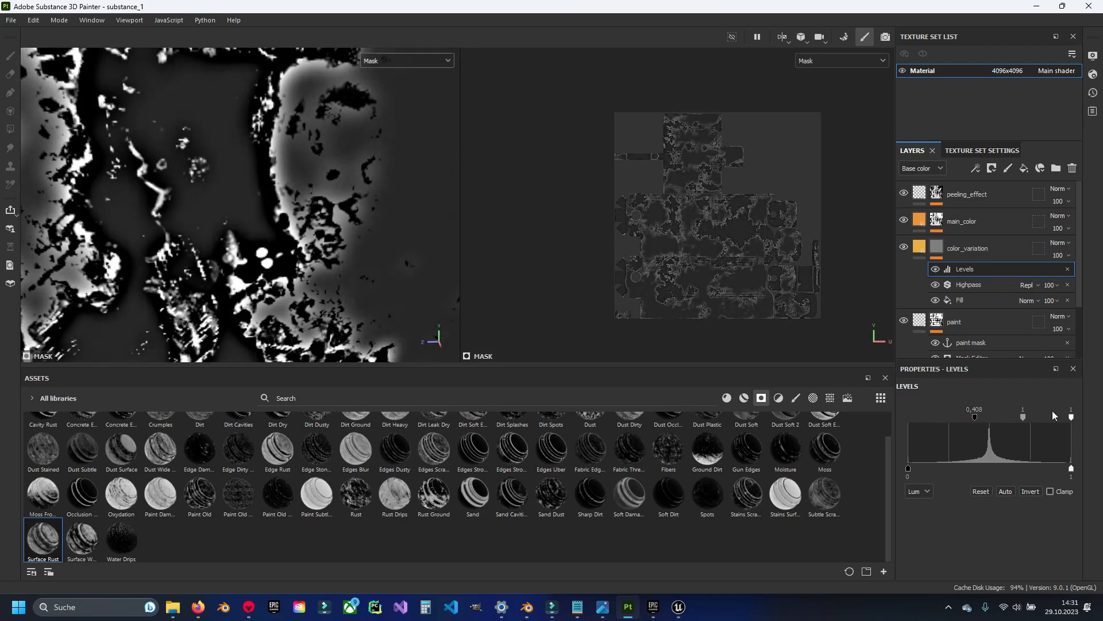
drag(1071, 417, 1012, 416)
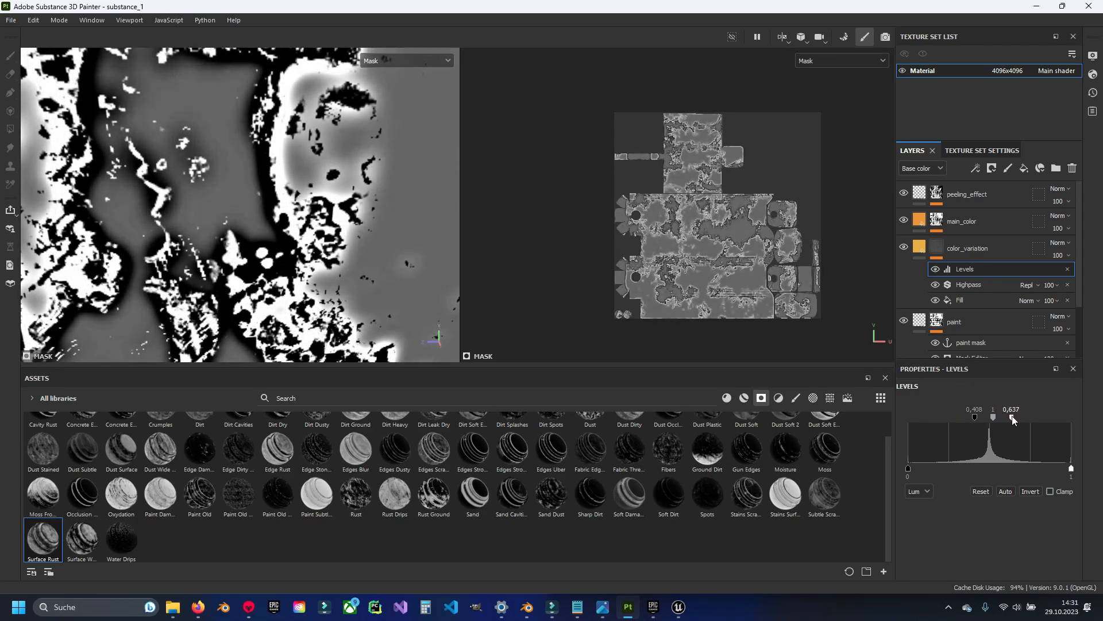
mouse_move(909, 469)
mouse_down()
mouse_move(941, 468)
mouse_move(898, 468)
mouse_up()
drag(1071, 469, 990, 468)
mouse_move(975, 424)
mouse_down()
mouse_move(1001, 418)
mouse_move(992, 420)
mouse_up()
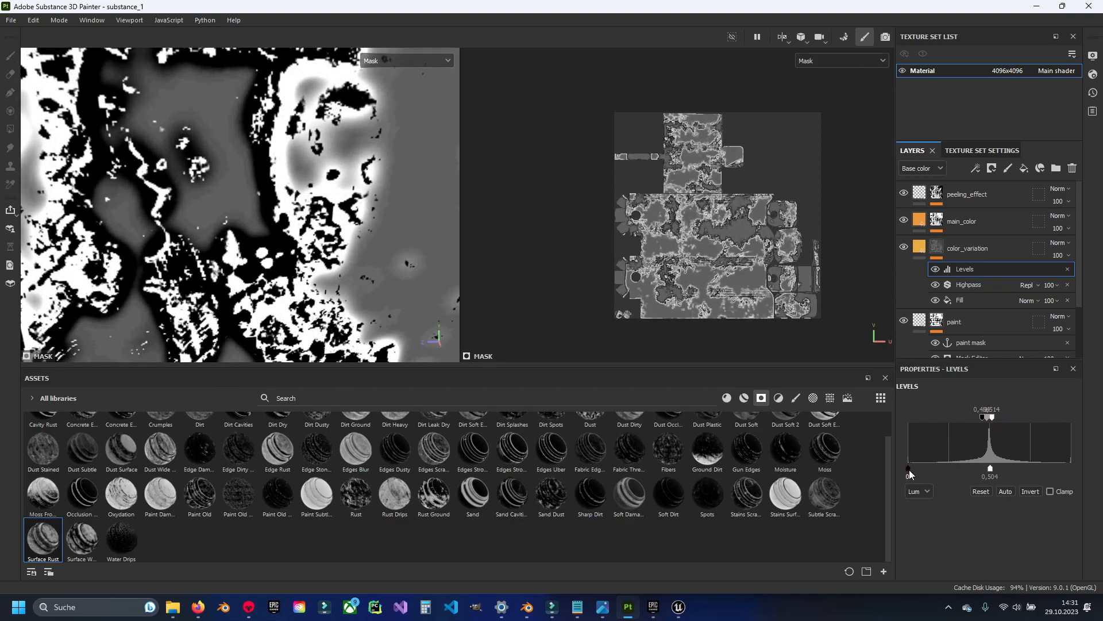
Lower the output white of the color_variation Levels to 0.155 and fine-tune its input midpoint.
drag(990, 468, 952, 471)
scroll(247, 206, down, 5)
alt+middle_drag(247, 206, 253, 246)
alt+drag(253, 246, 373, 258)
scroll(270, 247, up, 5)
drag(953, 468, 933, 468)
drag(986, 416, 988, 417)
Switch the viewport display back to Material and inspect the color variation along the chipped edges.
drag(321, 185, 353, 153)
click(408, 87)
alt+drag(280, 279, 271, 239)
scroll(271, 239, down, 5)
alt+middle_drag(271, 230, 268, 183)
scroll(268, 182, up, 3)
alt+middle_drag(268, 138, 262, 207)
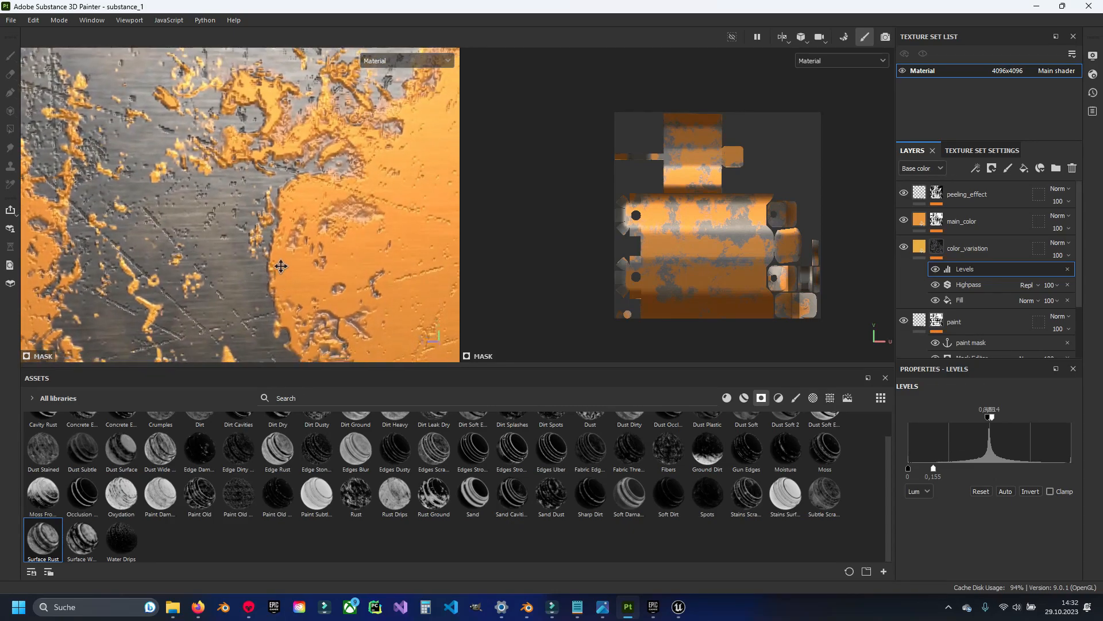
Set the radius of the Highpass filter in the color_variation mask to 3.81.
click(968, 283)
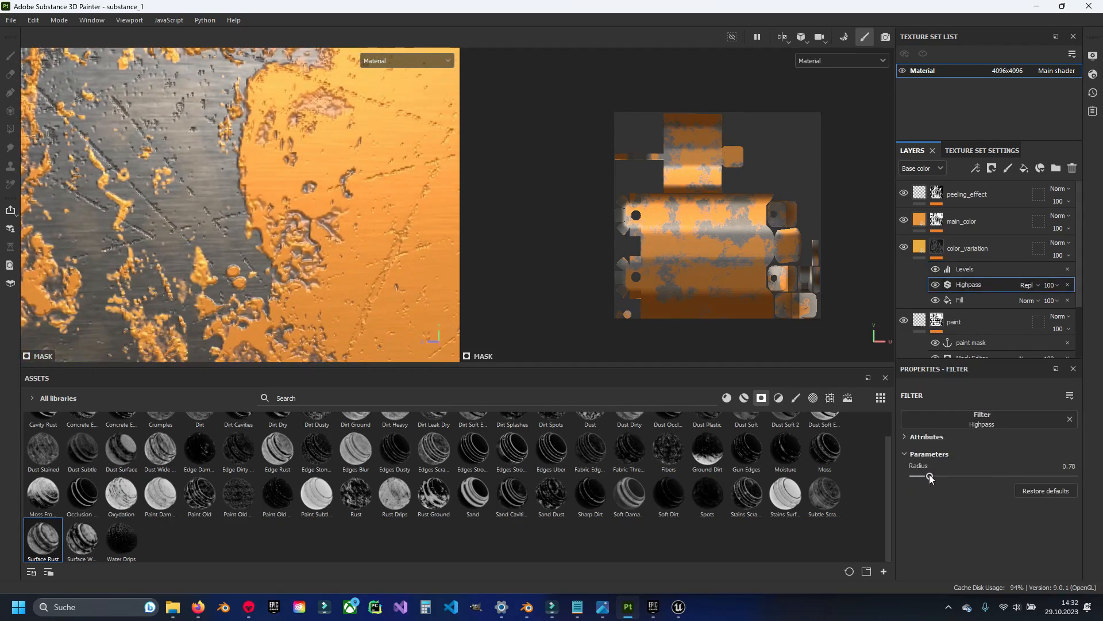
drag(954, 476, 1074, 477)
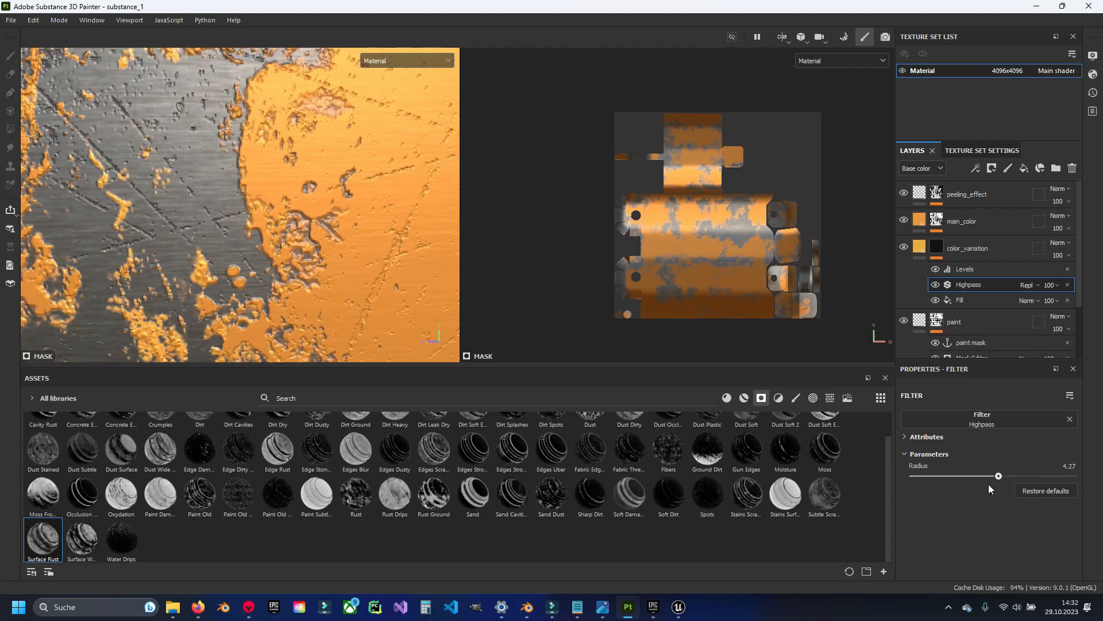
drag(989, 484, 994, 485)
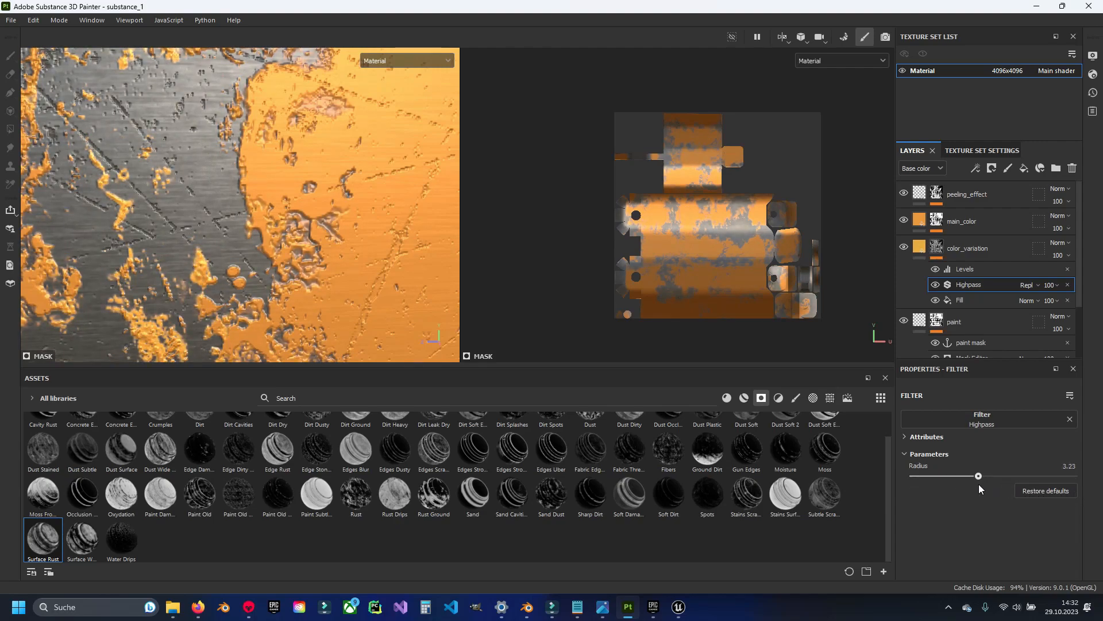
Examine the beam's chipped paint from near and far to judge the wider color variation around the edges.
scroll(239, 274, up, 4)
alt+middle_drag(222, 274, 360, 141)
scroll(359, 141, down, 5)
alt+middle_drag(336, 192, 277, 292)
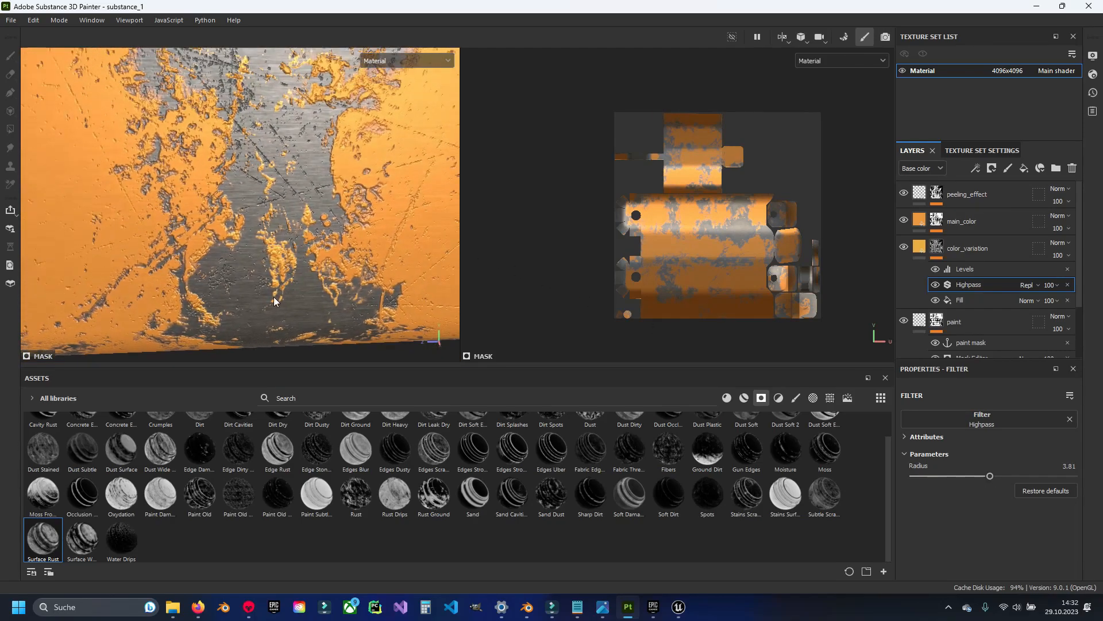
alt+middle_drag(274, 124, 257, 78)
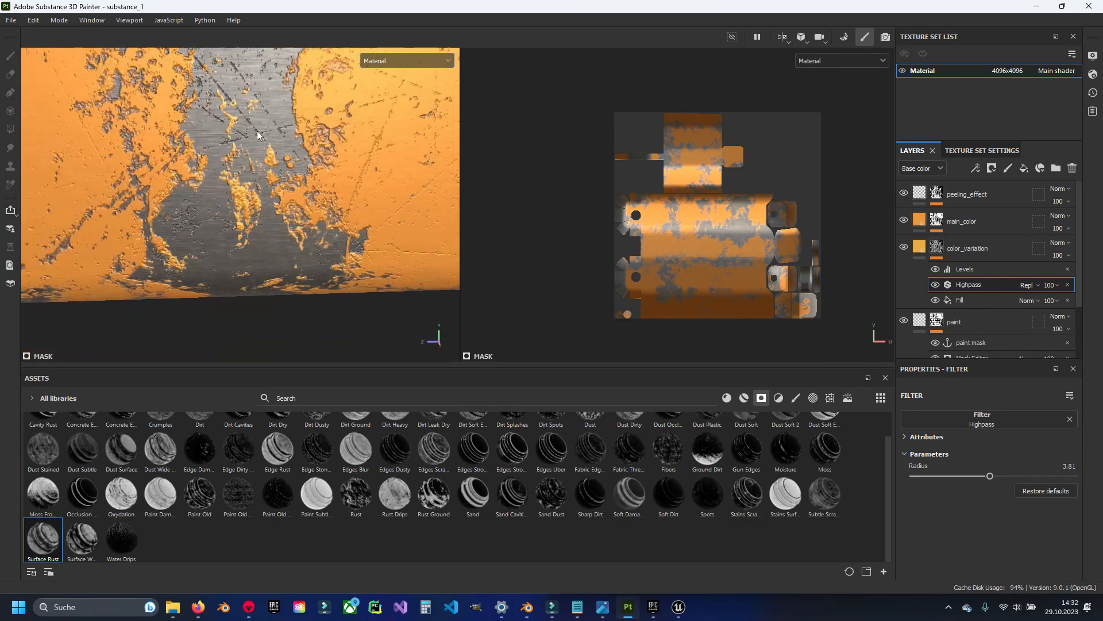
scroll(243, 197, up, 4)
scroll(261, 167, down, 4)
alt+middle_drag(260, 130, 243, 176)
scroll(243, 176, down, 2)
alt+drag(242, 176, 252, 150)
scroll(249, 167, down, 3)
scroll(247, 177, up, 4)
mouse_move(247, 177)
alt+middle_down()
mouse_move(226, 128)
mouse_move(239, 198)
alt+middle_up()
scroll(239, 197, down, 3)
alt+drag(239, 197, 242, 218)
scroll(243, 218, up, 3)
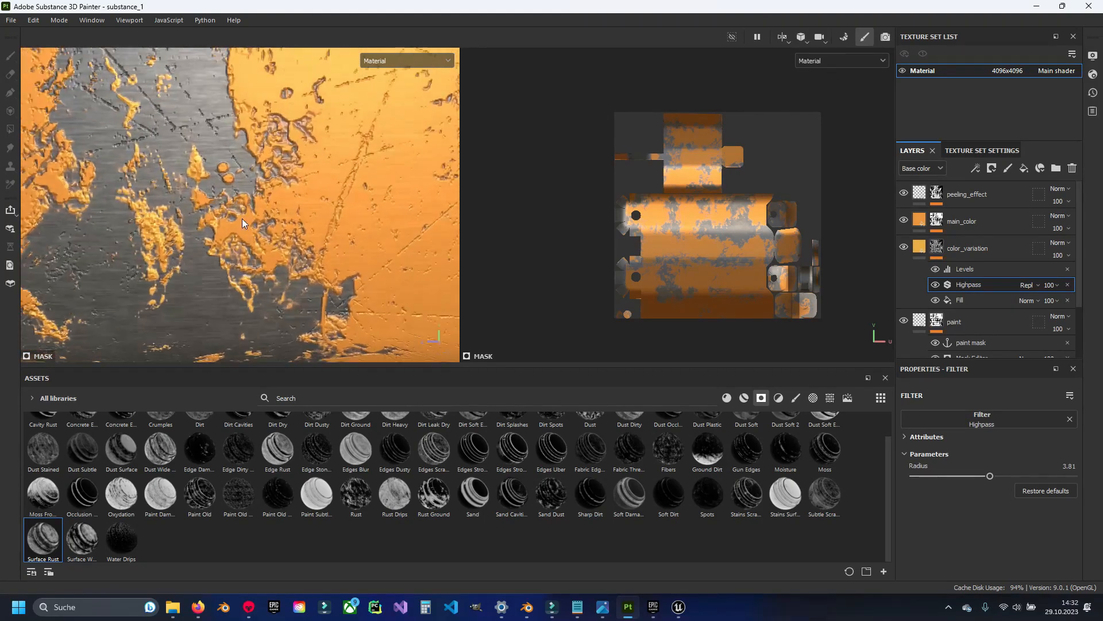
alt+middle_drag(243, 218, 262, 244)
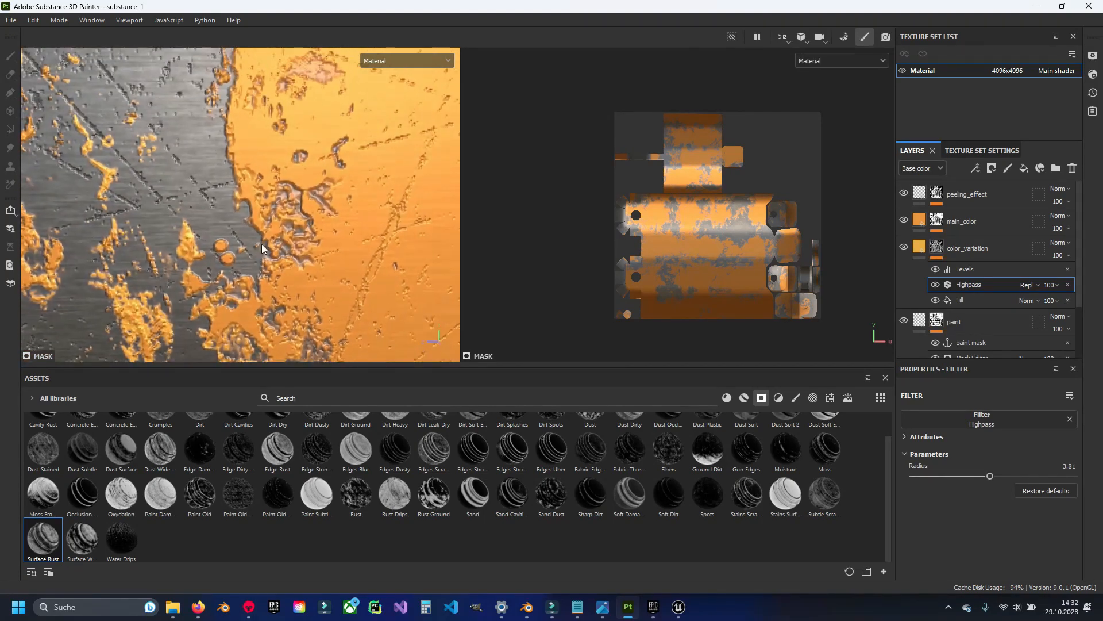
Add a fill on top of the main_color mask stack and link its grayscale to the paint mask anchor point.
click(935, 223)
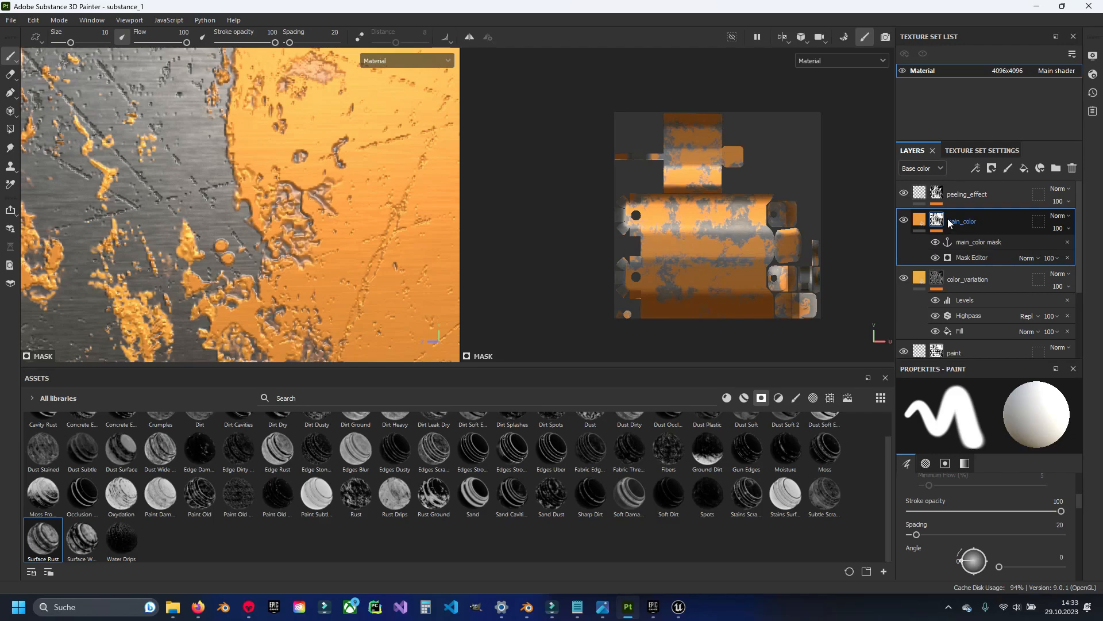
right_click(948, 218)
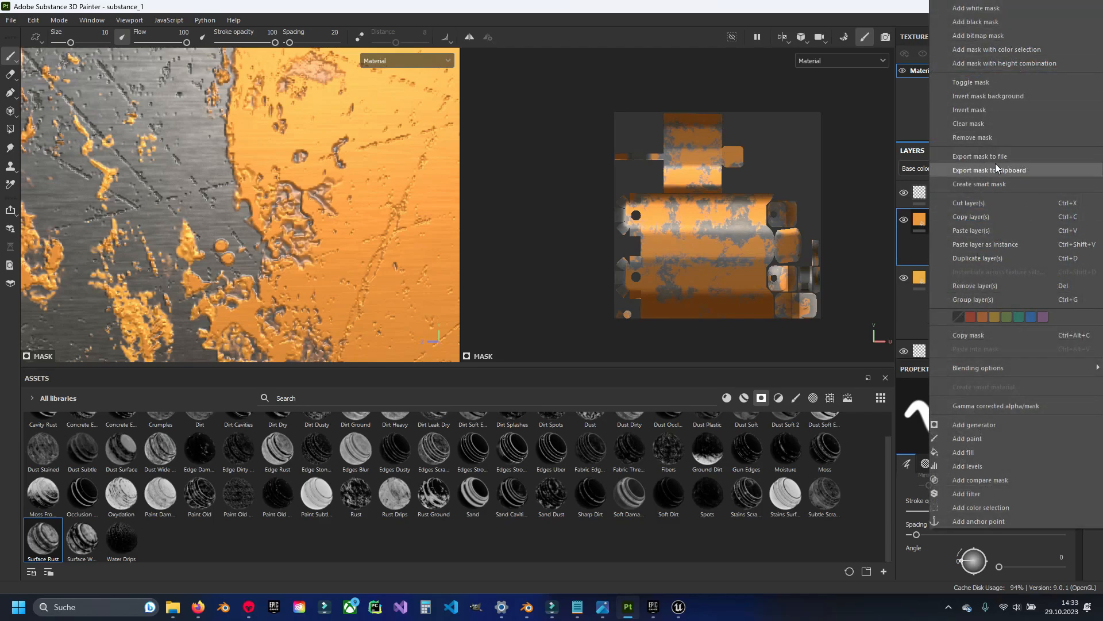
click(990, 453)
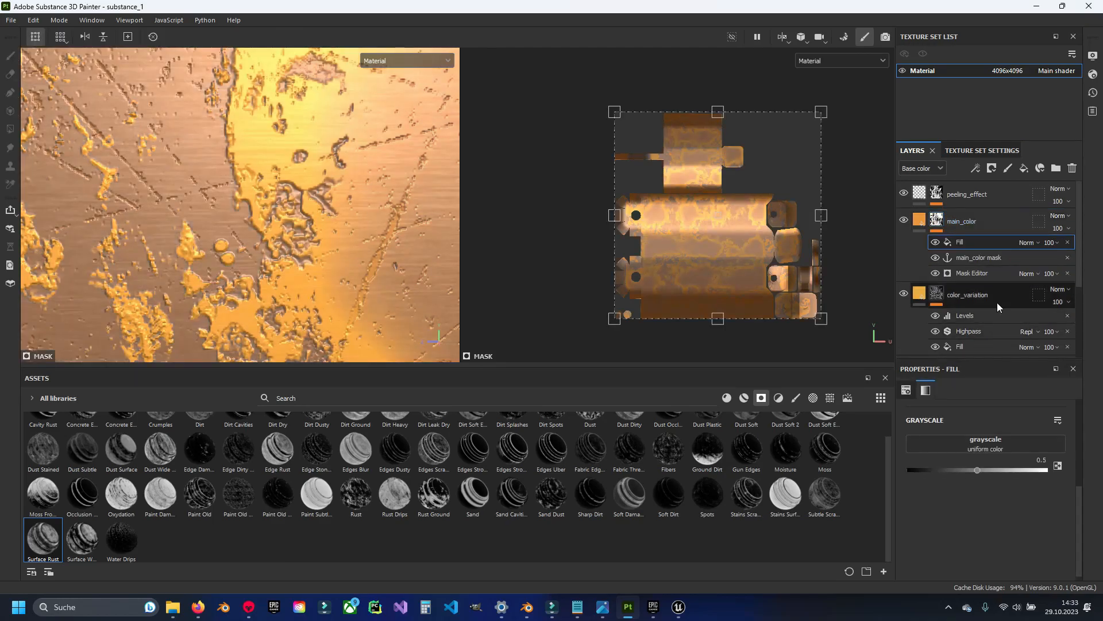
scroll(161, 169, down, 4)
alt+middle_drag(161, 169, 243, 232)
scroll(243, 257, up, 2)
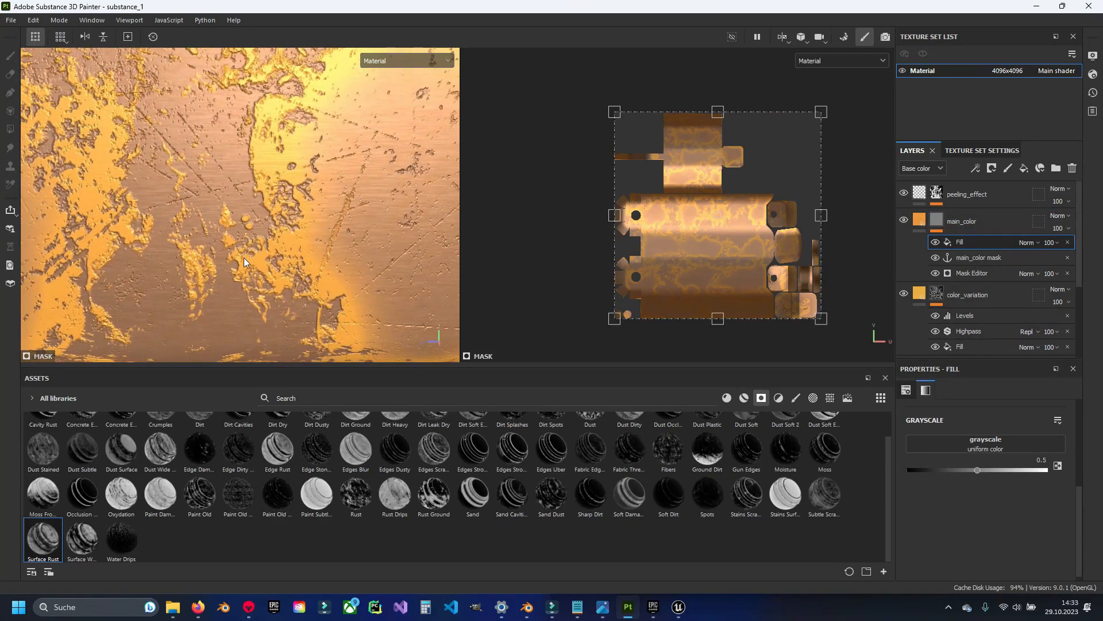
click(968, 443)
click(1010, 275)
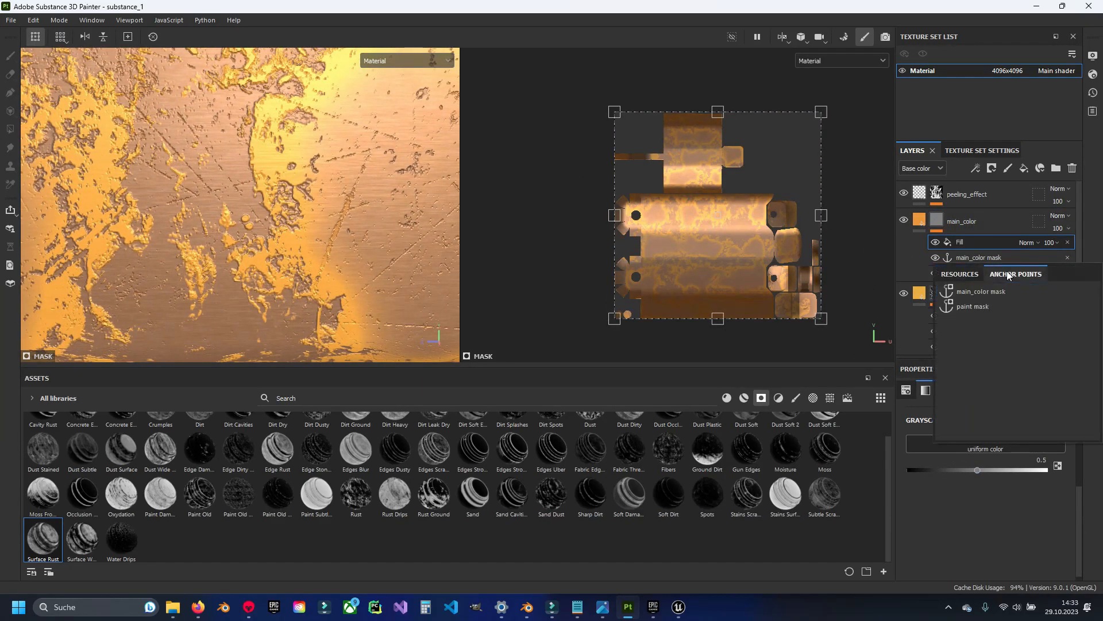
click(975, 307)
Add a Highpass filter above the fill in the main_color mask and display the mask in the viewport.
right_click(963, 212)
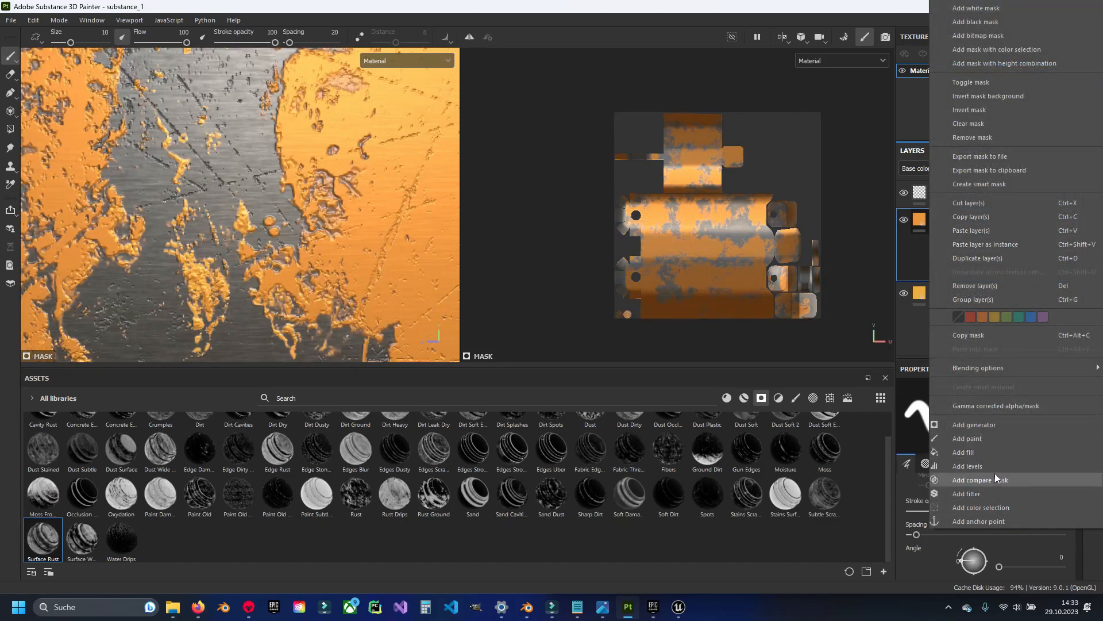
click(986, 488)
click(981, 421)
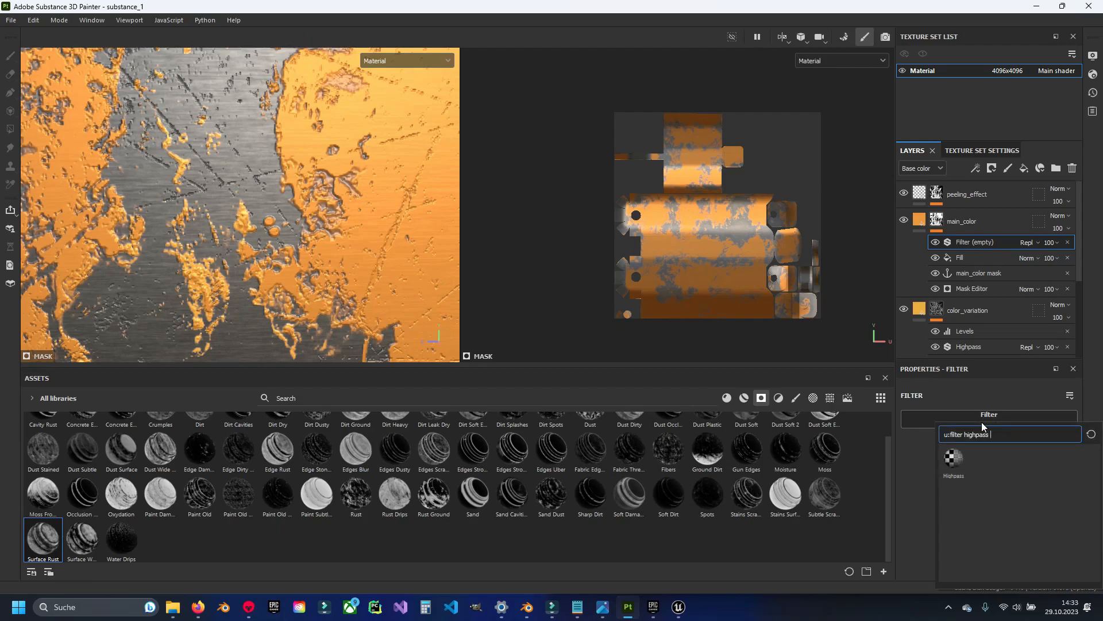
click(955, 462)
click(429, 63)
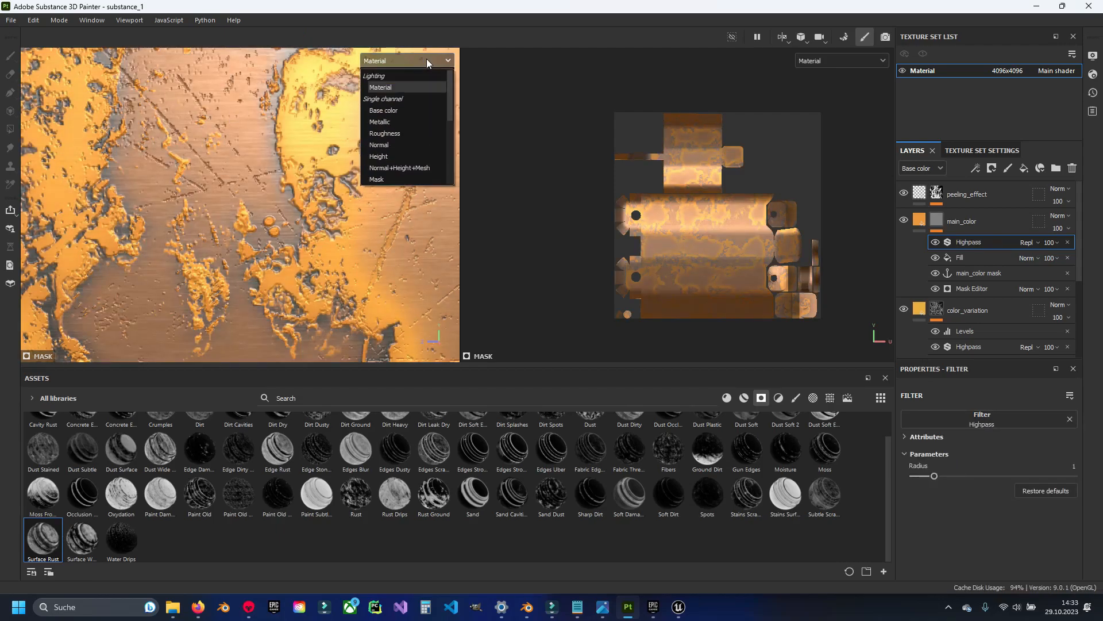
click(402, 180)
alt+middle_drag(320, 168, 262, 183)
scroll(261, 183, up, 1)
alt+middle_drag(305, 216, 341, 169)
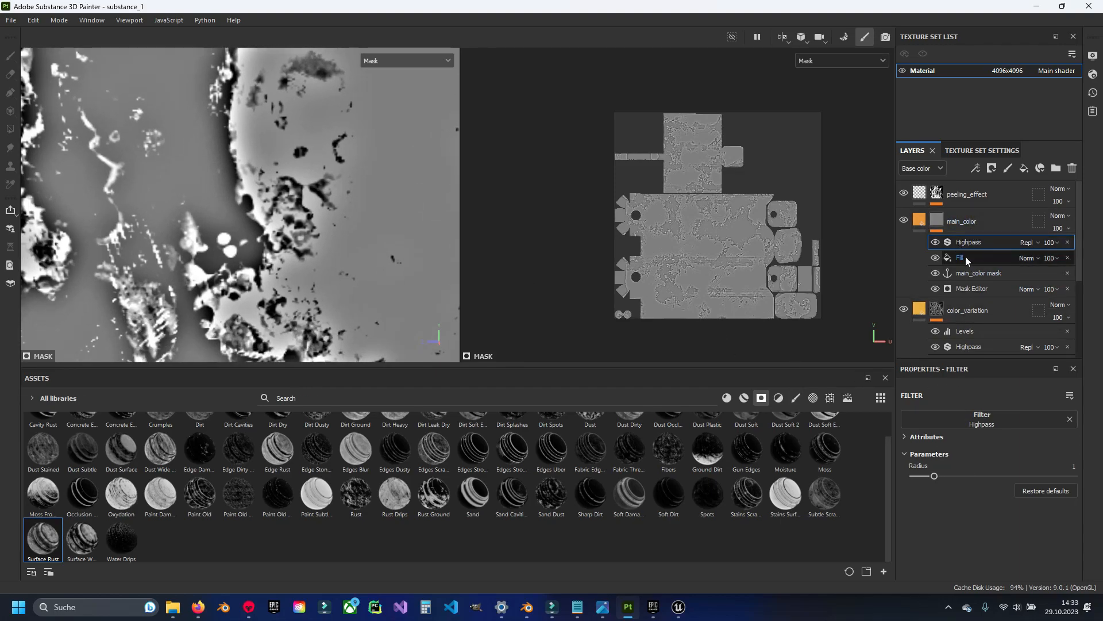
Add a Levels adjustment to the main_color mask, raising input black and setting input white to 0.532 and output white to 0.335.
click(965, 221)
right_click(967, 223)
click(988, 467)
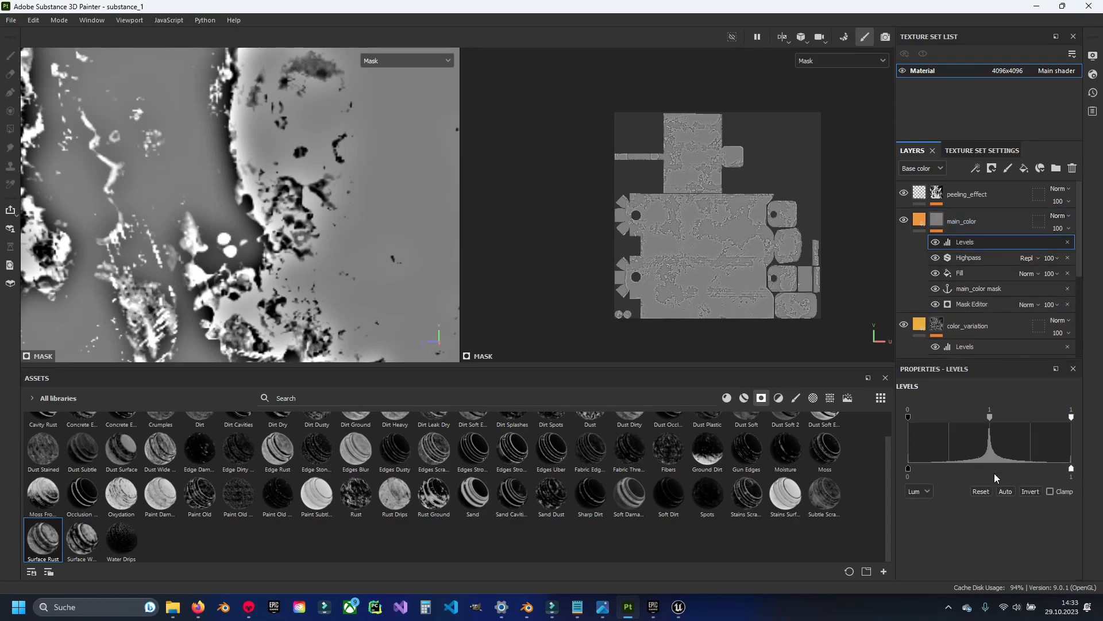
drag(1071, 417, 994, 417)
drag(1070, 469, 977, 469)
drag(907, 418, 984, 426)
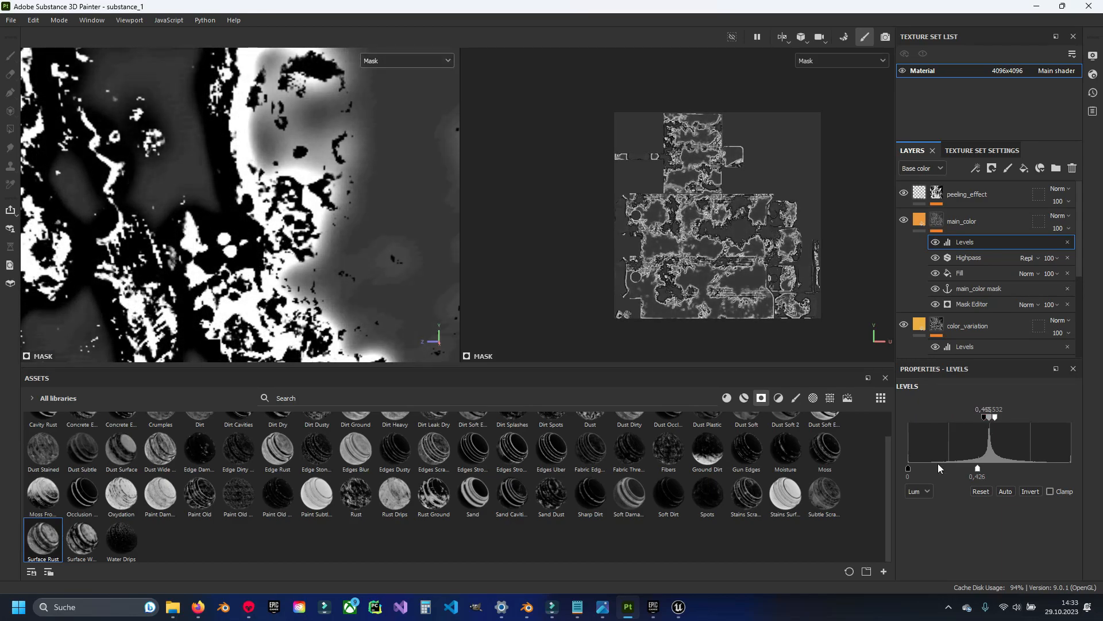
drag(906, 469, 959, 467)
Switch the viewport display from Mask to Material and inspect how main_color covers the beam.
scroll(239, 172, down, 3)
alt+middle_drag(238, 171, 252, 225)
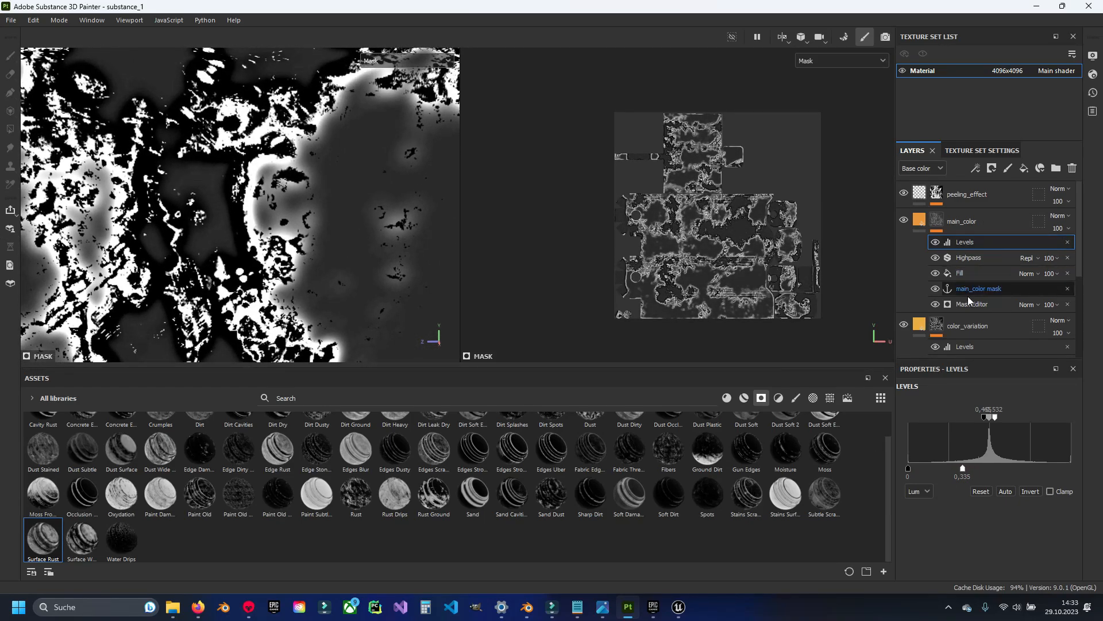
click(413, 60)
click(401, 87)
scroll(323, 218, up, 3)
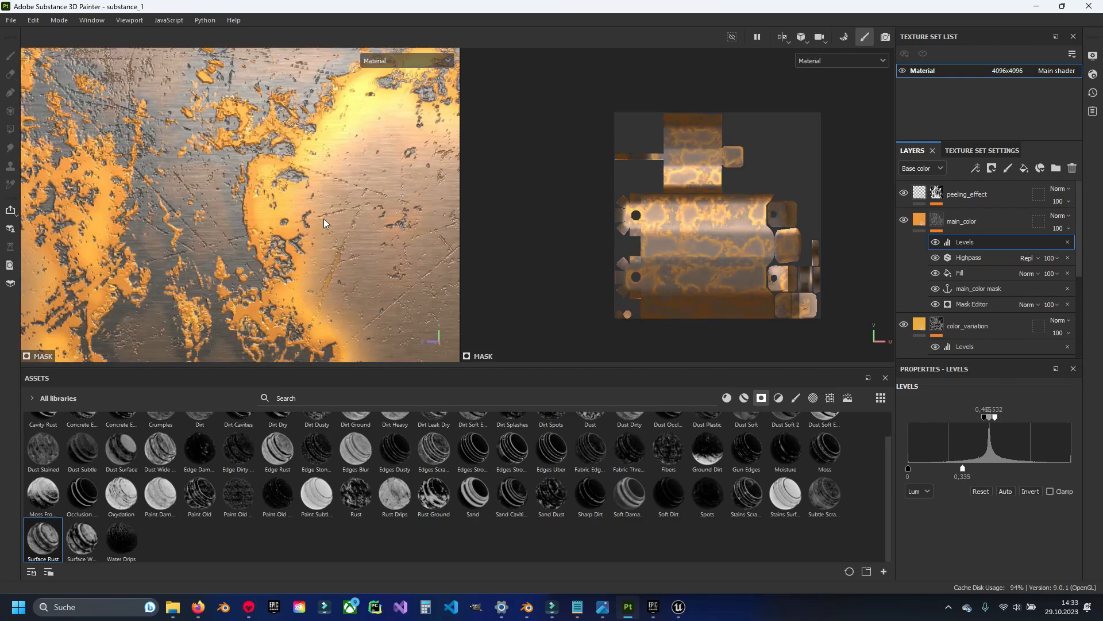
alt+middle_drag(324, 214, 339, 166)
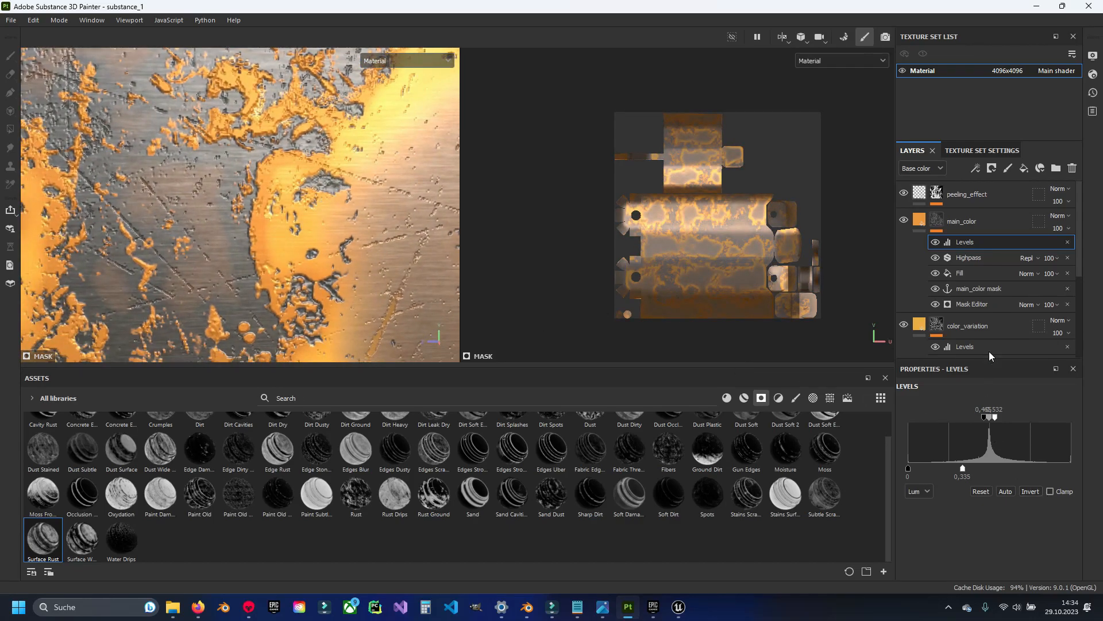
Set the main_color mask's Highpass radius to 3.87 and inspect the paint coverage across the beam.
click(978, 256)
drag(933, 479, 992, 477)
scroll(397, 264, down, 5)
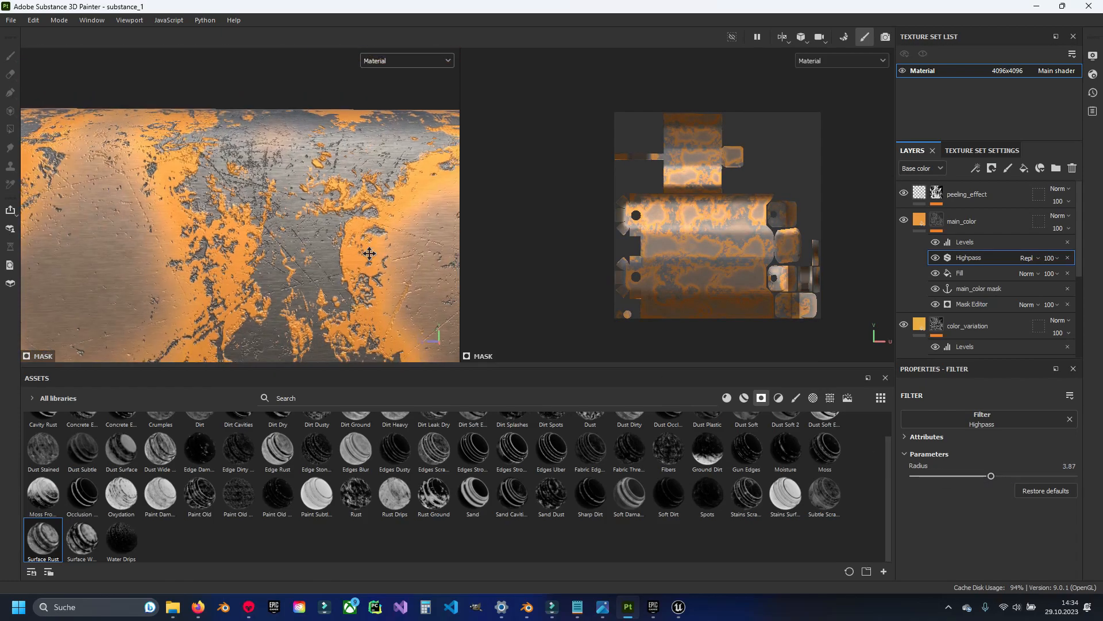
alt+middle_drag(369, 253, 289, 231)
scroll(289, 231, down, 4)
alt+drag(232, 192, 207, 178)
scroll(296, 262, up, 4)
alt+drag(267, 229, 285, 241)
alt+middle_drag(311, 269, 312, 242)
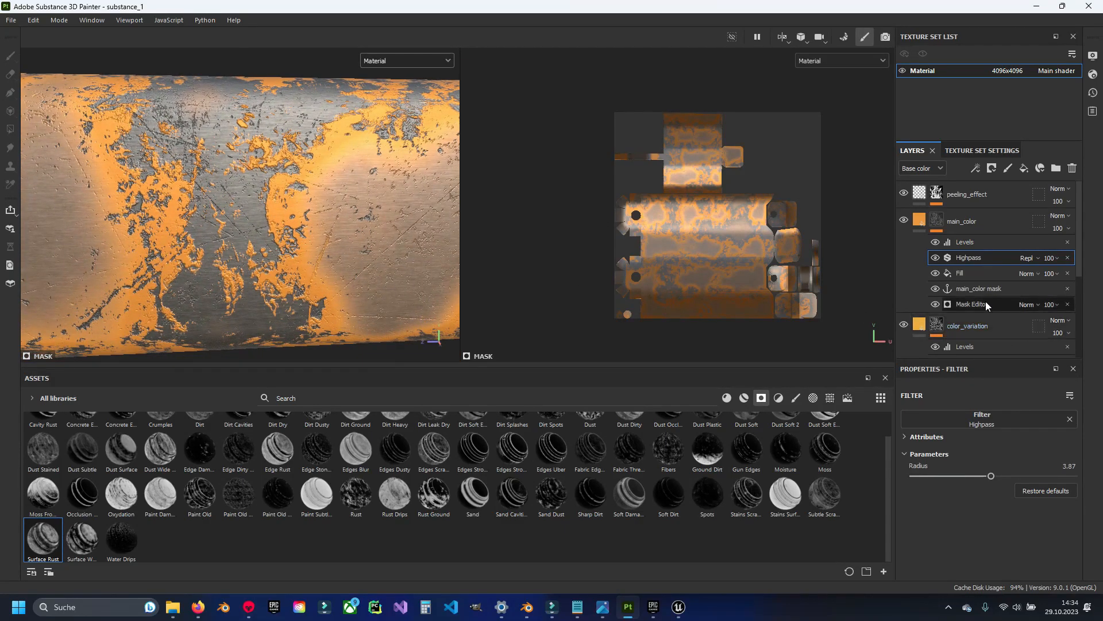
Remove the Levels adjustment and the Highpass filter from the main_color mask, keeping the anchored fill.
click(1068, 243)
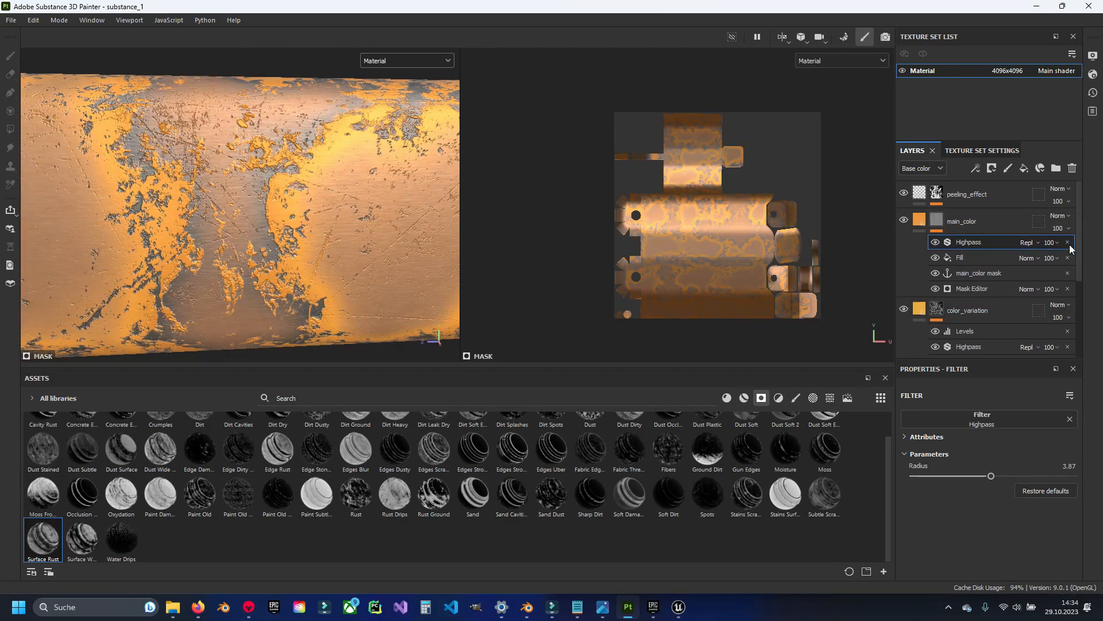
click(1068, 242)
alt+middle_drag(359, 256, 292, 258)
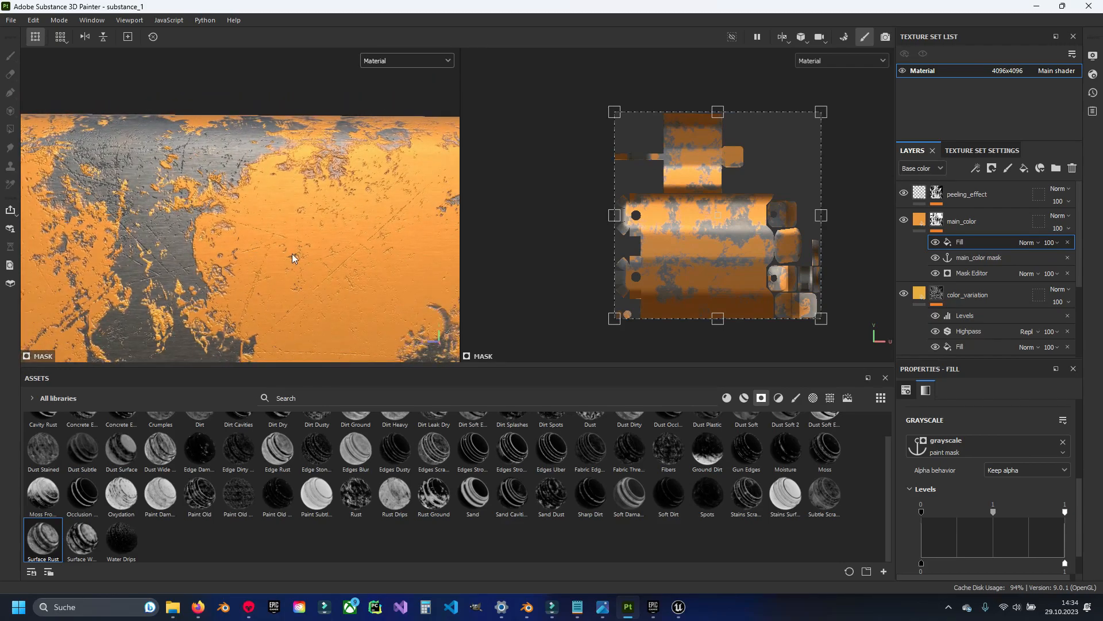
Create a folder above the peeling_effect layer and name it roughness_variation.
alt+drag(293, 262, 322, 172)
scroll(287, 161, up, 3)
alt+middle_drag(246, 115, 252, 215)
mouse_move(273, 190)
alt+mouse_down()
mouse_move(294, 293)
mouse_move(283, 151)
mouse_move(262, 315)
mouse_move(300, 239)
mouse_move(253, 171)
mouse_move(216, 156)
mouse_move(270, 234)
mouse_move(285, 167)
mouse_move(270, 178)
mouse_move(282, 242)
mouse_move(303, 208)
alt+mouse_up()
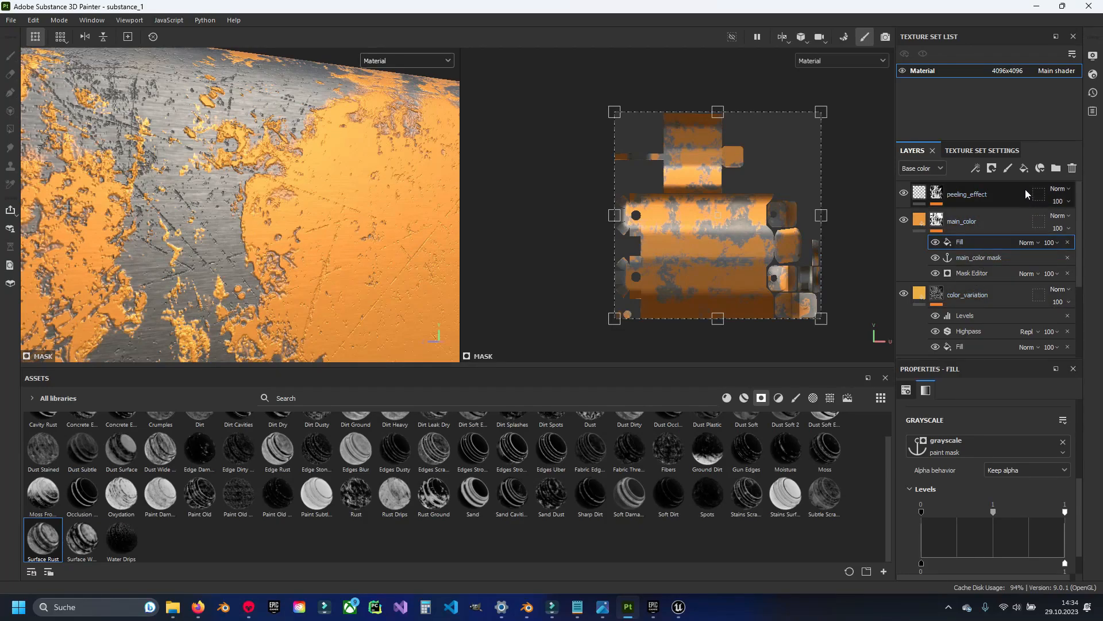
click(1055, 168)
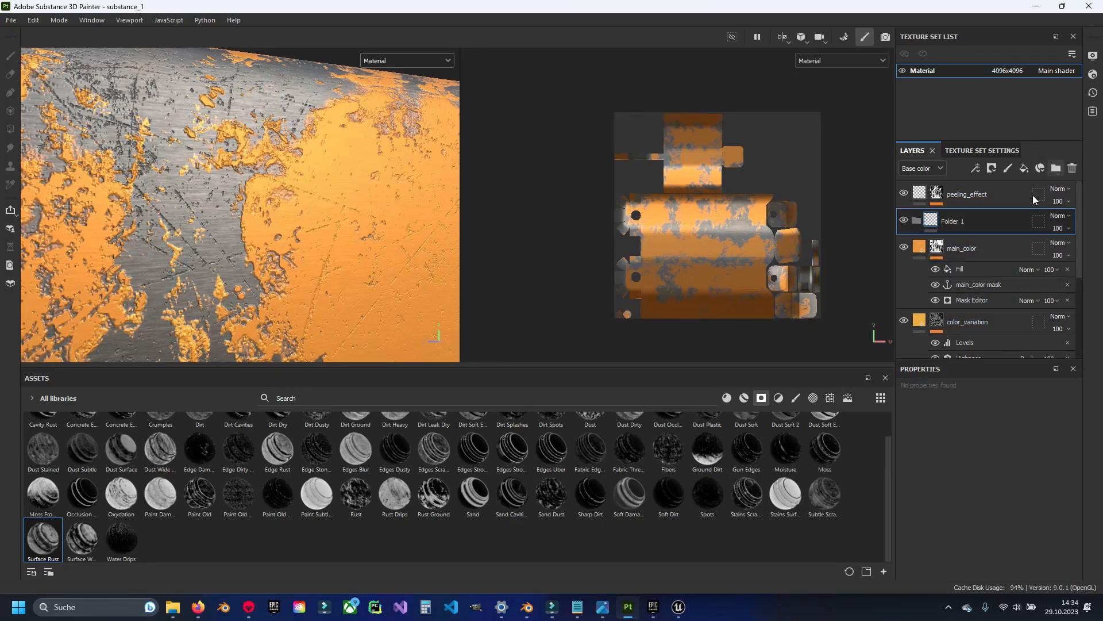
drag(981, 220, 973, 186)
double_click(949, 196)
text(roughness_variation)
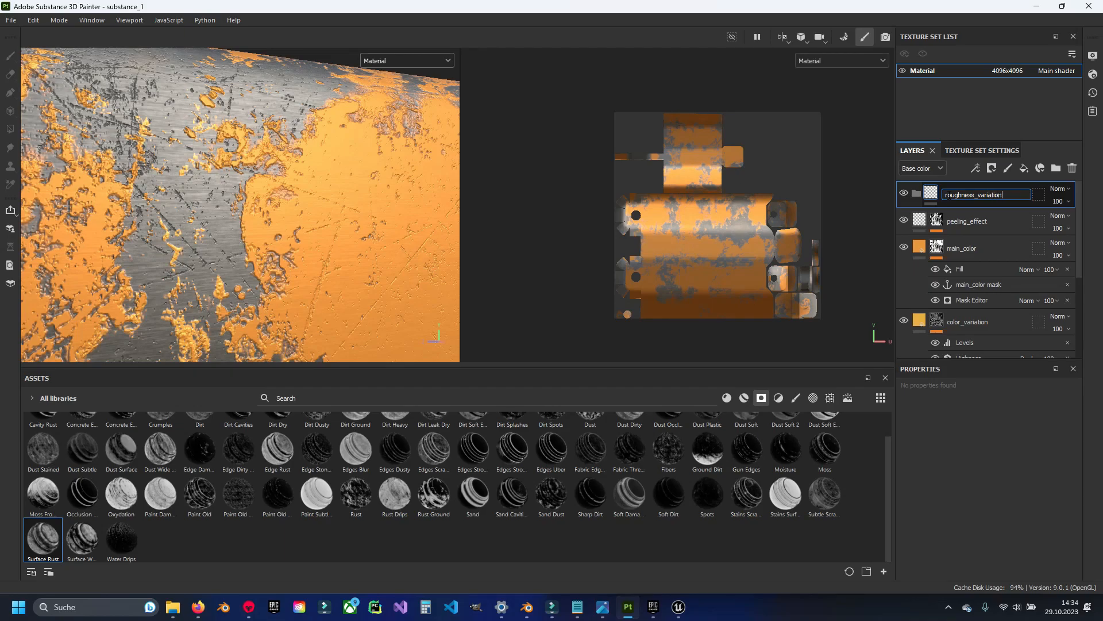
key(Return)
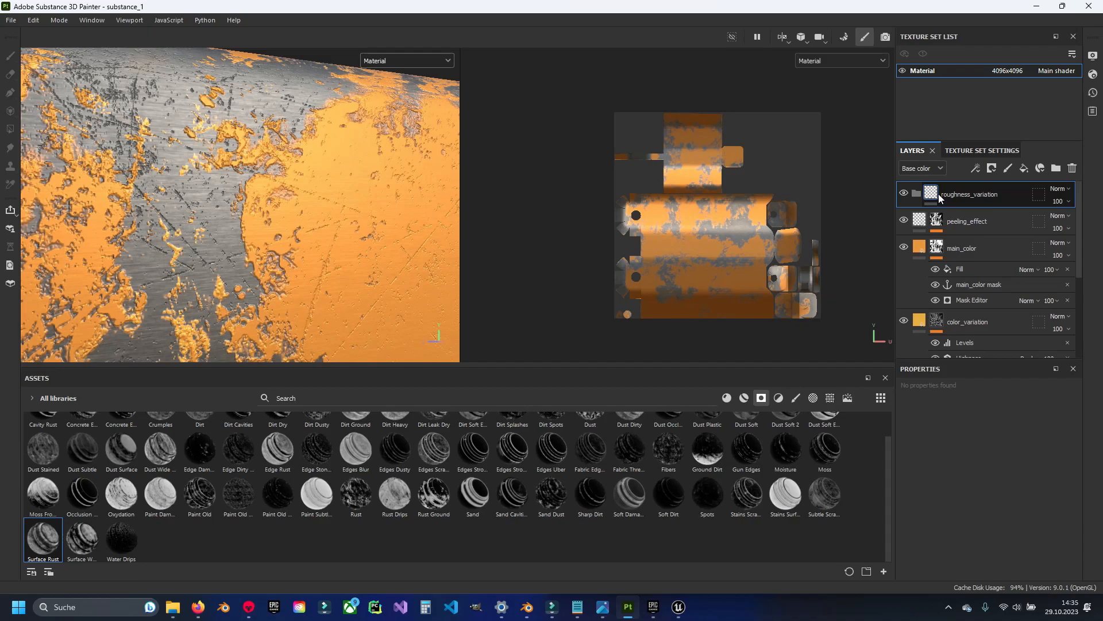
Add a black mask to the roughness_variation folder with a fill driven by the main_color mask anchor point.
right_click(932, 199)
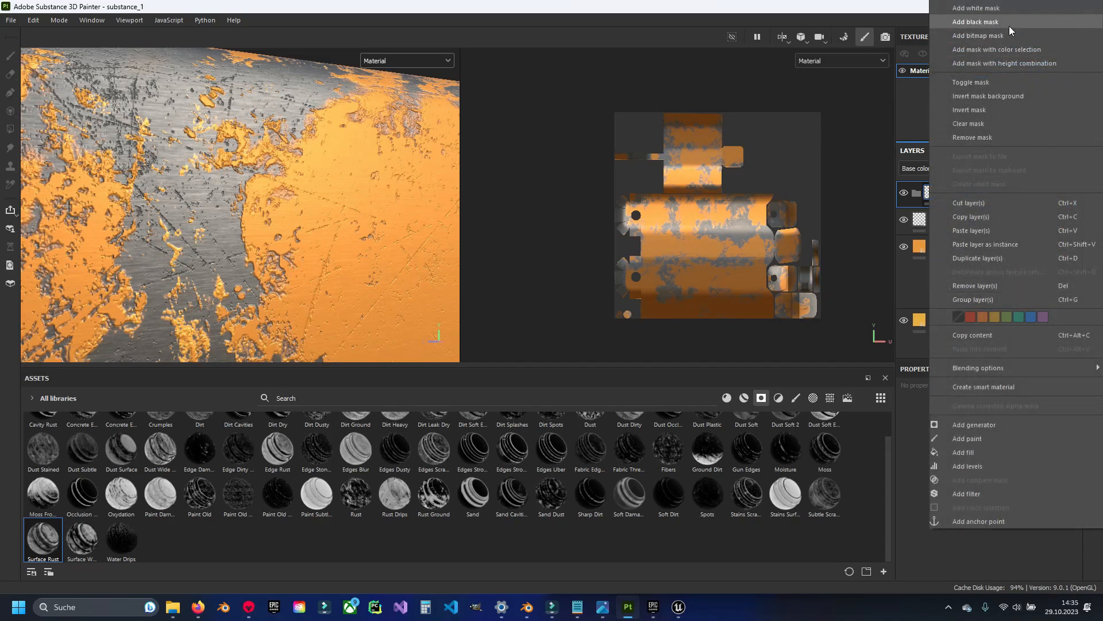
click(1009, 25)
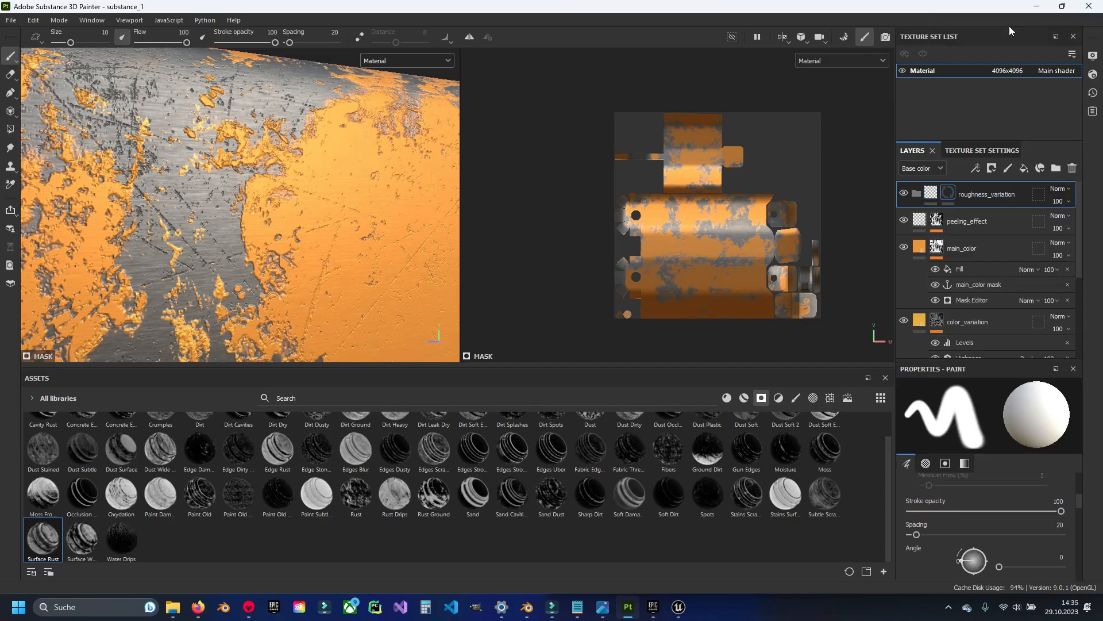
right_click(951, 195)
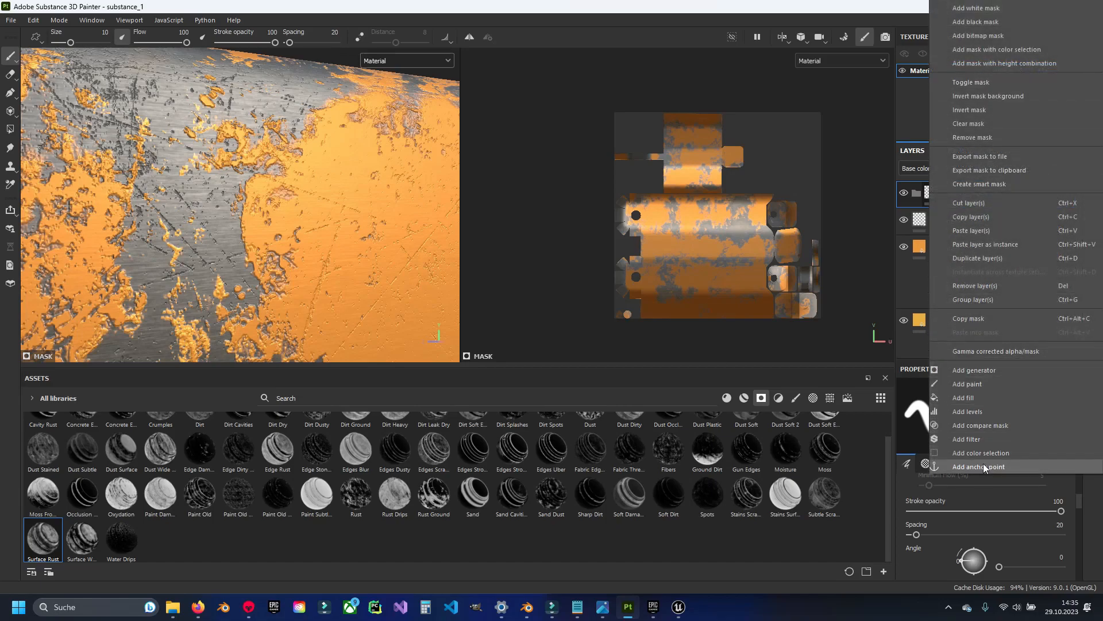
click(990, 397)
click(1013, 445)
click(1017, 451)
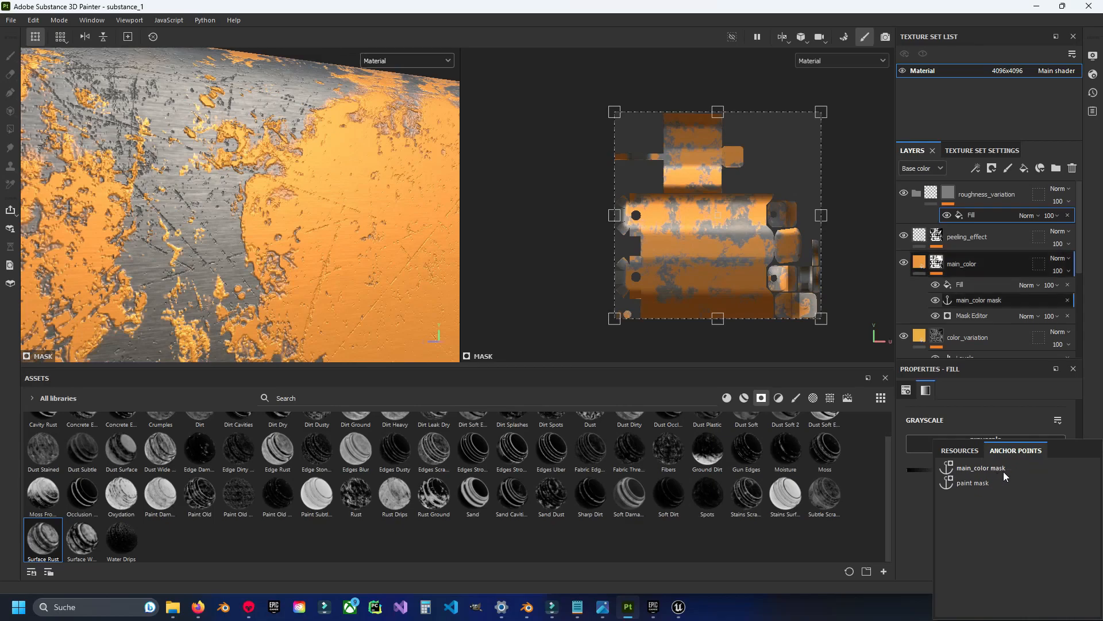
click(980, 467)
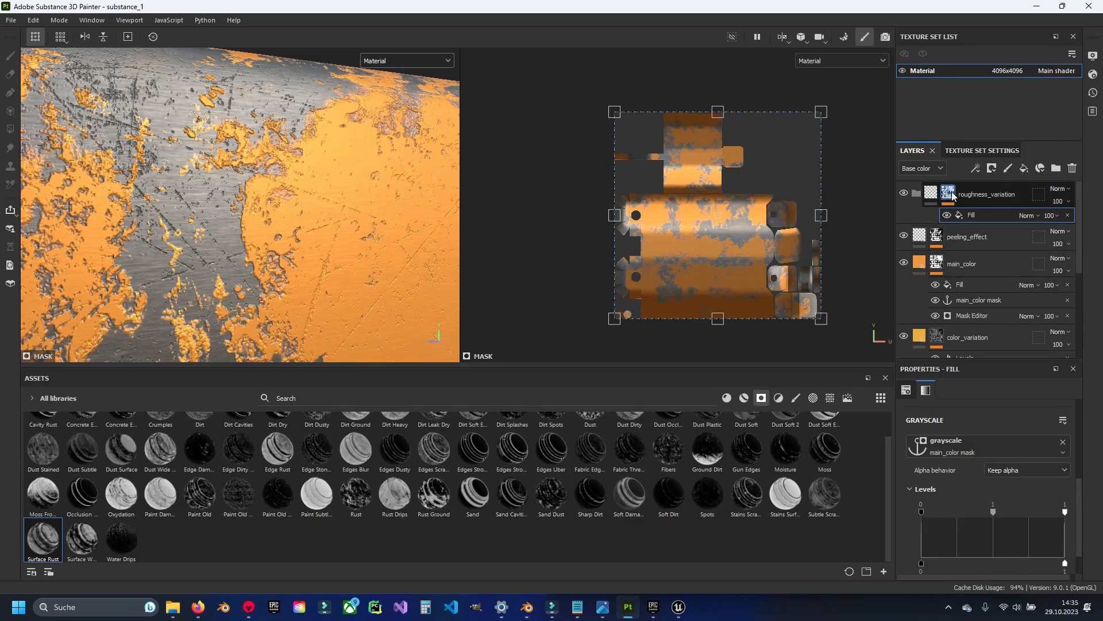
Add a fill layer inside the roughness_variation folder with only the roughness channel enabled.
click(932, 194)
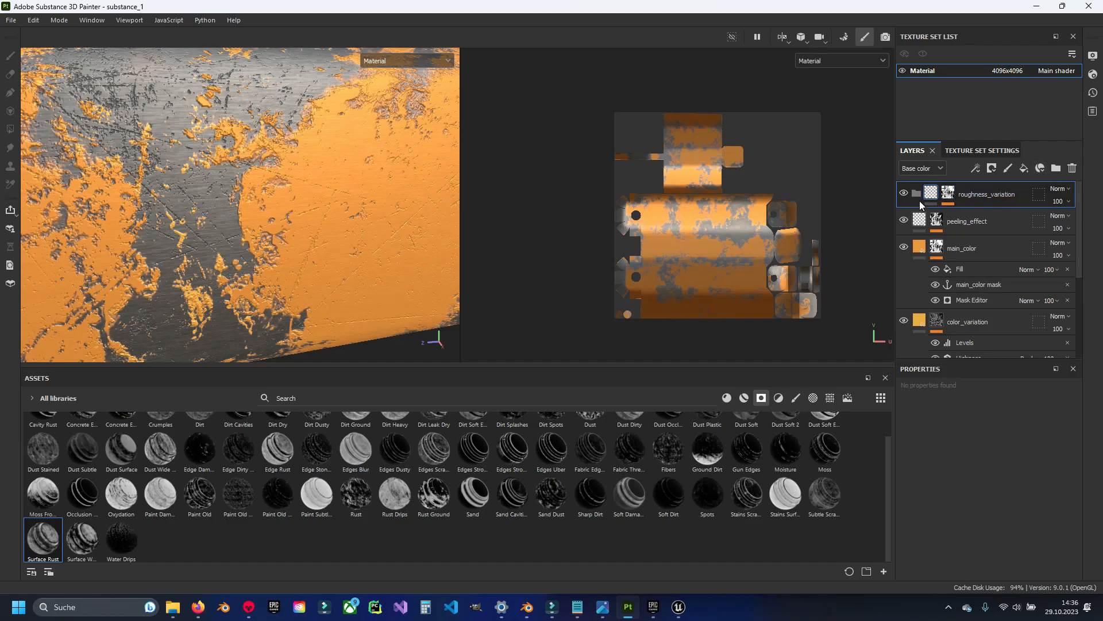
click(1024, 169)
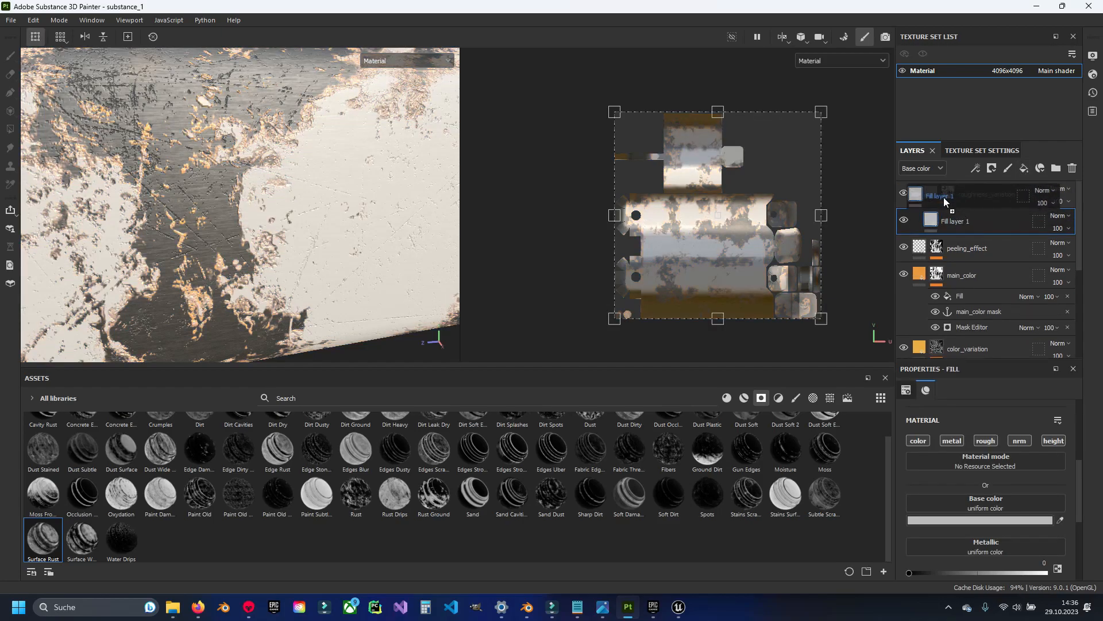
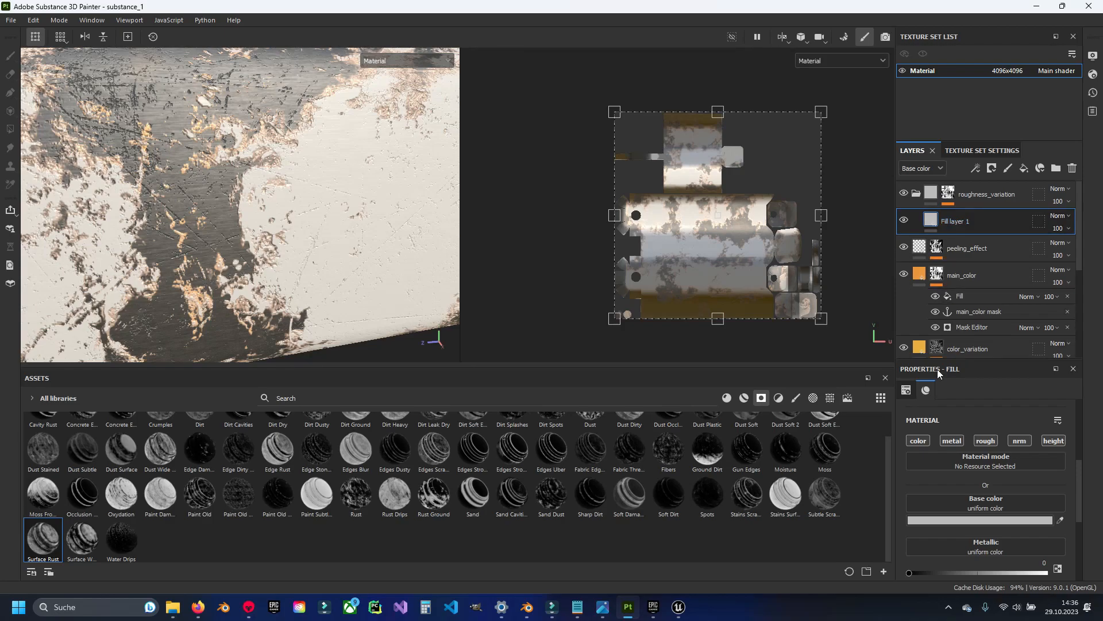
click(951, 441)
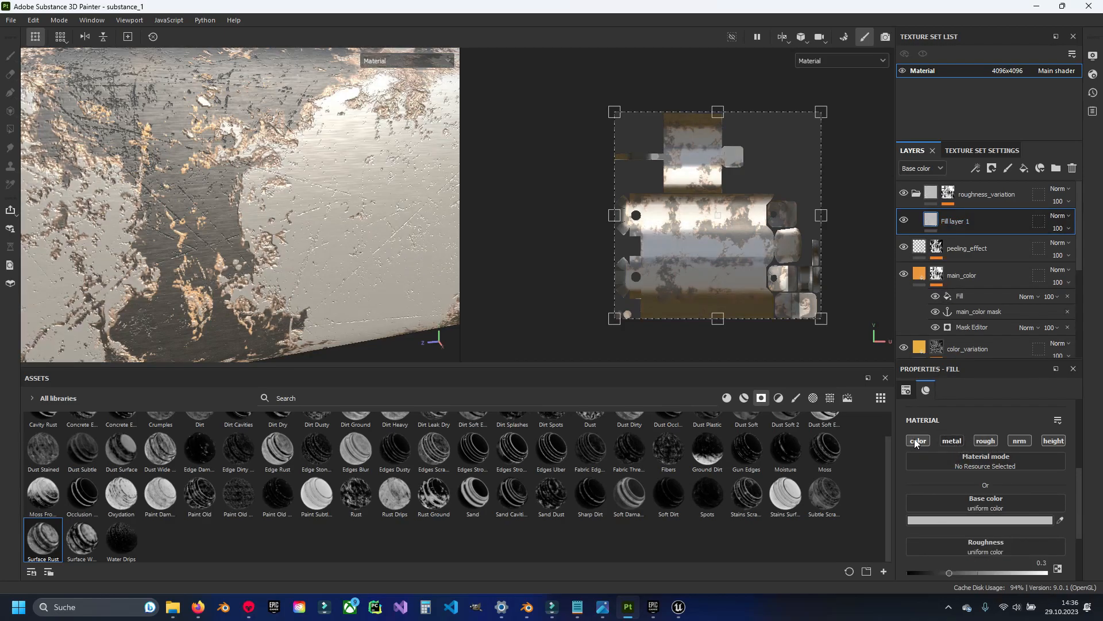
click(917, 441)
click(1018, 441)
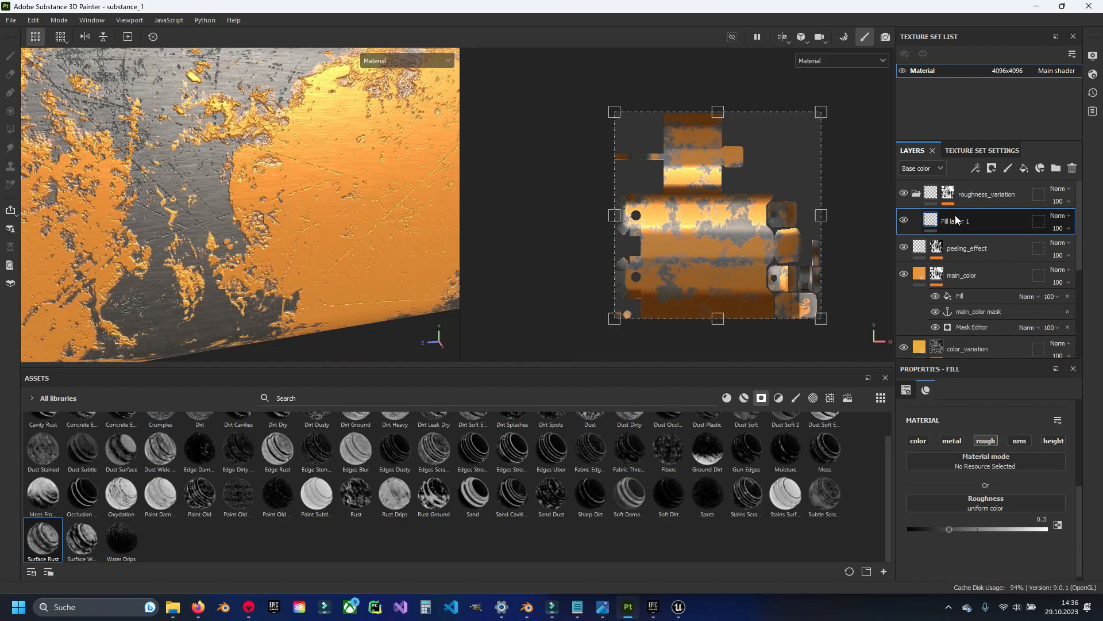
Add a black mask containing a fill effect to the fill layer inside roughness_variation.
right_click(958, 220)
click(981, 25)
right_click(948, 221)
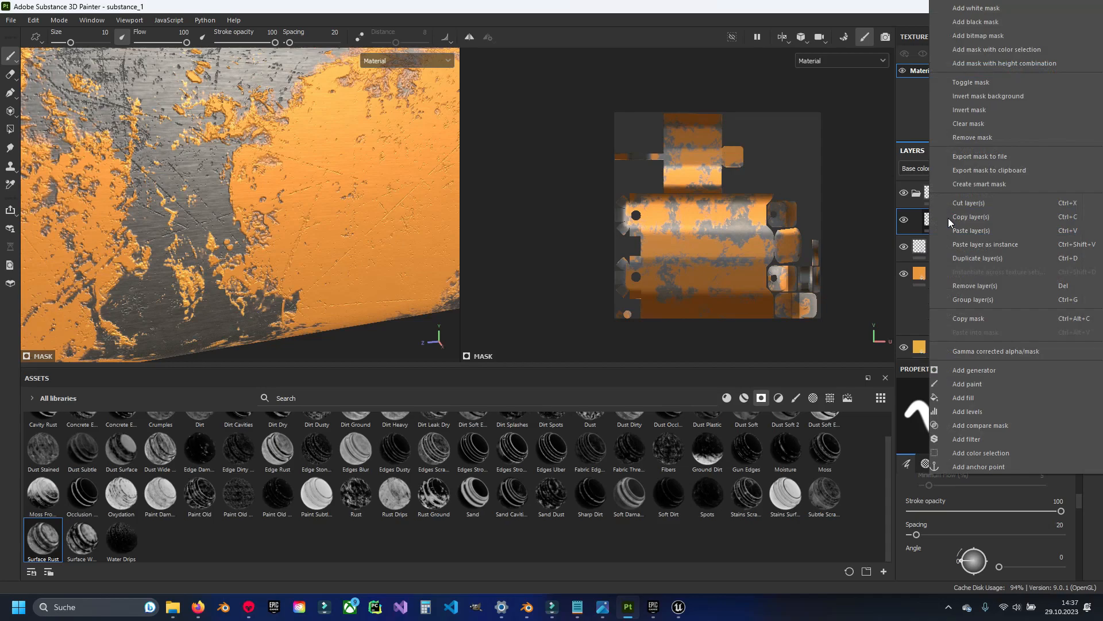
click(958, 401)
Search the texture assets for "grunge wipe smudgy" and assign Grunge Wipe Smudgy Heavy to the mask fill's grayscale.
click(318, 396)
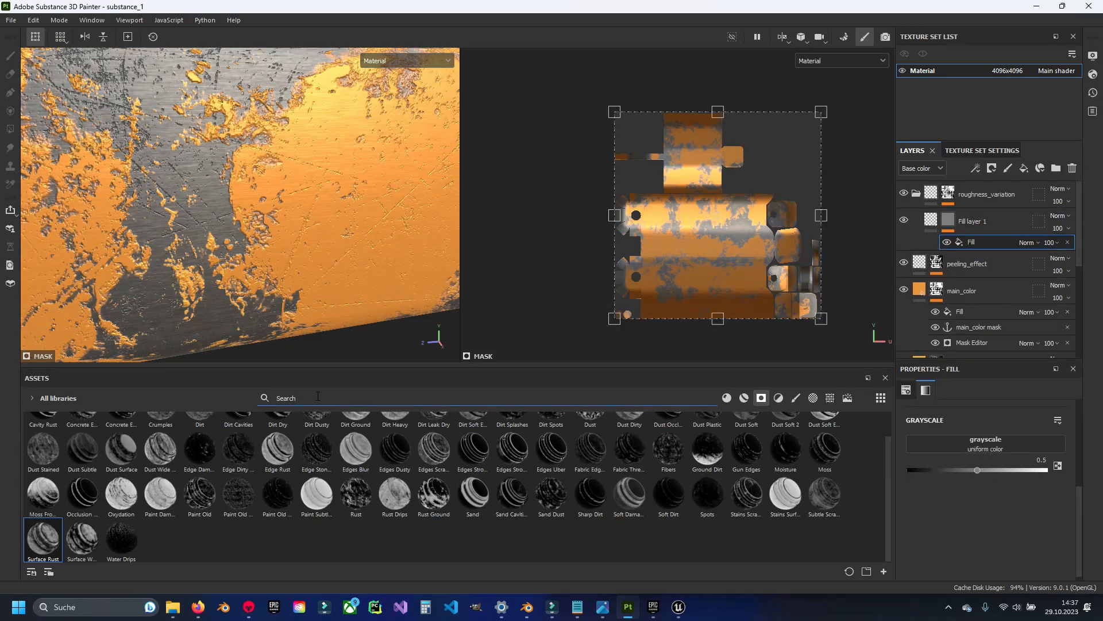
text(grunge)
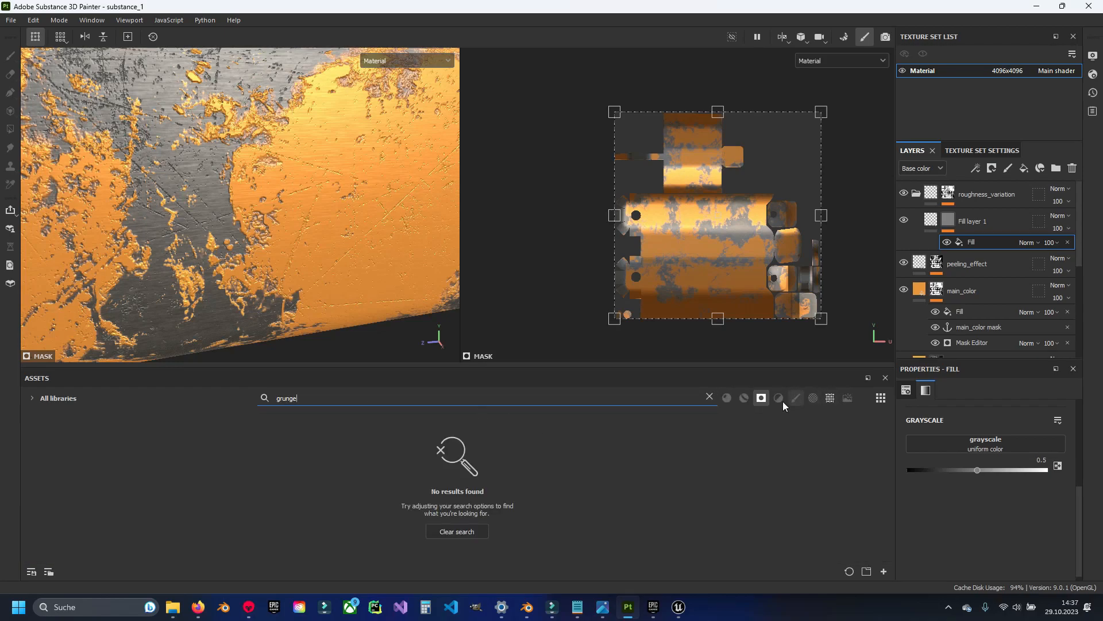
click(764, 398)
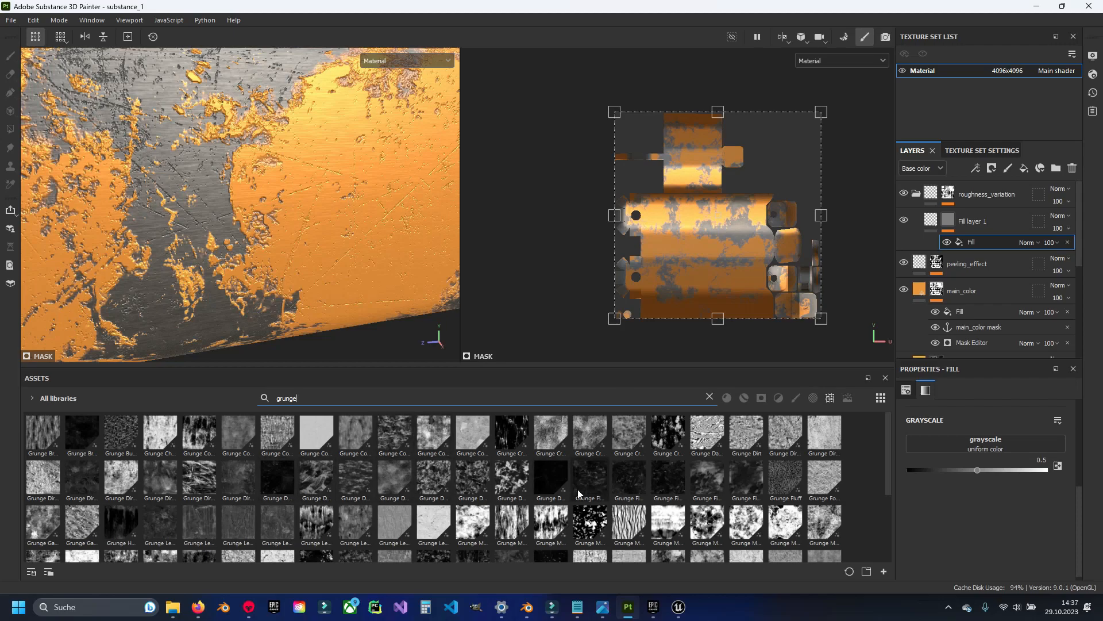
mouse_move(521, 485)
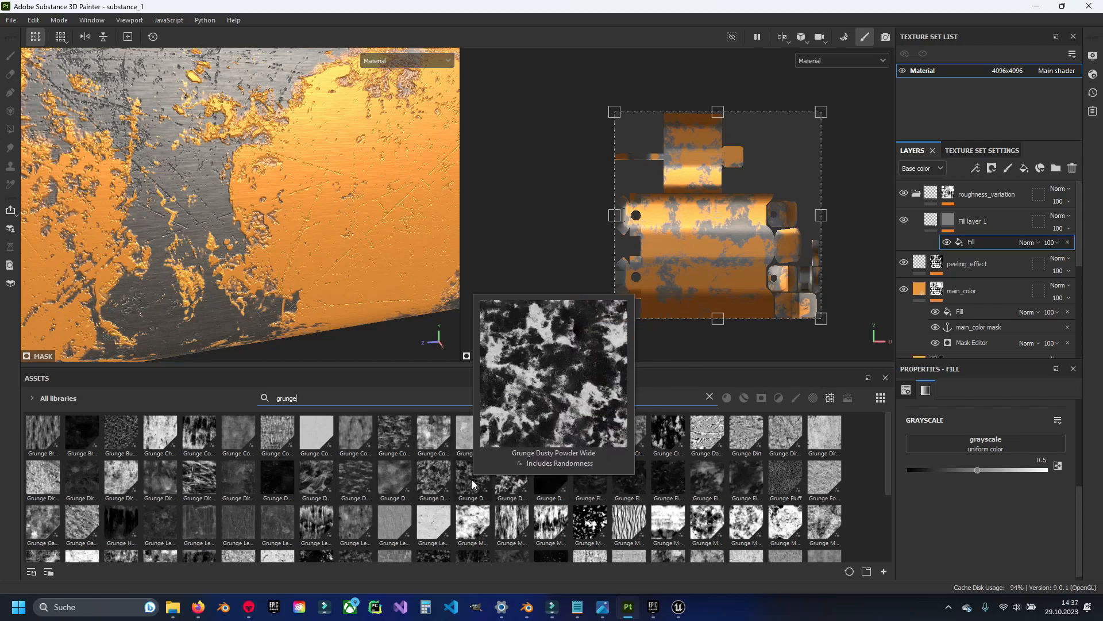
mouse_move(423, 485)
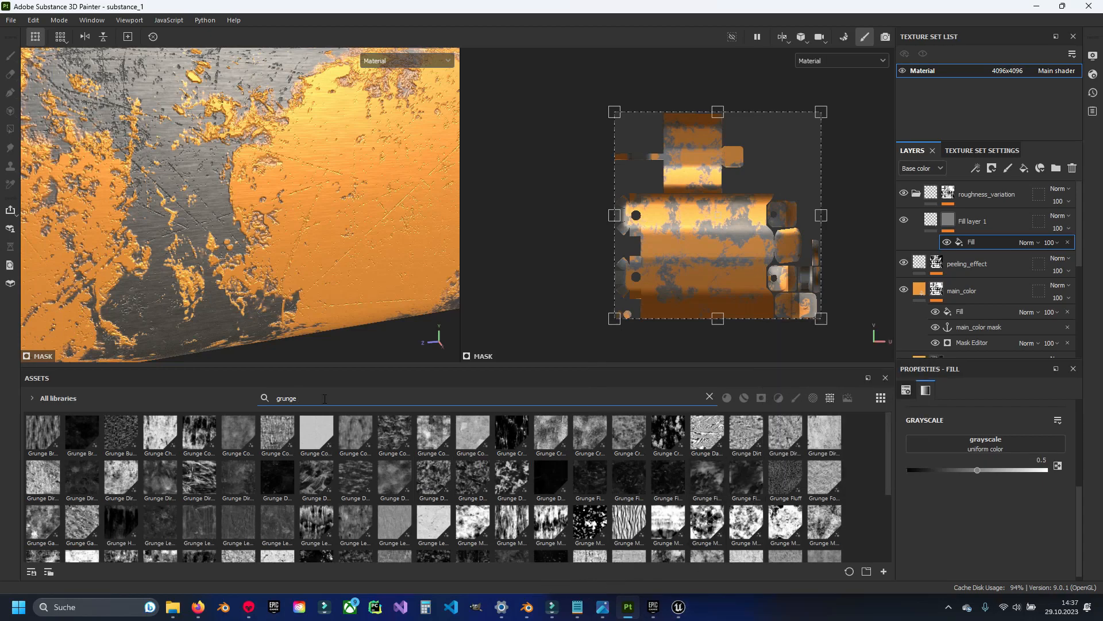
text(wipe)
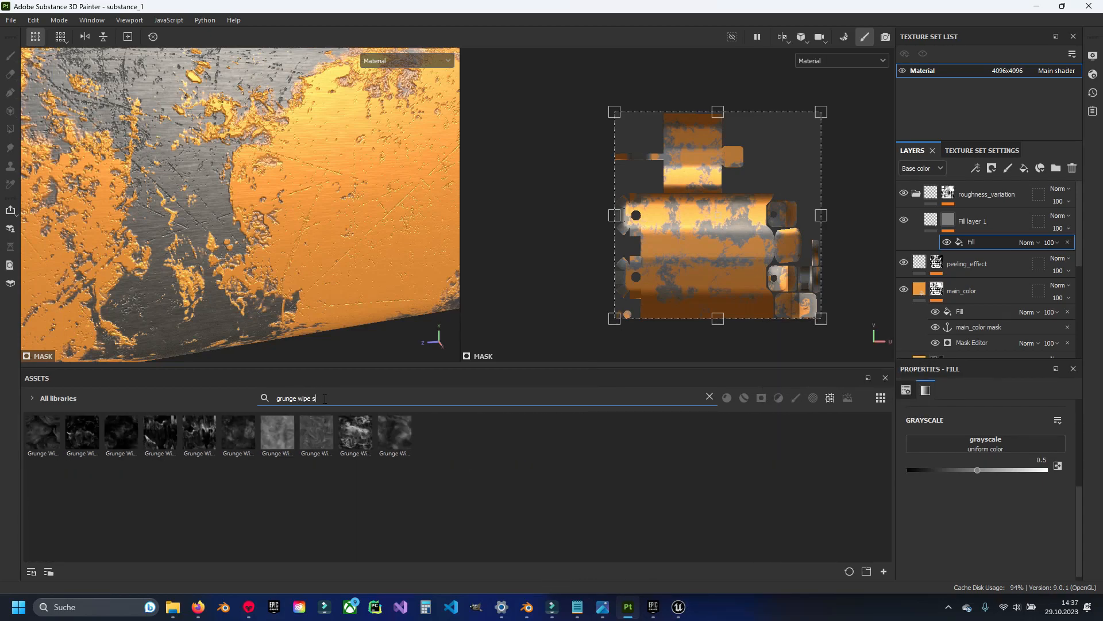
text( smudgy)
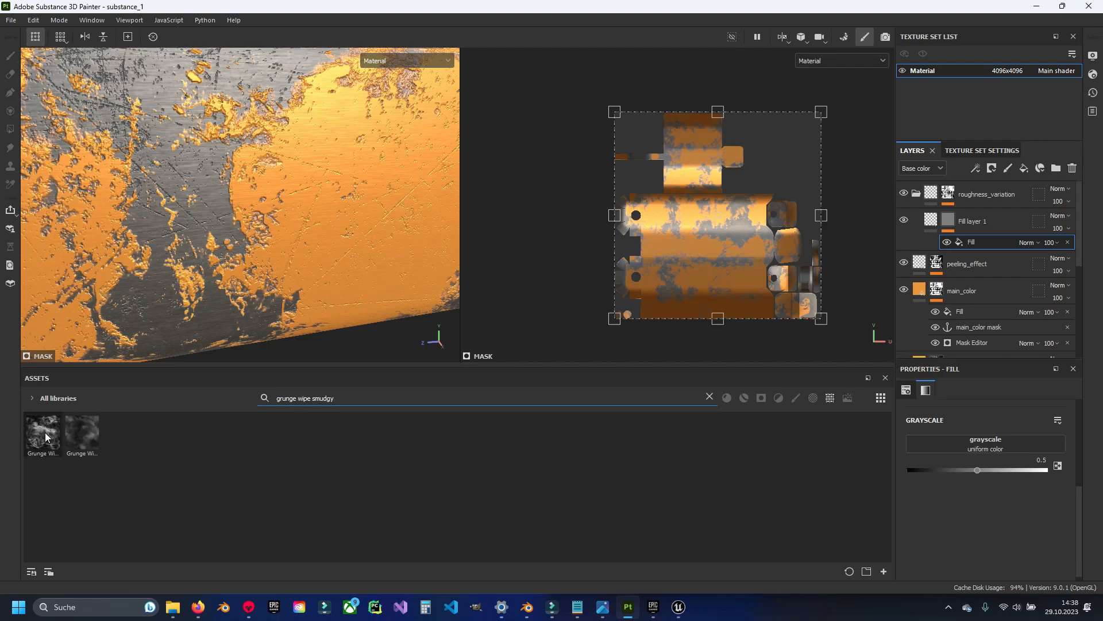
mouse_move(46, 436)
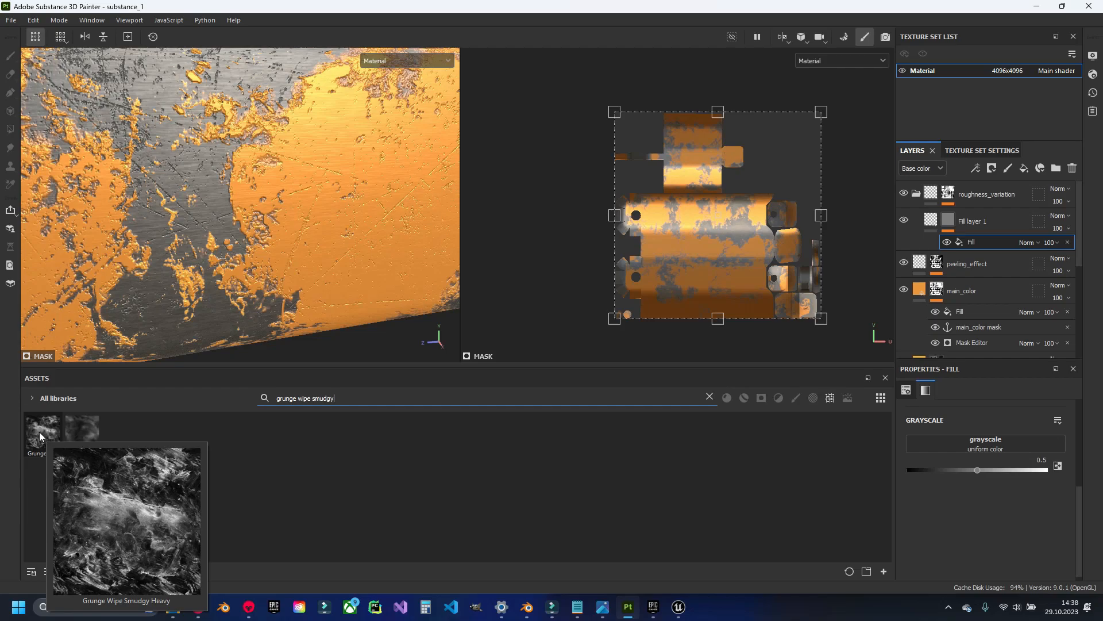
mouse_move(43, 428)
mouse_down()
mouse_move(502, 441)
mouse_move(43, 430)
mouse_move(806, 423)
mouse_move(921, 253)
mouse_move(960, 232)
mouse_move(954, 222)
mouse_move(978, 237)
mouse_move(975, 227)
mouse_move(990, 442)
mouse_move(977, 453)
mouse_move(981, 445)
mouse_up()
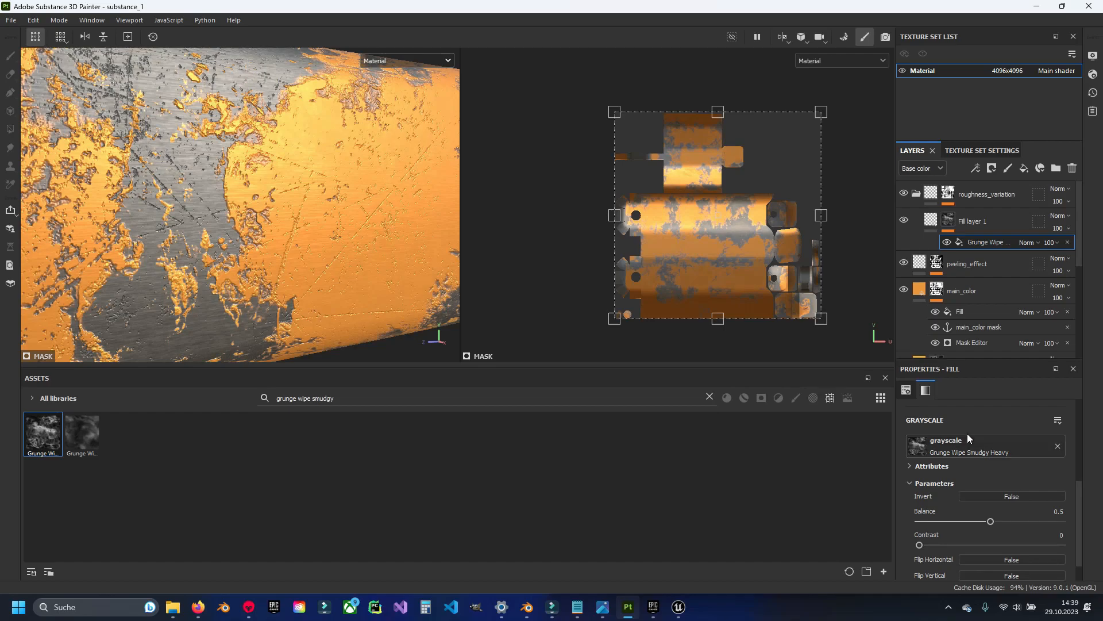
Toggle the Grunge Wipe fill off and on to compare its effect on the beam's reflections.
alt+drag(332, 255, 353, 293)
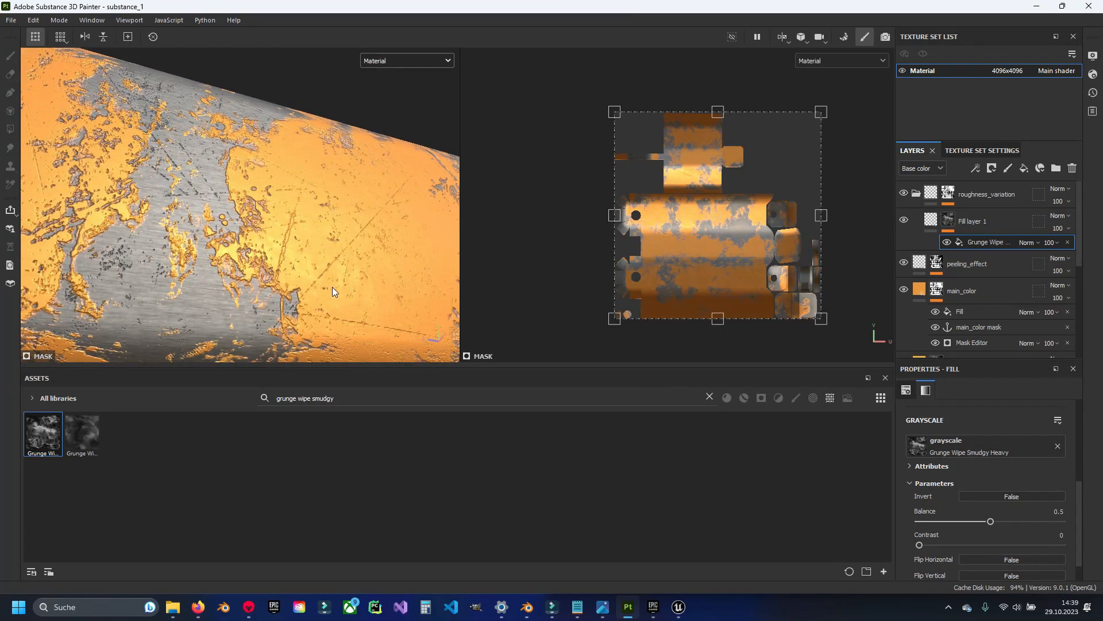
click(947, 242)
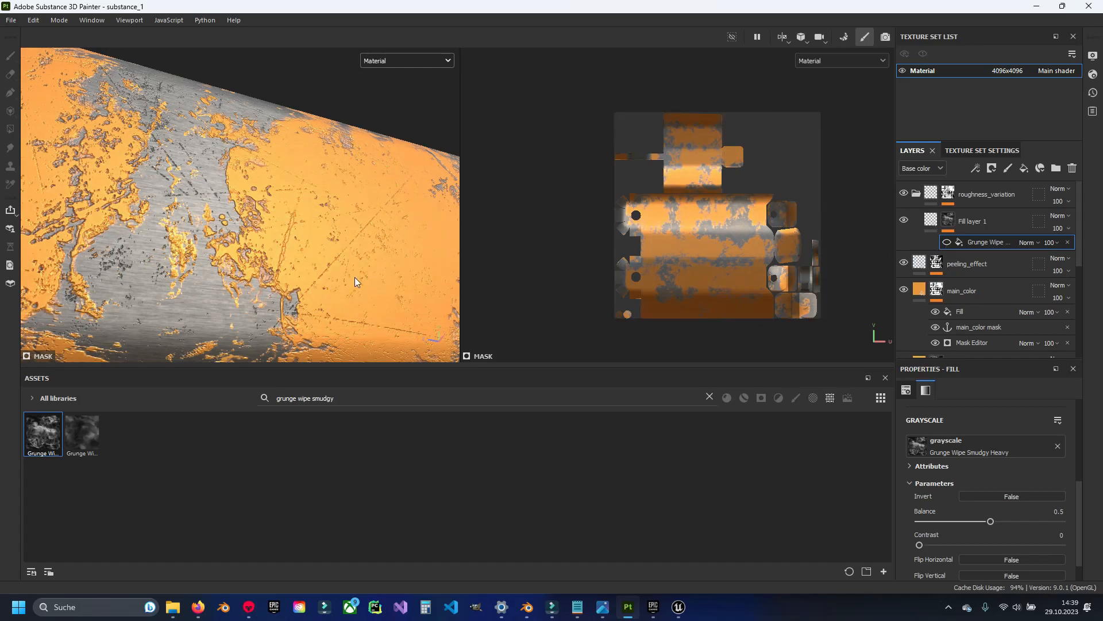
click(947, 241)
alt+drag(349, 174, 345, 138)
Show the Roughness channel, compare the beam with the Grunge Wipe fill off and on, and return to the Material view.
click(426, 61)
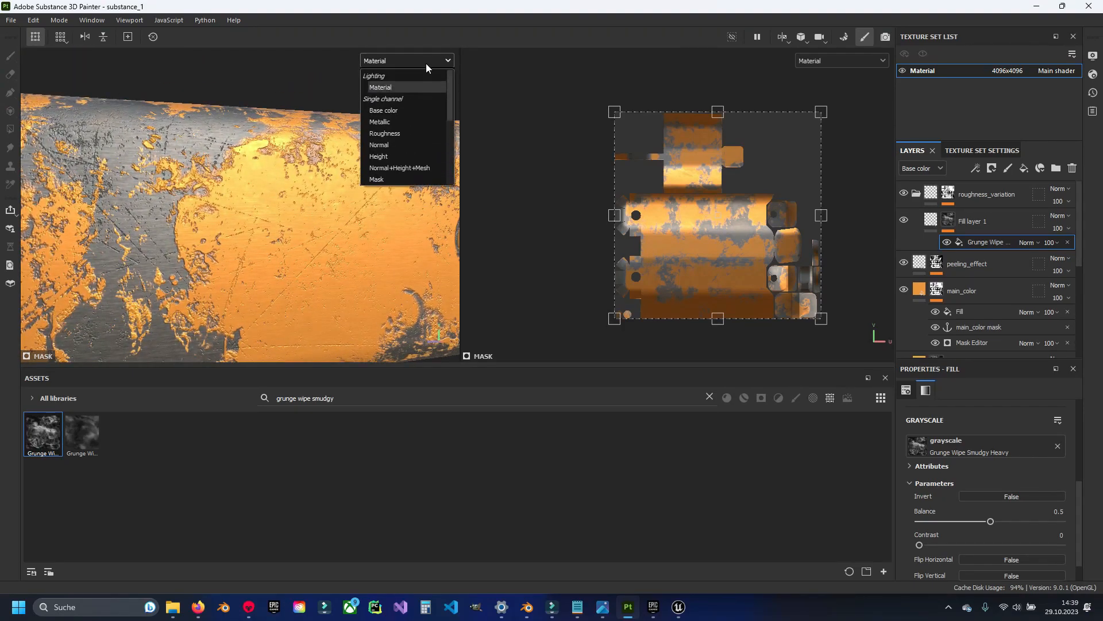
click(396, 60)
click(408, 60)
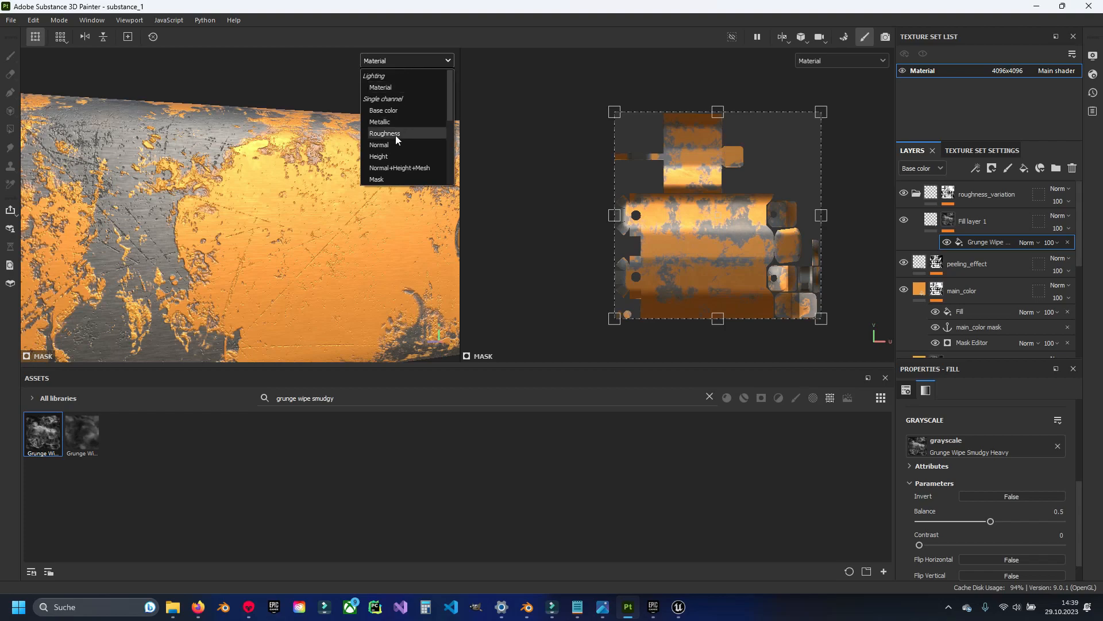
click(384, 133)
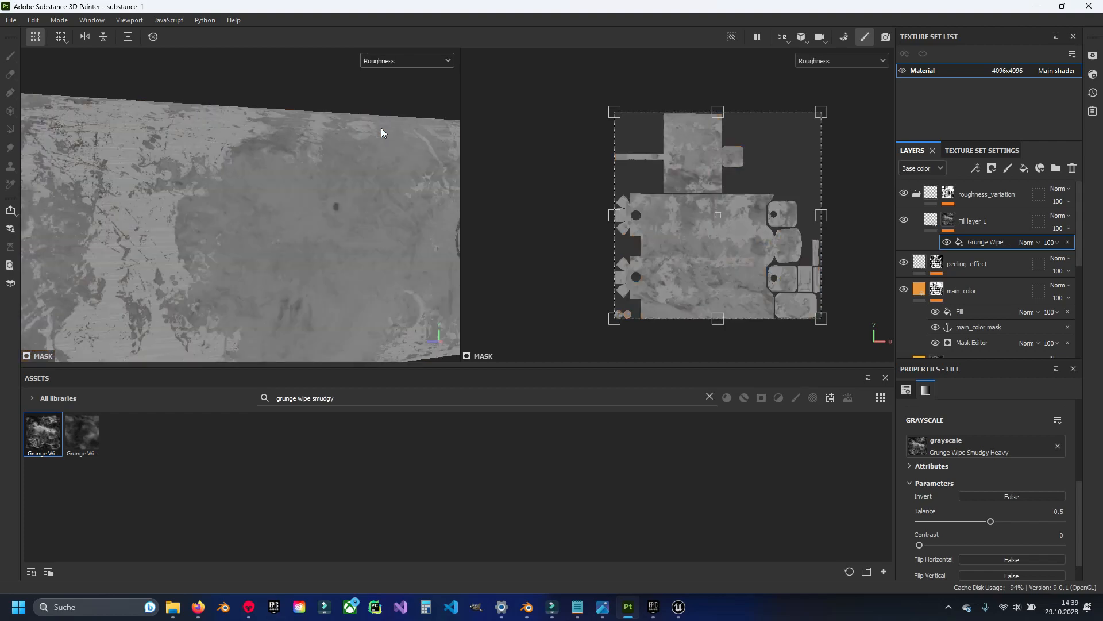
click(947, 242)
click(947, 242)
middle_drag(294, 212, 307, 184)
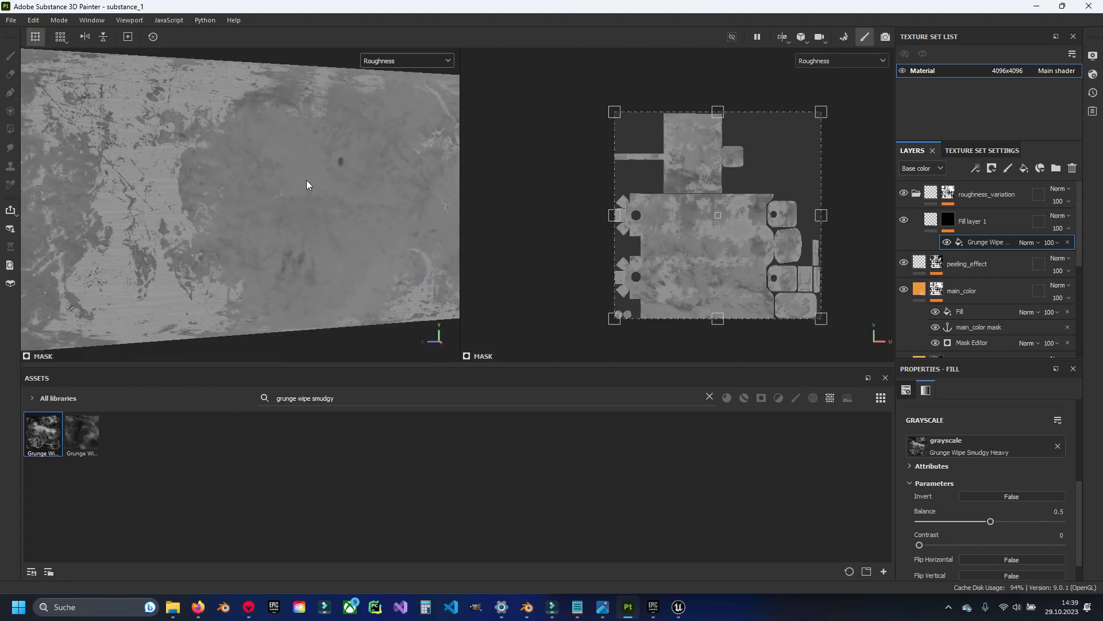
alt+drag(354, 222, 341, 233)
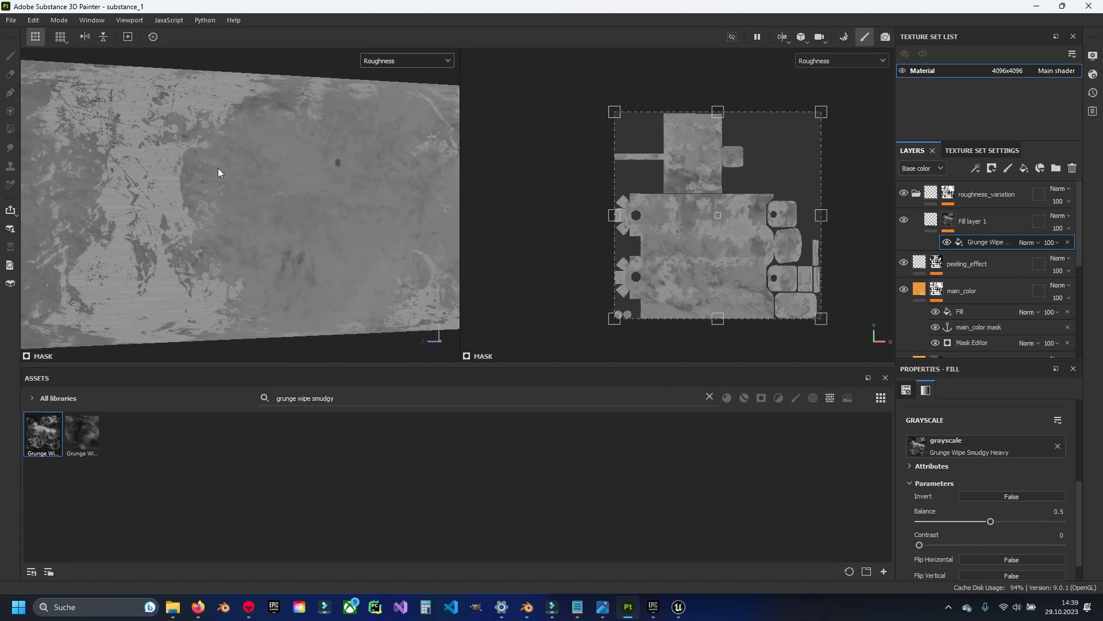
click(405, 61)
click(394, 76)
Set the Grunge Wipe Smudgy Heavy fill's balance to 0.76 and contrast to 0.56.
alt+drag(281, 197, 345, 257)
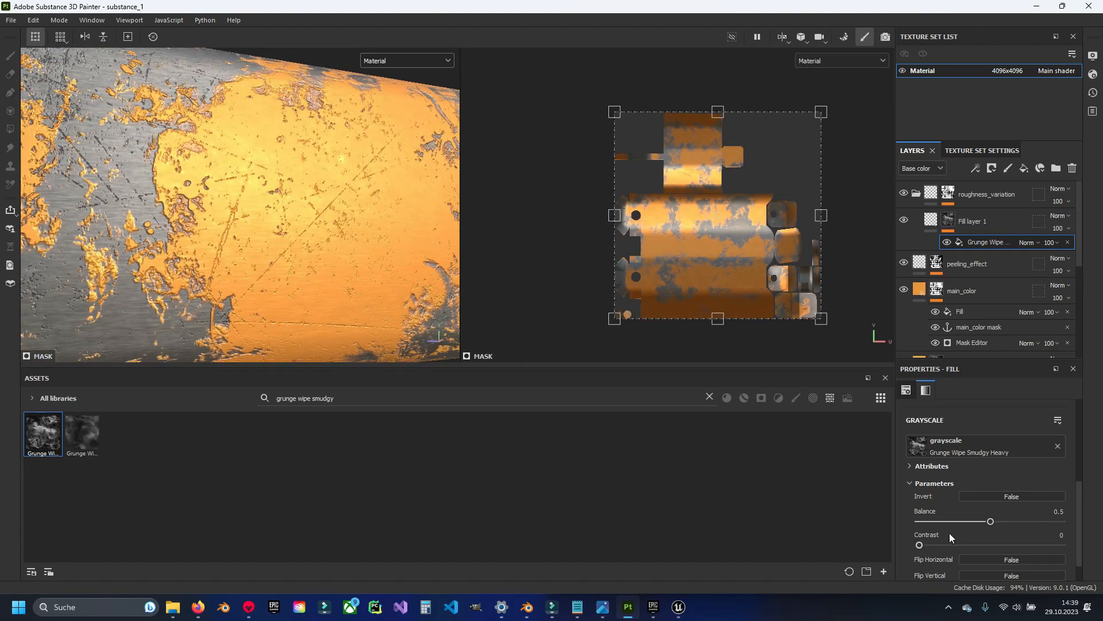
drag(992, 521, 1027, 521)
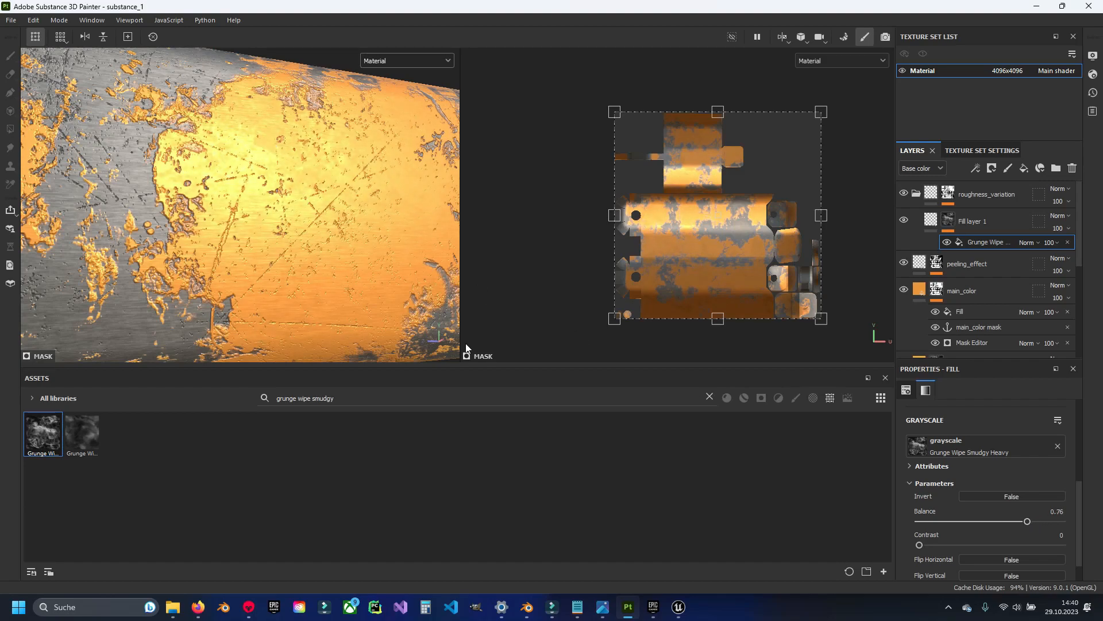
drag(1005, 545, 998, 545)
mouse_move(380, 227)
alt+mouse_down()
mouse_move(369, 239)
mouse_move(368, 180)
mouse_move(365, 254)
mouse_move(370, 160)
mouse_move(364, 239)
alt+mouse_up()
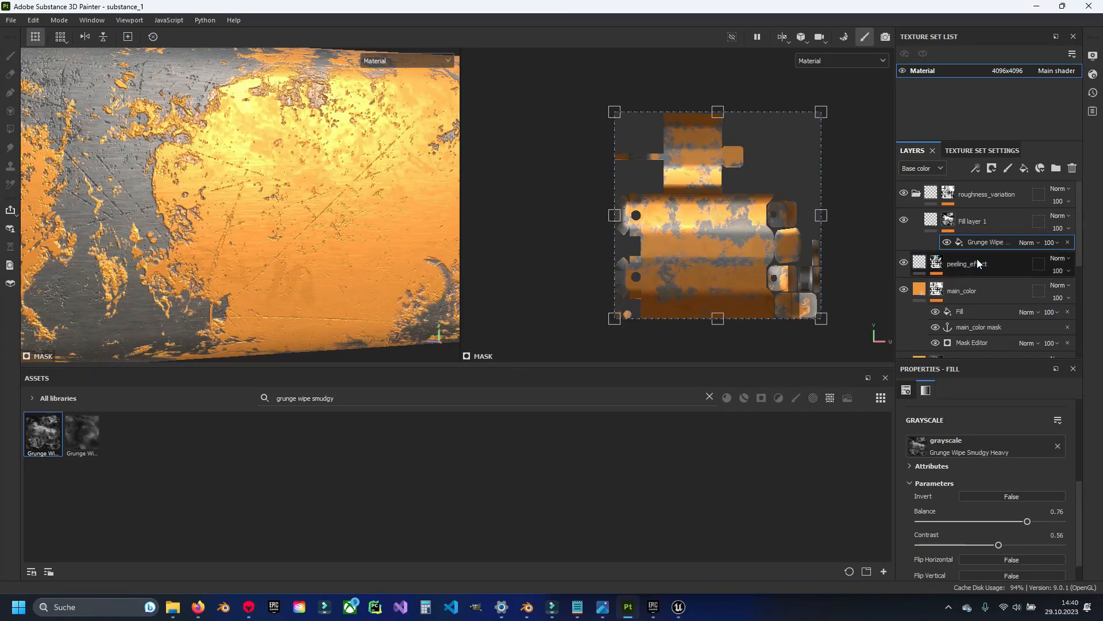
Rename Fill layer 1 in the roughness_variation folder as roughness_1.
double_click(975, 221)
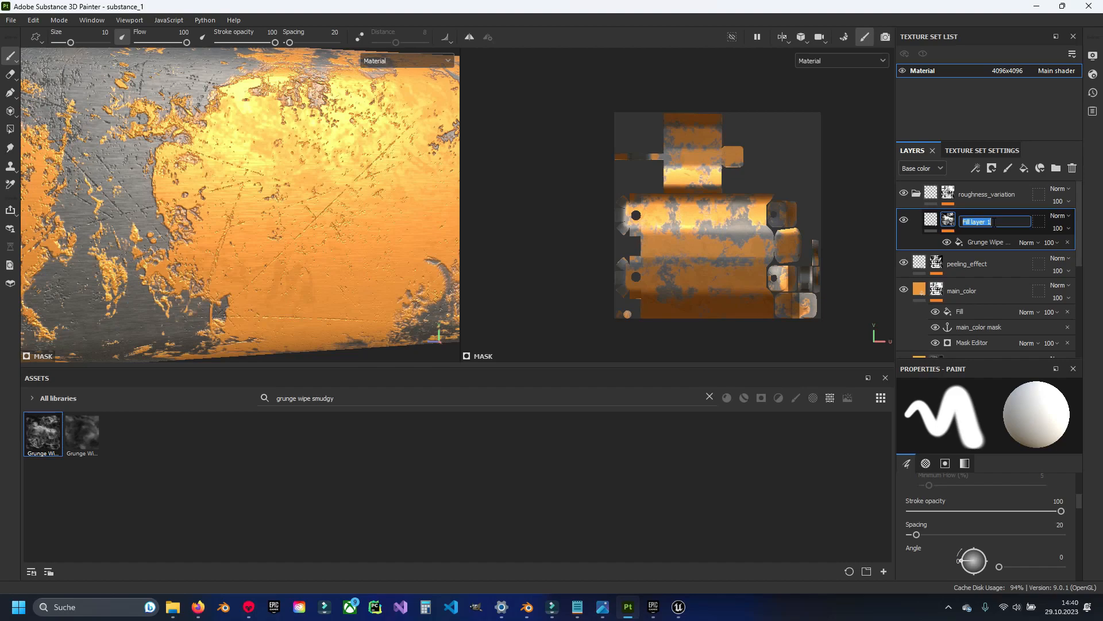
text(roughness_1)
key(Return)
Show the Roughness channel and set the opacity of roughness_1's Grunge Wipe mask fill to 60.
alt+drag(276, 193, 293, 160)
click(392, 60)
click(391, 140)
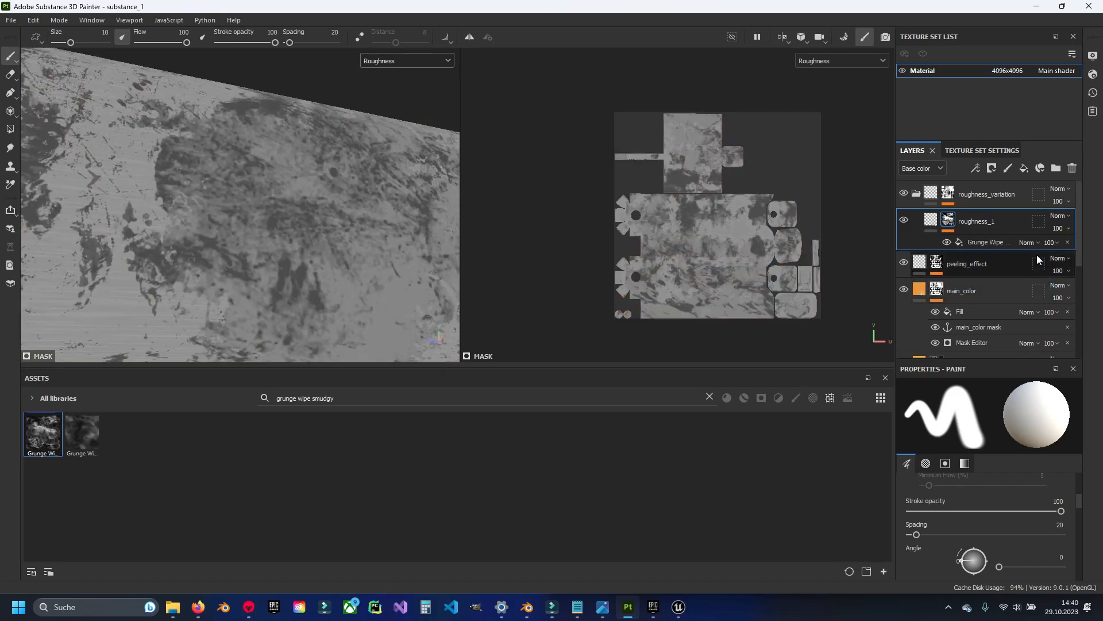
click(1056, 243)
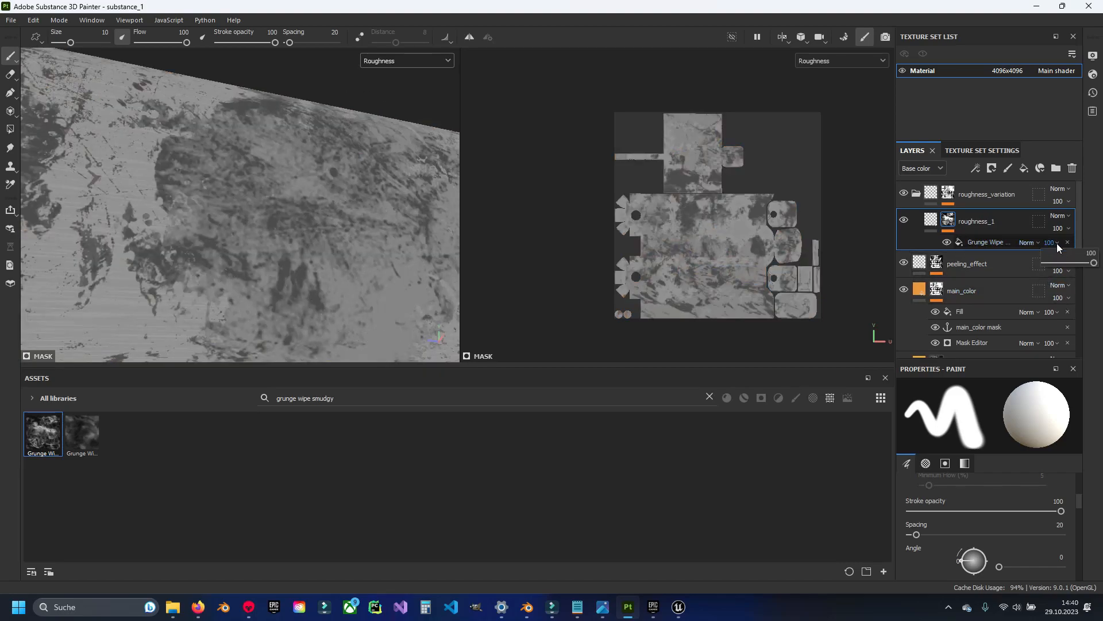
drag(1093, 262, 1084, 263)
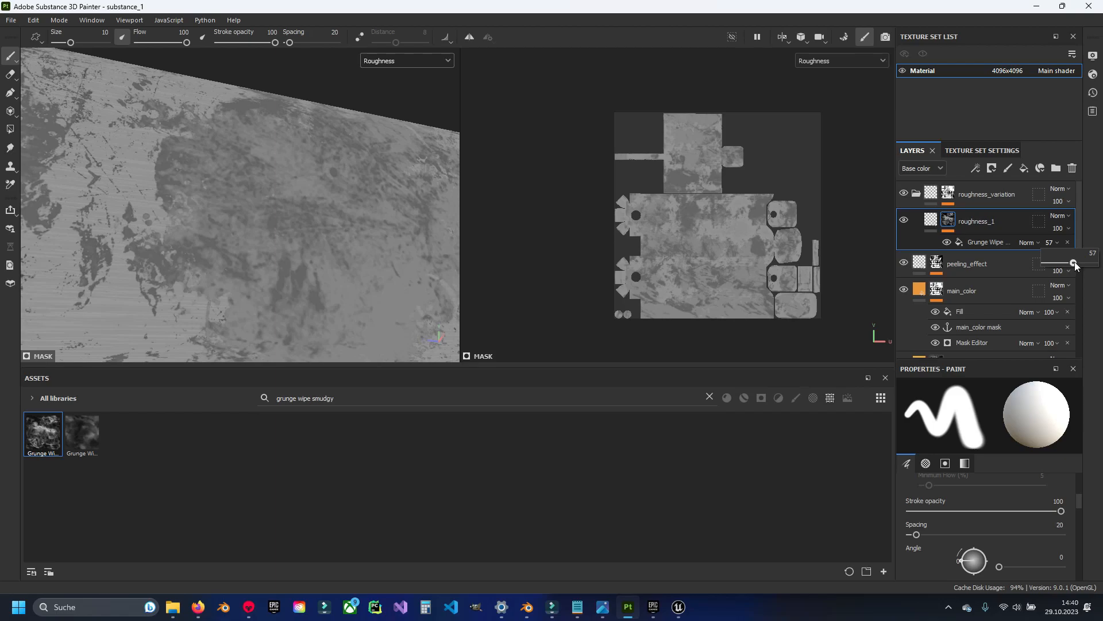
alt+drag(281, 233, 235, 234)
alt+middle_drag(303, 151, 315, 111)
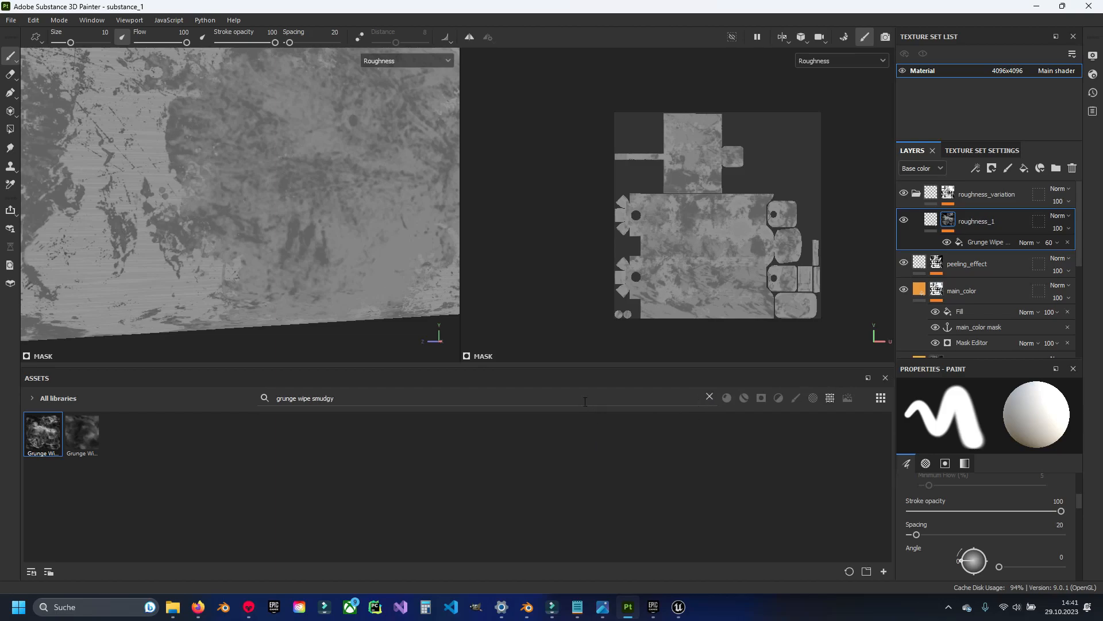
Duplicate the roughness_1 layer and rename the upper copy as roughness_2.
click(969, 227)
key(ctrl+d)
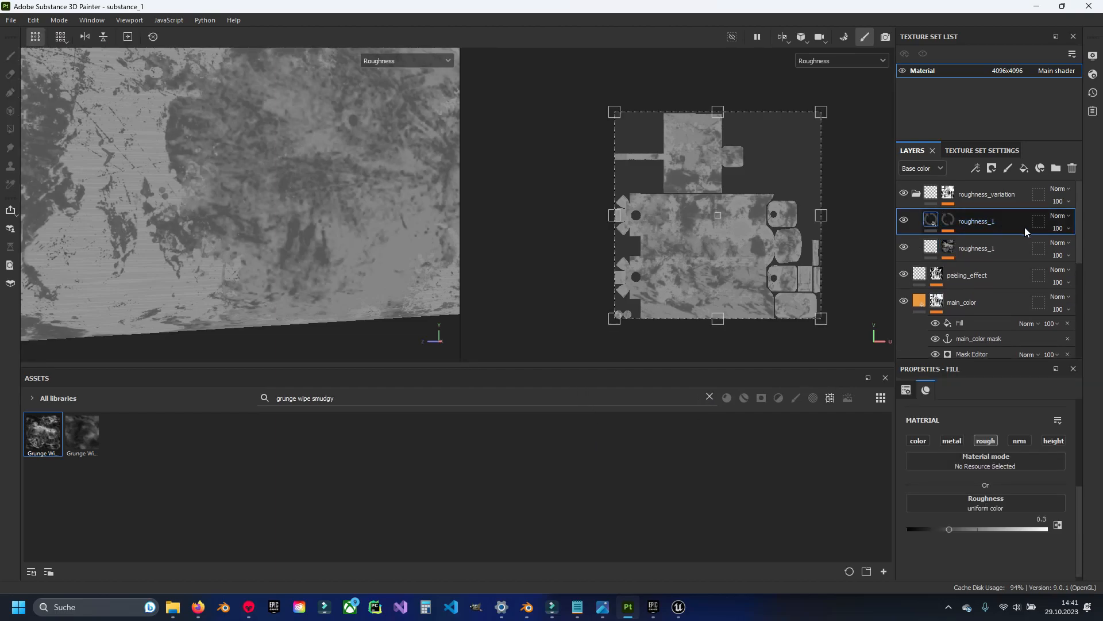
double_click(976, 221)
click(1003, 221)
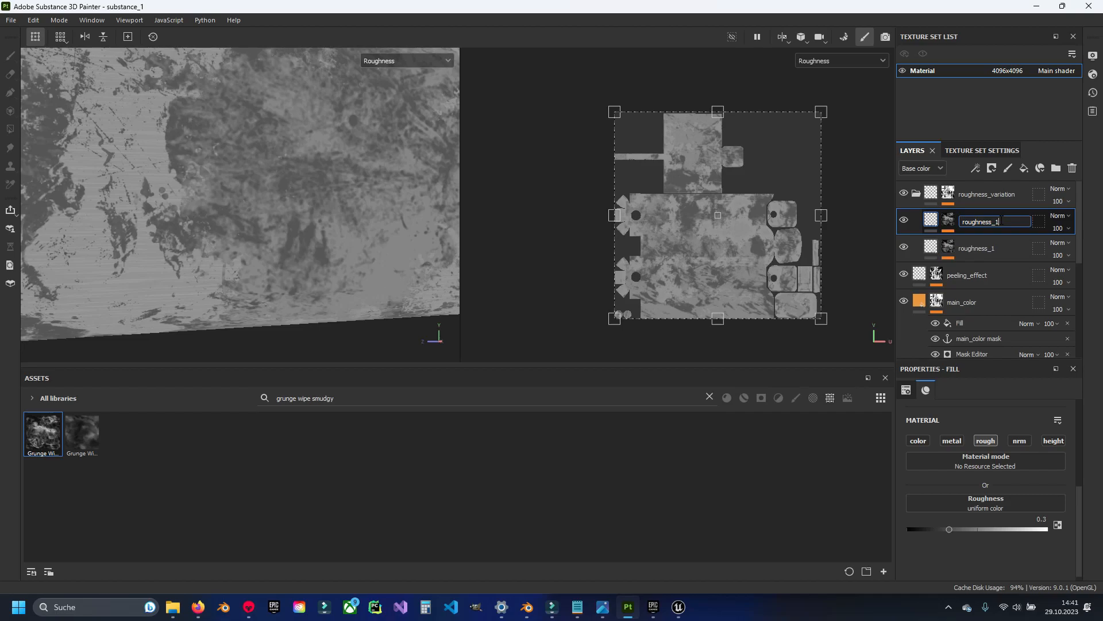
Replace the Grunge Wipe texture in roughness_2's mask fill with Grunge Pebbles Dirt, found by searching the assets for dirt grunges.
click(948, 220)
click(985, 243)
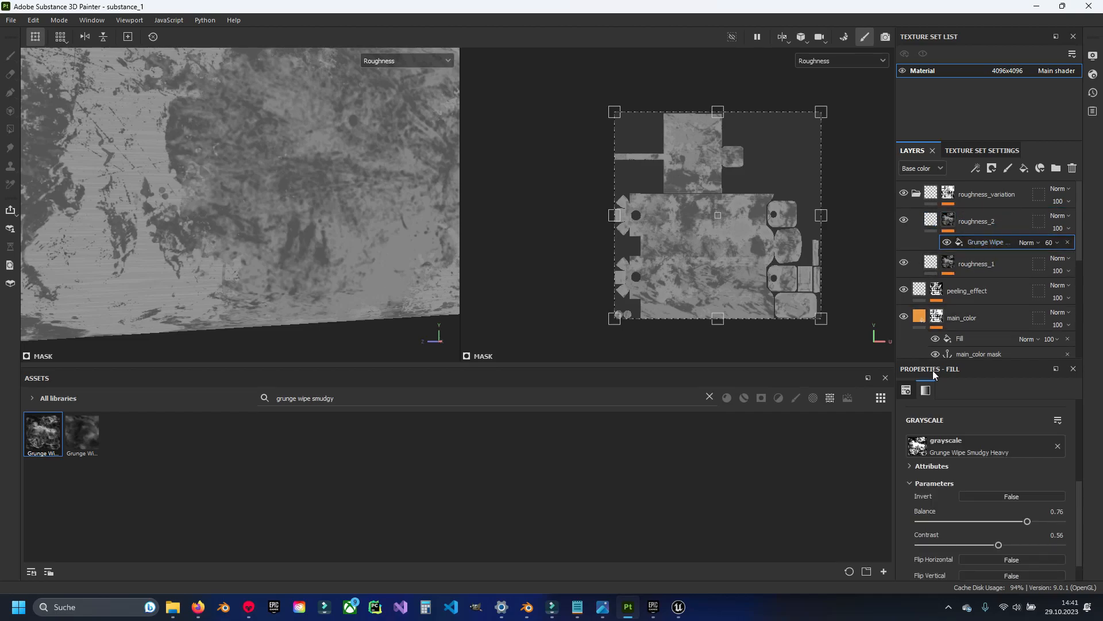
click(1058, 446)
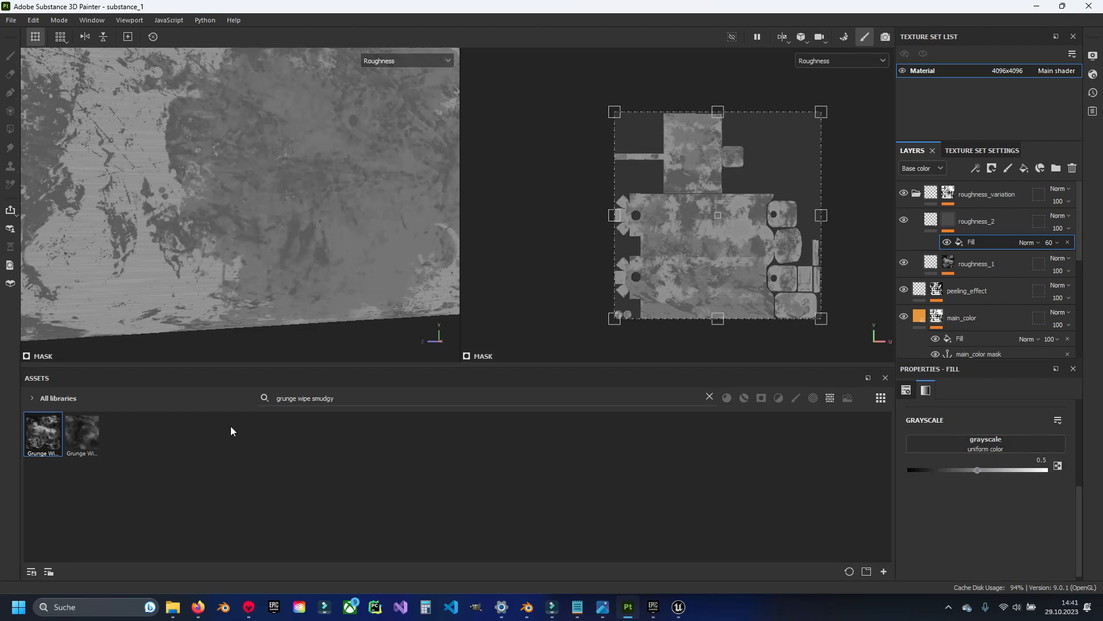
drag(379, 397, 262, 398)
text(gr)
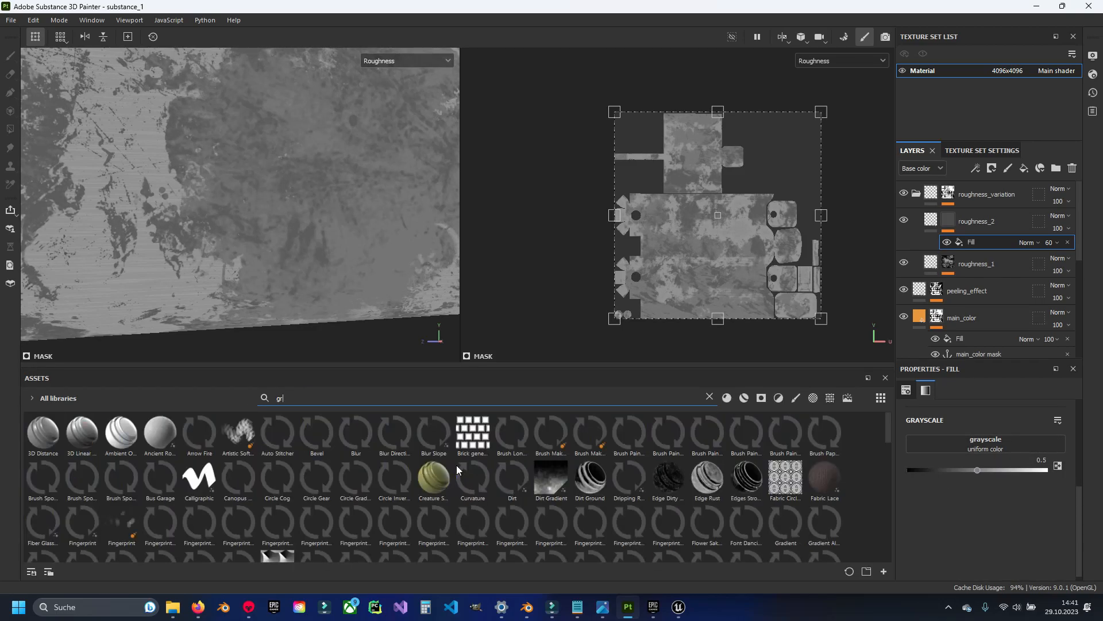
text(unge sir)
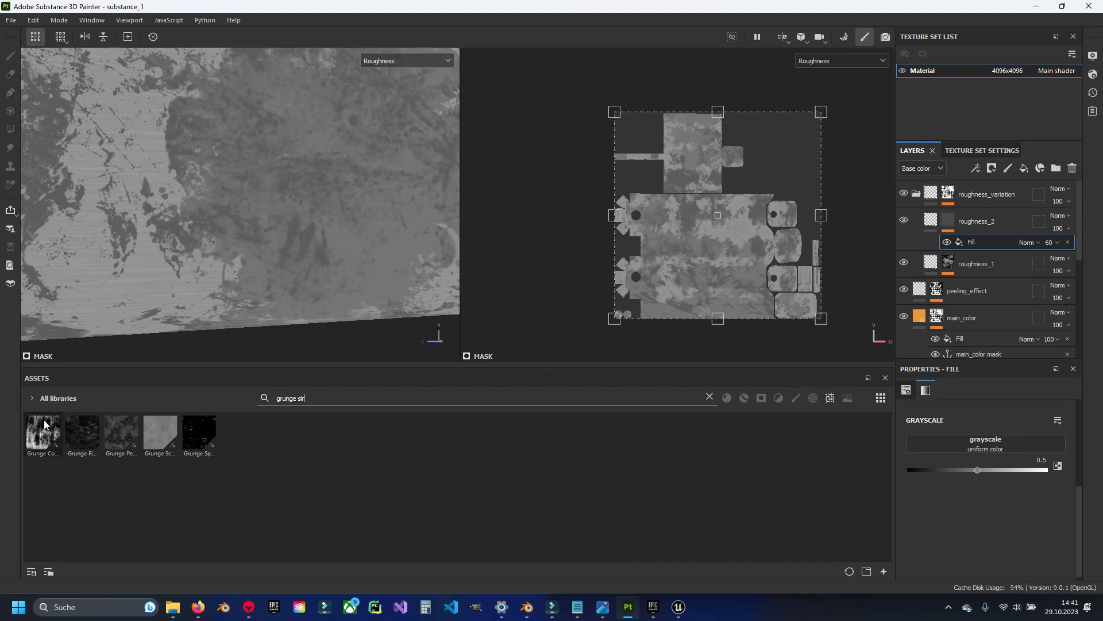
mouse_move(45, 424)
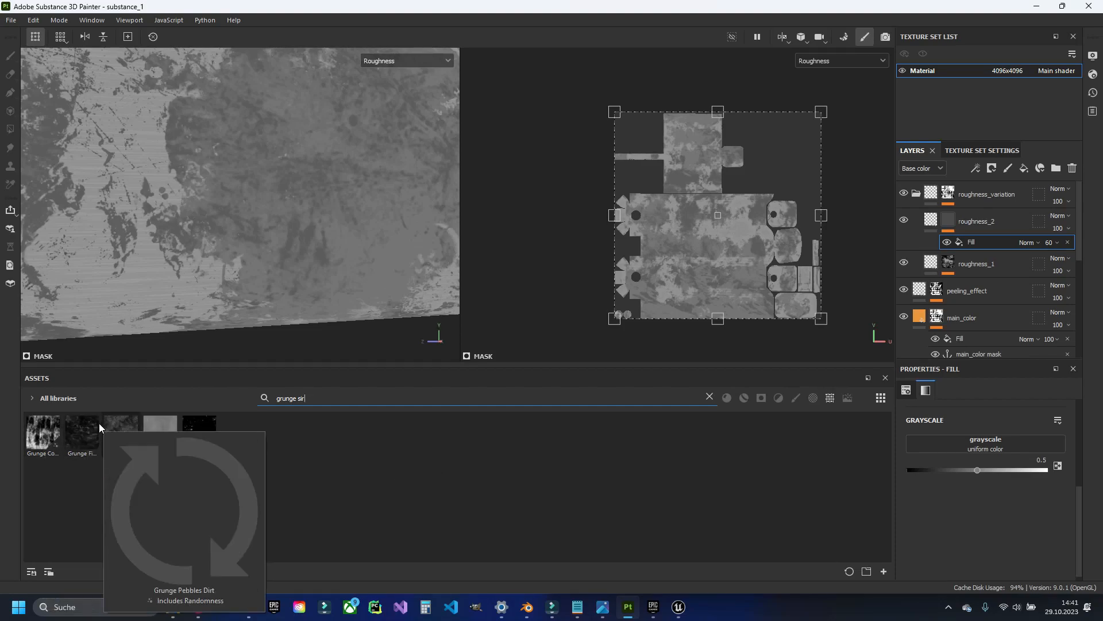
mouse_move(124, 427)
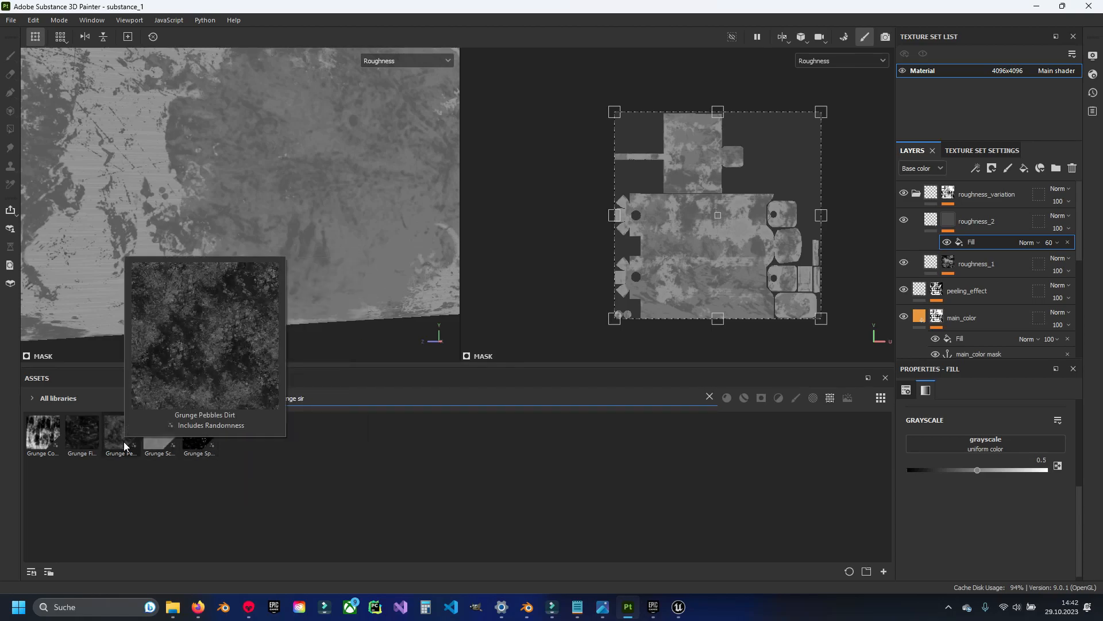
drag(121, 444, 934, 448)
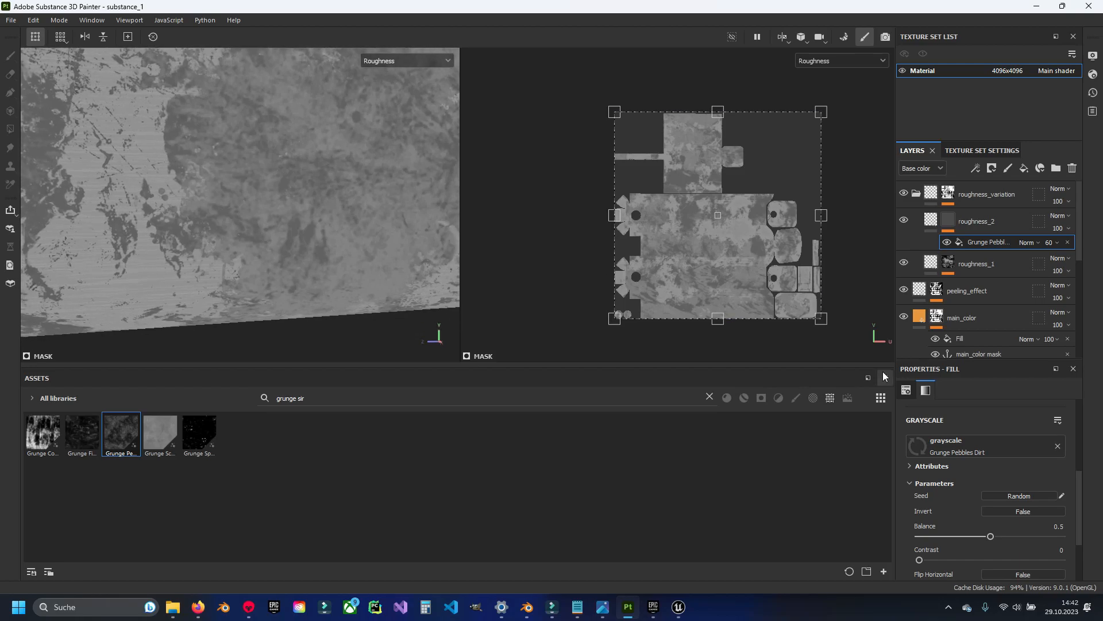
Set the Grunge Pebbles Dirt fill's balance to 0.77 and contrast to 0.51.
scroll(990, 506, down, 3)
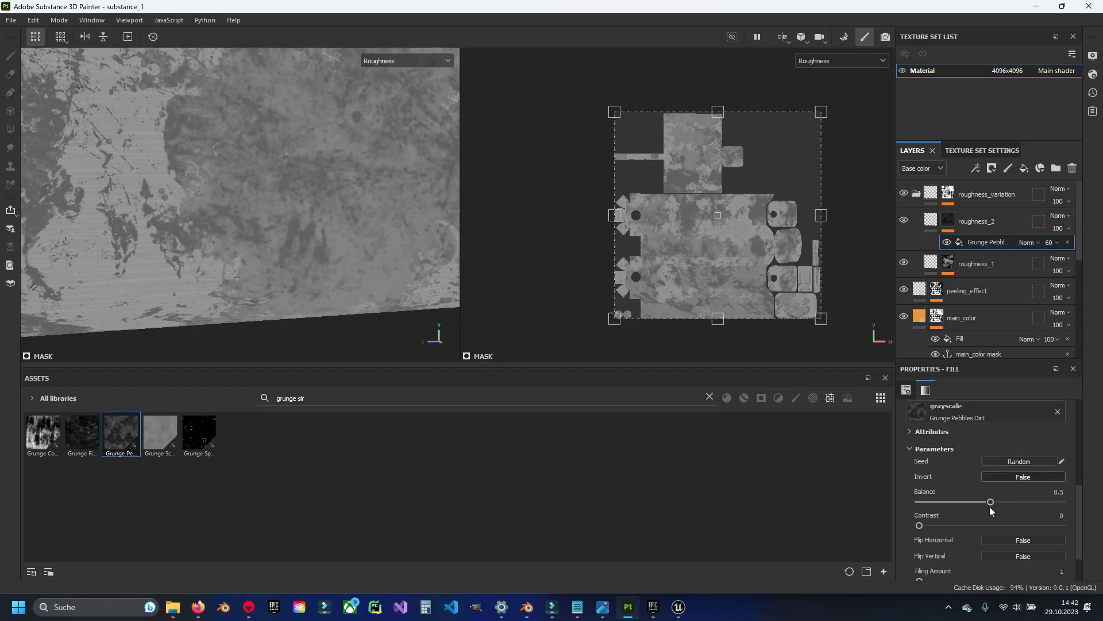
scroll(990, 505, up, 2)
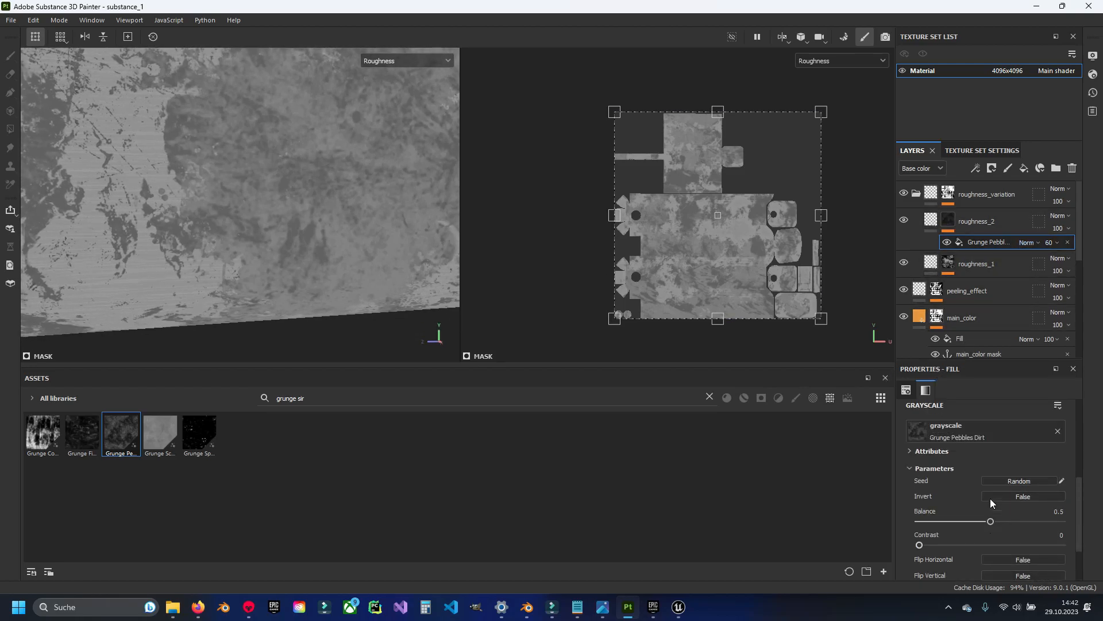
scroll(991, 497, up, 3)
scroll(1005, 453, down, 3)
scroll(1005, 456, up, 4)
scroll(985, 492, down, 3)
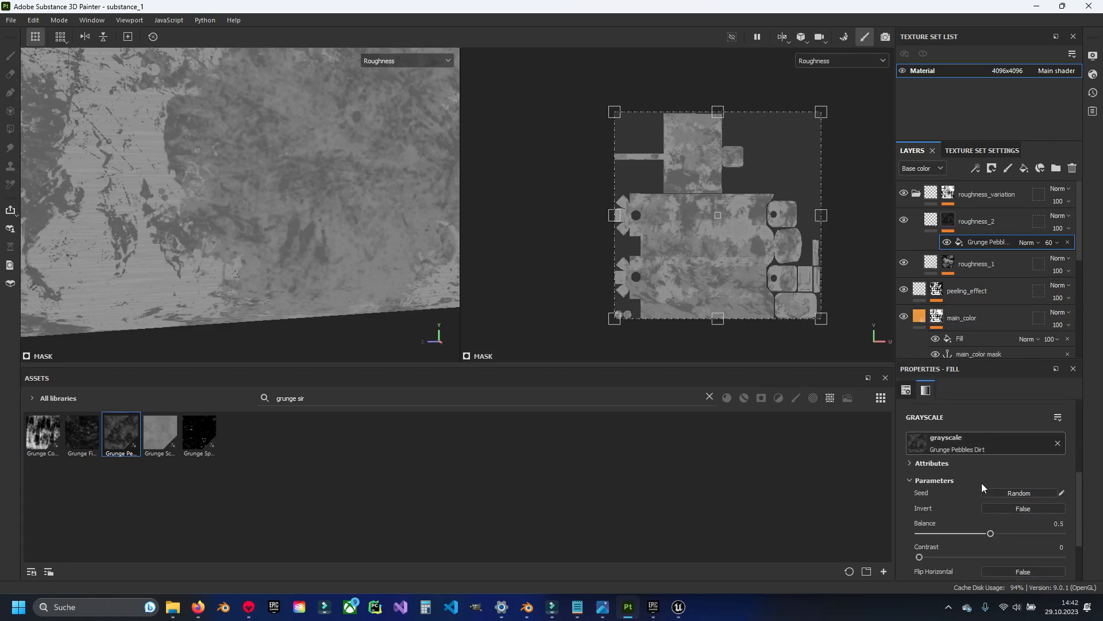
scroll(982, 487, down, 2)
drag(1011, 470, 1031, 468)
scroll(218, 159, up, 2)
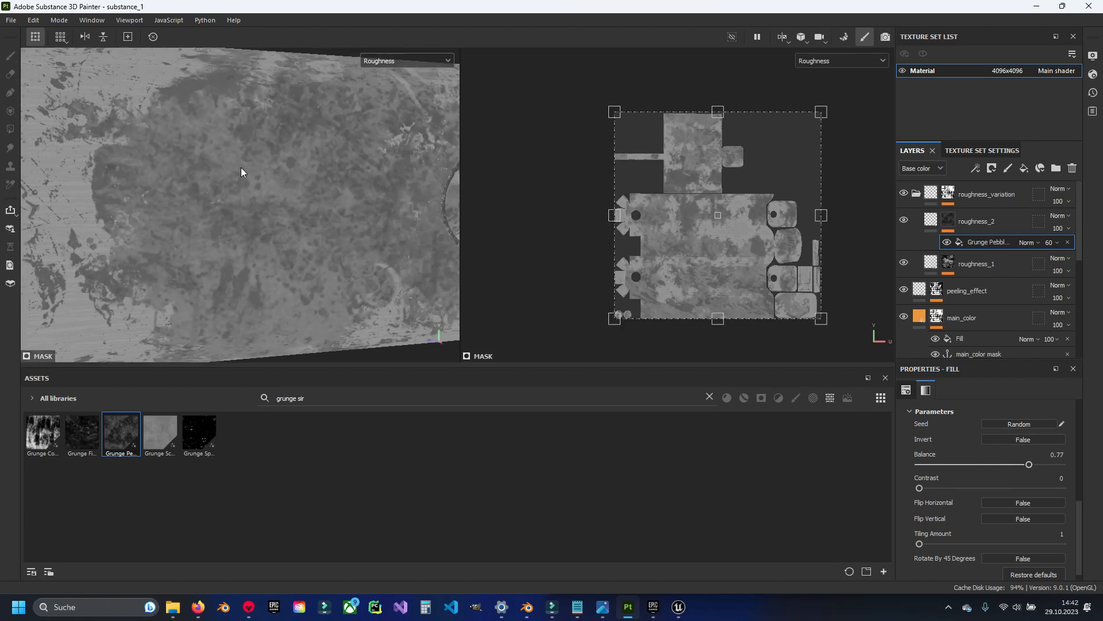
drag(920, 488, 992, 488)
alt+middle_drag(263, 208, 208, 224)
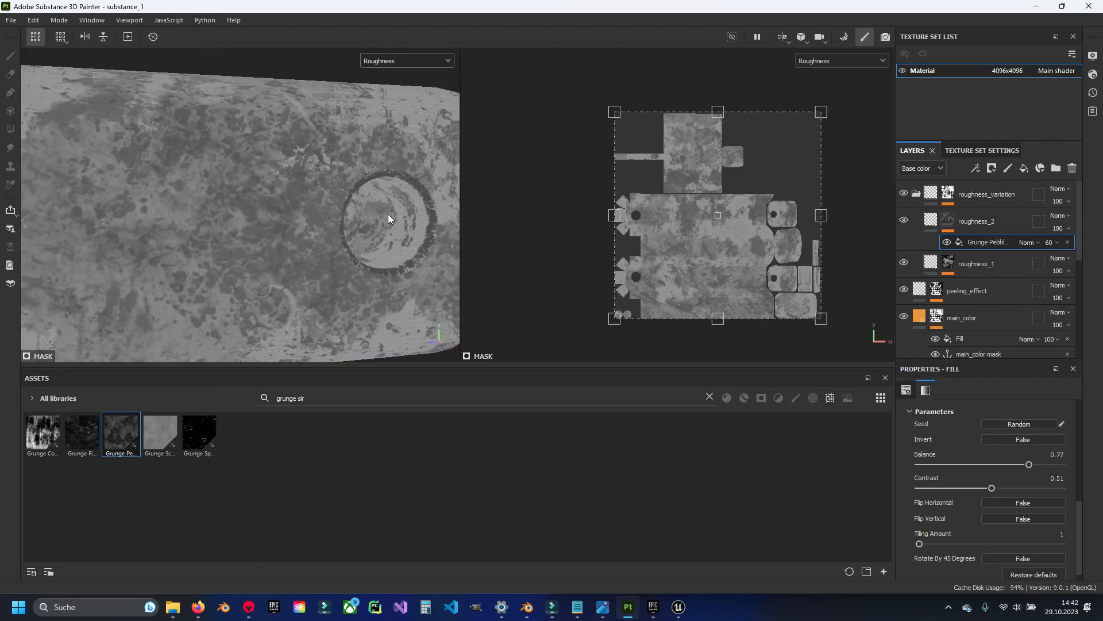
Compare the beam with the Grunge Pebbles Dirt fill off and on, return to the Material view, and inspect the paint's reflections.
click(947, 242)
click(947, 243)
alt+middle_drag(202, 236, 266, 201)
click(405, 60)
click(396, 87)
alt+drag(260, 171, 254, 236)
scroll(254, 236, down, 3)
alt+middle_drag(194, 153, 201, 204)
alt+drag(201, 205, 270, 214)
scroll(231, 212, up, 4)
scroll(223, 208, down, 3)
Create a folder at the top of the layer stack, outside roughness_variation, and name it main_color.
click(916, 194)
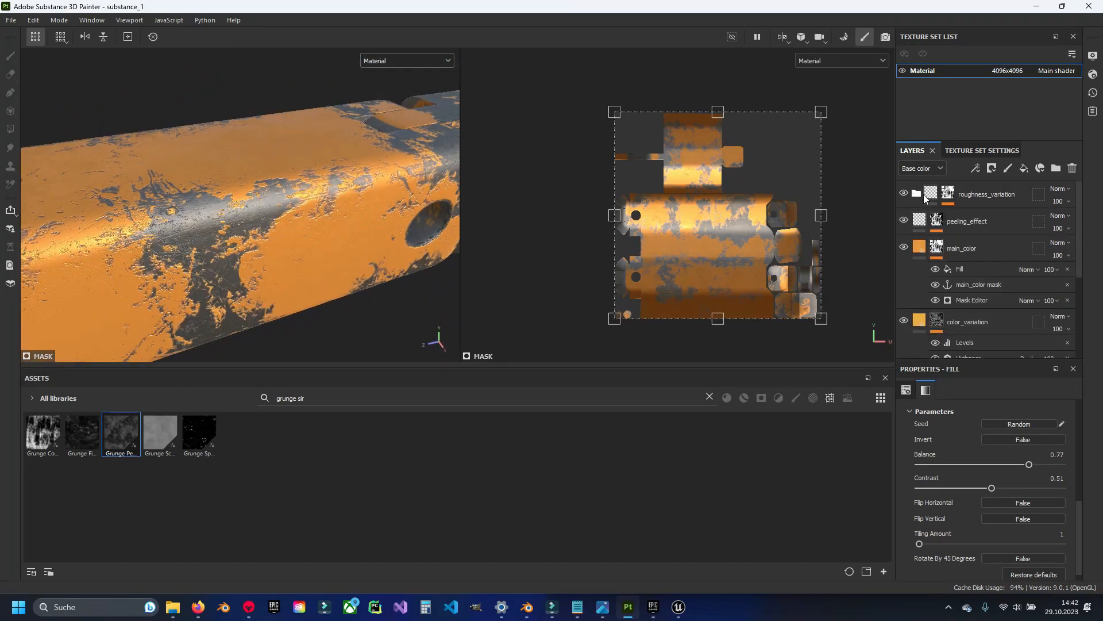
scroll(977, 268, down, 5)
scroll(979, 269, up, 5)
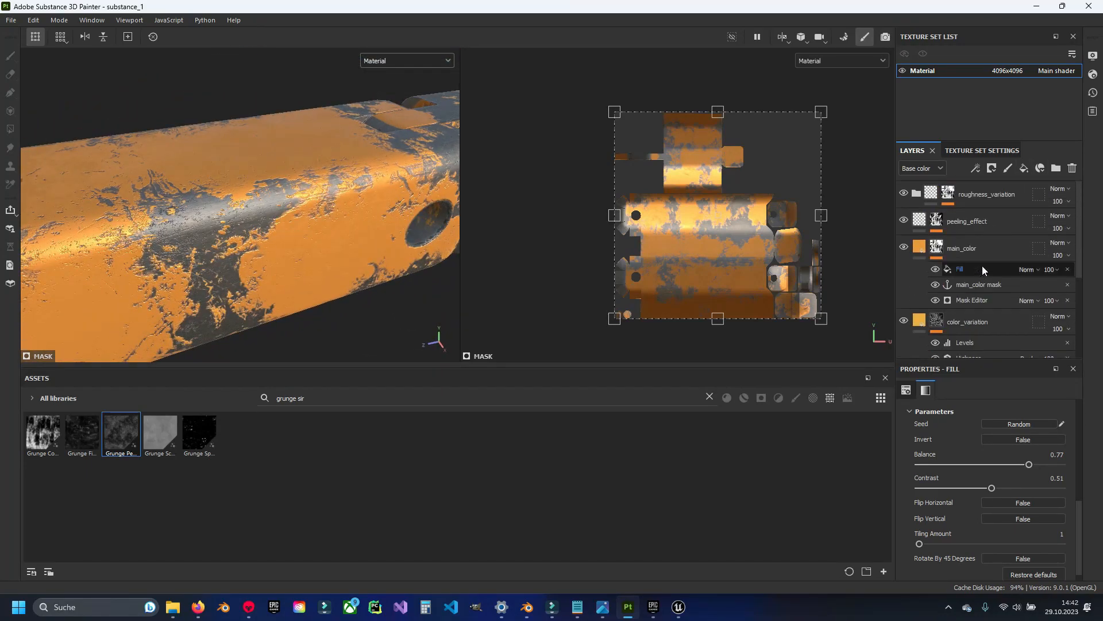
click(1057, 168)
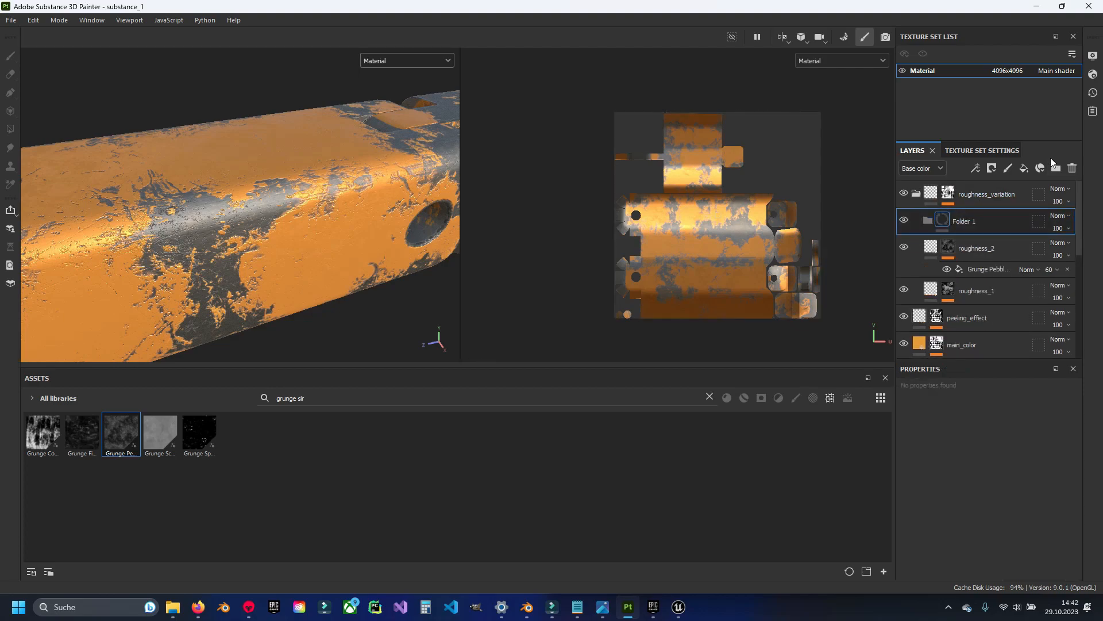
drag(941, 197, 942, 190)
double_click(953, 196)
text(main_color)
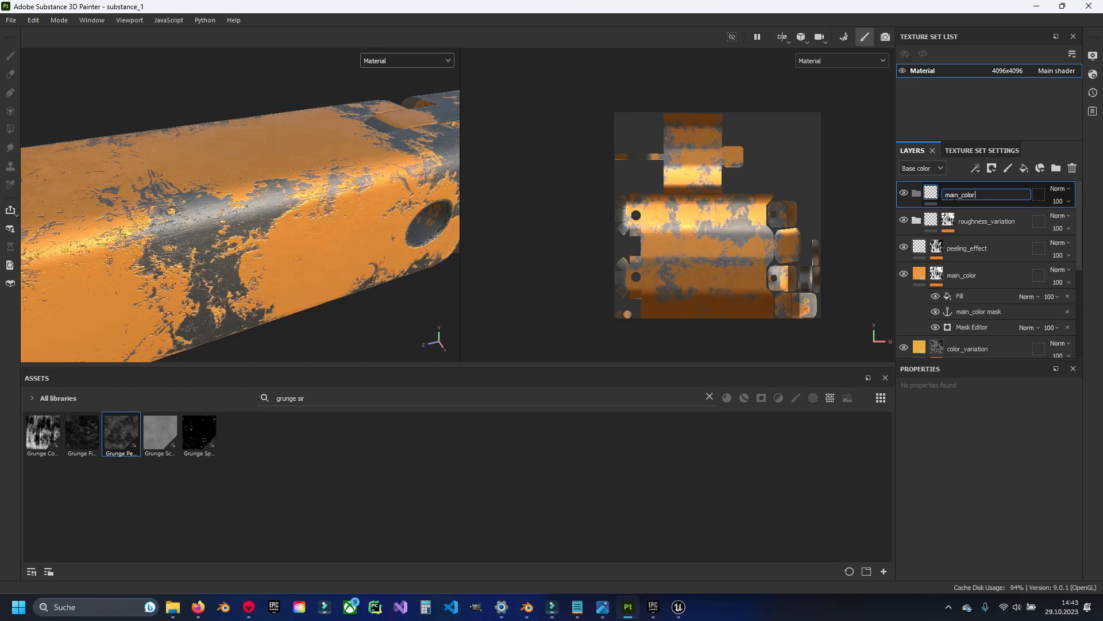
key(Return)
Move all layers from roughness_variation down to base_layer into the main_color folder and collapse it.
click(1009, 223)
scroll(1009, 224, down, 5)
shift+click(990, 328)
scroll(991, 322, up, 5)
drag(985, 249, 969, 199)
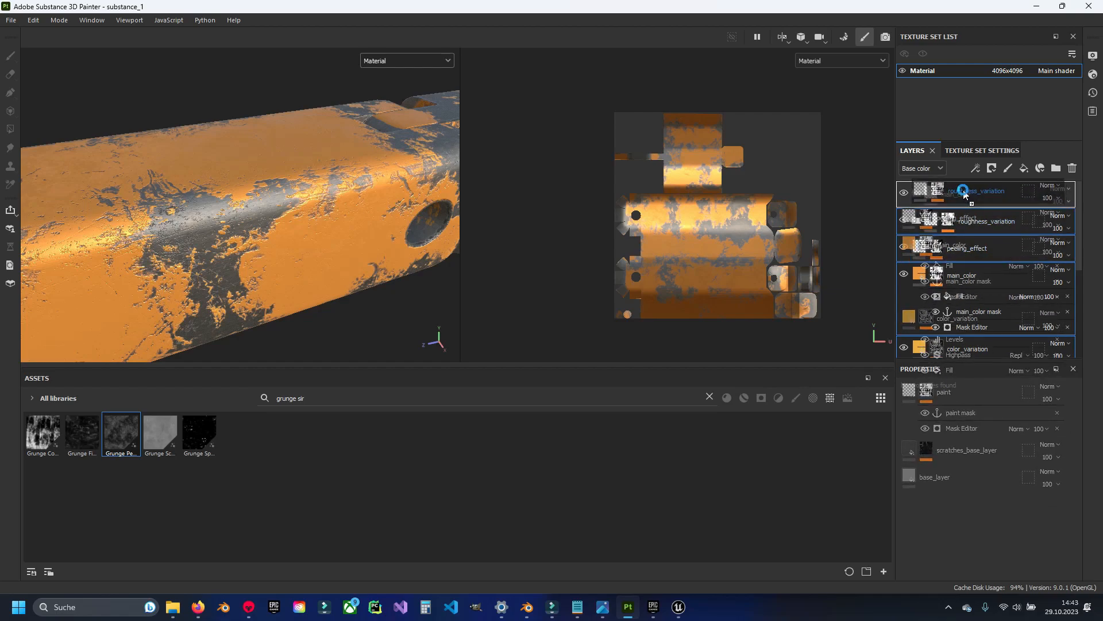
click(917, 194)
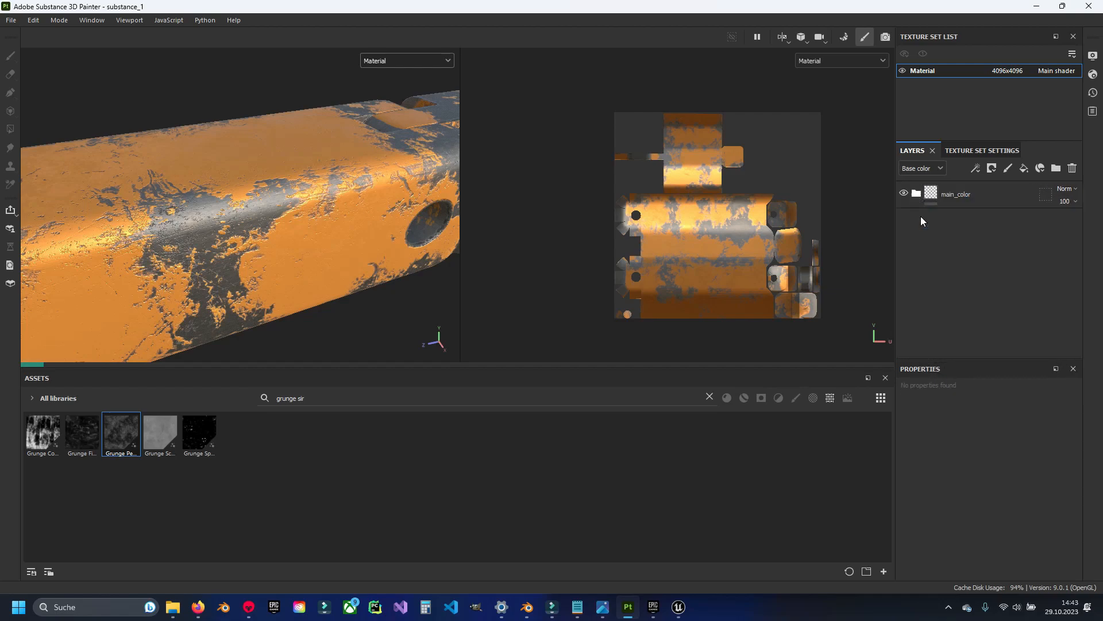
Add a fill layer above the collapsed main_color folder and give it a black mask.
click(1025, 168)
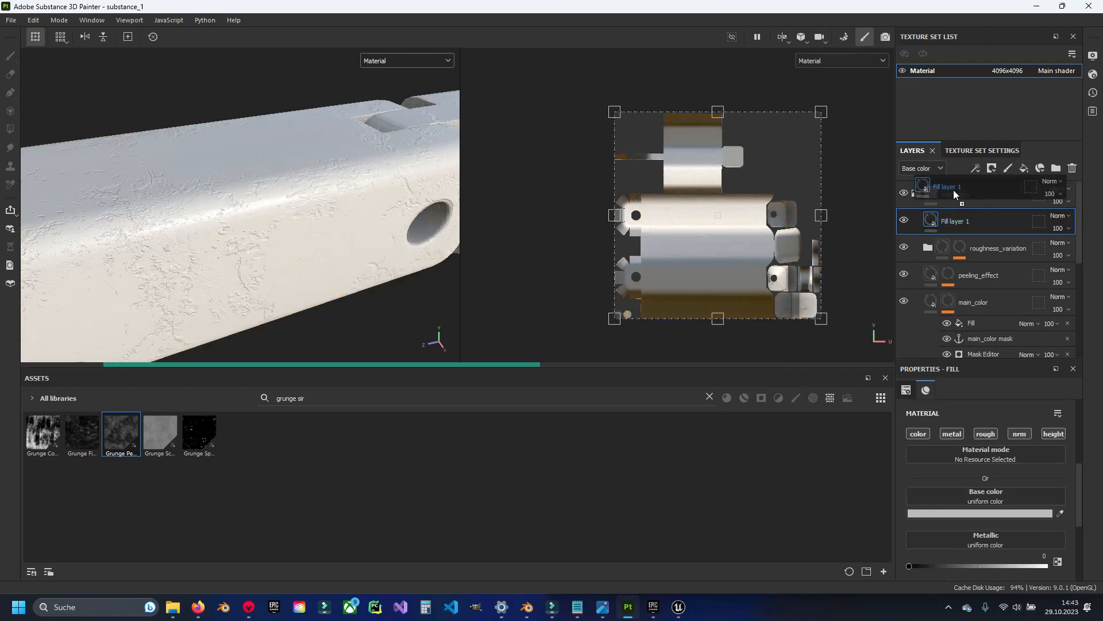
drag(962, 221, 961, 183)
click(917, 220)
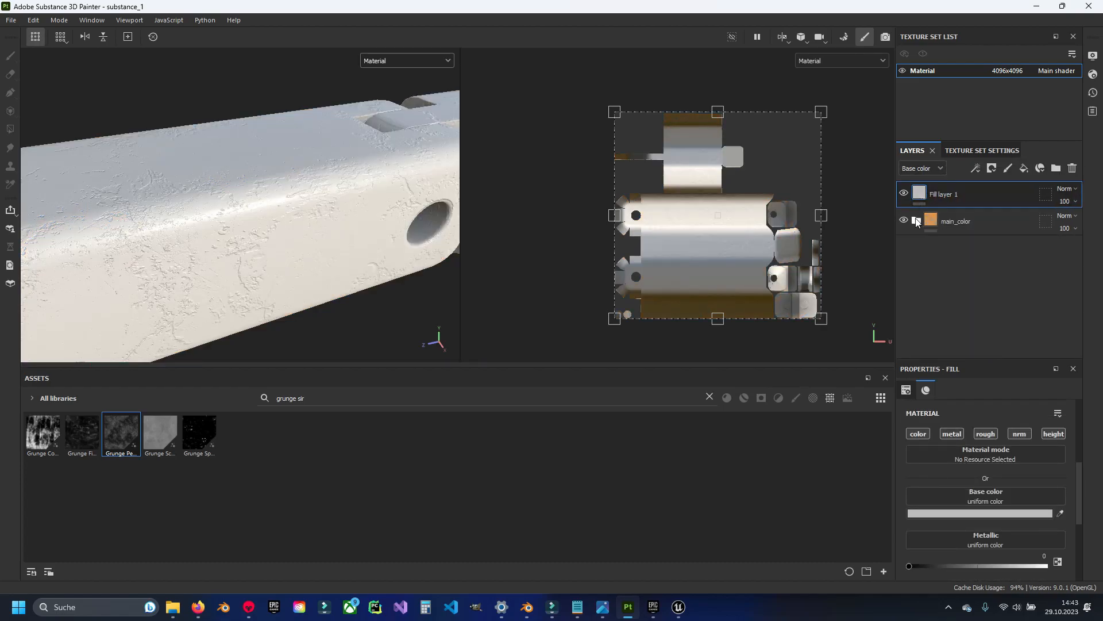
alt+drag(347, 250, 426, 222)
right_click(928, 189)
click(981, 212)
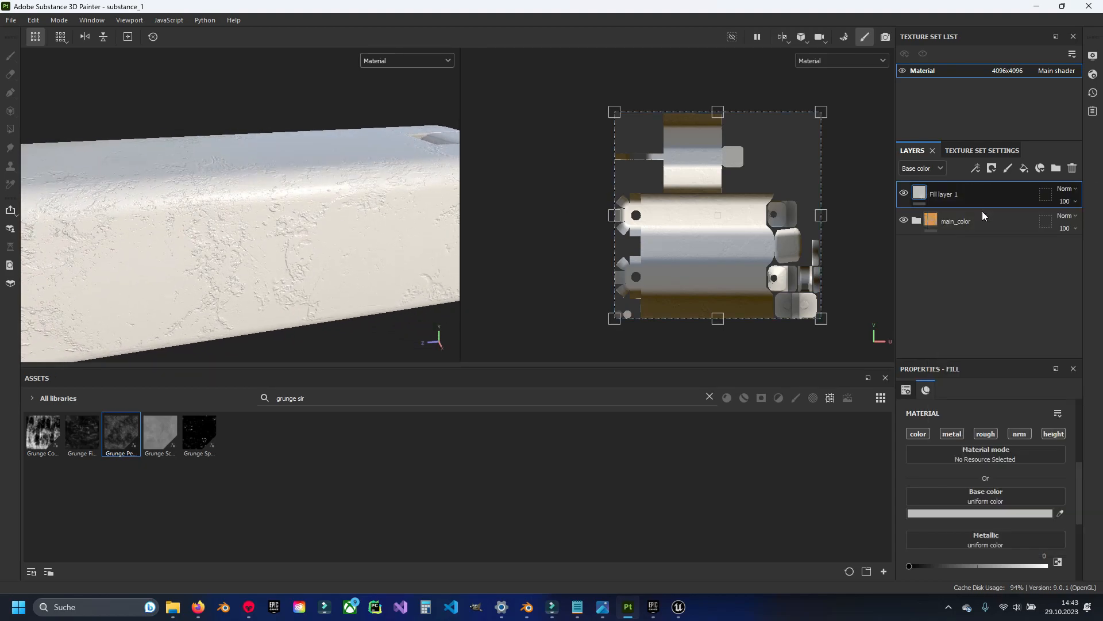
Search the smart masks for "dirt", apply Dirt Dusty to Fill layer 1's mask, and select its Mask Editor.
click(709, 397)
click(761, 398)
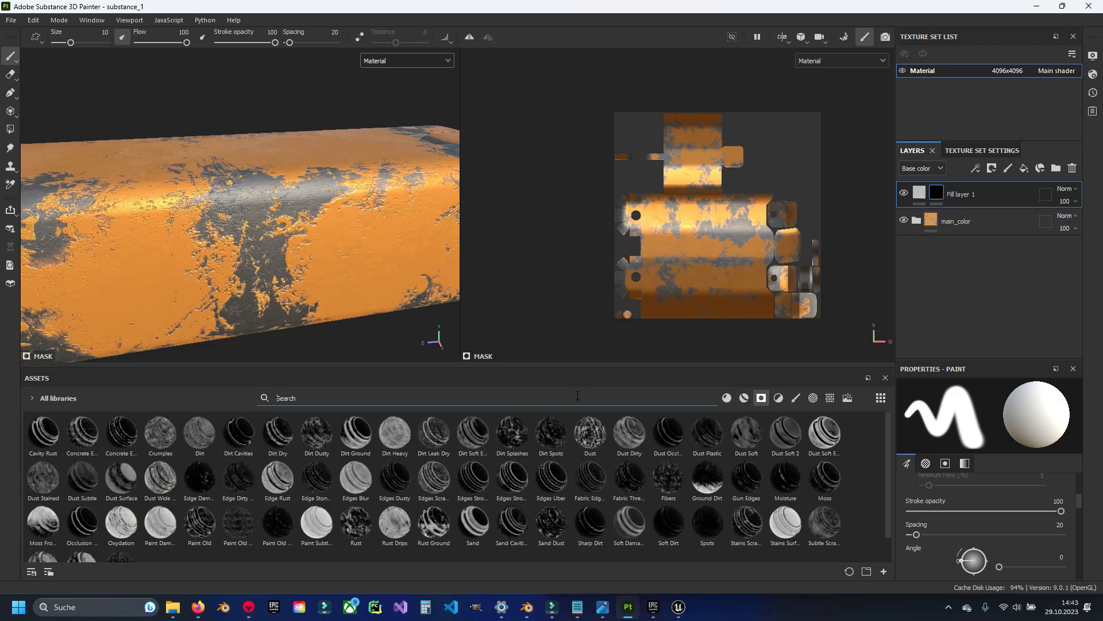
text(dirt)
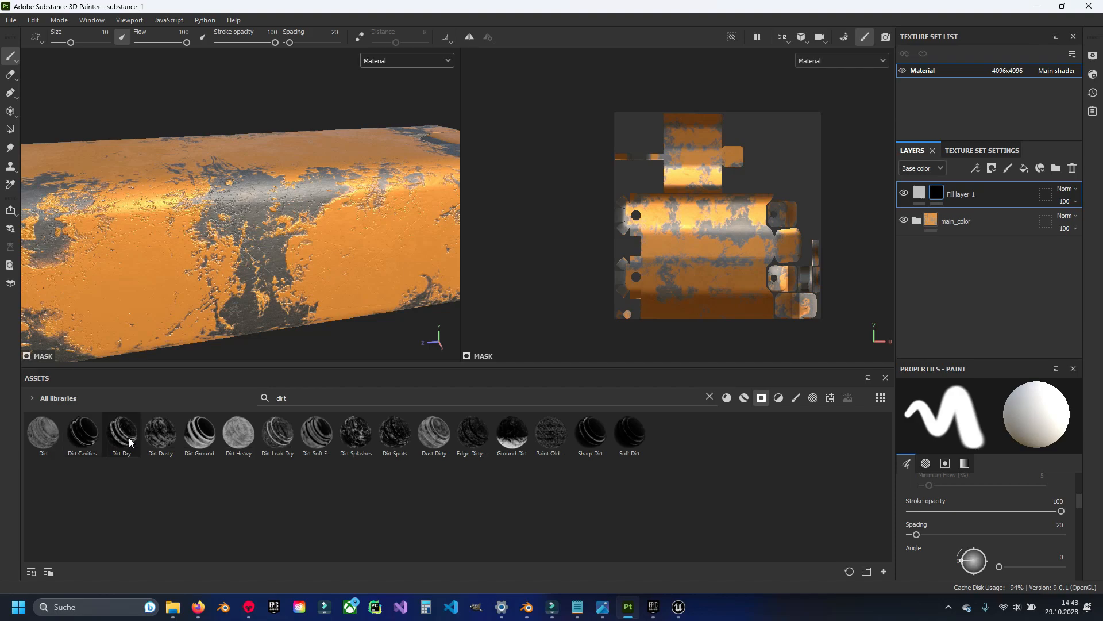
mouse_move(162, 434)
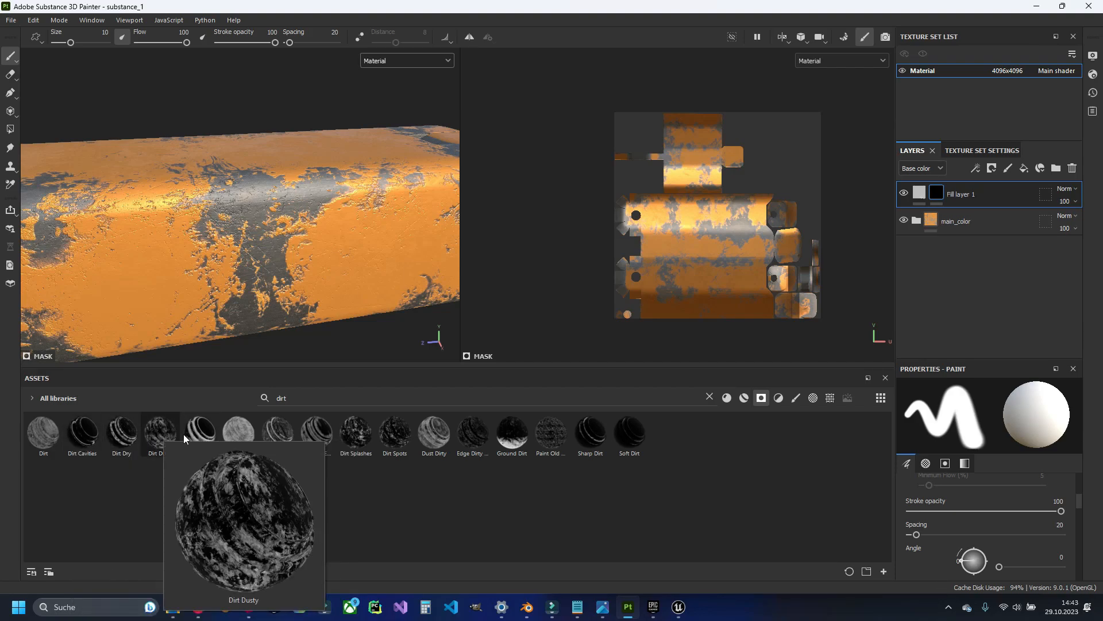
drag(178, 436, 961, 193)
click(971, 216)
Turn off Triplanar for Texture 2 in the Dirt Dusty mask's Mask Editor settings.
alt+drag(250, 241, 273, 242)
alt+drag(491, 158, 344, 220)
scroll(343, 219, up, 2)
scroll(985, 529, down, 5)
scroll(964, 495, up, 2)
click(926, 421)
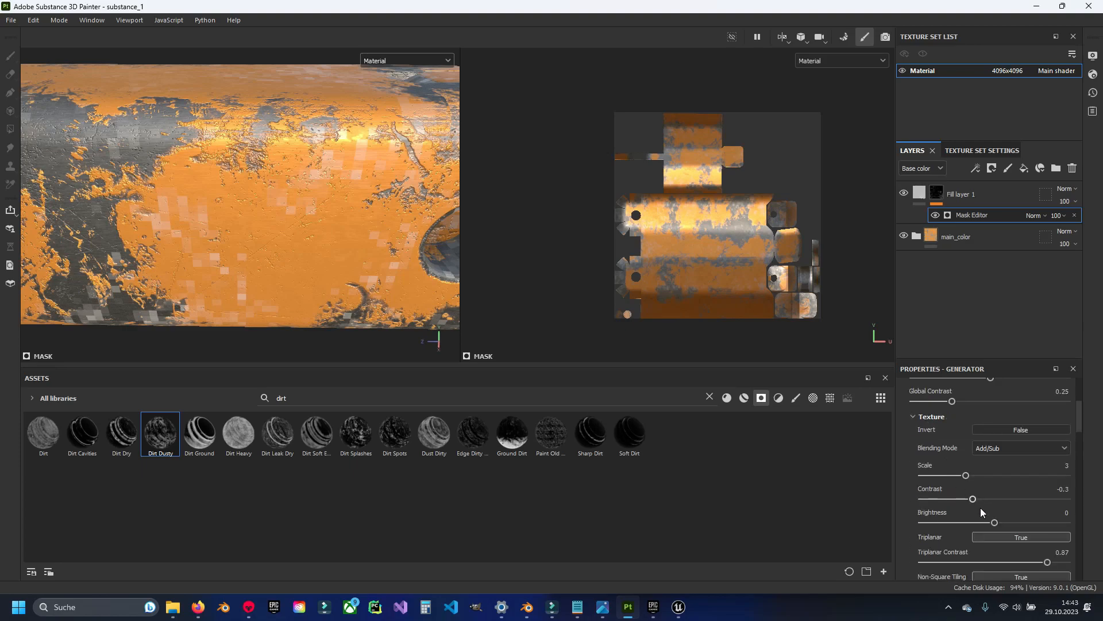
click(929, 417)
click(929, 482)
key(ctrl+z)
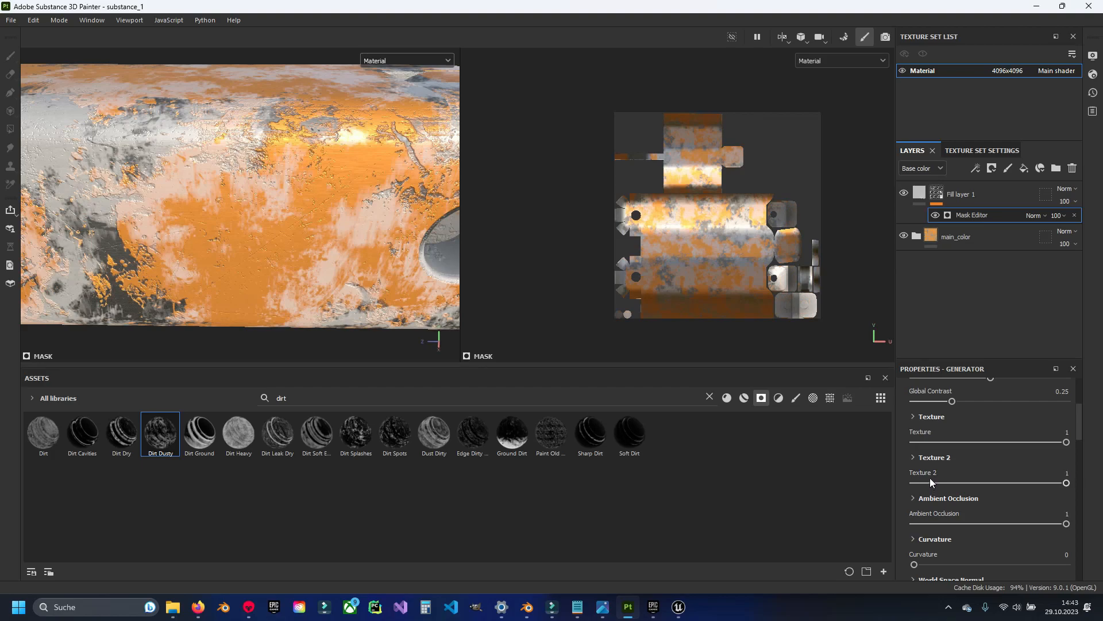
click(922, 457)
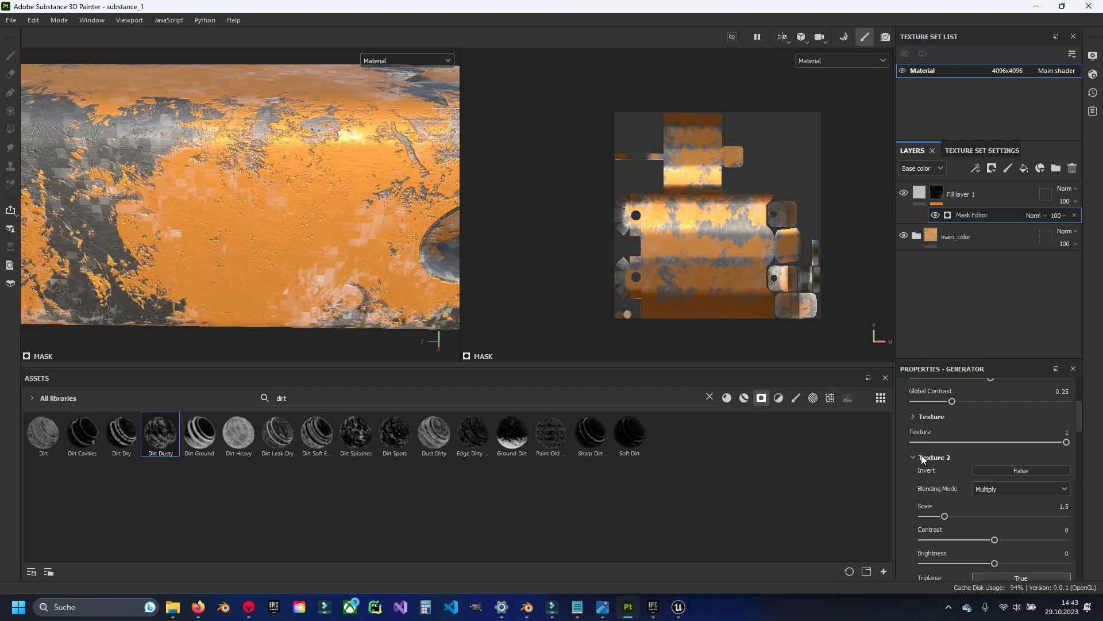
click(1007, 577)
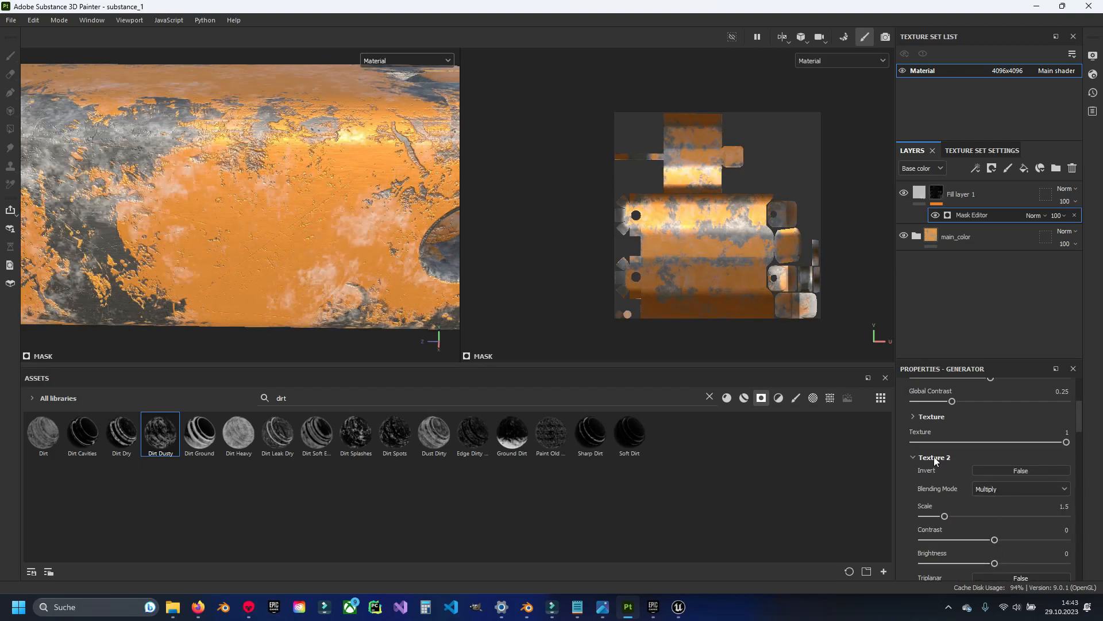
Collapse the Texture 2 settings and raise the dirt mask's Global Balance to 0.73 in the Mask Editor.
click(933, 458)
scroll(240, 198, down, 4)
alt+middle_drag(173, 196, 292, 193)
alt+drag(184, 193, 250, 227)
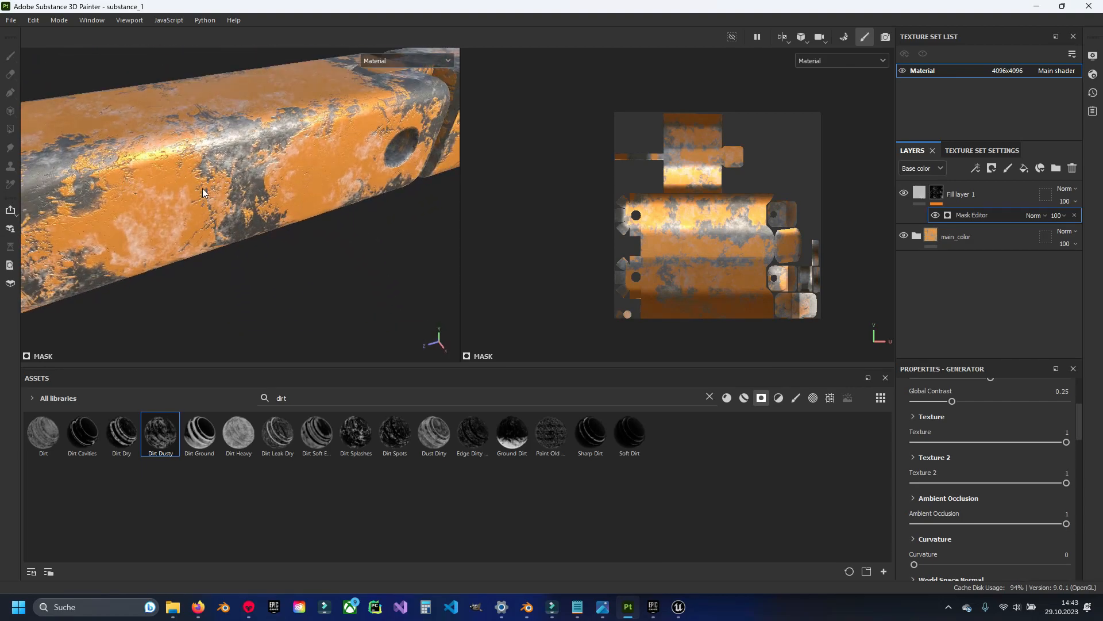
alt+middle_drag(250, 227, 252, 264)
scroll(968, 441, up, 3)
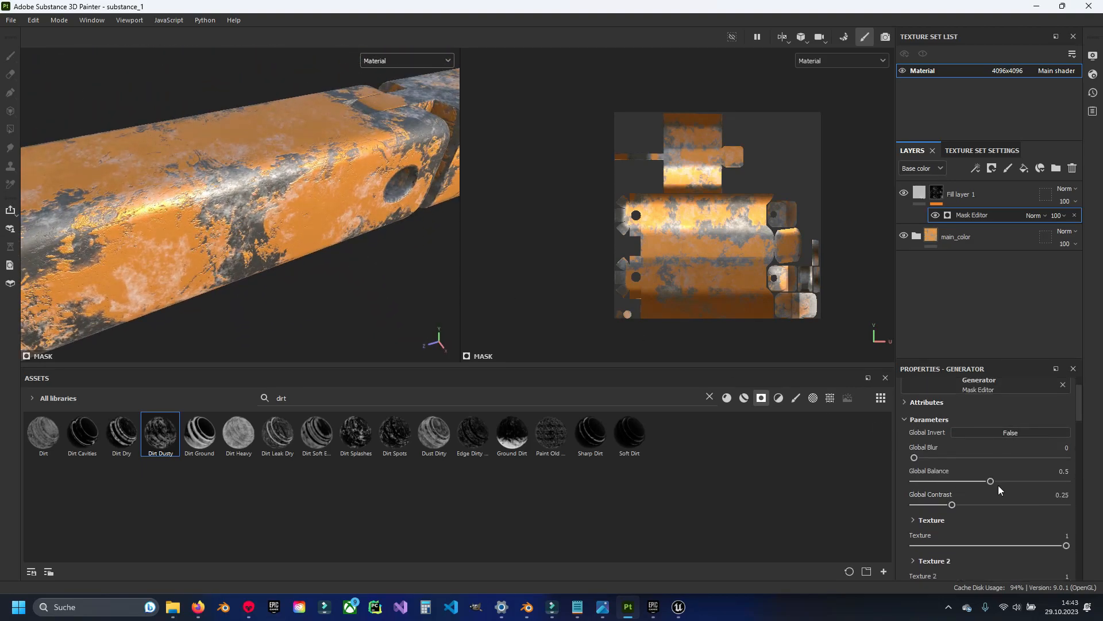
drag(1014, 481, 1022, 480)
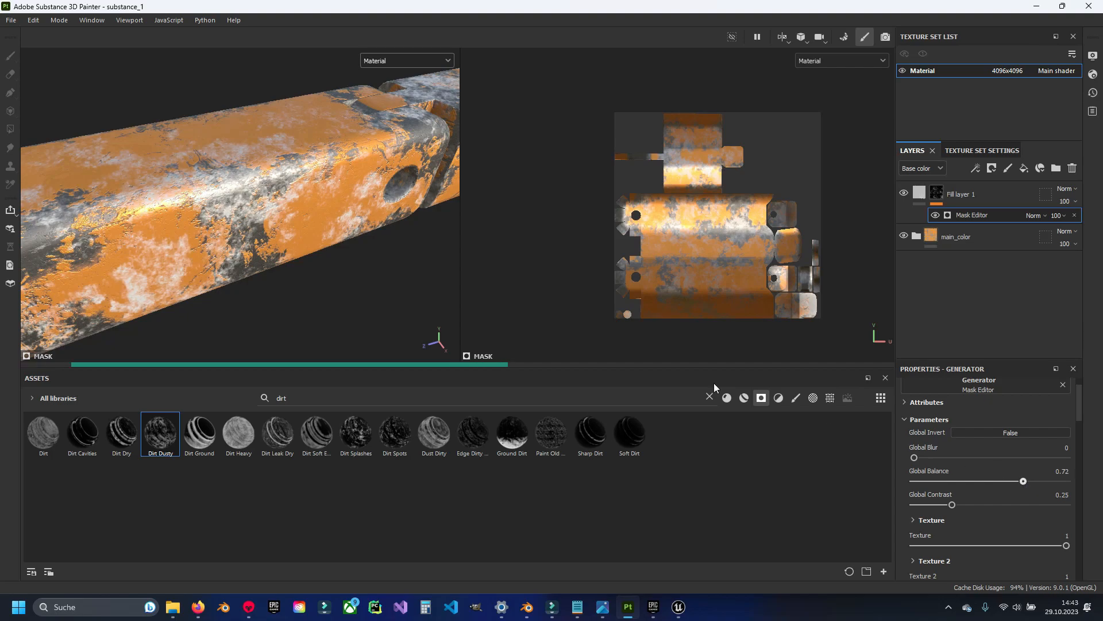
alt+drag(264, 223, 278, 268)
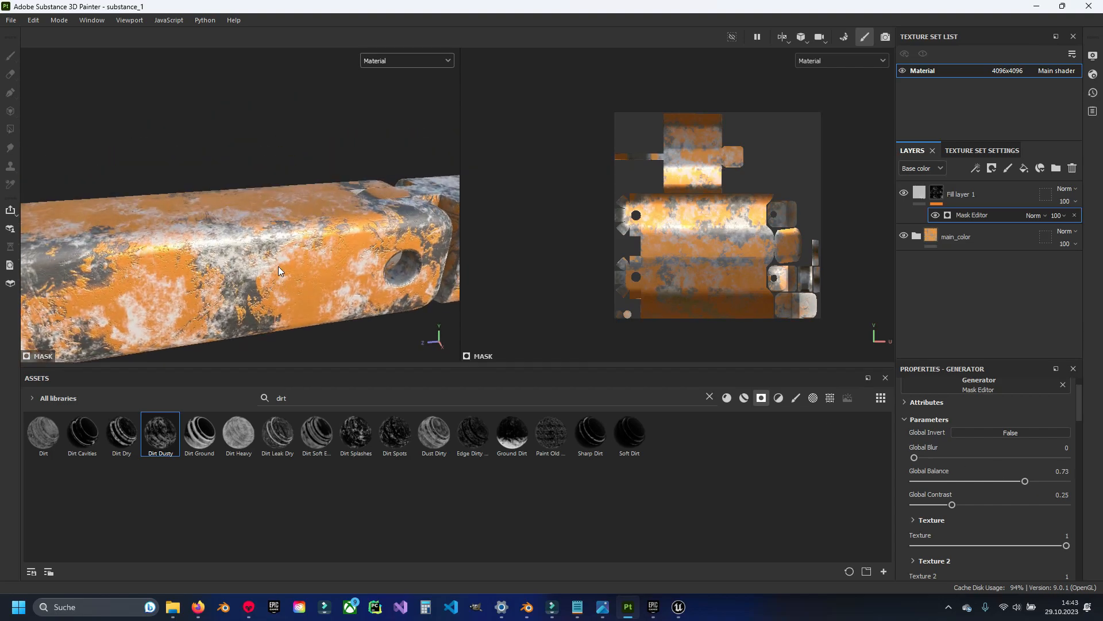
Set the dirt mask's Global Contrast to 0.26, keeping Global Blur at 0.
mouse_move(955, 505)
mouse_down()
mouse_move(1018, 511)
mouse_move(953, 505)
mouse_up()
alt+drag(256, 324, 299, 259)
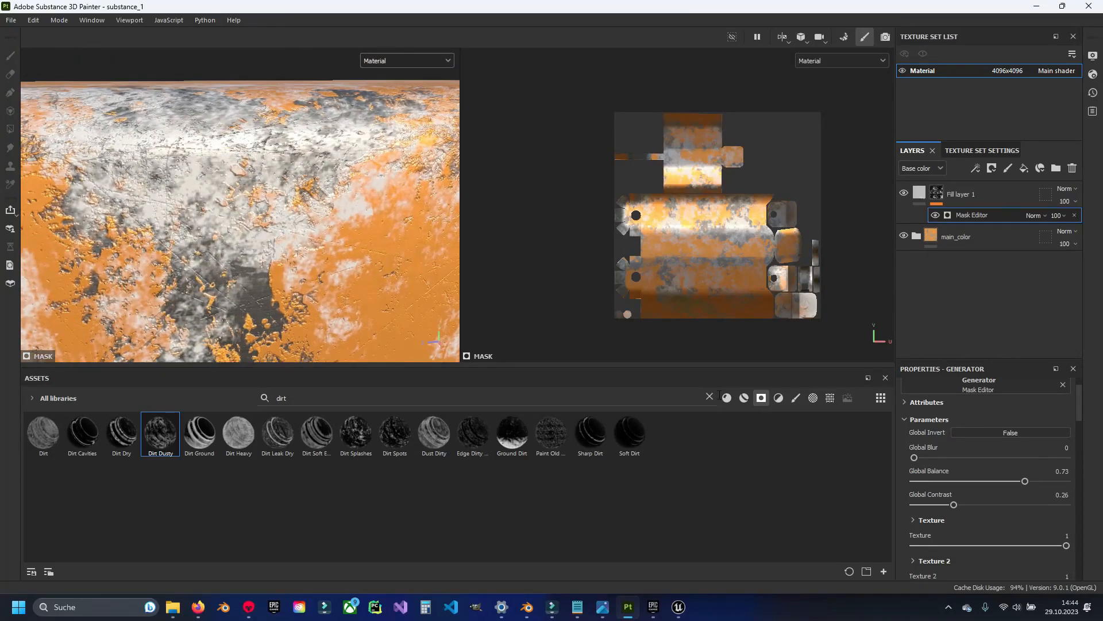
drag(914, 458, 912, 456)
alt+drag(180, 250, 291, 257)
Rename the masked Fill layer 1 above the main_color folder as dirt.
click(919, 194)
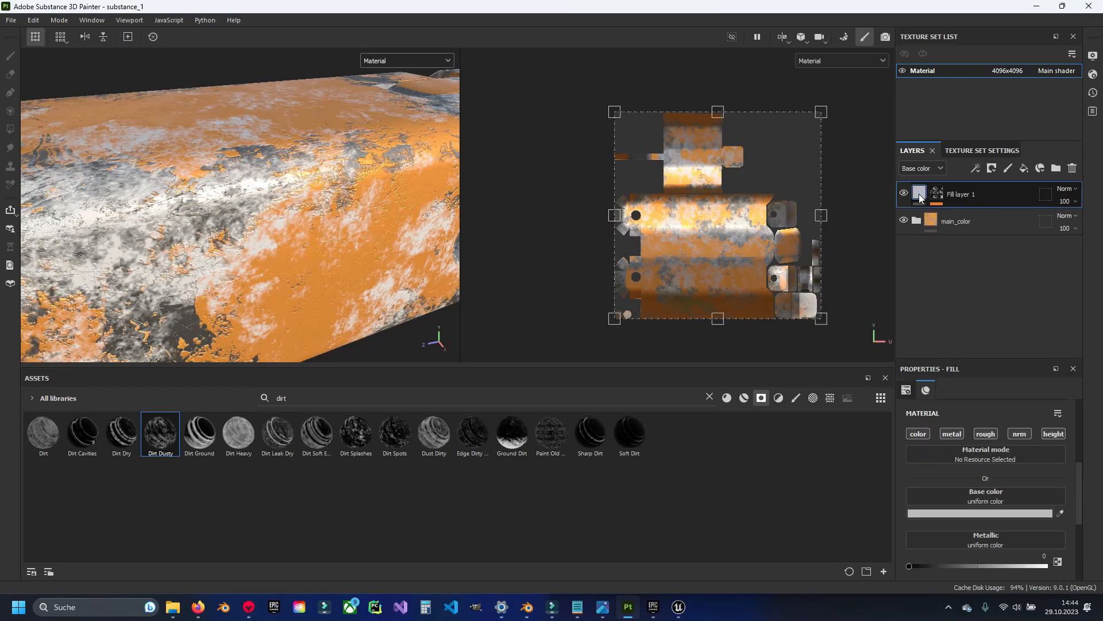
double_click(957, 195)
text(d)
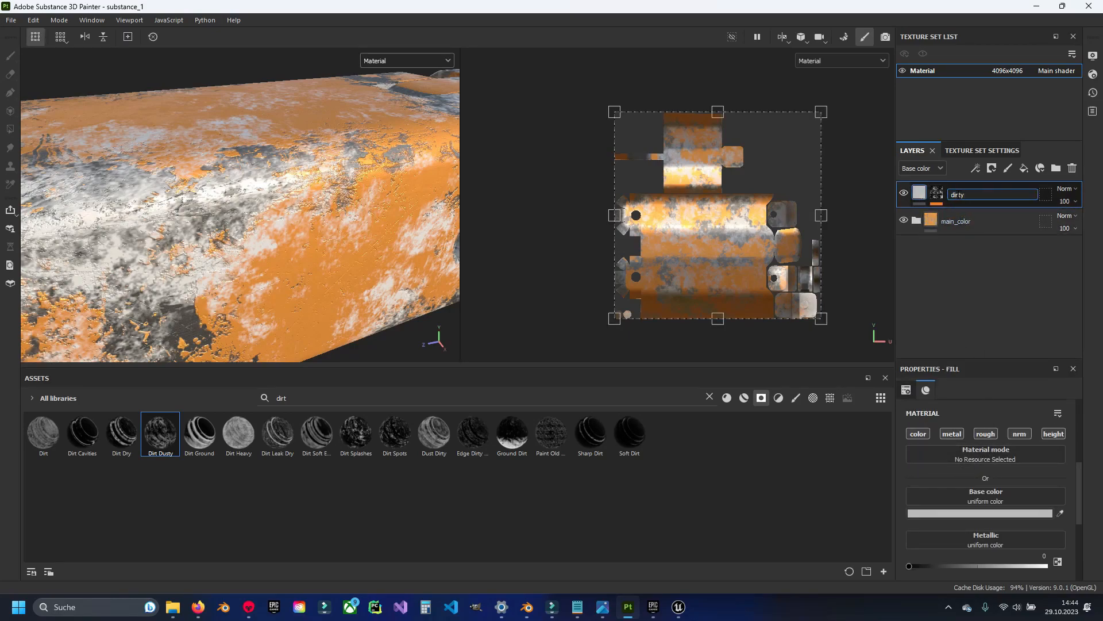
text(irt)
key(Return)
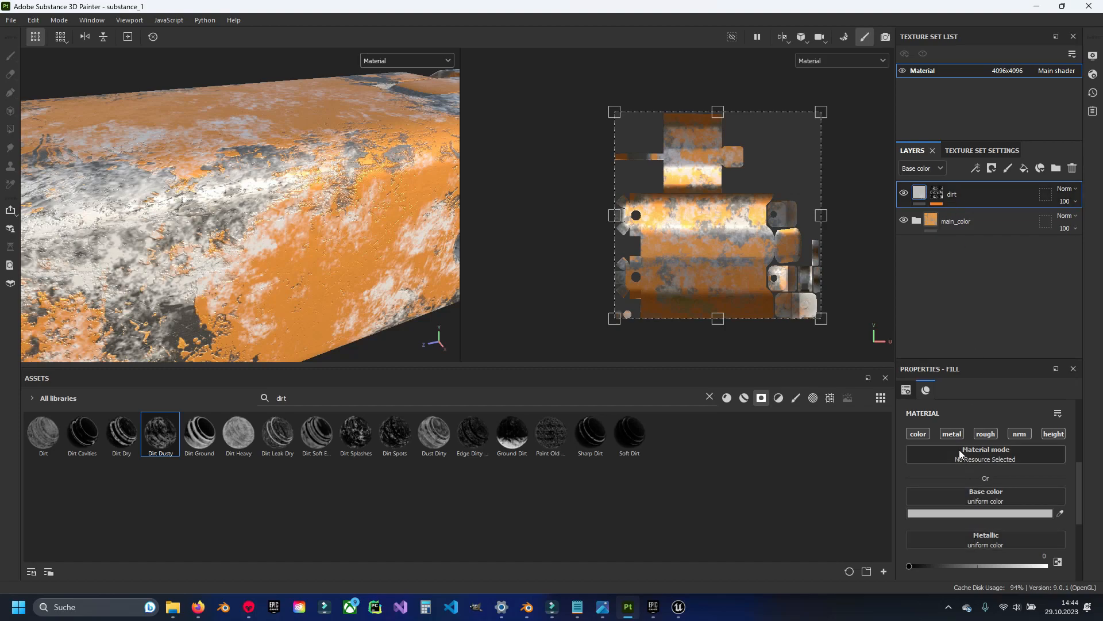
Disable the metal, rough, nrm and height channels of the dirt layer, leaving only color active.
click(985, 436)
click(1020, 437)
click(1052, 435)
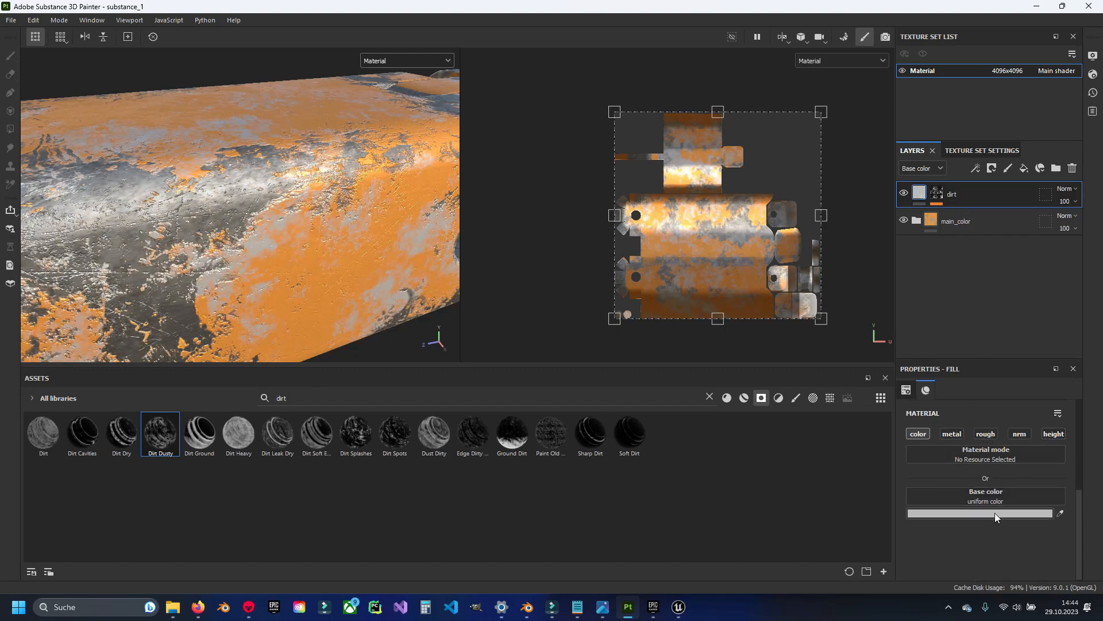
Set the dirt layer's base color to the dark gray 1F1F1F.
click(995, 513)
drag(371, 355, 357, 380)
click(502, 248)
alt+drag(448, 261, 294, 301)
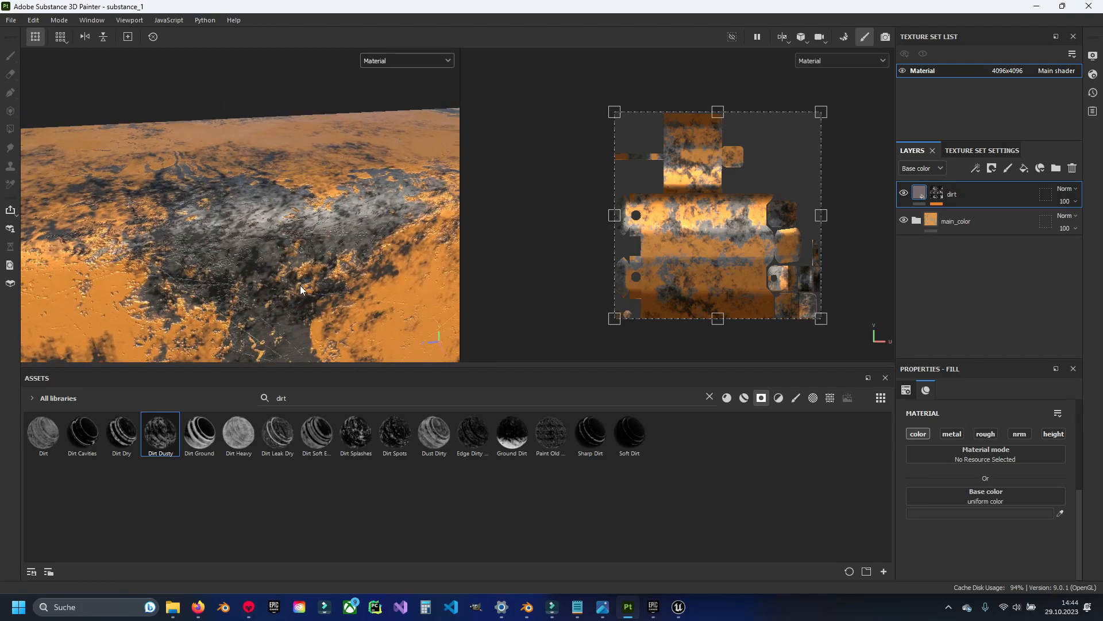
click(973, 513)
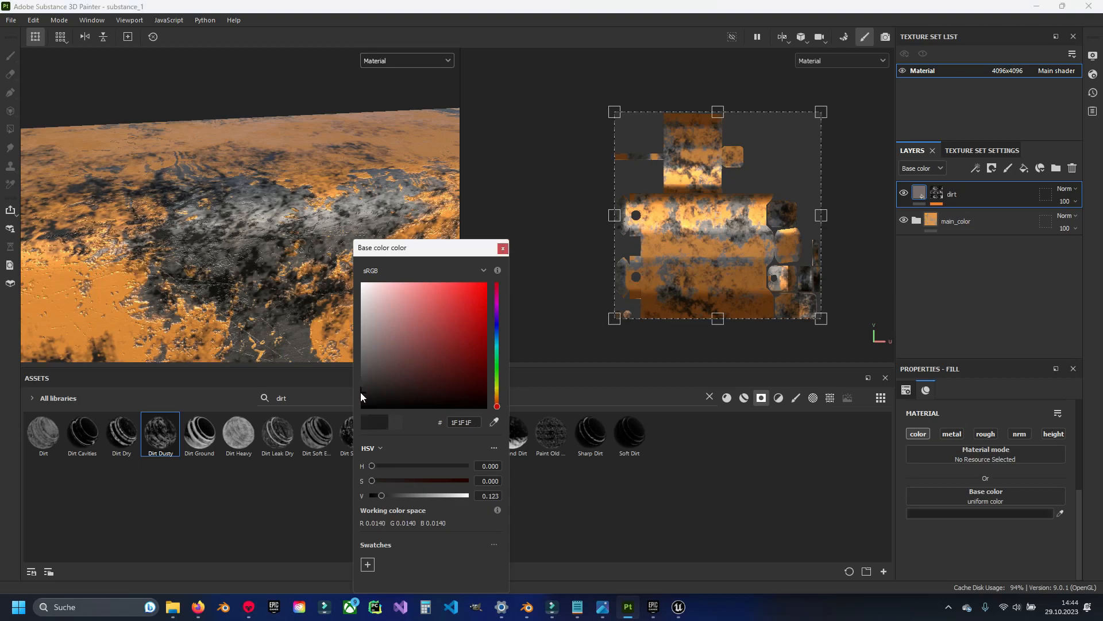
click(503, 248)
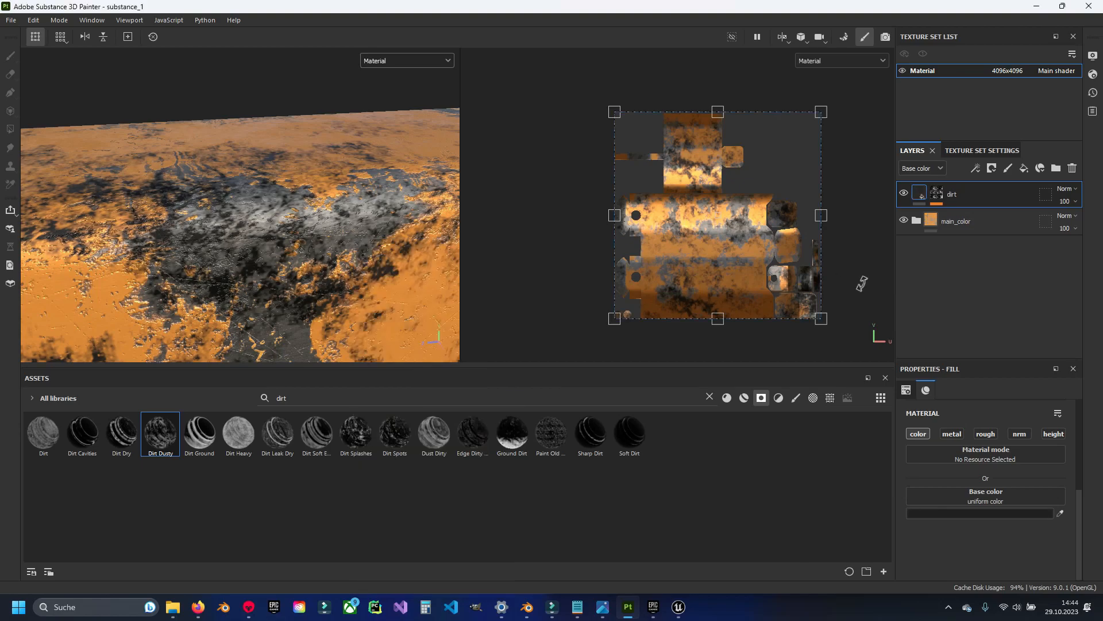
Reduce the dirt layer's opacity to 70.
click(1074, 202)
drag(1093, 222, 1084, 226)
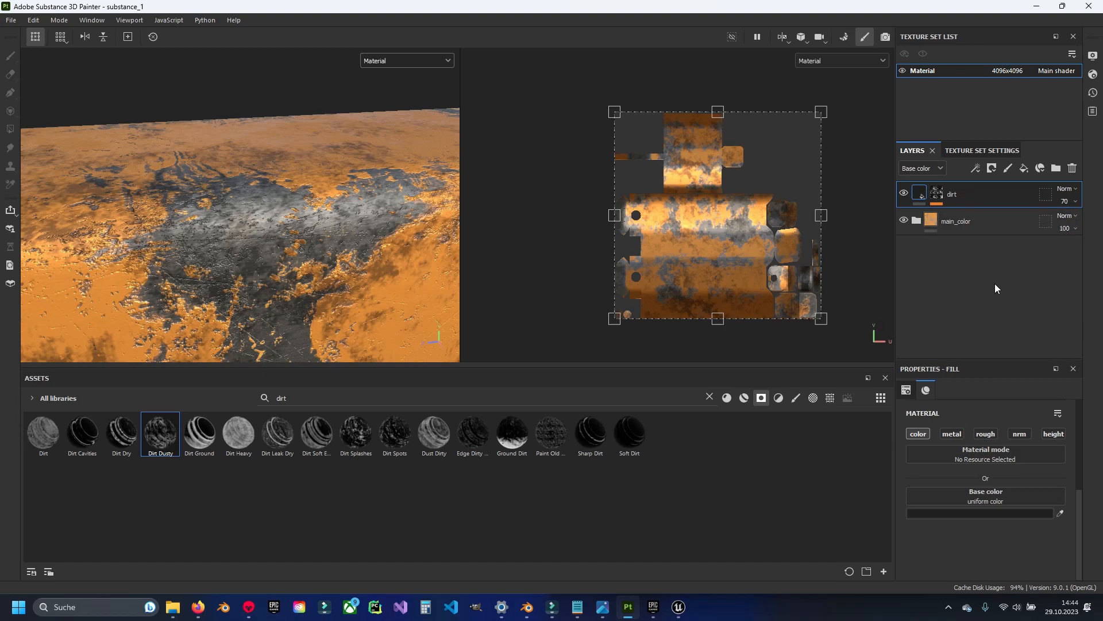
scroll(279, 264, down, 5)
alt+drag(278, 269, 281, 212)
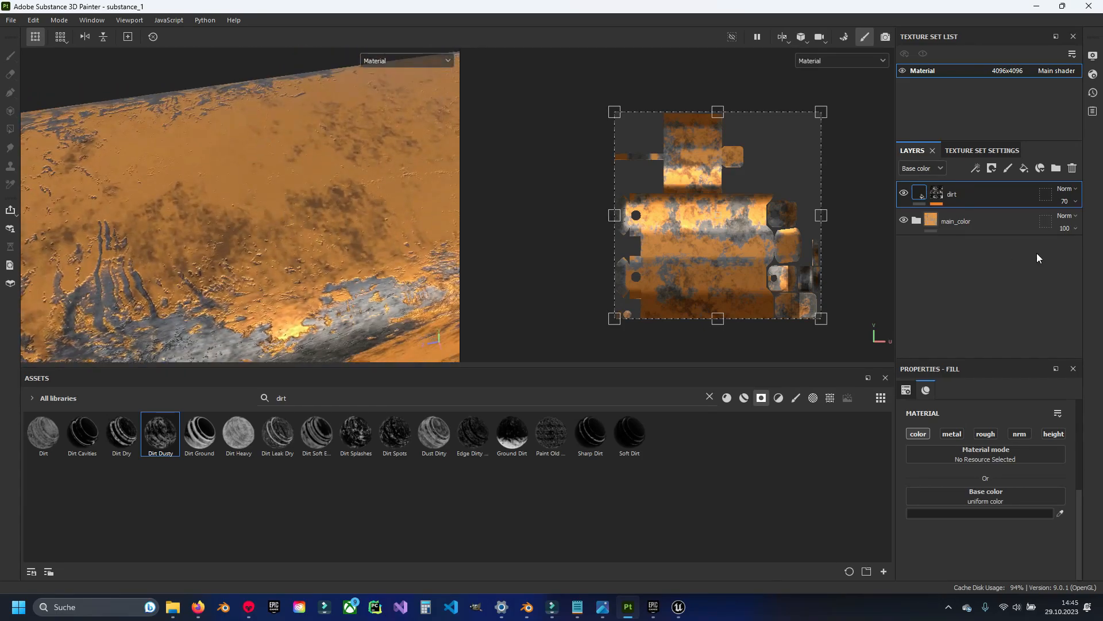
Expand the main_color folder, add a fill layer directly above its main_color layer, and give it a black mask.
click(918, 223)
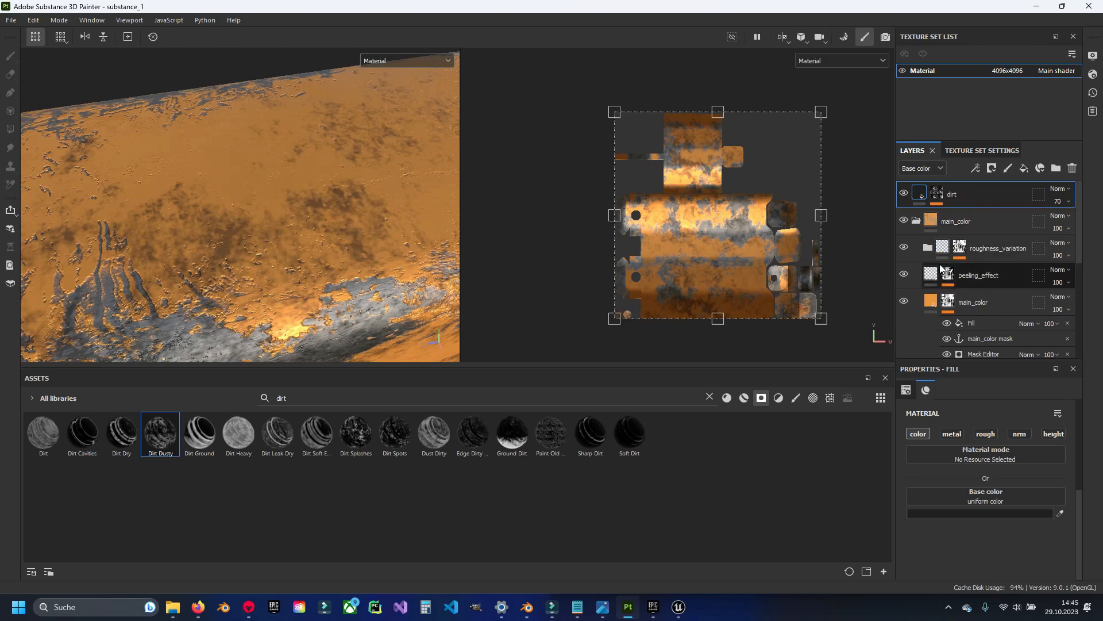
scroll(940, 329, down, 1)
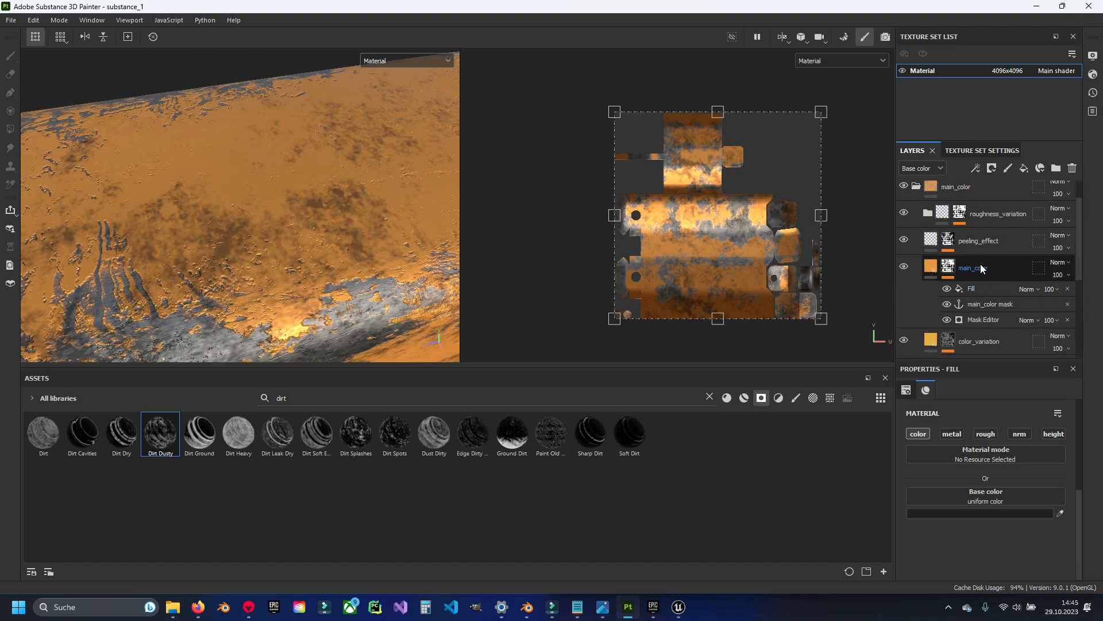
alt+drag(246, 246, 156, 175)
alt+drag(263, 198, 282, 178)
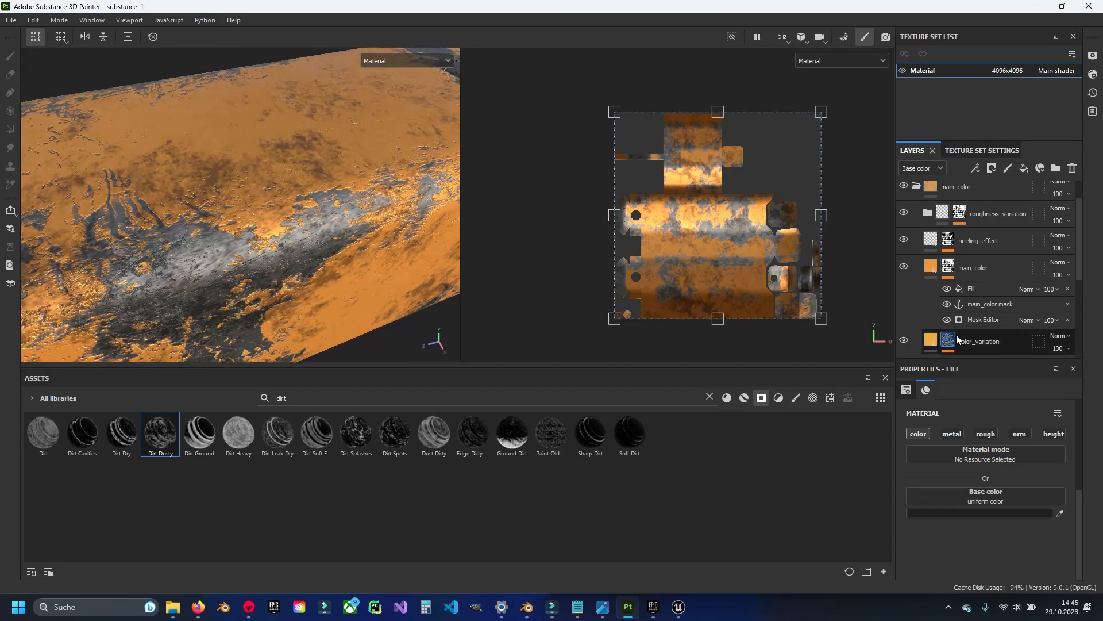
click(988, 265)
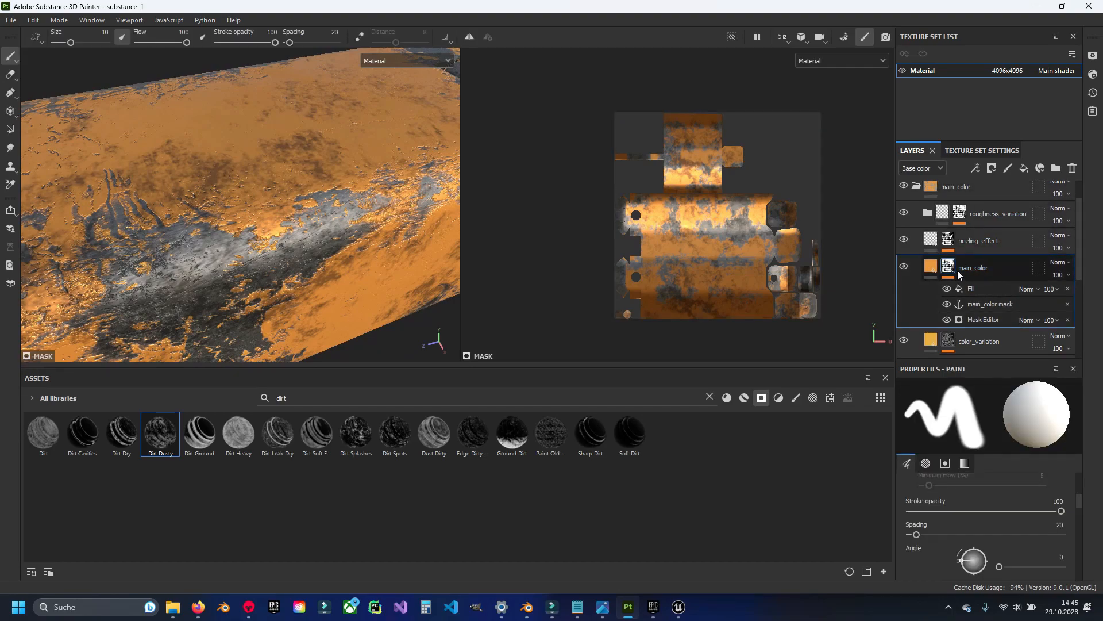
click(986, 270)
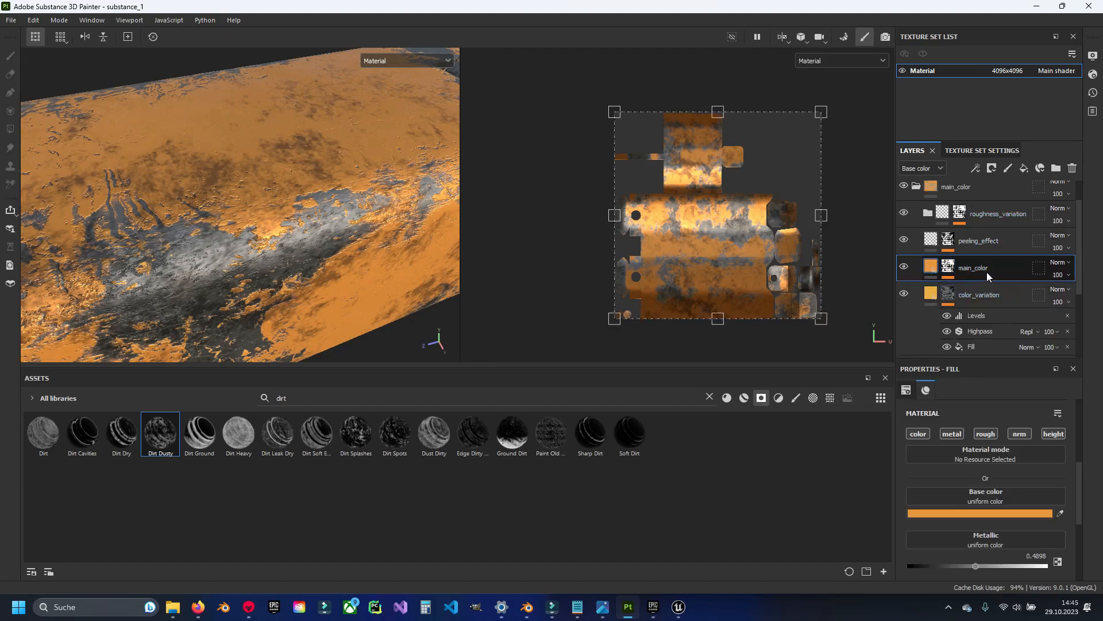
click(1024, 168)
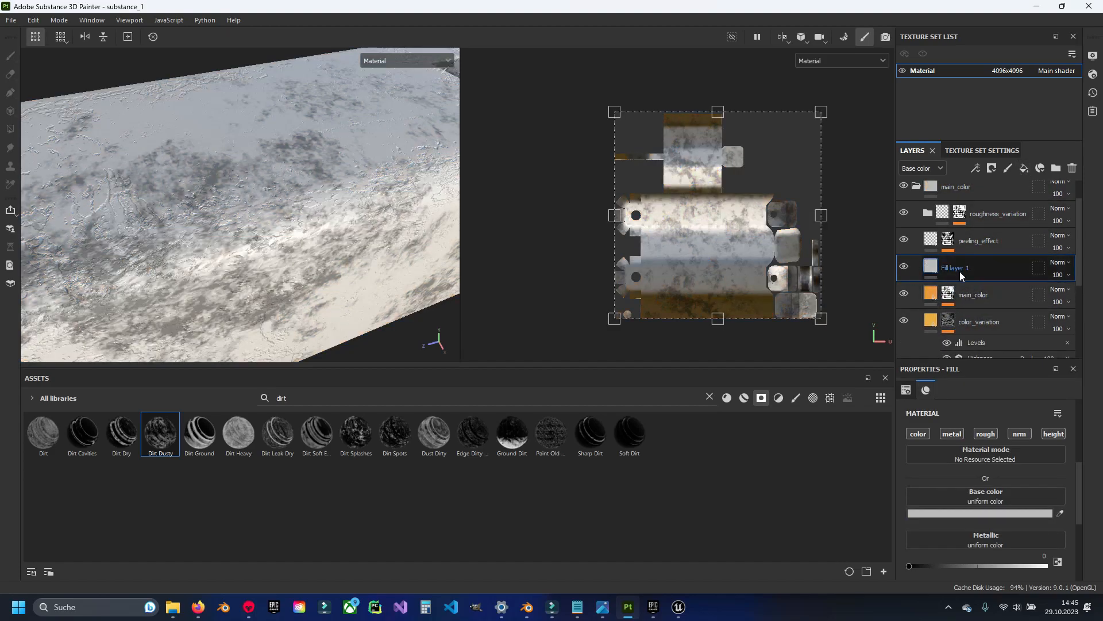
right_click(957, 270)
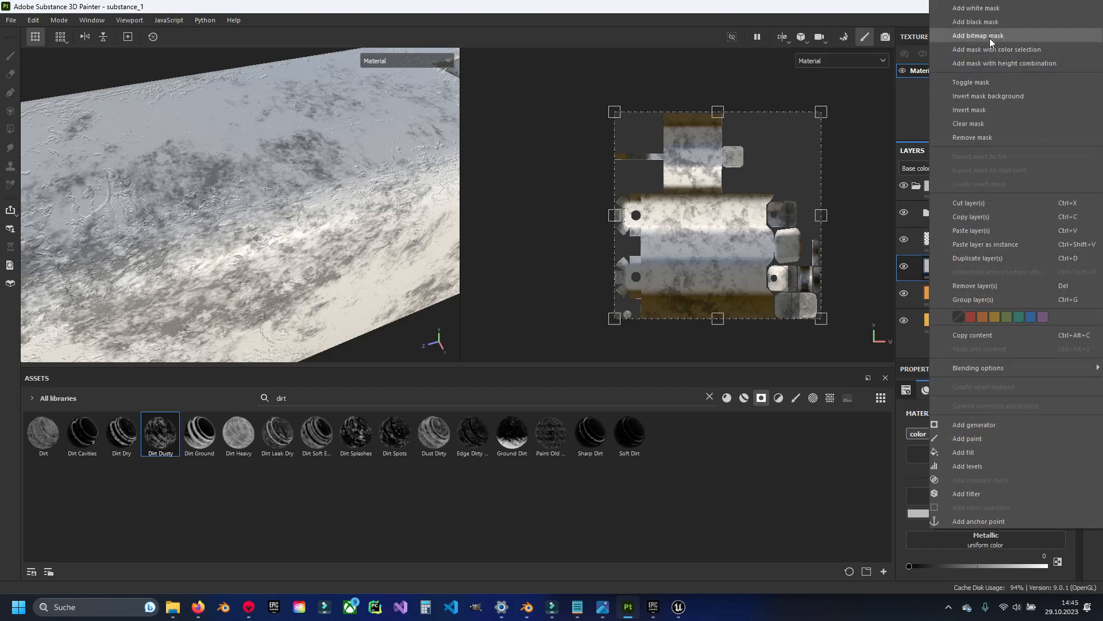
key(Escape)
Search the smart masks for "scrat" and apply Edges Scratched to the new Fill layer 1.
double_click(609, 397)
key(BackSpace)
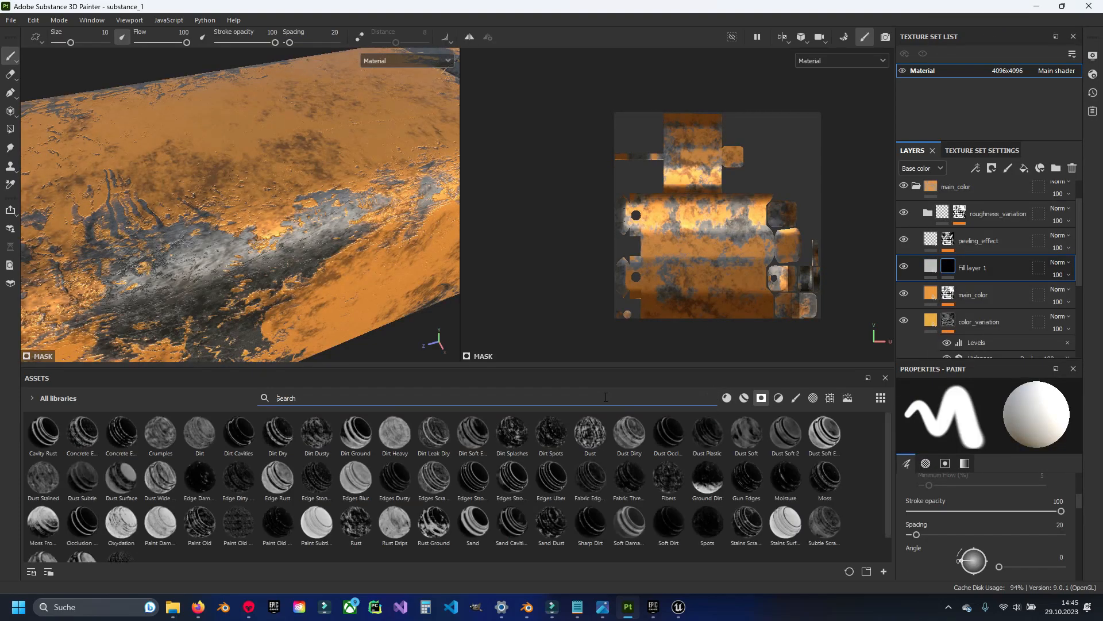
text(scrat)
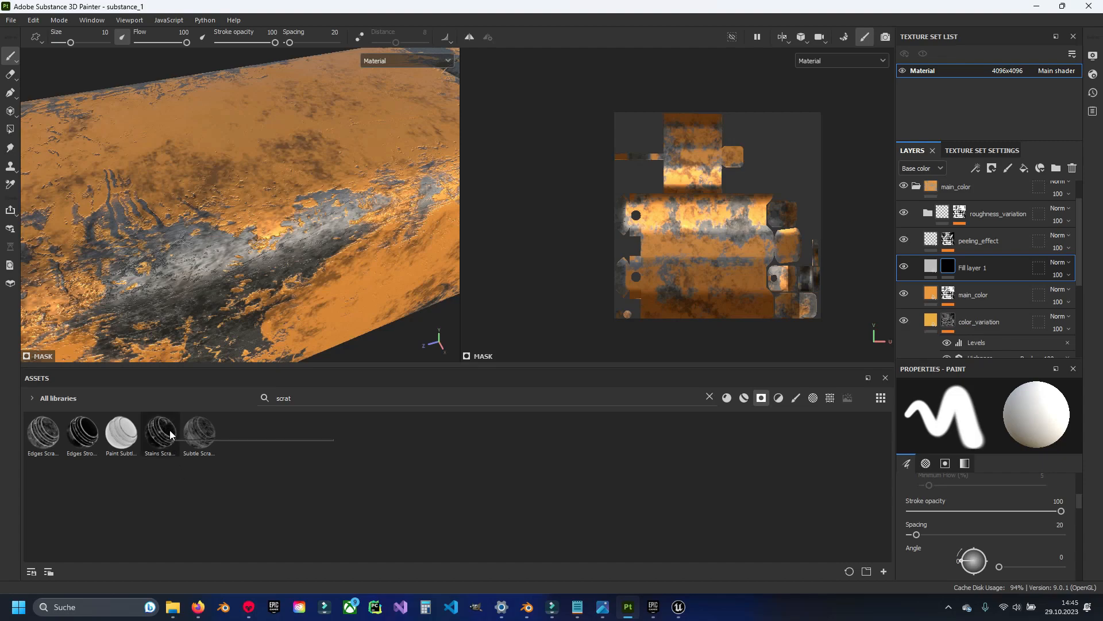
mouse_move(57, 434)
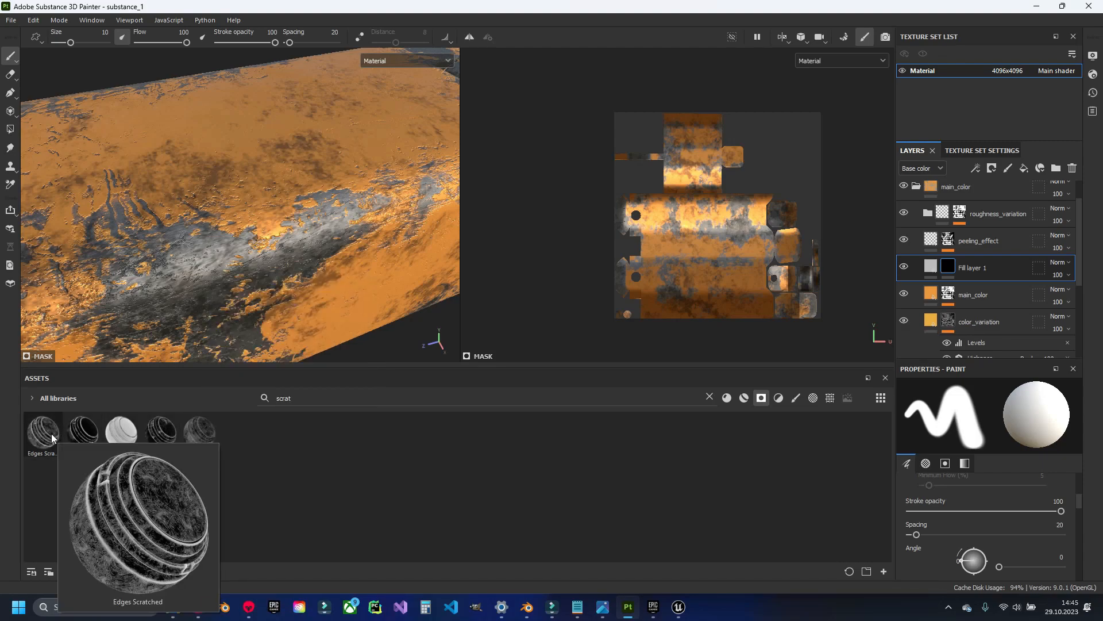
drag(50, 433, 982, 263)
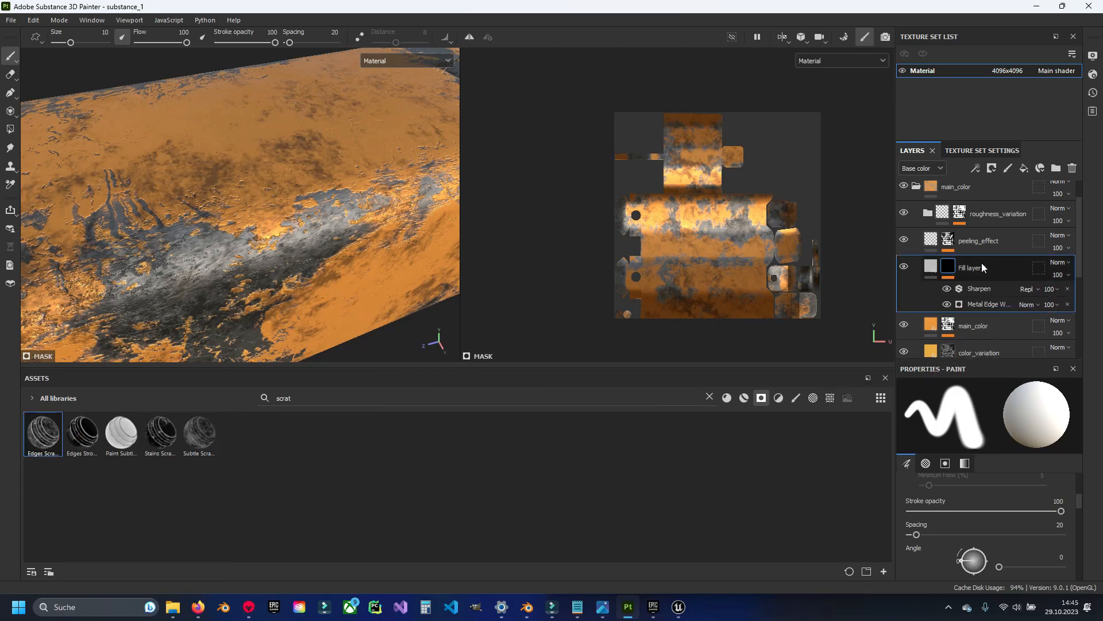
Lower the Grunge Amount of the Metal Edge Wear generator on Fill layer 1's mask to thin out the scratches.
alt+drag(329, 241, 339, 273)
scroll(345, 287, up, 3)
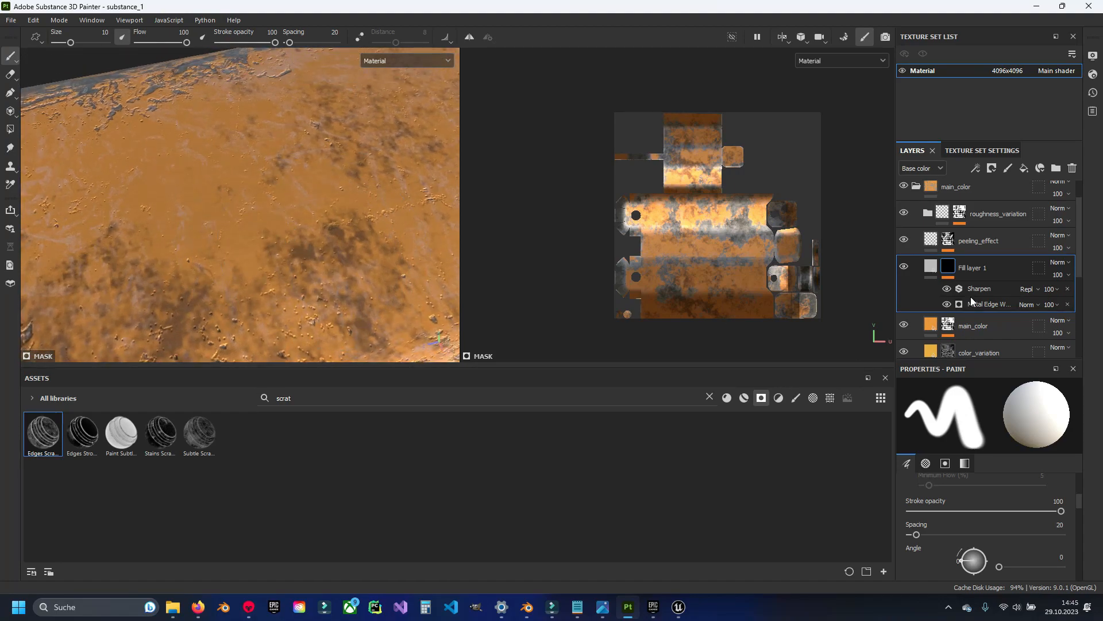
click(985, 302)
scroll(971, 442, down, 2)
scroll(959, 460, up, 1)
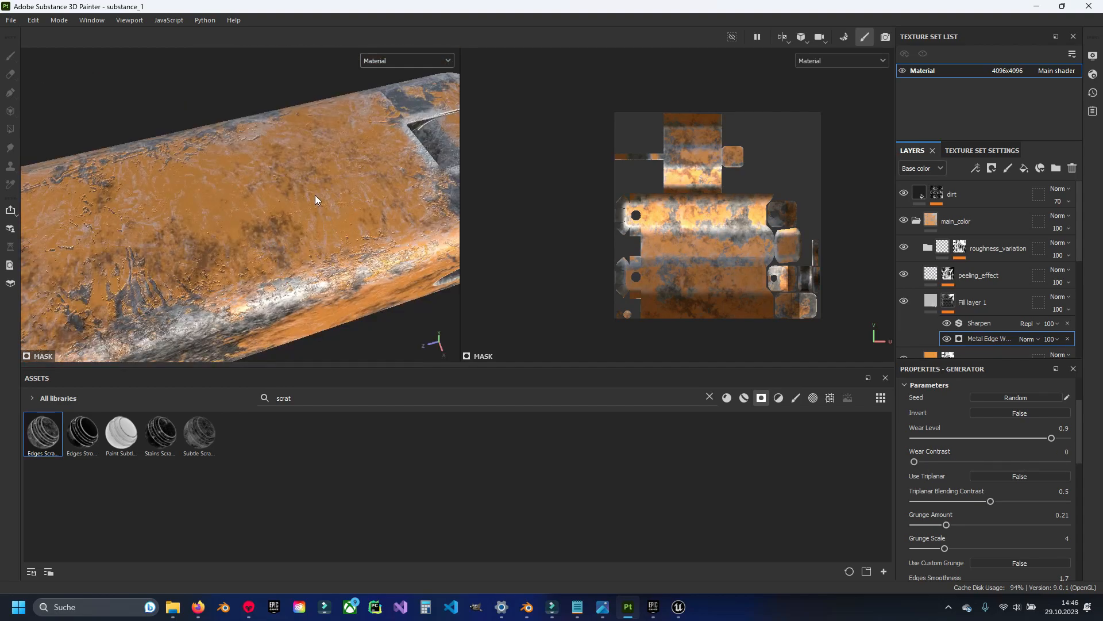
alt+drag(344, 267, 336, 179)
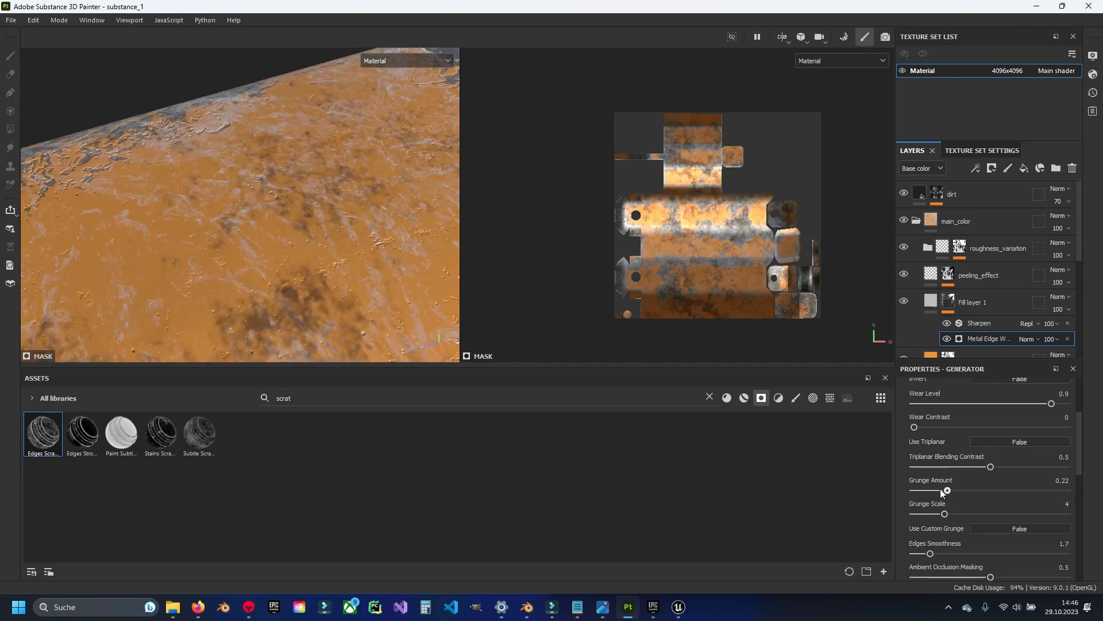
drag(945, 490, 932, 491)
scroll(975, 522, down, 6)
scroll(976, 522, up, 10)
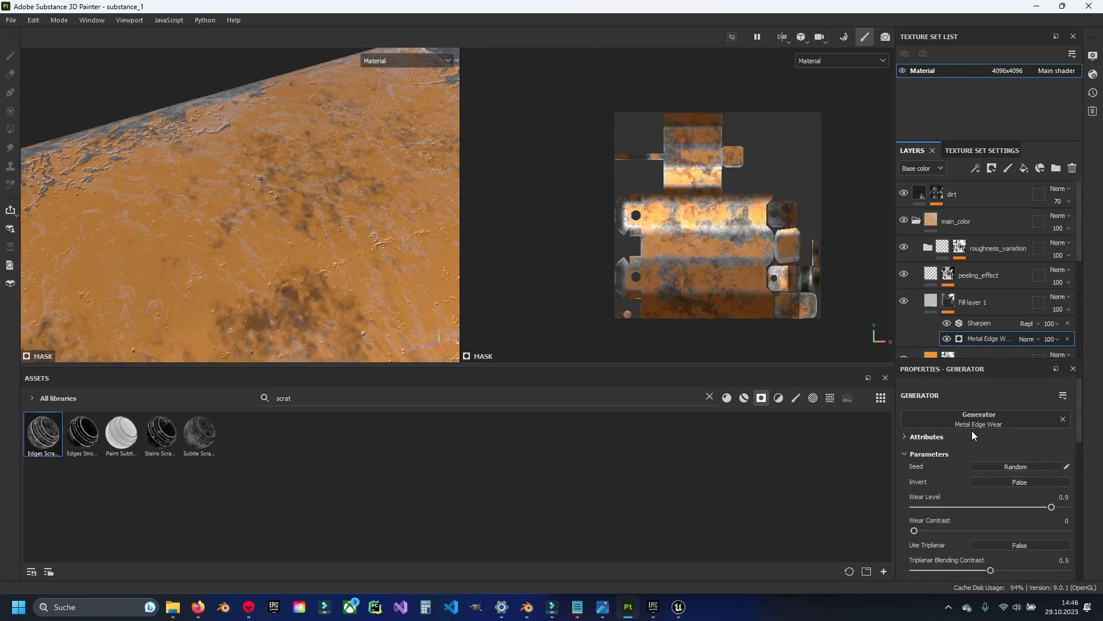
Disable the metal, rough and nrm channels of Fill layer 1, leaving only color and height active.
click(933, 301)
scroll(968, 484, down, 5)
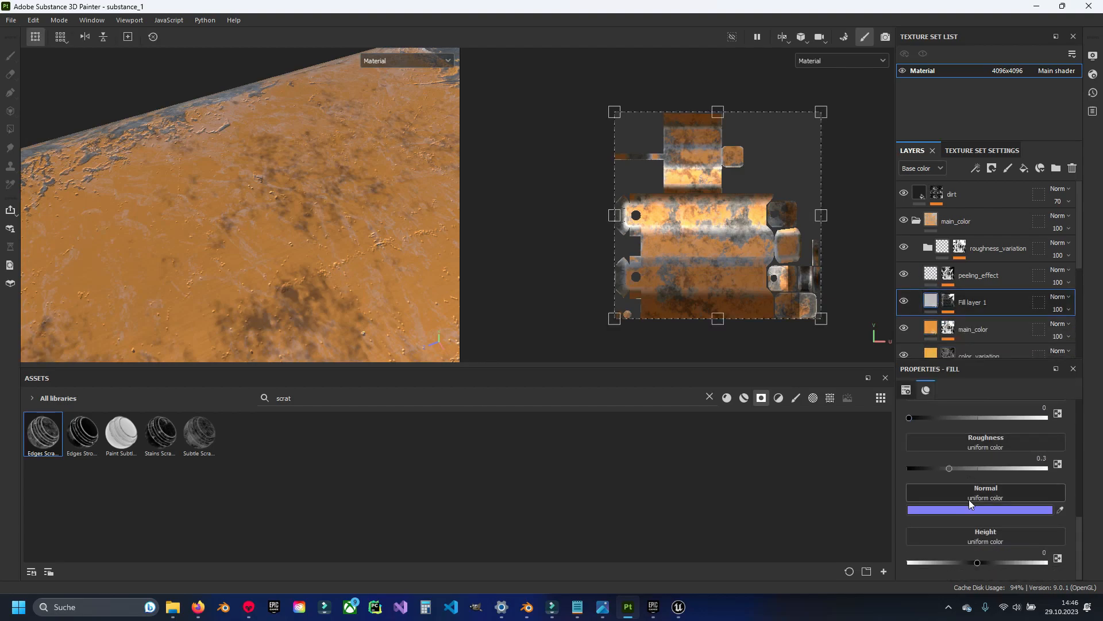
click(952, 457)
click(1054, 457)
scroll(997, 543, down, 1)
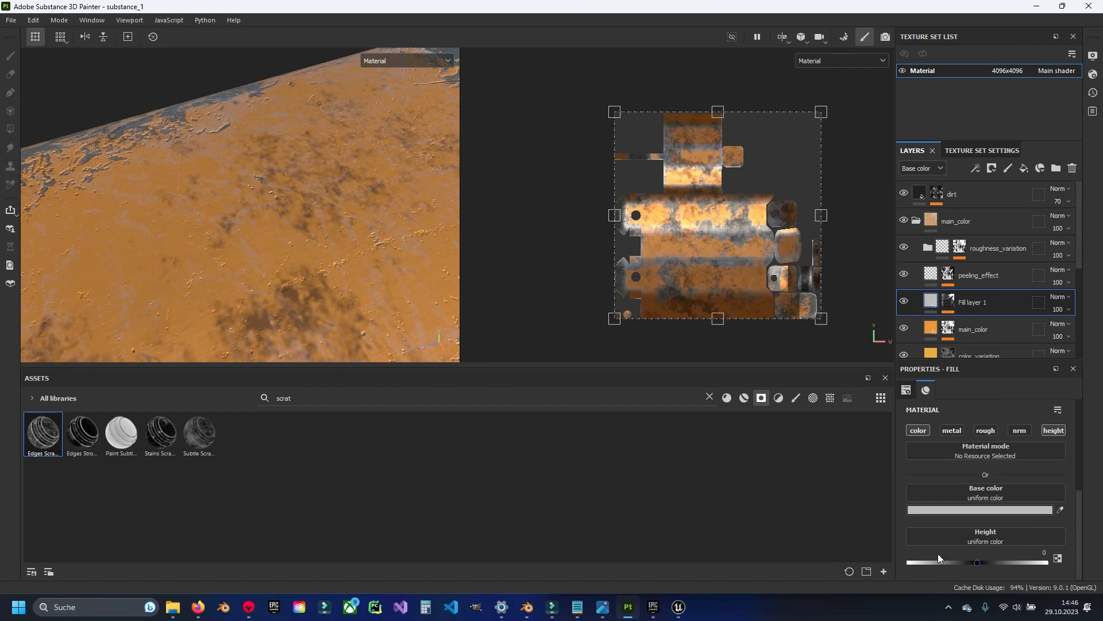
Set Fill layer 1's height to -0.0367 so the scratches sink into the paint.
scroll(350, 231, up, 3)
drag(976, 563, 974, 565)
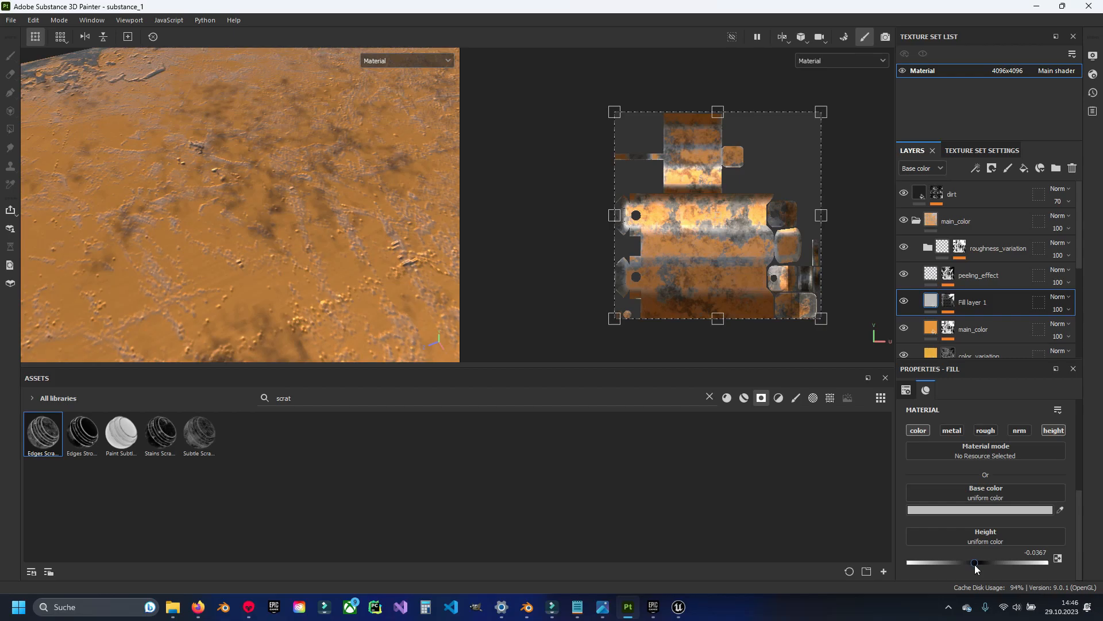
scroll(265, 230, down, 5)
scroll(260, 244, up, 4)
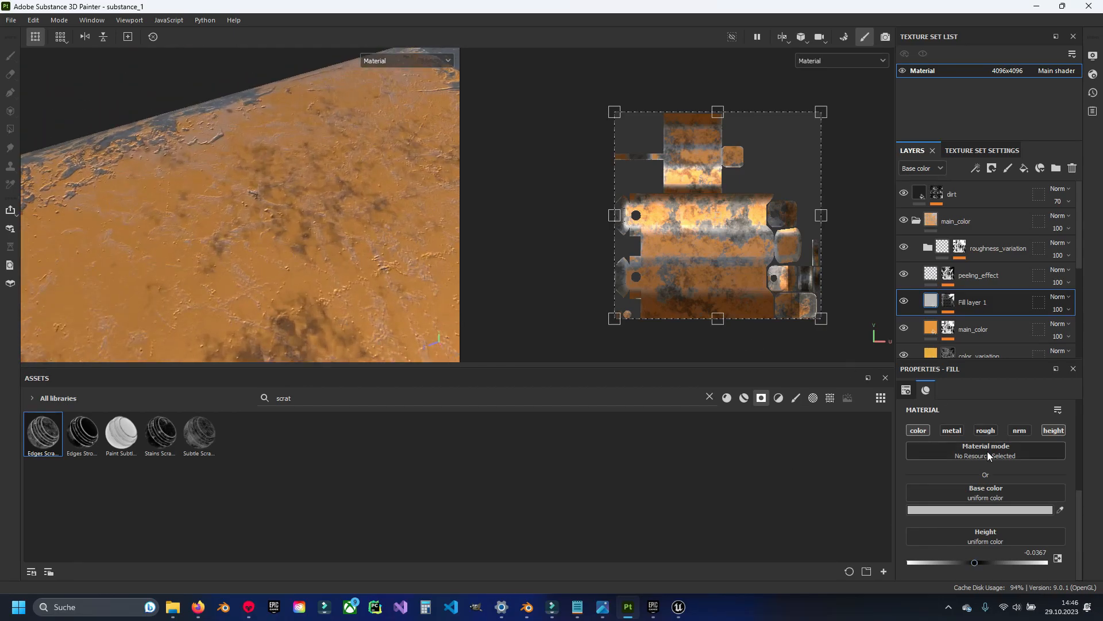
Set Fill layer 1's base color to the dark gray 3D3D3D.
click(944, 510)
drag(374, 347, 346, 380)
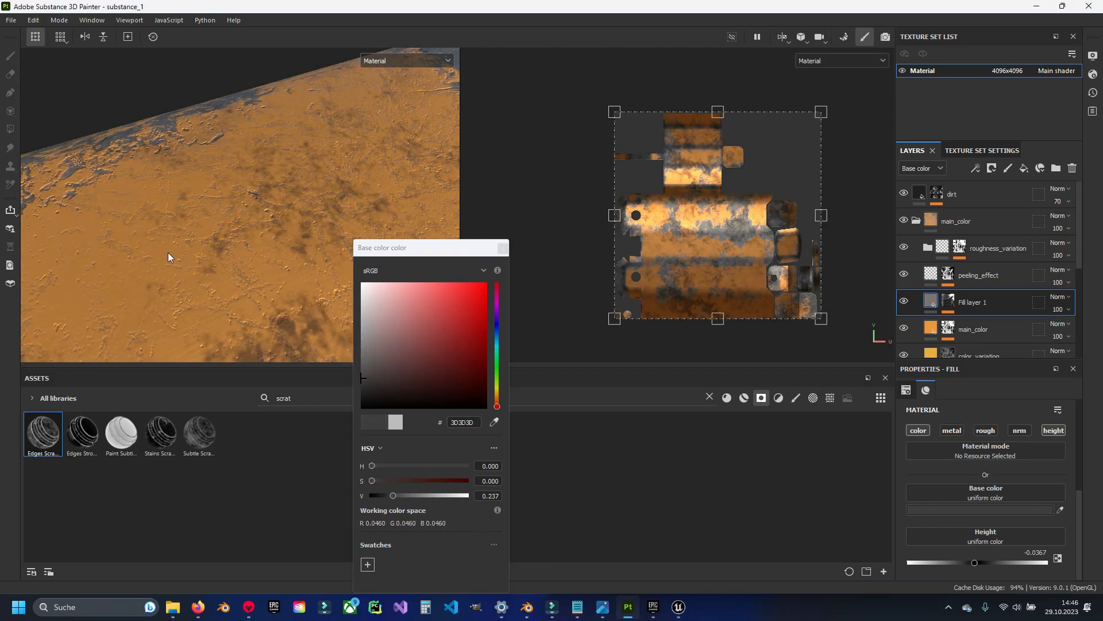
scroll(221, 295, up, 5)
scroll(223, 298, down, 3)
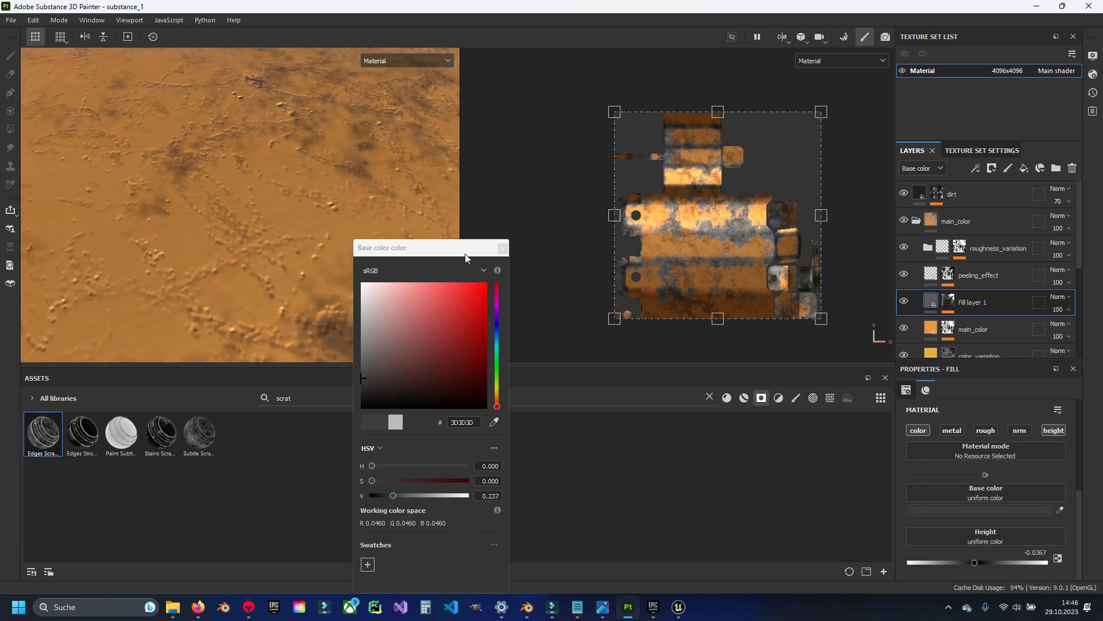
Try a UV tiling of 5 on Fill layer 1's material and restore the tiling to 1.
click(503, 248)
scroll(353, 270, down, 5)
alt+drag(349, 274, 320, 257)
scroll(320, 257, up, 8)
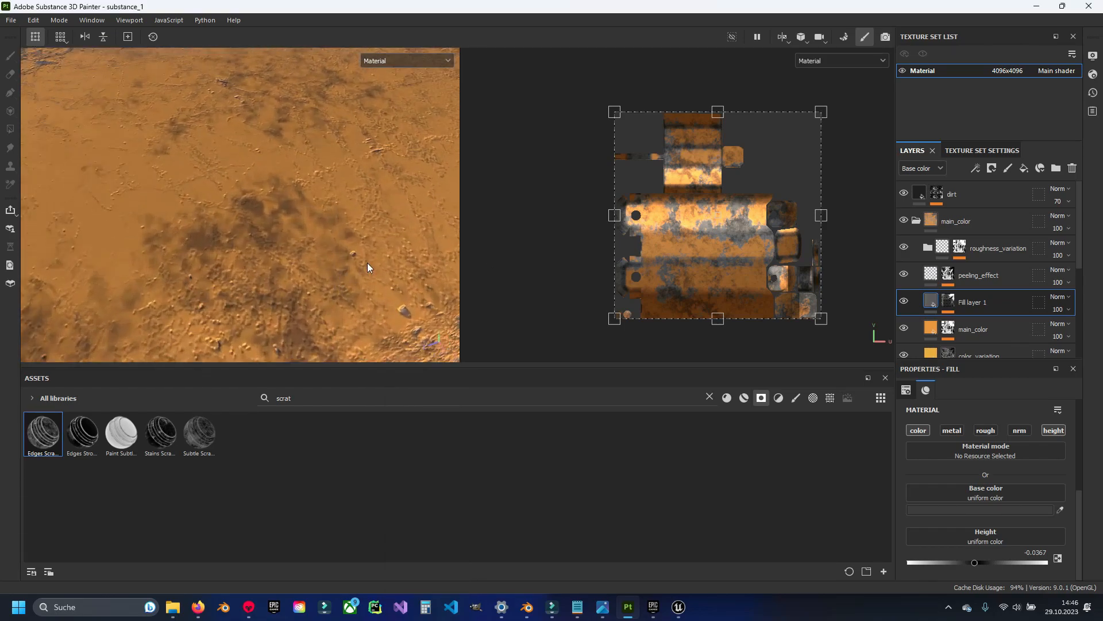
scroll(323, 226, up, 3)
scroll(975, 528, up, 5)
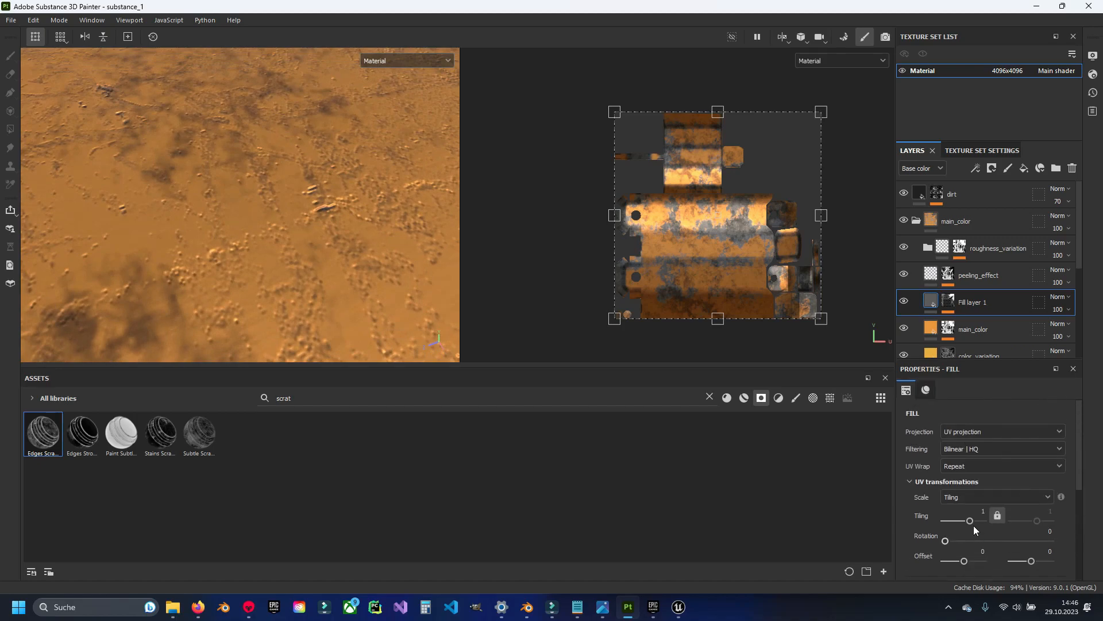
text(5)
key(Return)
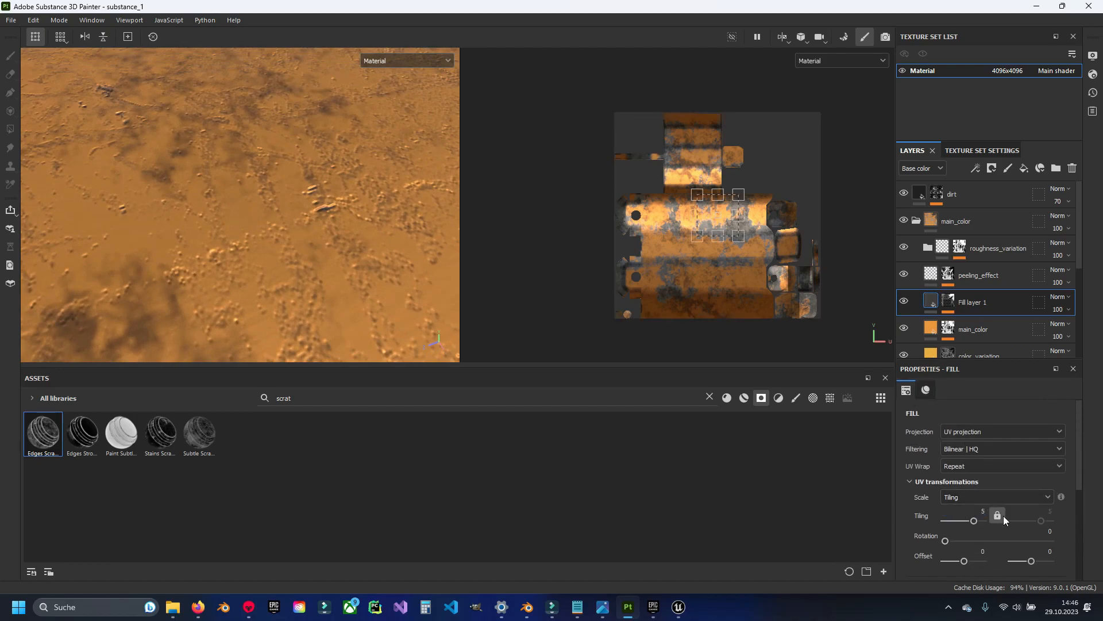
click(978, 511)
text(1)
key(Return)
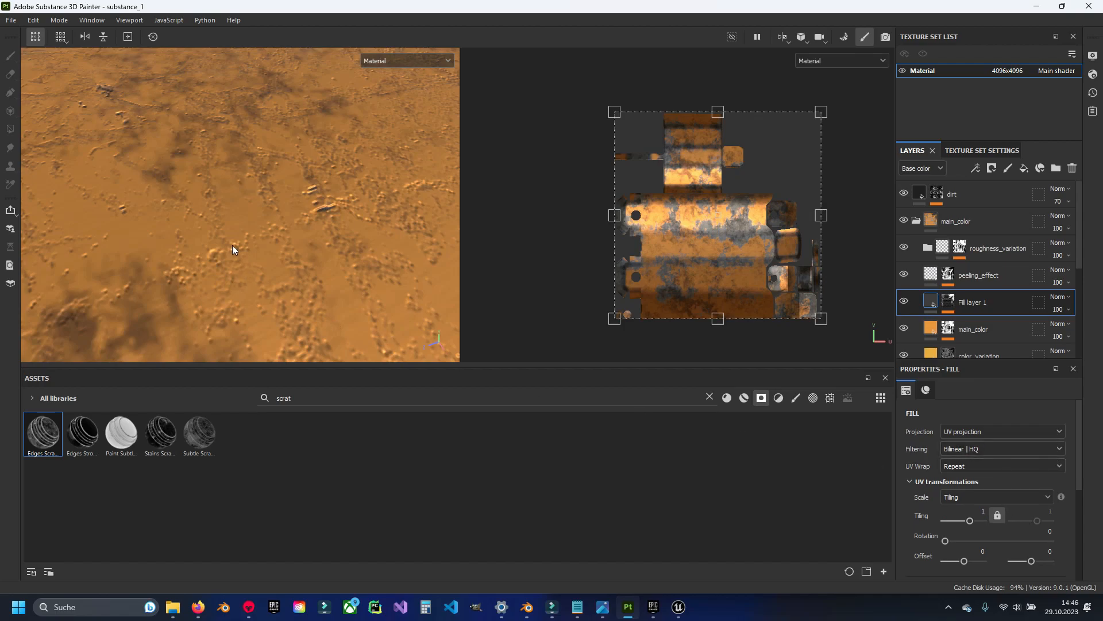
Replace the Sharpen and Metal Edge Wear effects in Fill layer 1's mask with the Subtle Scratches smart mask.
click(954, 303)
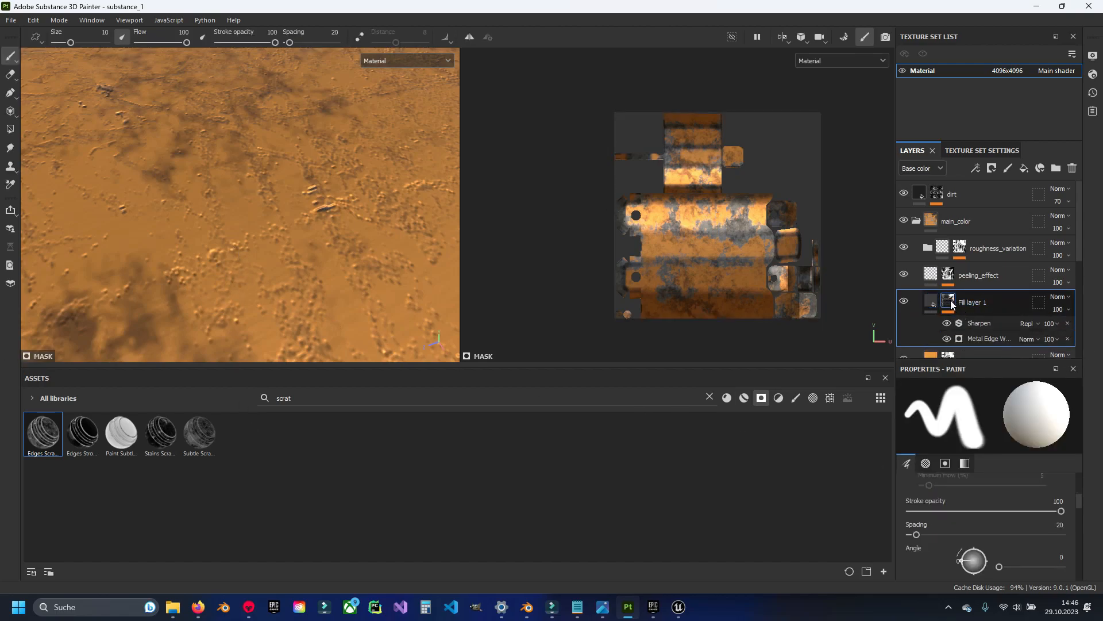
click(1002, 339)
shift+click(995, 323)
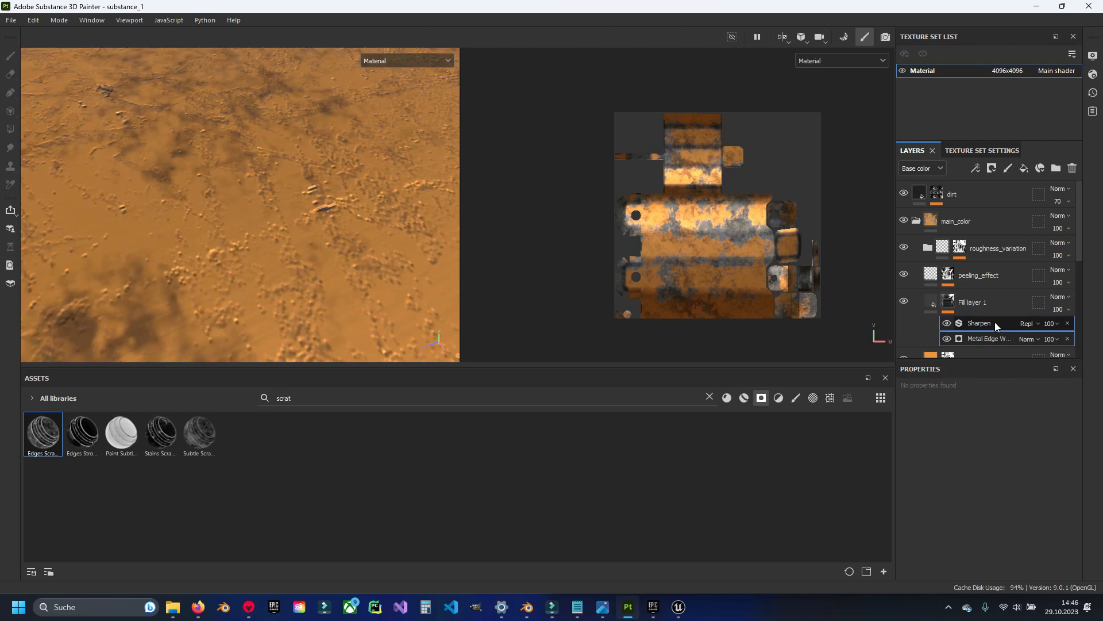
key(Delete)
drag(201, 433, 992, 298)
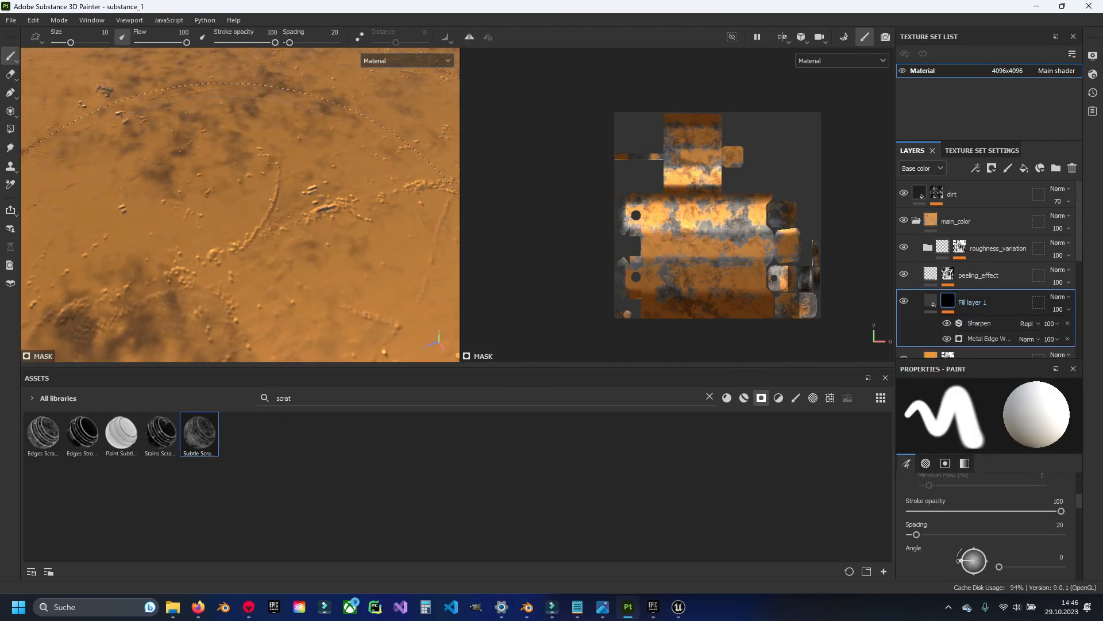
scroll(246, 265, down, 4)
scroll(245, 266, up, 4)
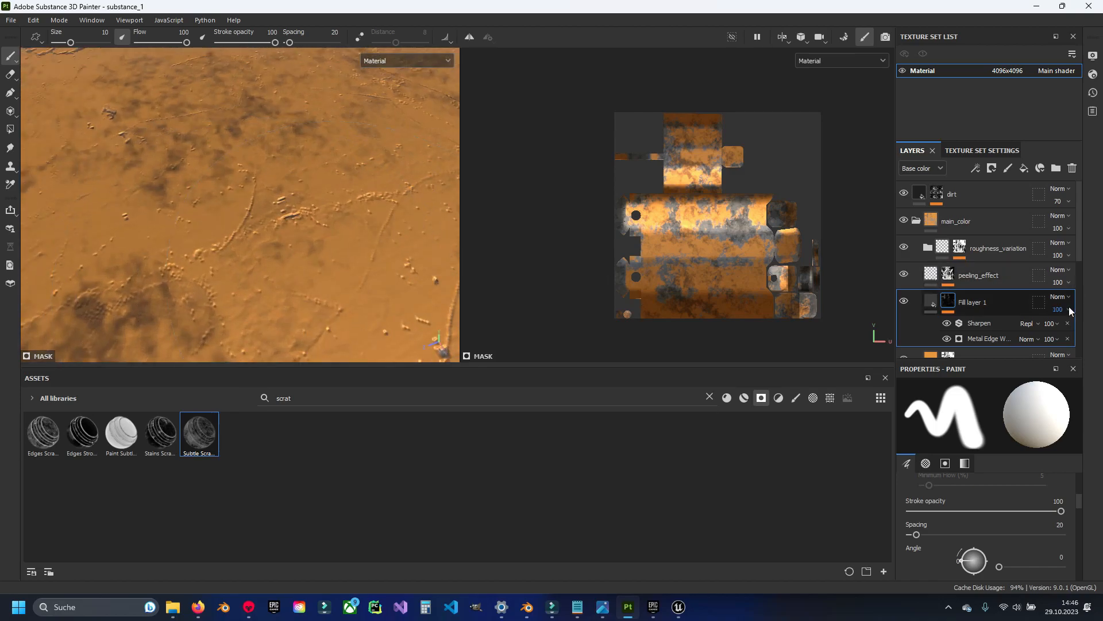
Set the Metal Edge Wear generator on Fill layer 1's mask to Wear Level 0.77, Wear Contrast 0 and Grunge Amount 0.14.
click(990, 338)
drag(992, 508, 1032, 508)
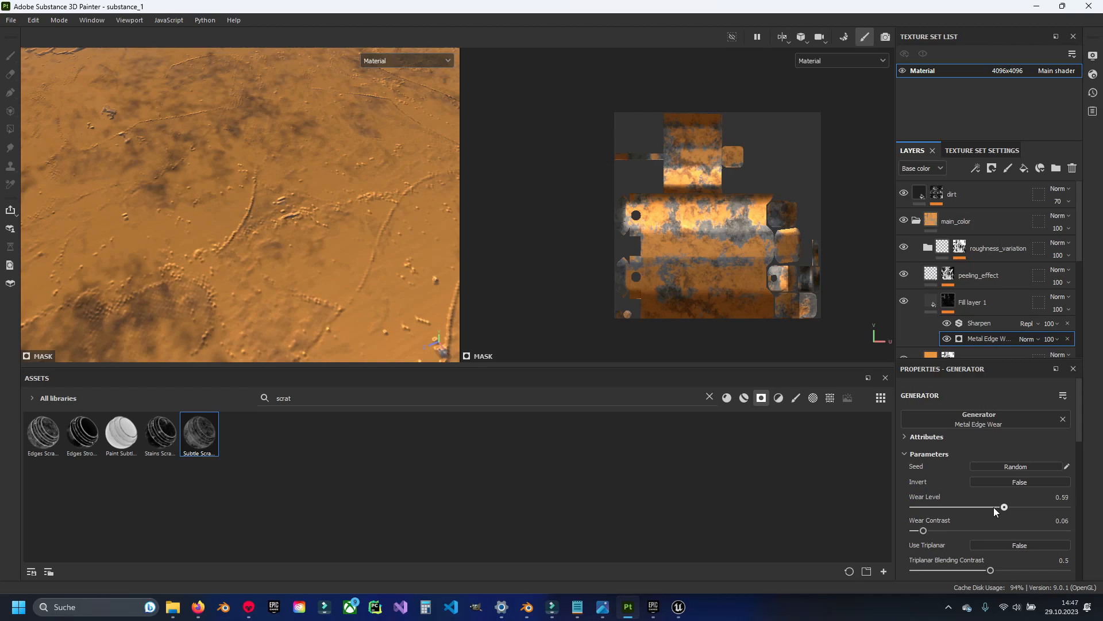
mouse_move(923, 530)
mouse_down()
mouse_move(971, 531)
mouse_move(911, 532)
mouse_up()
scroll(310, 258, down, 4)
scroll(335, 270, up, 3)
scroll(971, 486, down, 3)
drag(960, 490, 935, 490)
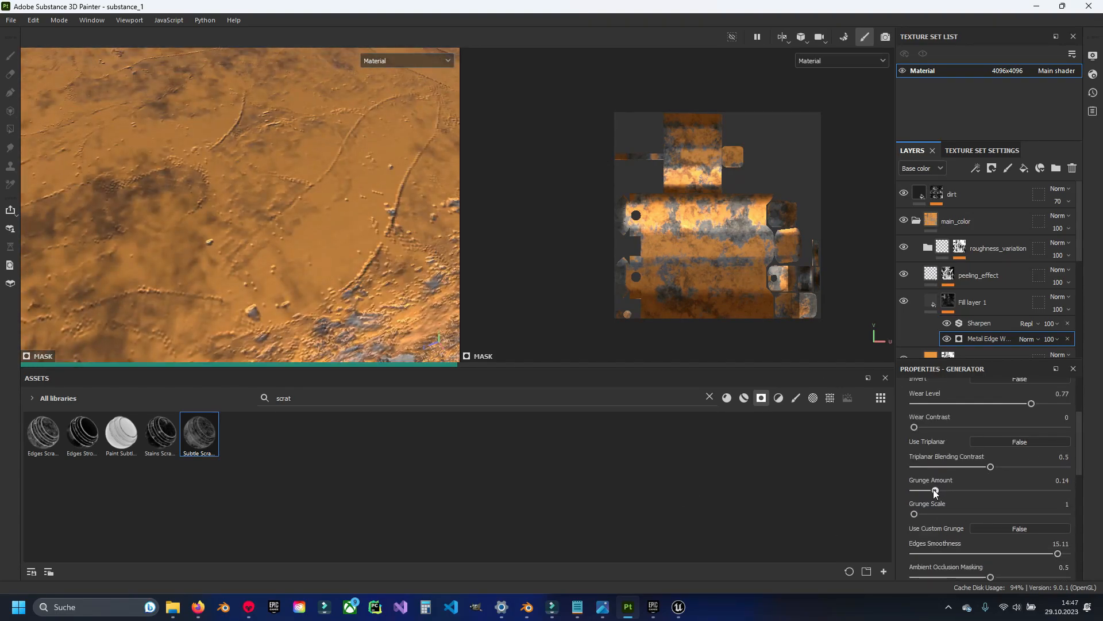
Darken the base color of Fill layer 1.
click(932, 302)
scroll(956, 481, down, 5)
click(971, 510)
mouse_move(358, 371)
mouse_down()
mouse_move(360, 402)
mouse_move(358, 392)
mouse_up()
click(502, 247)
Set the Metal Edge Wear generator's Grunge Amount to 0.15 with a Grunge Scale of 1 on Fill layer 1's mask.
click(947, 306)
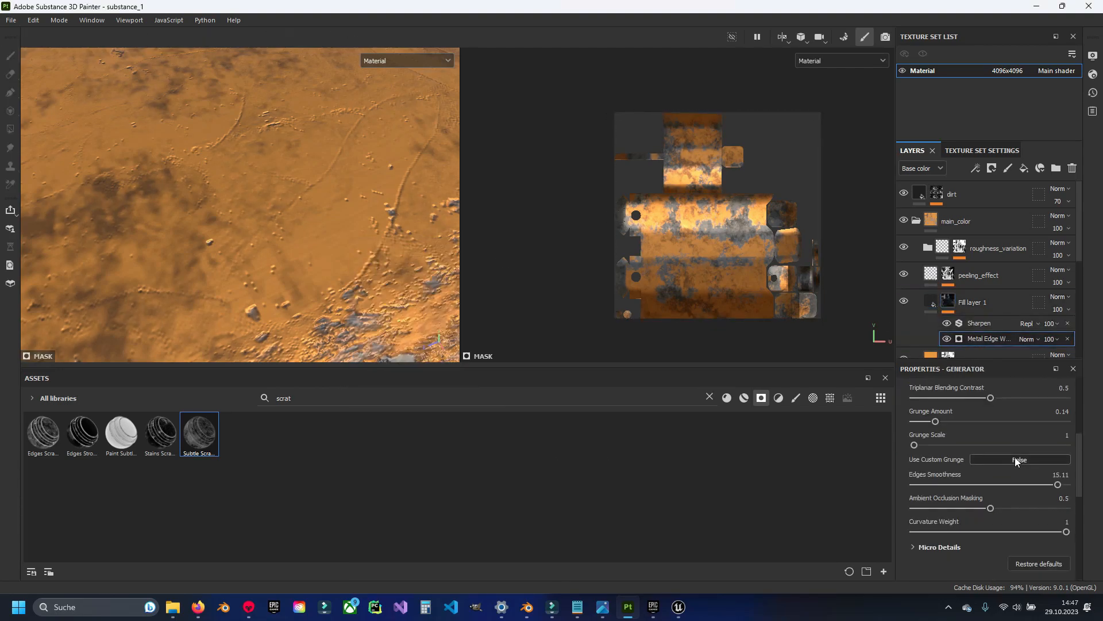
scroll(954, 482, down, 3)
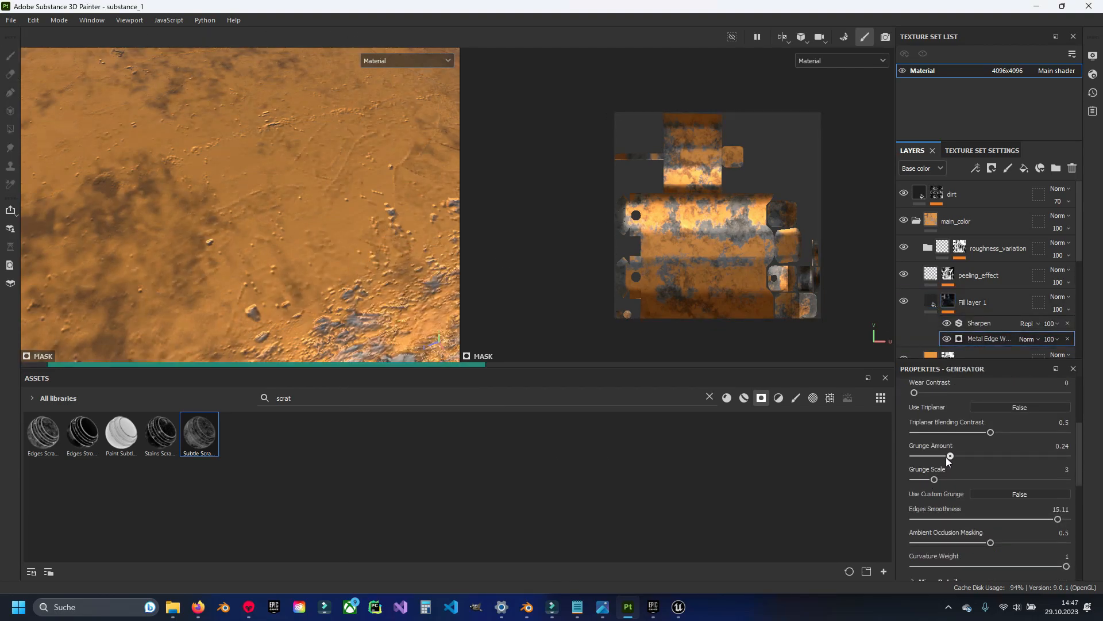
drag(933, 481, 914, 480)
alt+drag(345, 230, 268, 155)
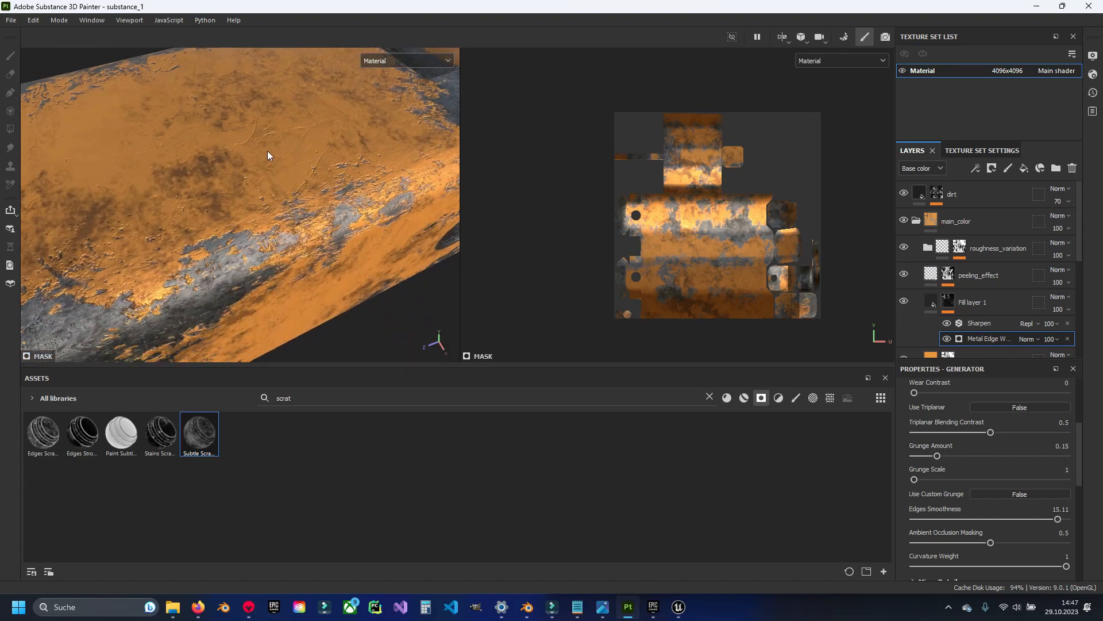
Collapse the main_color folder and reduce the dirt layer's opacity to 63.
click(916, 221)
alt+drag(228, 178, 308, 256)
click(925, 195)
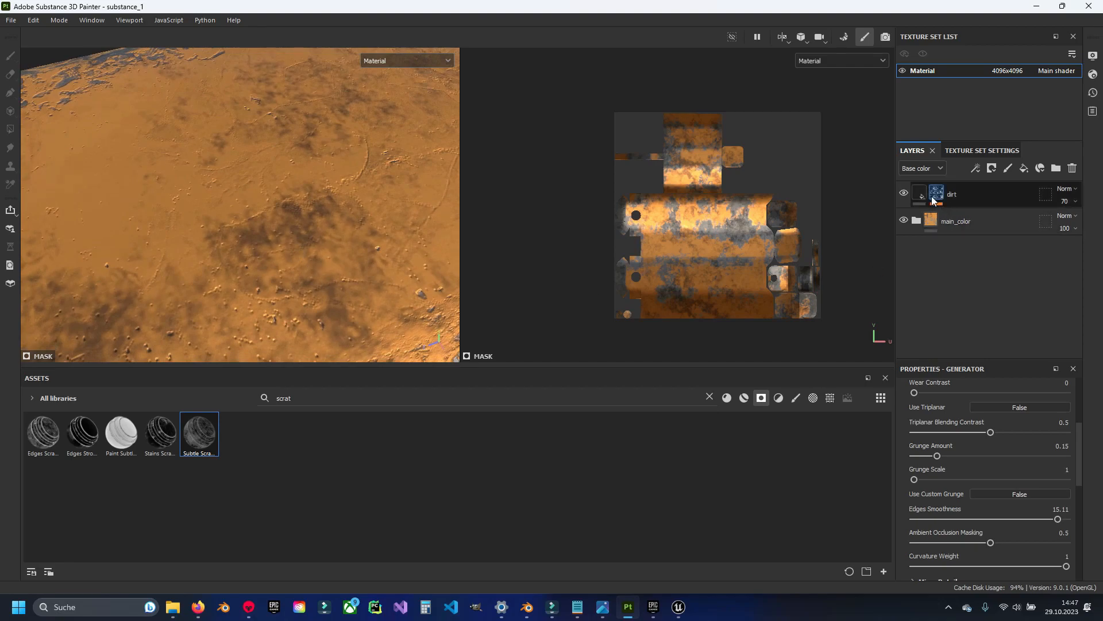
click(1069, 201)
drag(1079, 224, 1079, 224)
Make the dirt layer's base color slightly lighter.
click(919, 193)
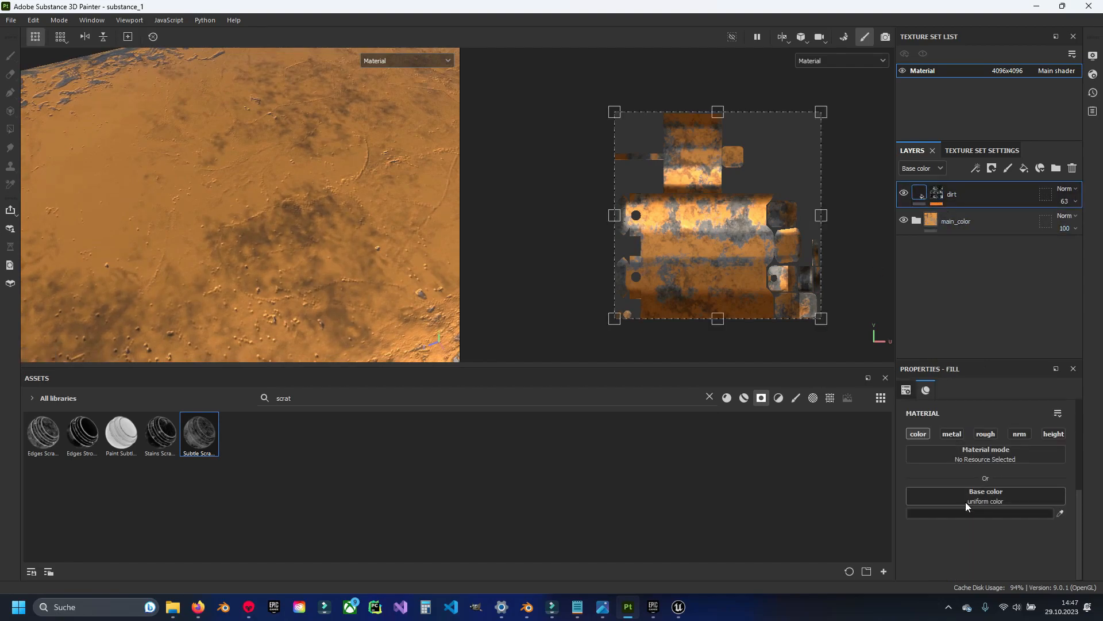
click(979, 513)
drag(365, 379, 355, 375)
click(503, 248)
Set the Global Balance of the Mask Editor generator on the dirt layer's mask to 0.56.
click(936, 193)
click(977, 215)
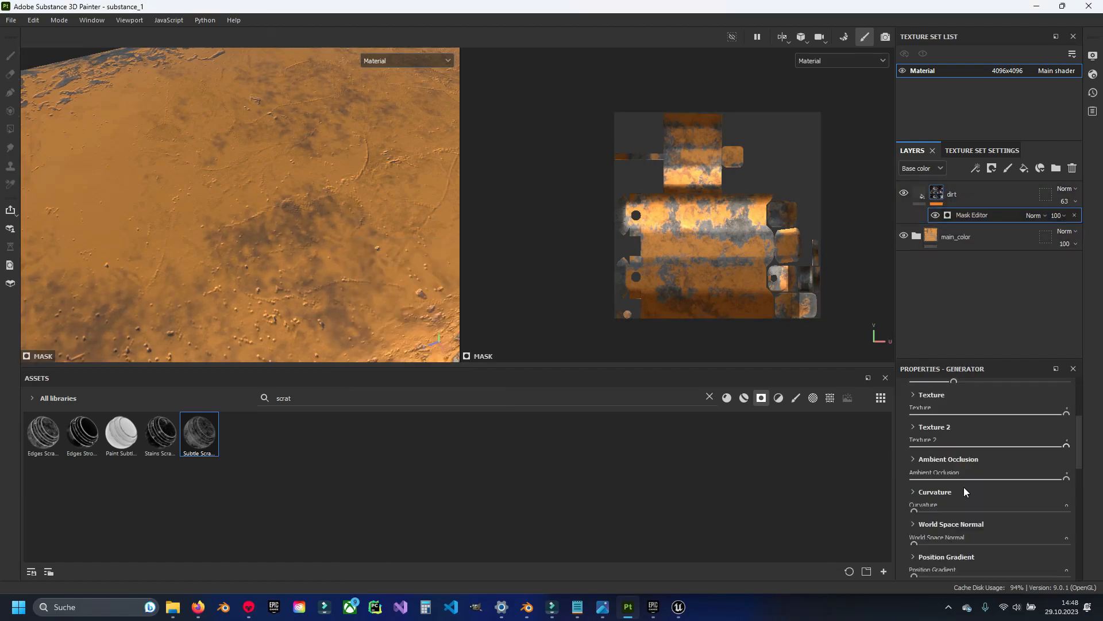
drag(983, 516, 999, 516)
Examine the chipped edges, scratches and dirt on the beam from several angles and distances.
alt+drag(247, 229, 300, 253)
scroll(293, 257, down, 3)
alt+middle_drag(301, 253, 305, 213)
alt+drag(304, 213, 288, 230)
alt+middle_drag(289, 230, 310, 259)
alt+drag(311, 259, 298, 217)
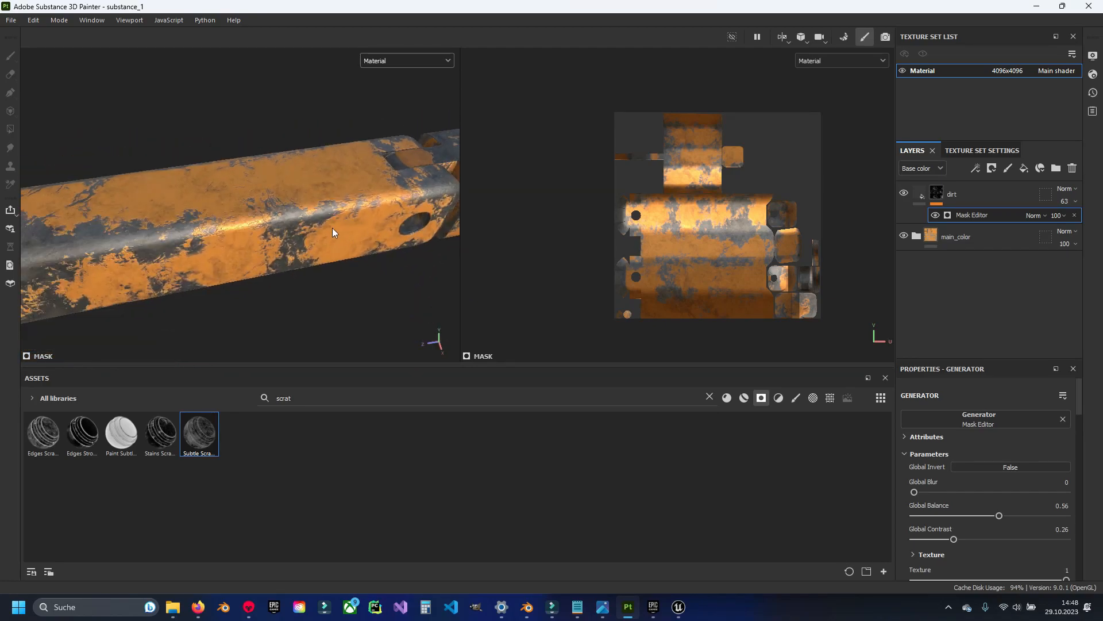
scroll(281, 239, up, 3)
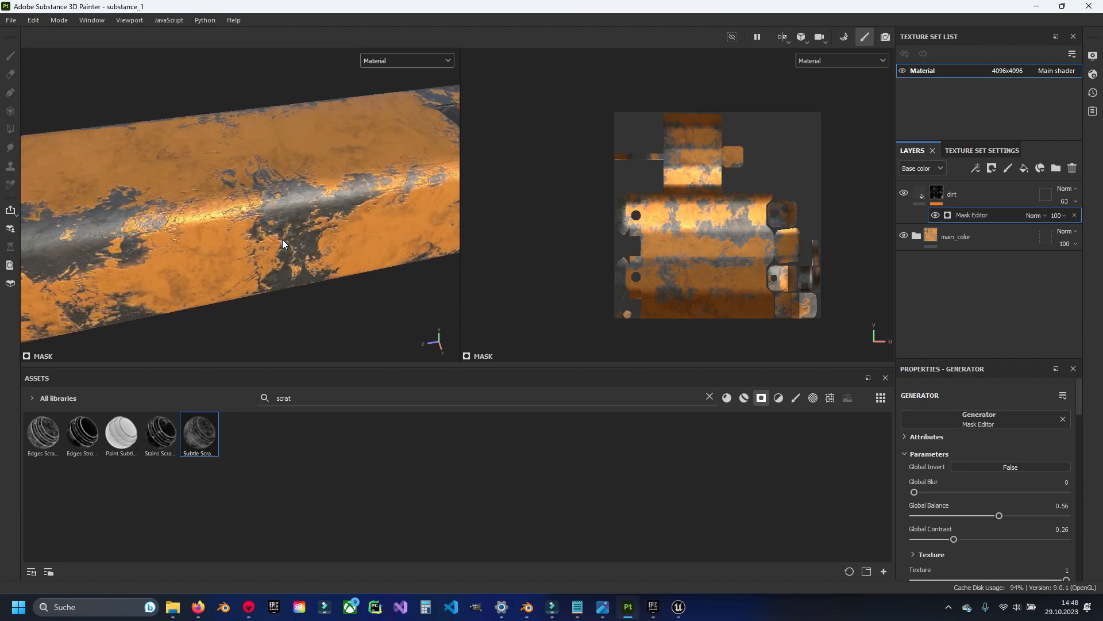
alt+middle_drag(282, 239, 249, 270)
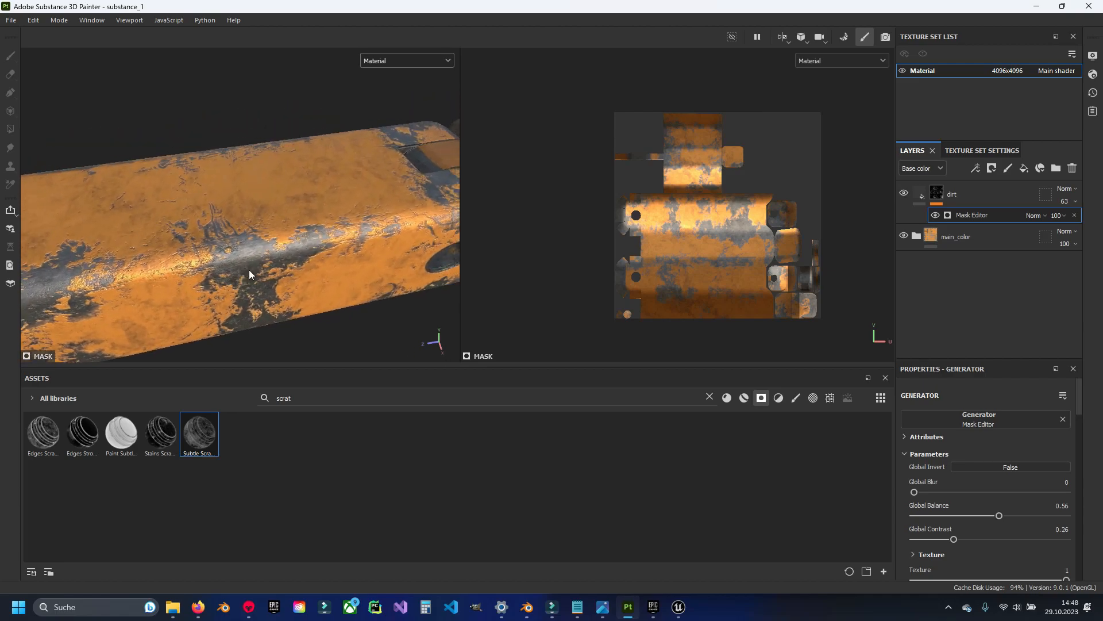
click(919, 194)
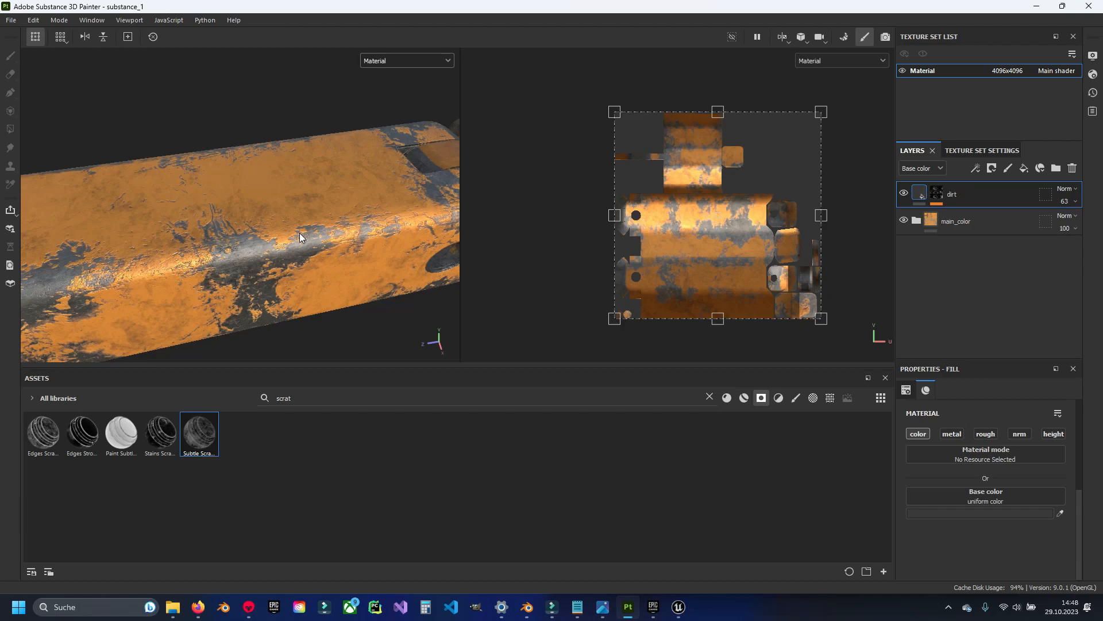
alt+middle_drag(230, 226, 299, 229)
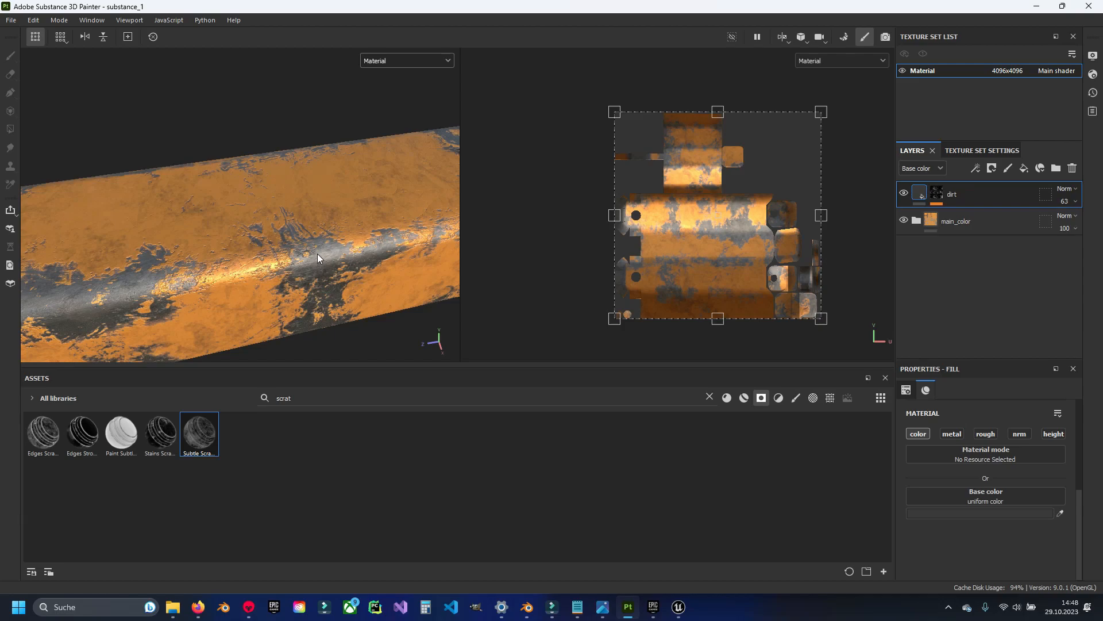
alt+drag(317, 253, 325, 255)
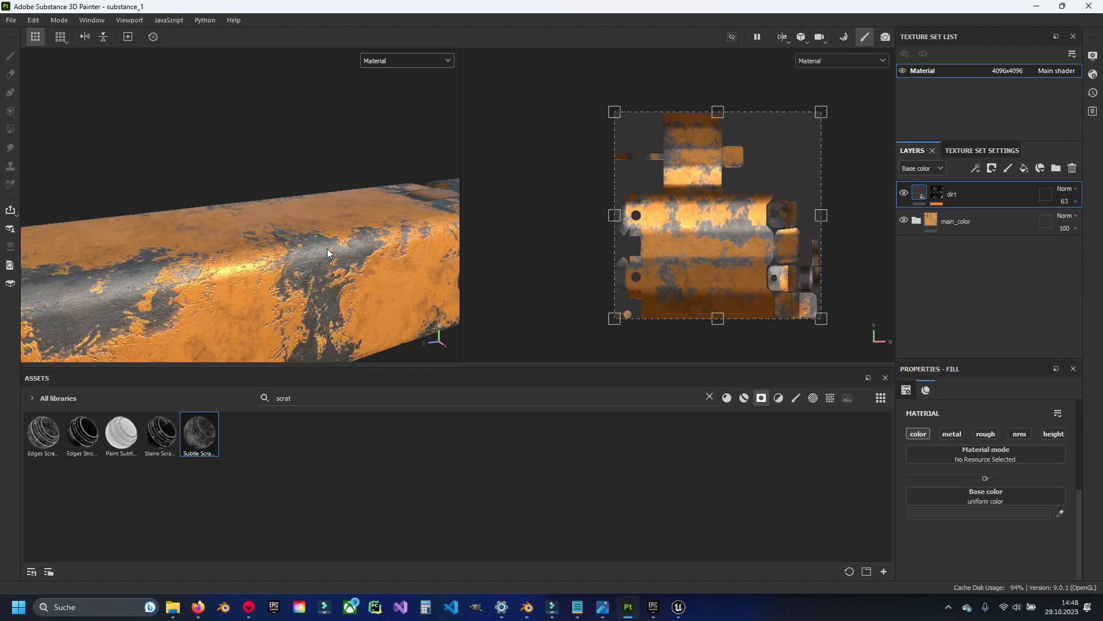
alt+drag(286, 234, 268, 267)
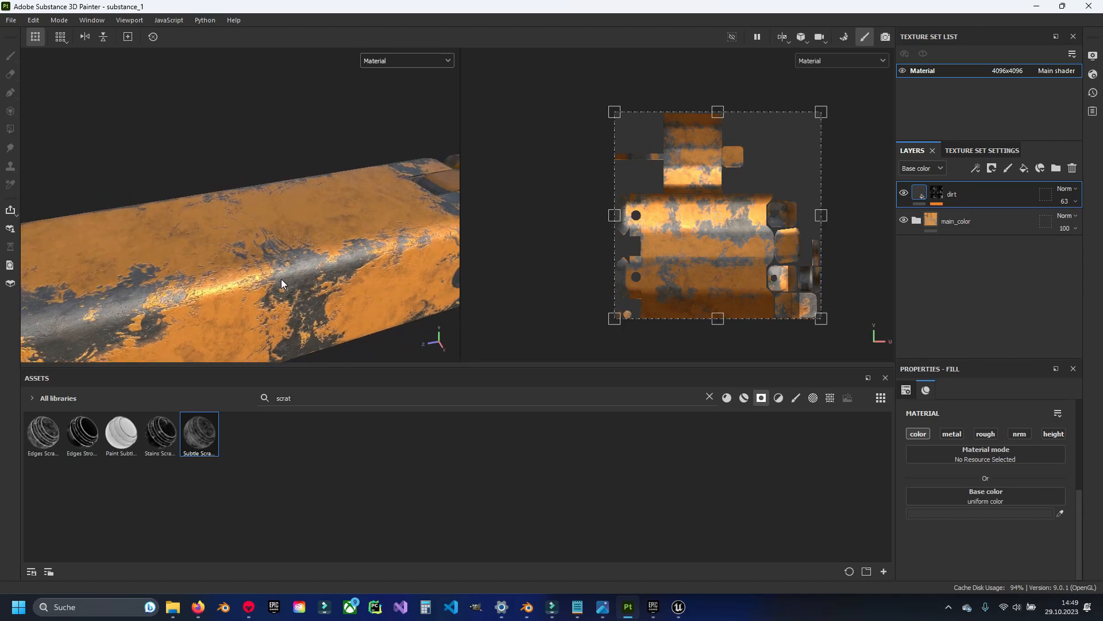
alt+drag(280, 278, 263, 270)
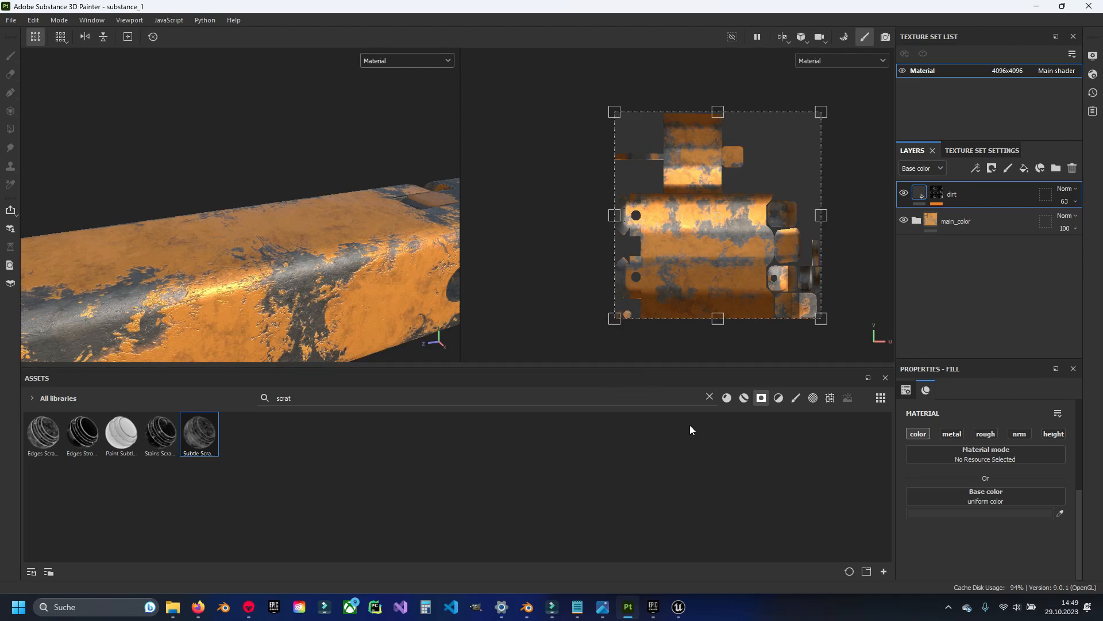
Switch to Unreal Editor to view the ThirdPersonMap scene and return to Substance 3D Painter.
mouse_move(681, 603)
click(694, 557)
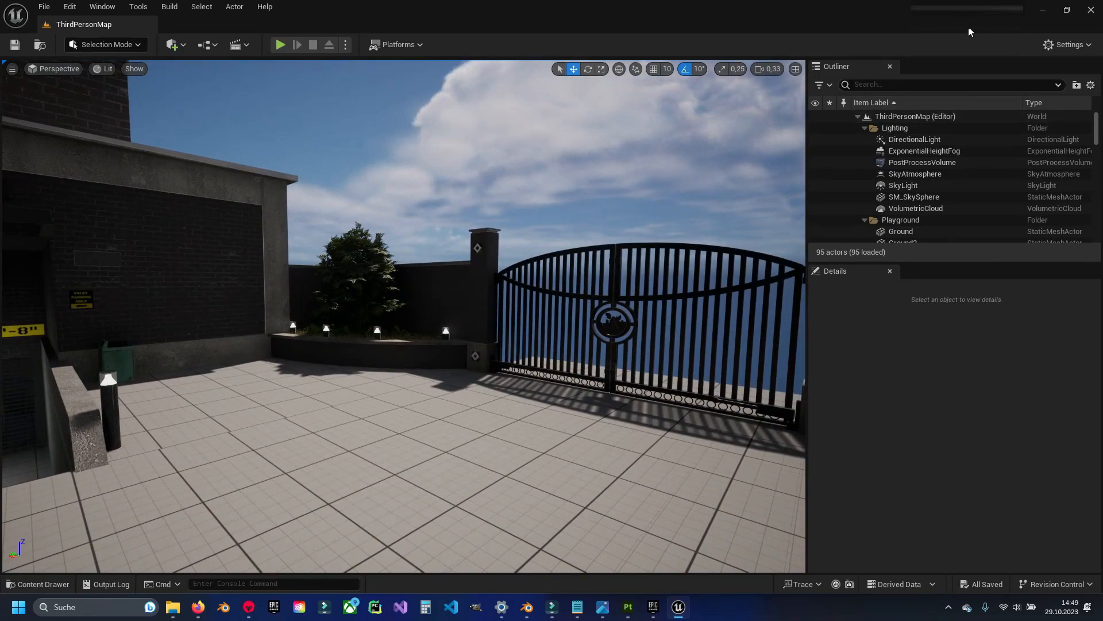
click(1044, 12)
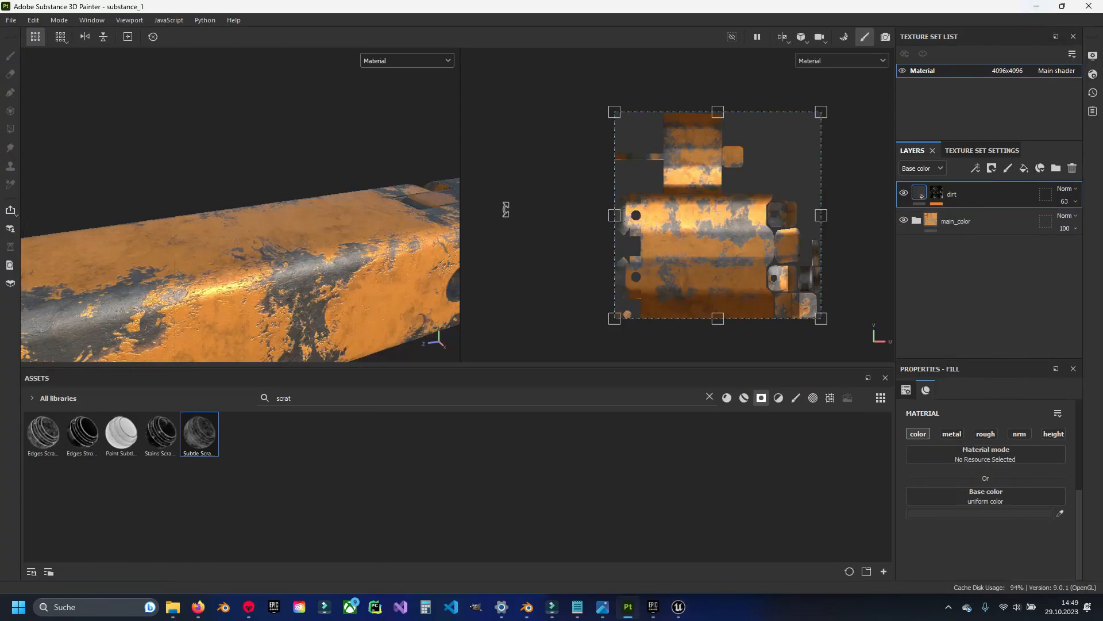